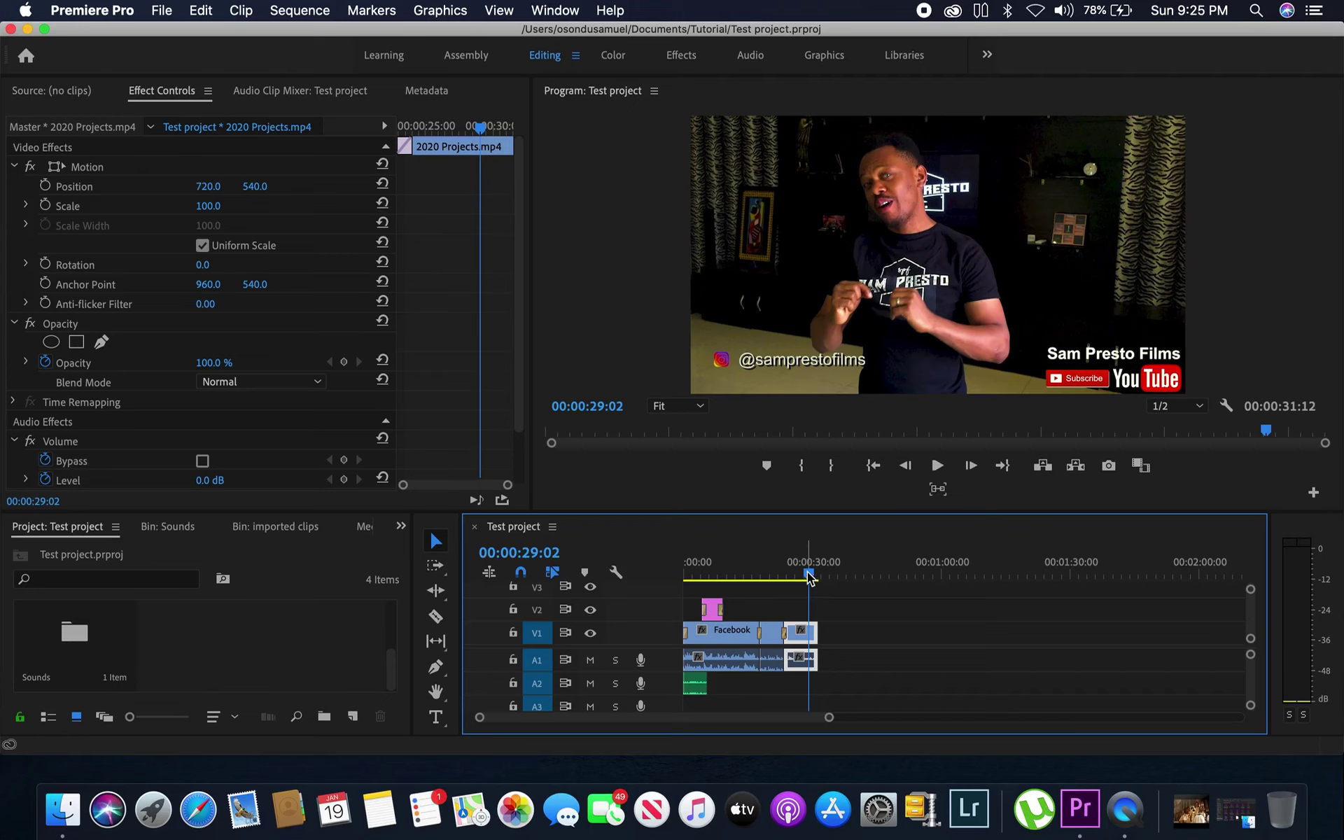
# Position the playhead at 00:00:28:00 over the last clip in the Test project sequence.
pyautogui.moveTo(810, 577); pyautogui.dragTo(819, 583)
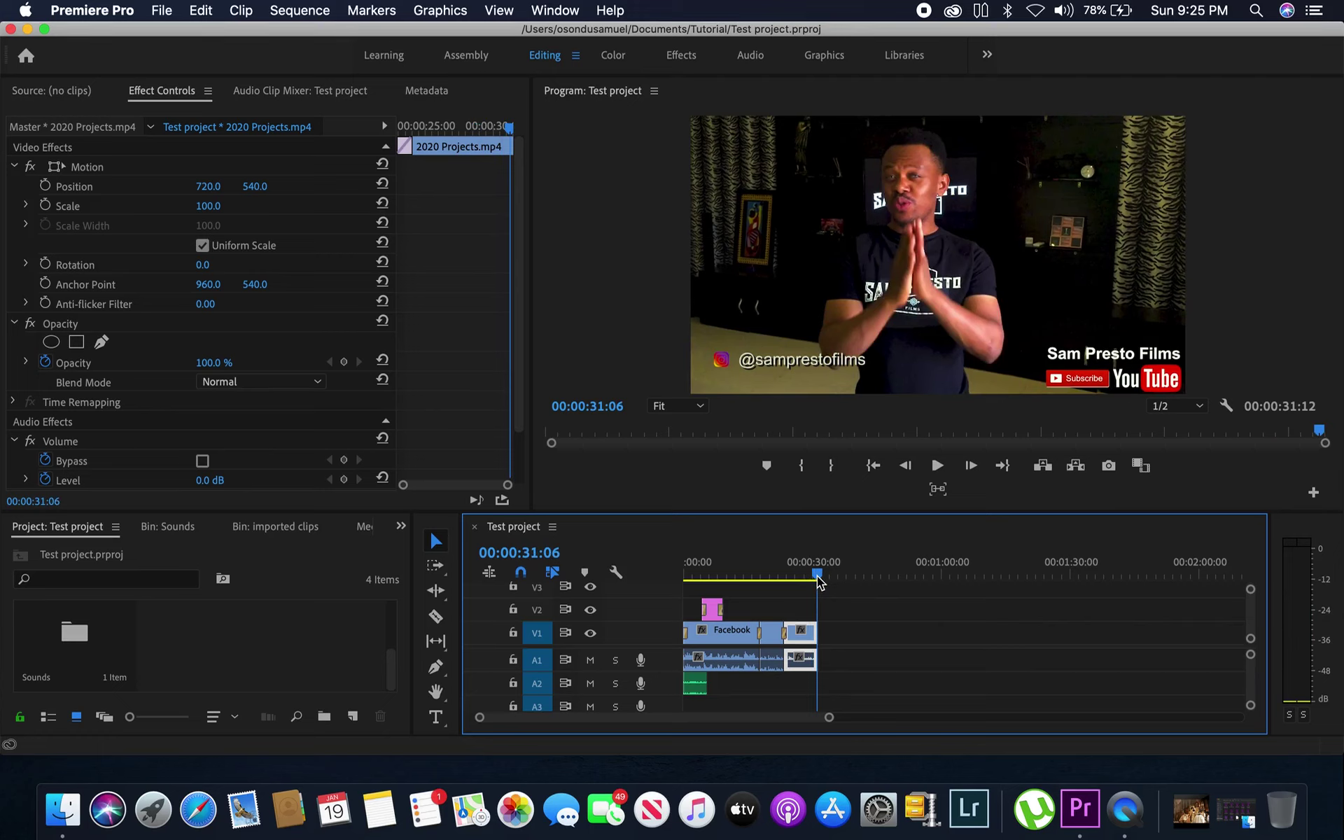
pyautogui.moveTo(819, 583); pyautogui.dragTo(835, 591)
pyautogui.click(806, 573)
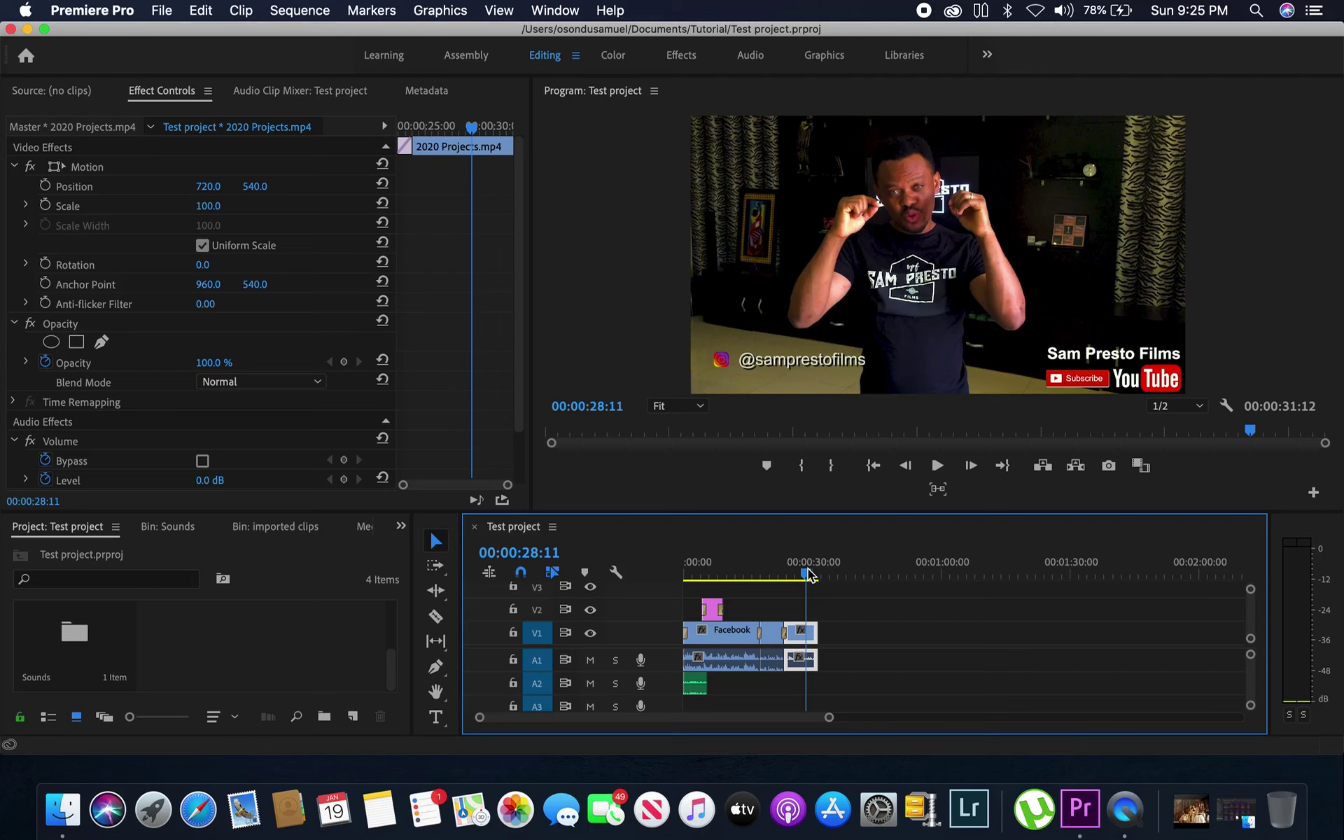
pyautogui.click(552, 11)
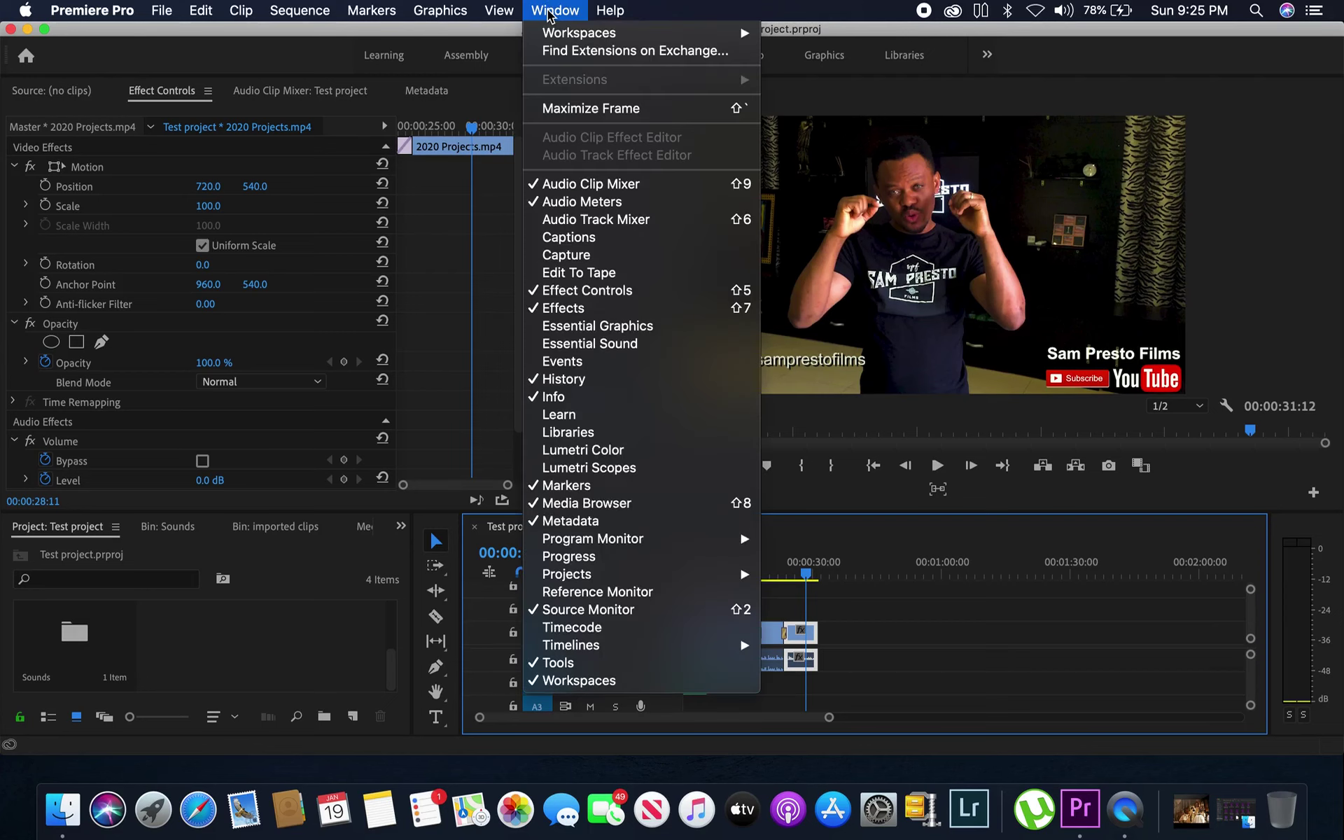
pyautogui.click(824, 567)
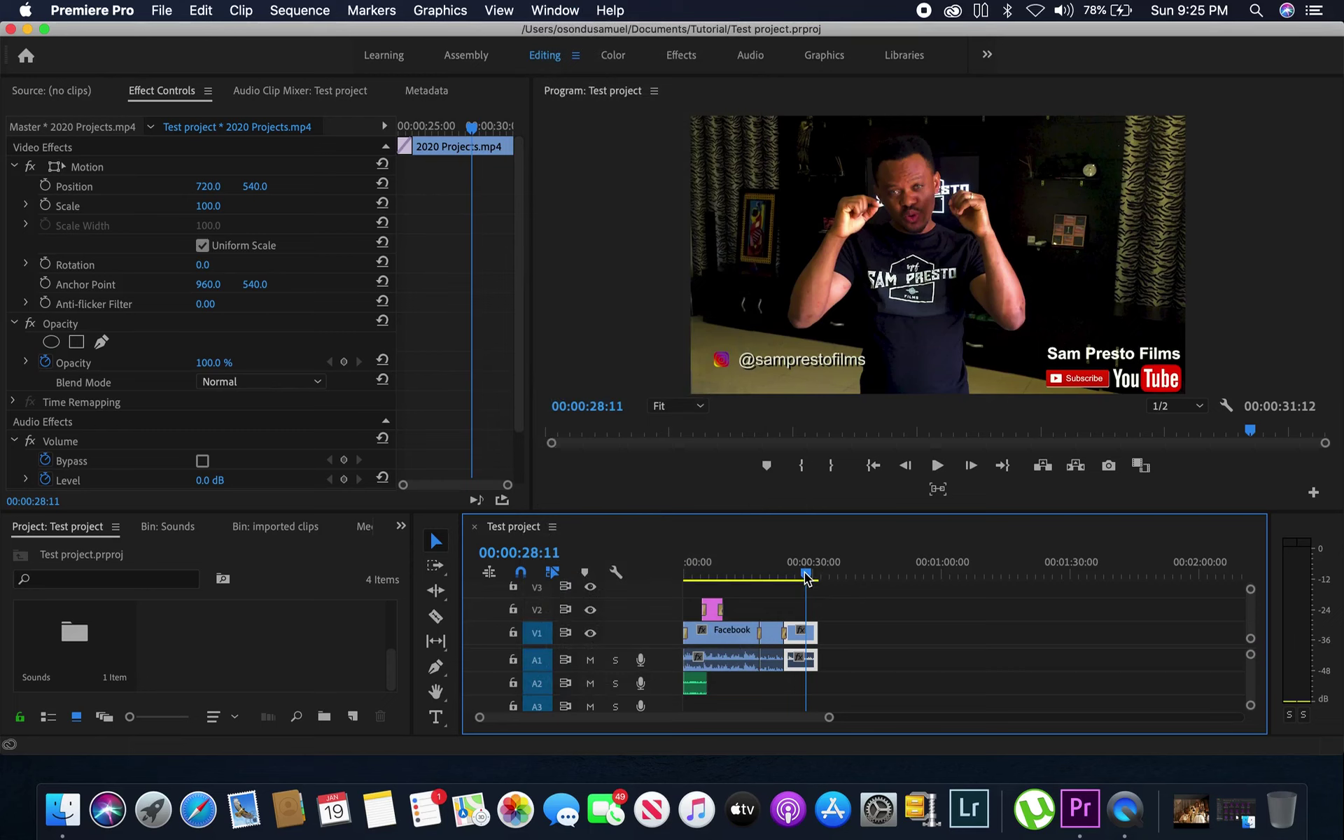
pyautogui.moveTo(807, 578); pyautogui.dragTo(804, 578)
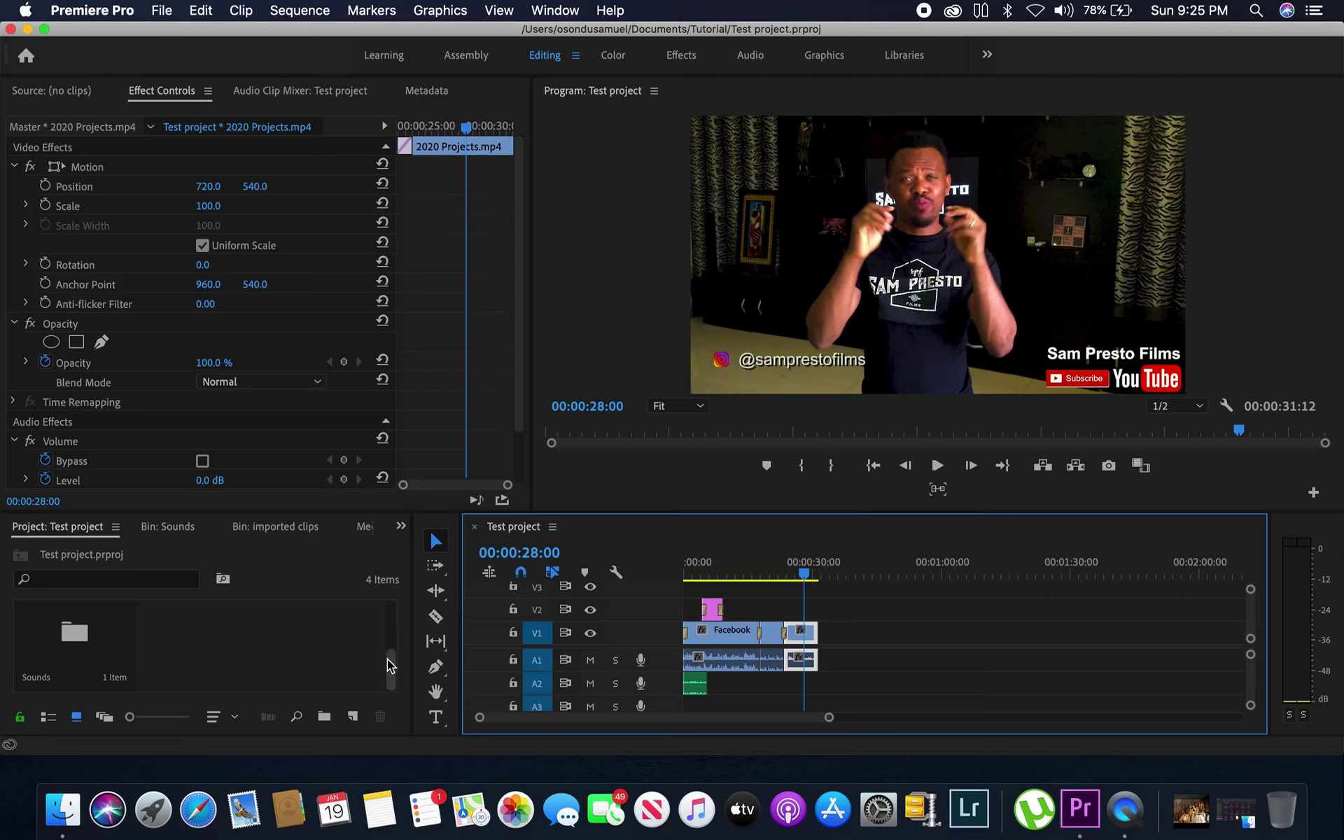
# Create a new bin named Text in the project and open it.
pyautogui.moveTo(389, 661); pyautogui.dragTo(389, 696)
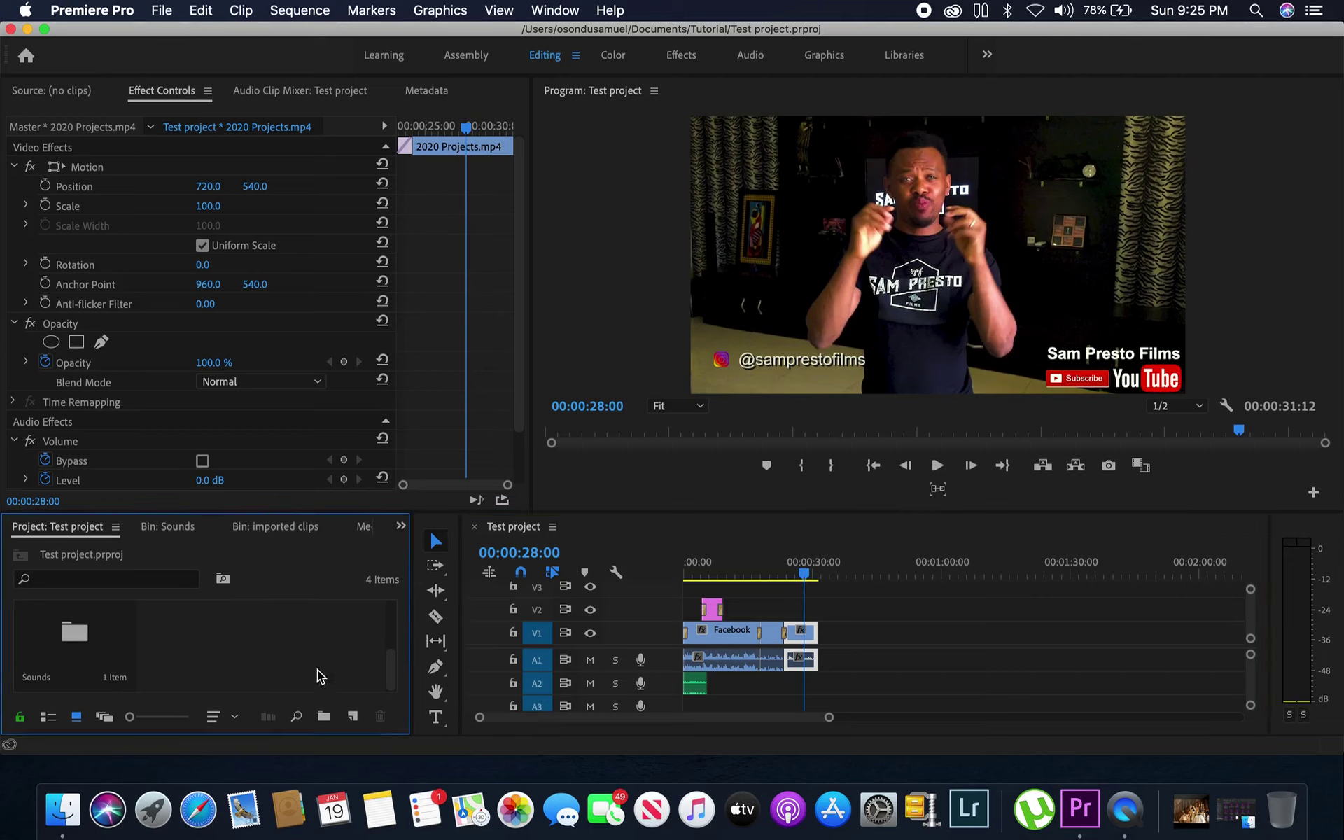
pyautogui.click(324, 716)
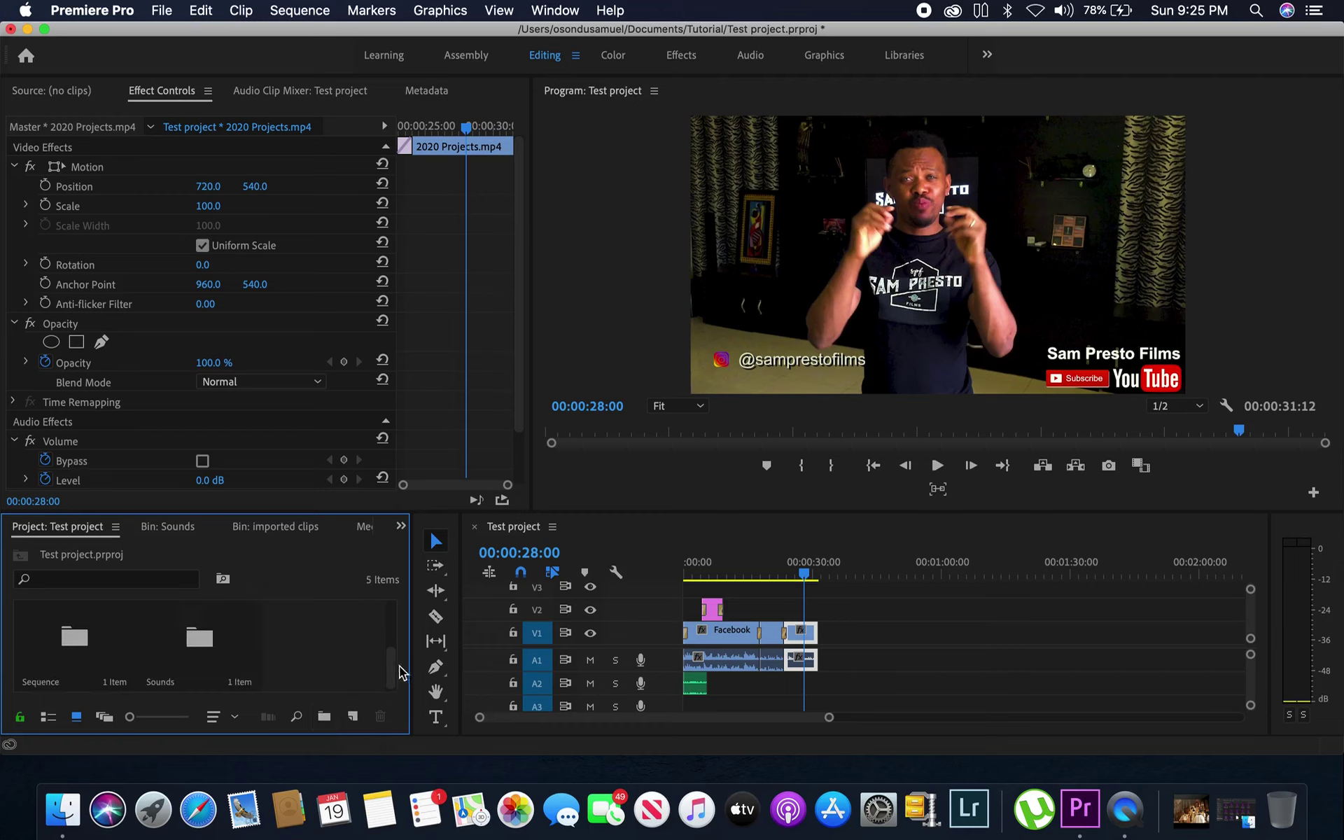
pyautogui.moveTo(400, 671); pyautogui.dragTo(390, 633)
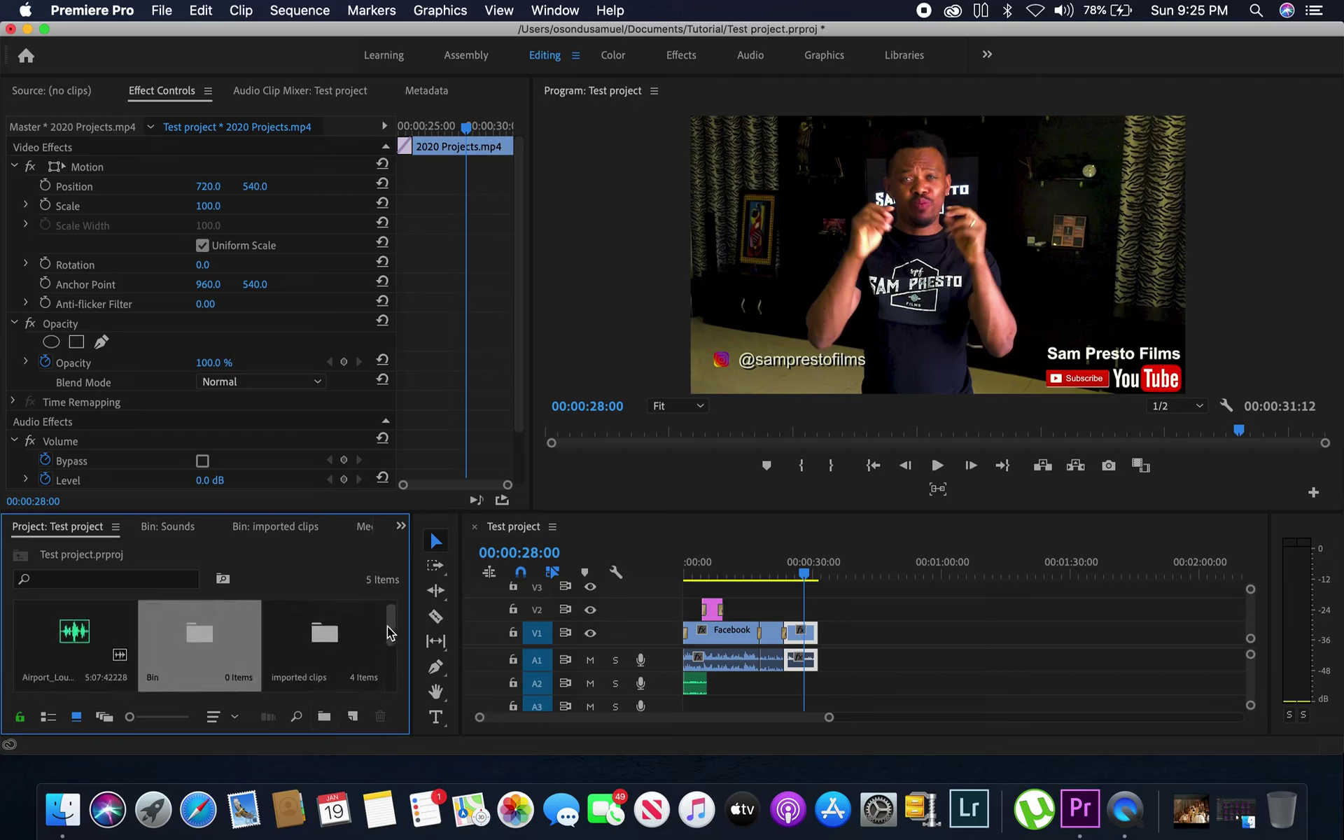
pyautogui.click(154, 677)
pyautogui.click(155, 679)
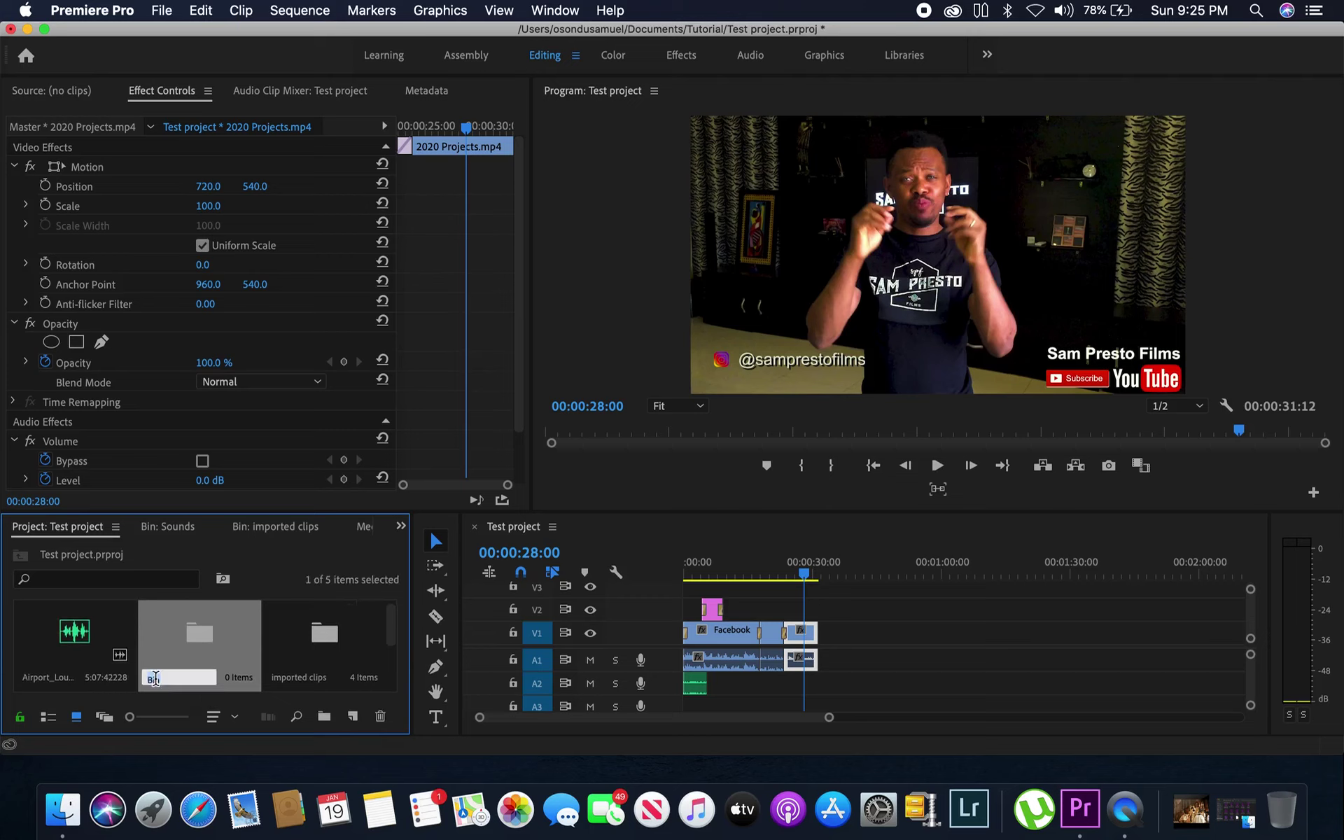
pyautogui.write('Text')
pyautogui.press('Return')
pyautogui.doubleClick(201, 646)
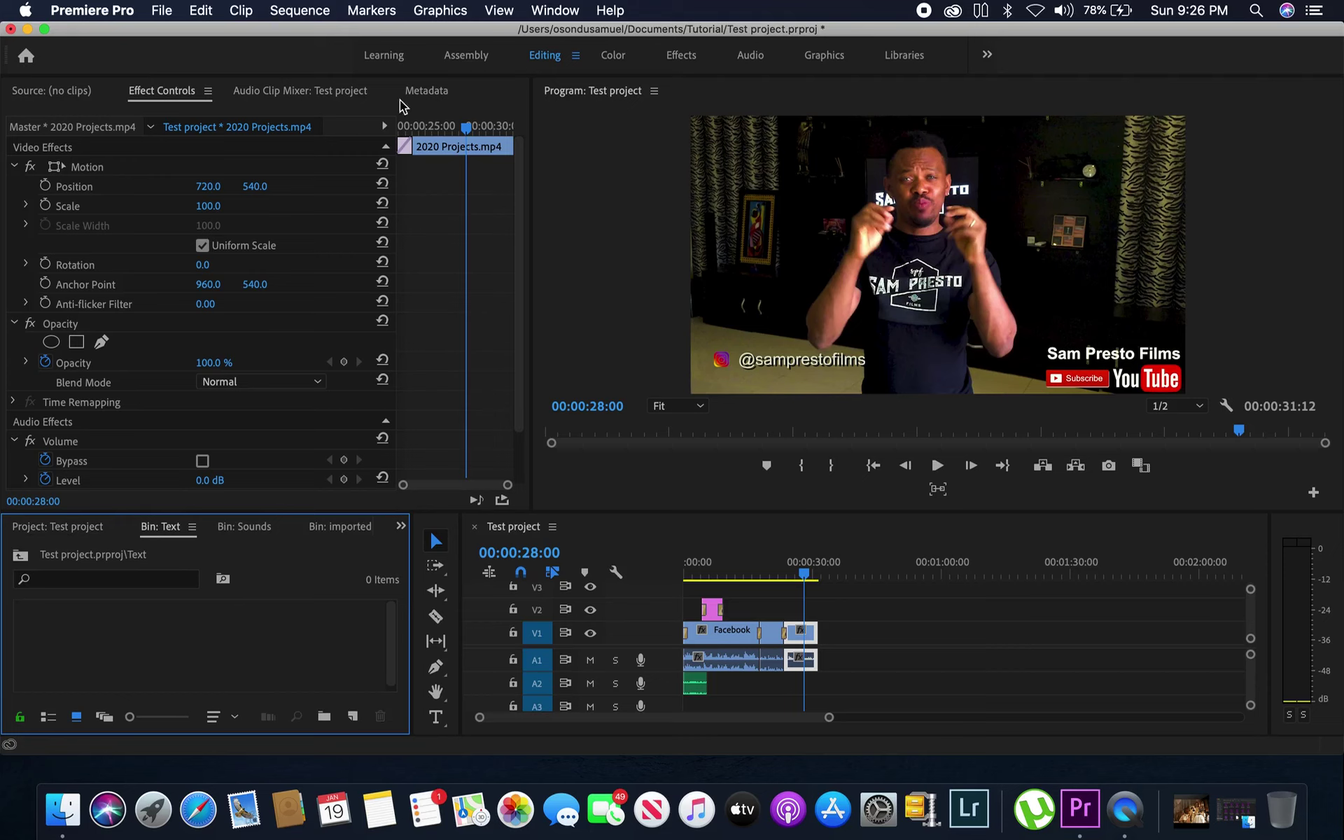
# Create a legacy title named Name with the default 1440 x 1080, 25.00 fps video settings.
pyautogui.click(162, 10)
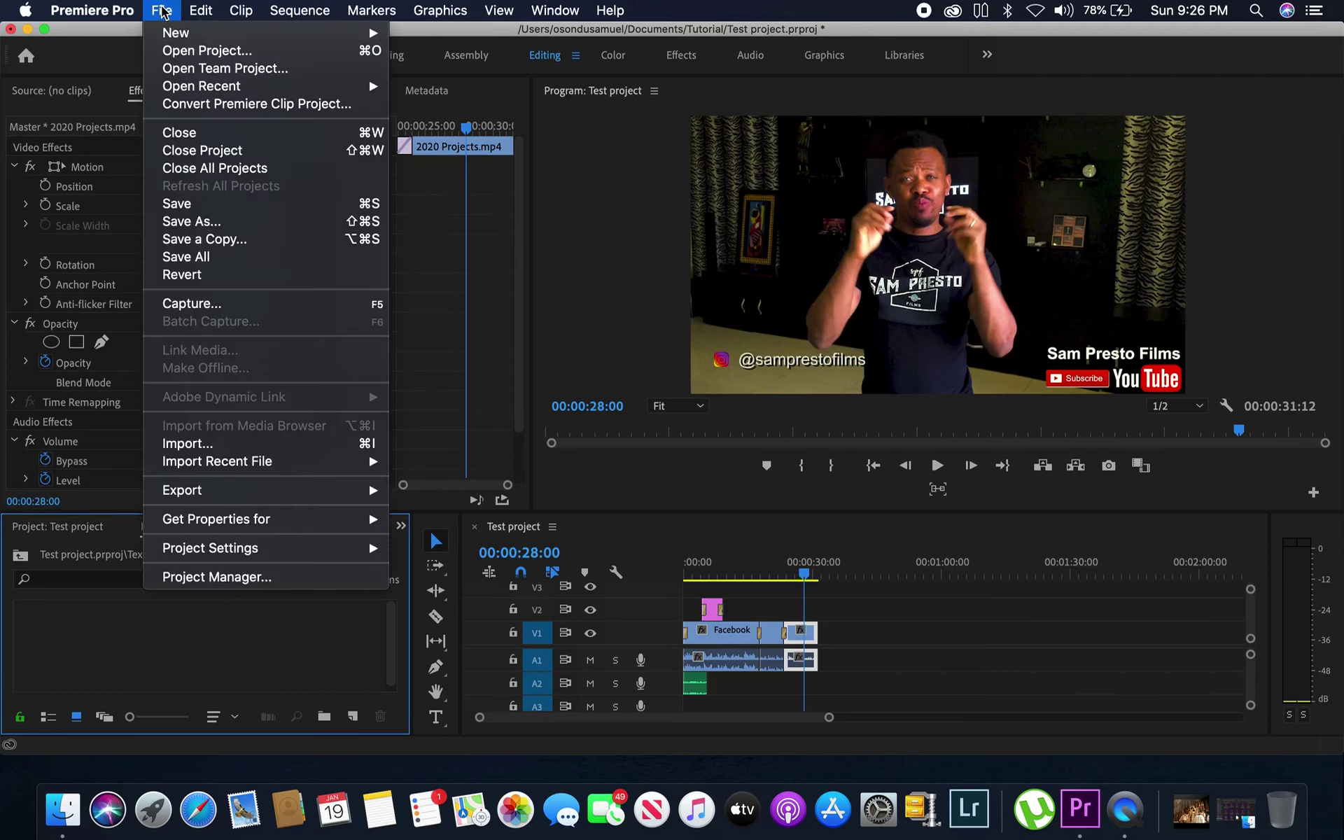
pyautogui.moveTo(240, 10)
pyautogui.moveTo(162, 10)
pyautogui.moveTo(182, 32)
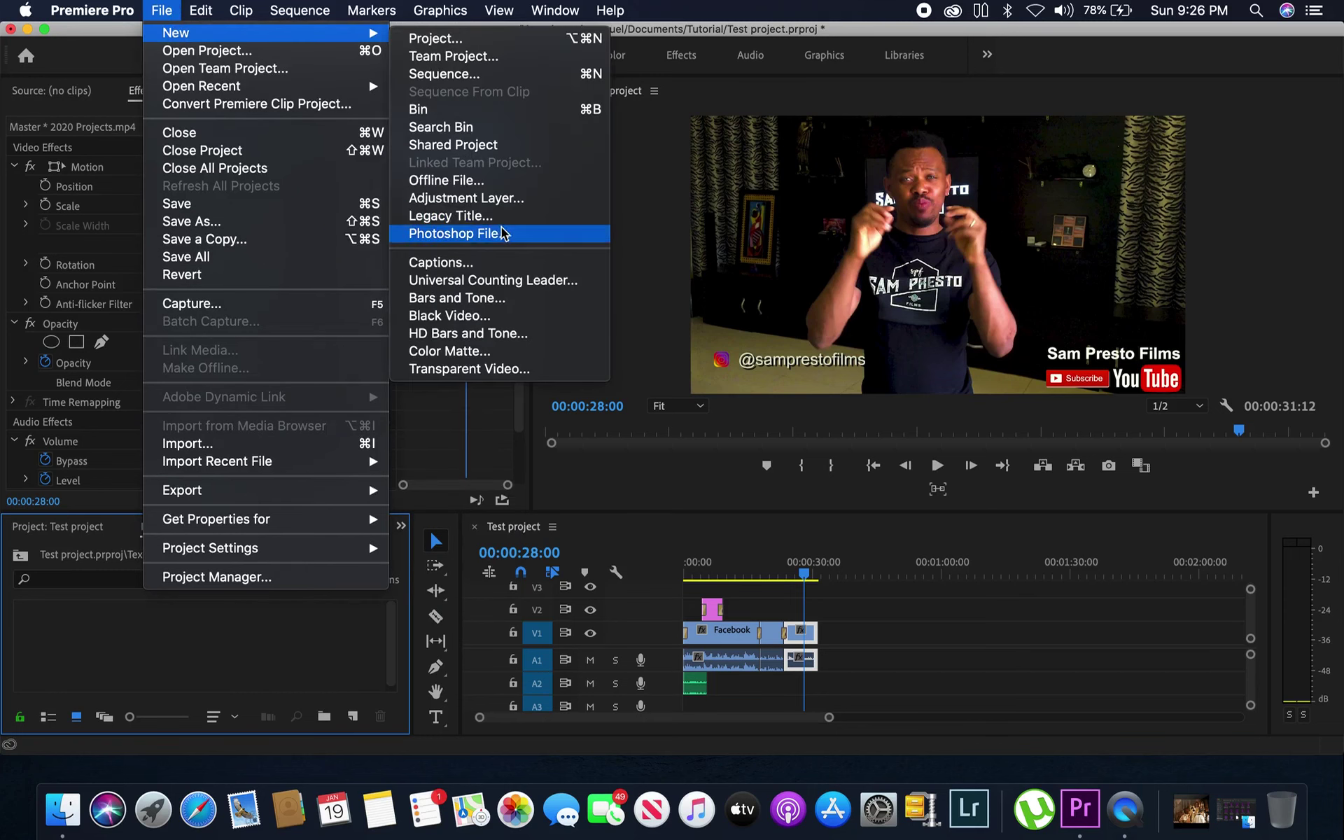
pyautogui.click(493, 221)
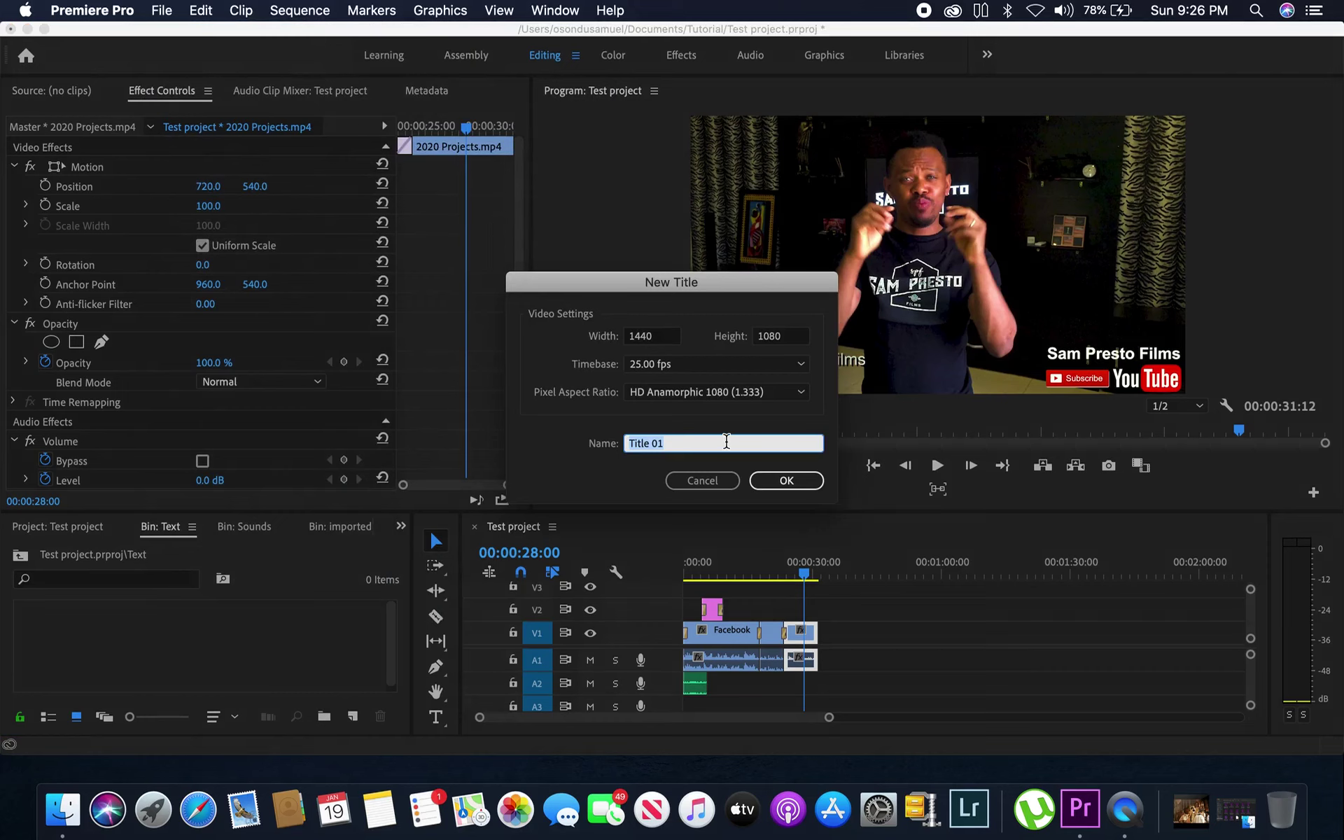
pyautogui.moveTo(684, 286); pyautogui.dragTo(571, 179)
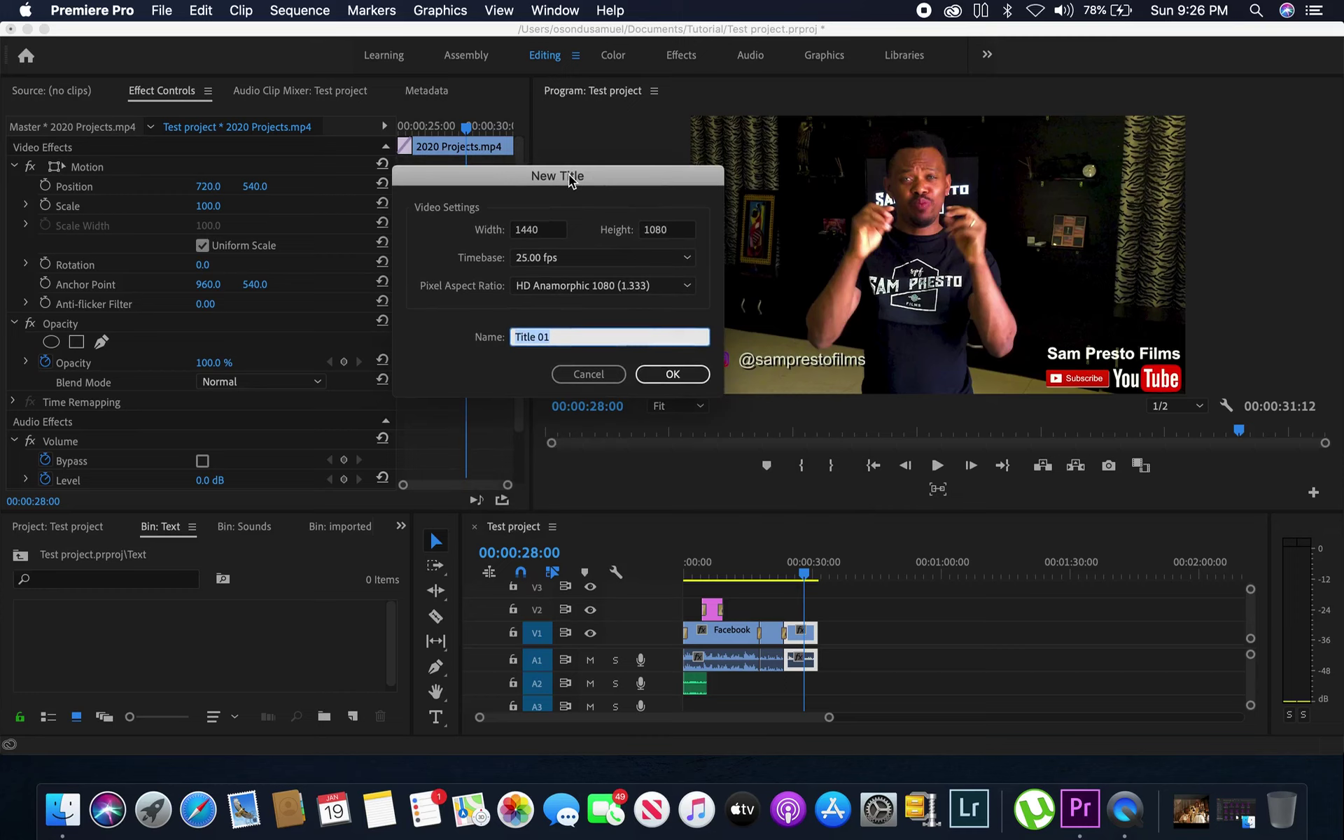
pyautogui.write('Name')
pyautogui.click(672, 376)
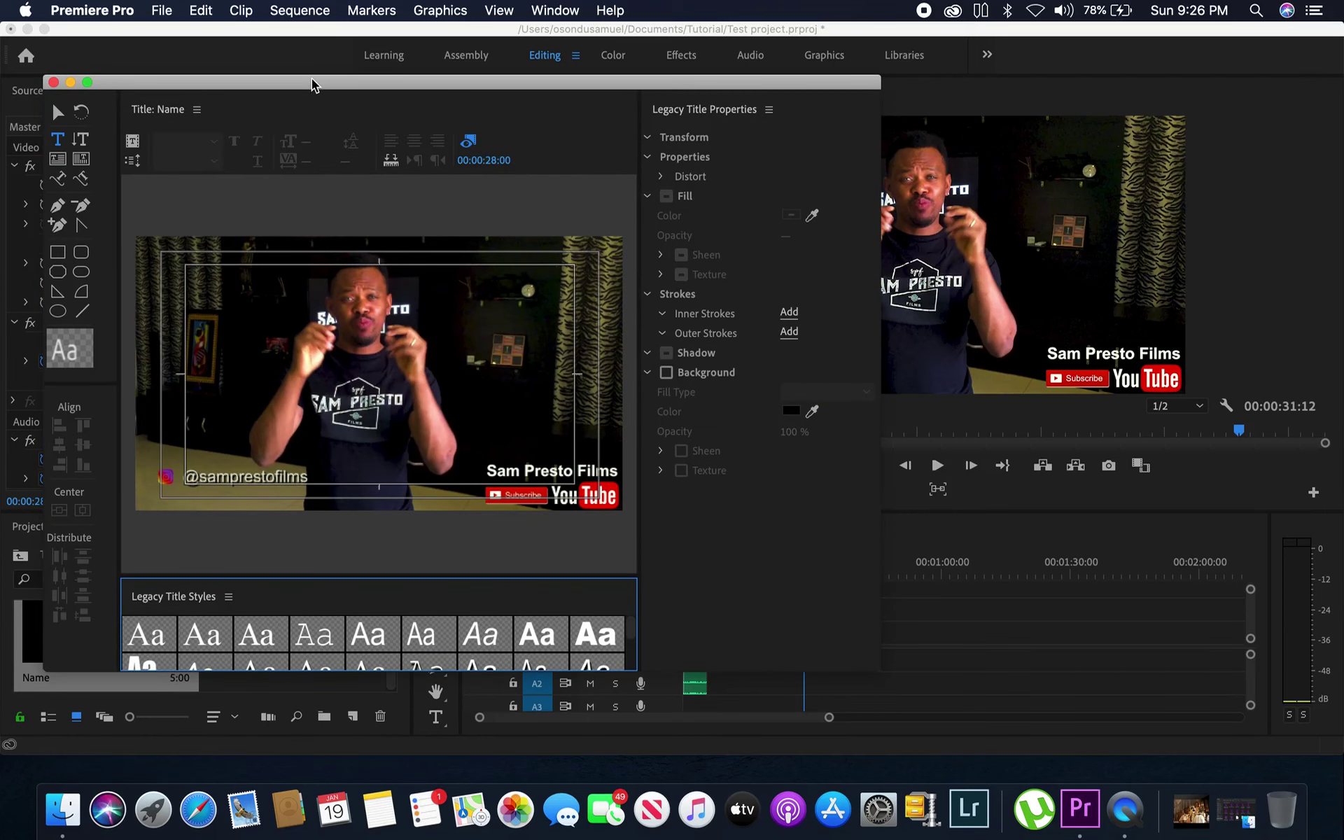
# Try the red Arial Bold title style with a first name as centred text, and clear the text.
pyautogui.moveTo(312, 83); pyautogui.dragTo(386, 70)
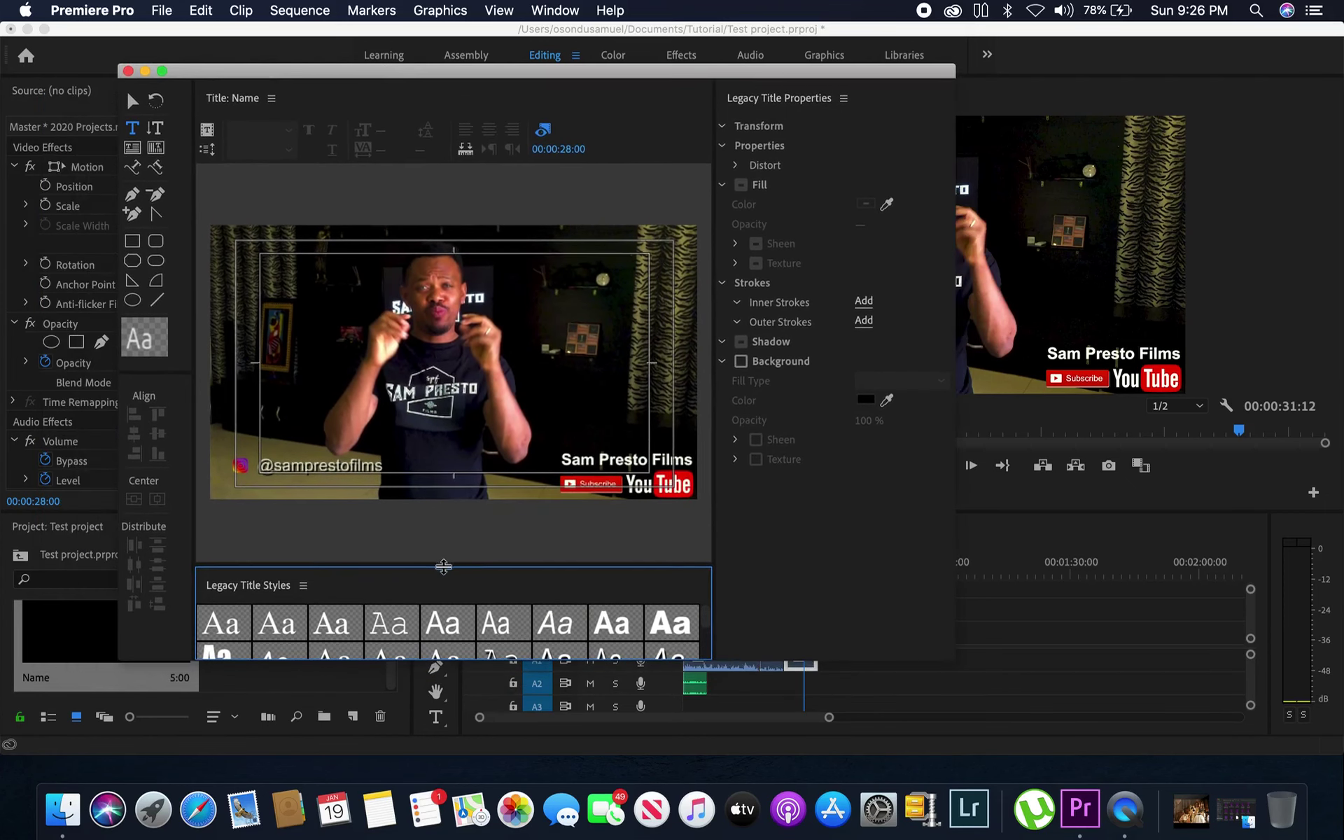
pyautogui.moveTo(442, 565); pyautogui.dragTo(438, 311)
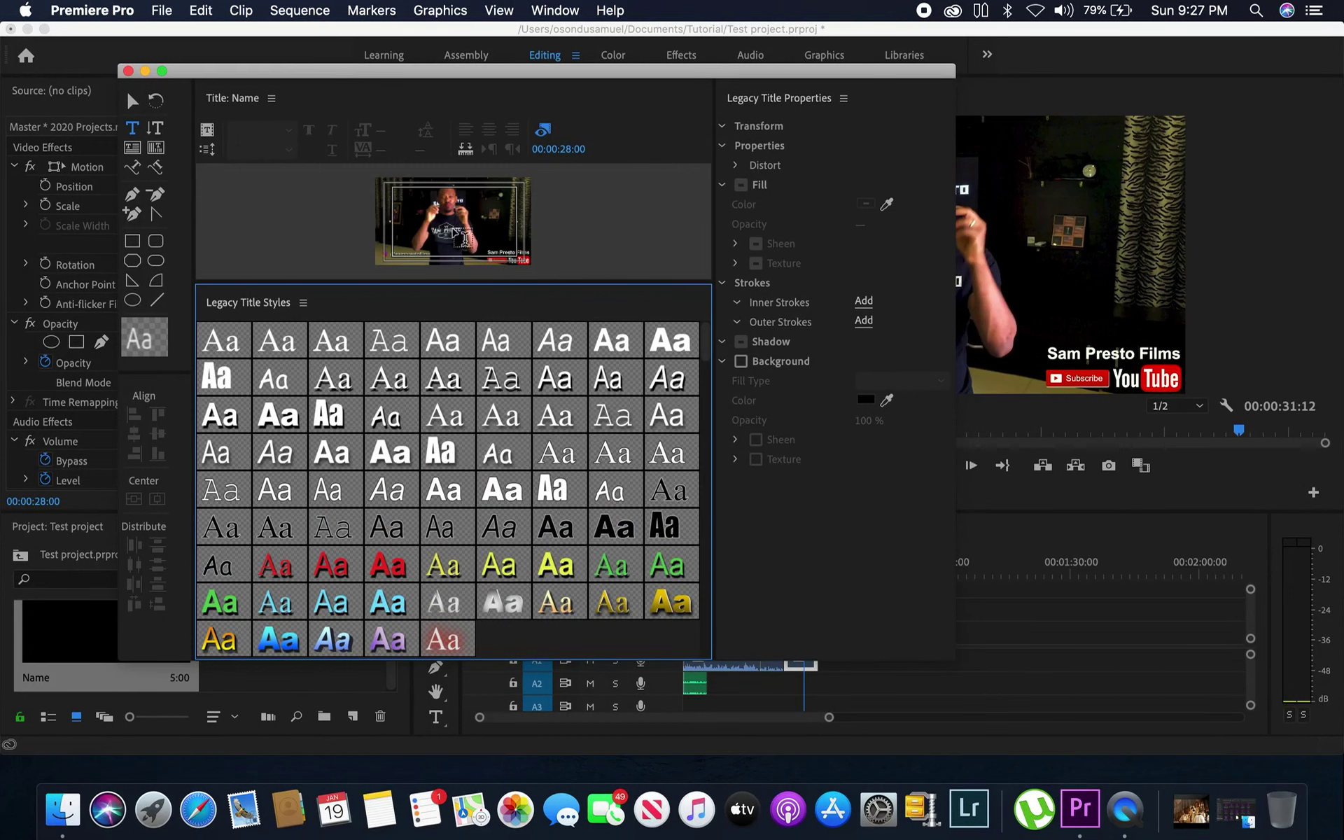
pyautogui.click(383, 572)
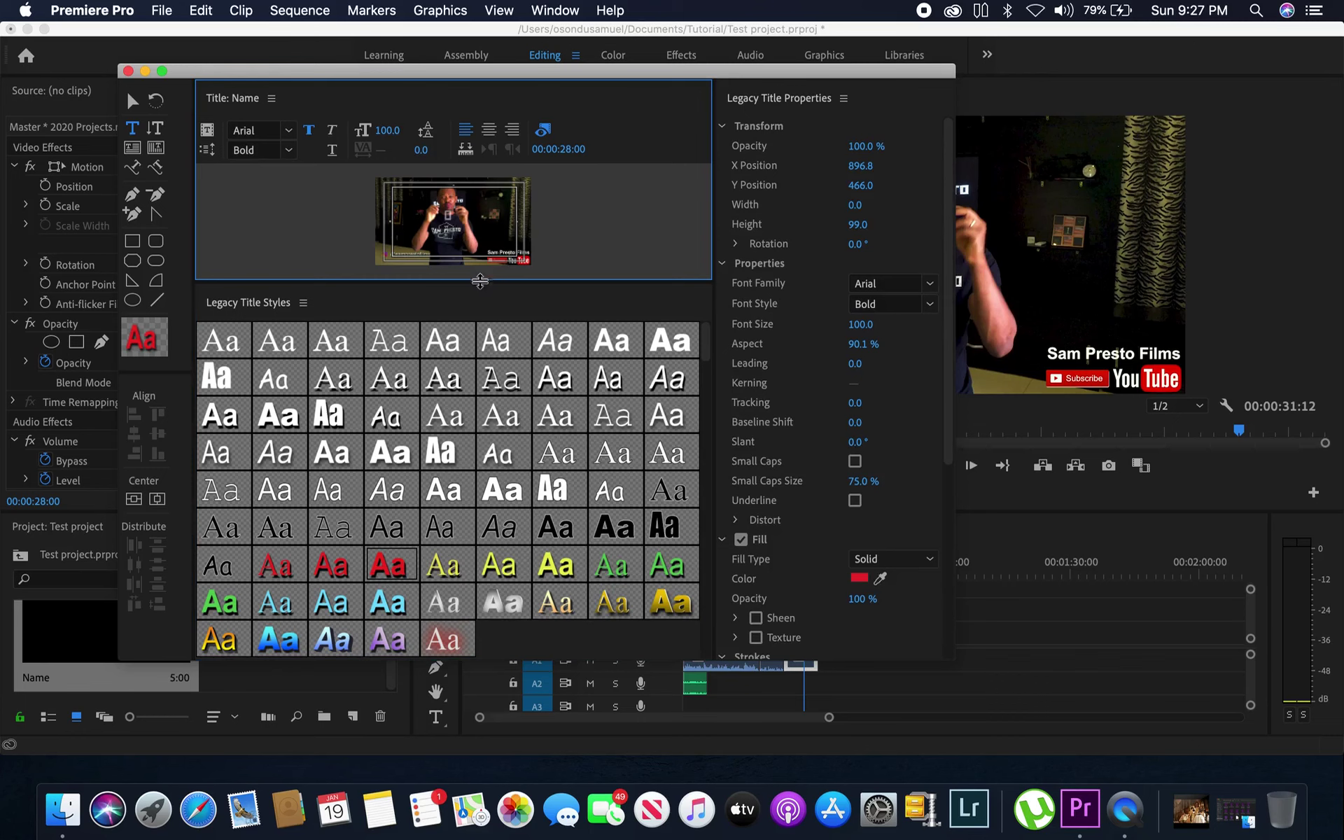
pyautogui.moveTo(481, 289); pyautogui.dragTo(499, 513)
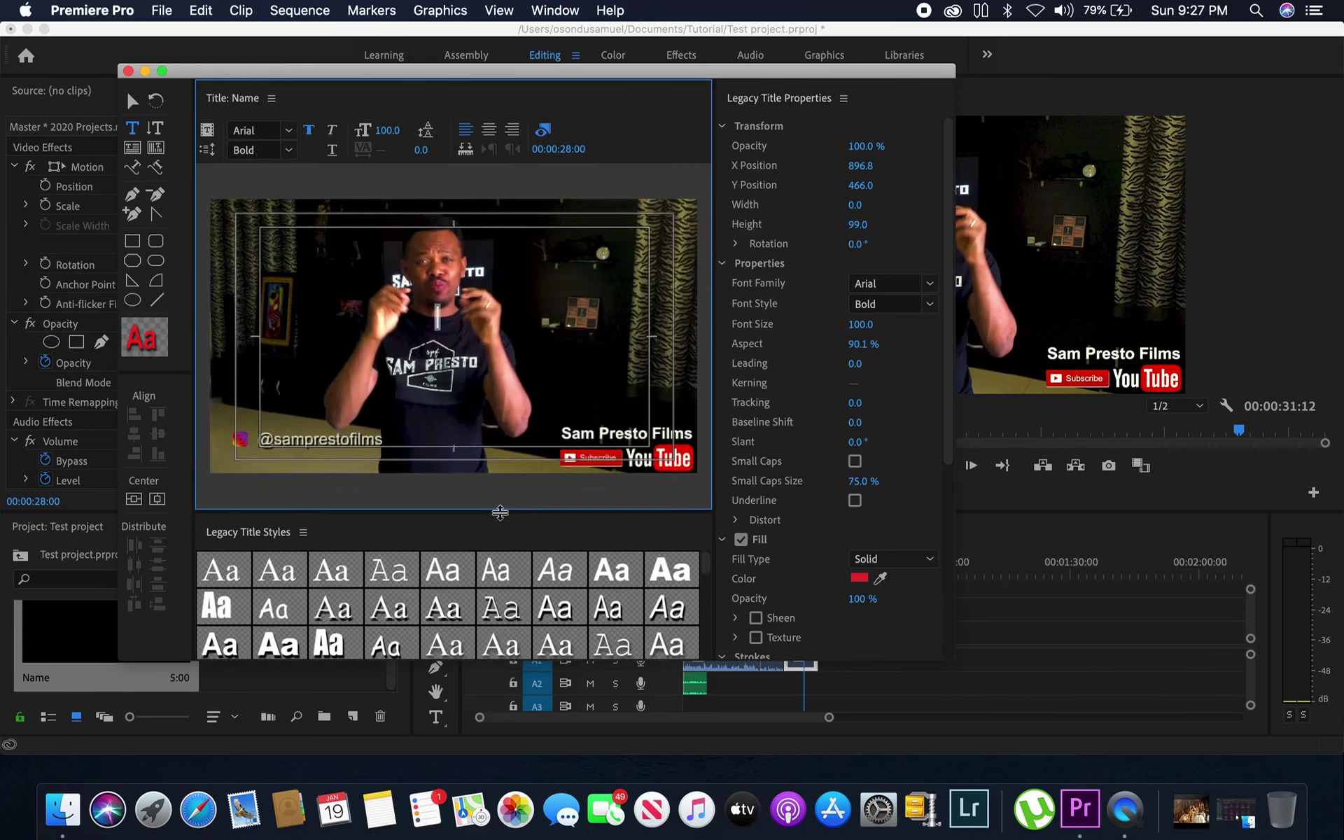
pyautogui.write('S')
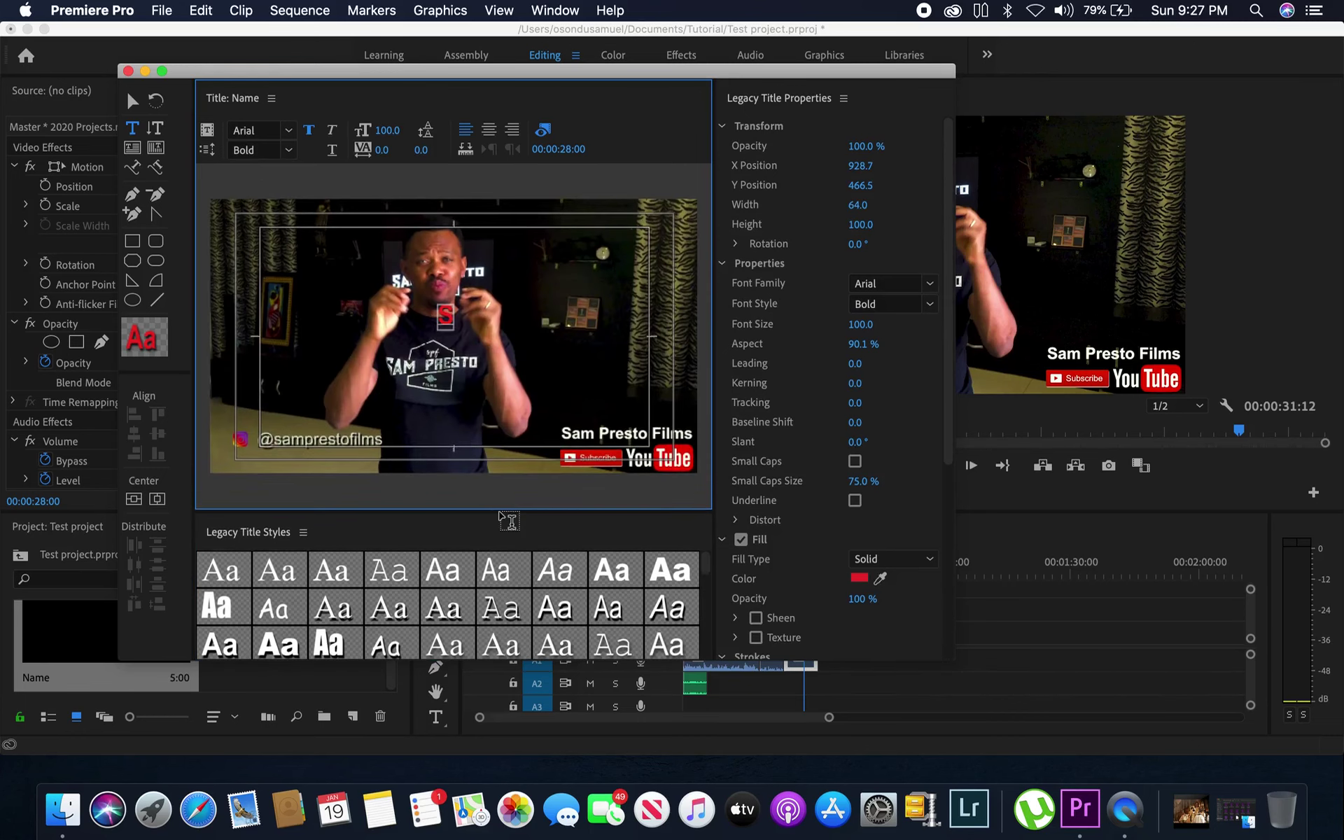
pyautogui.write('amuel')
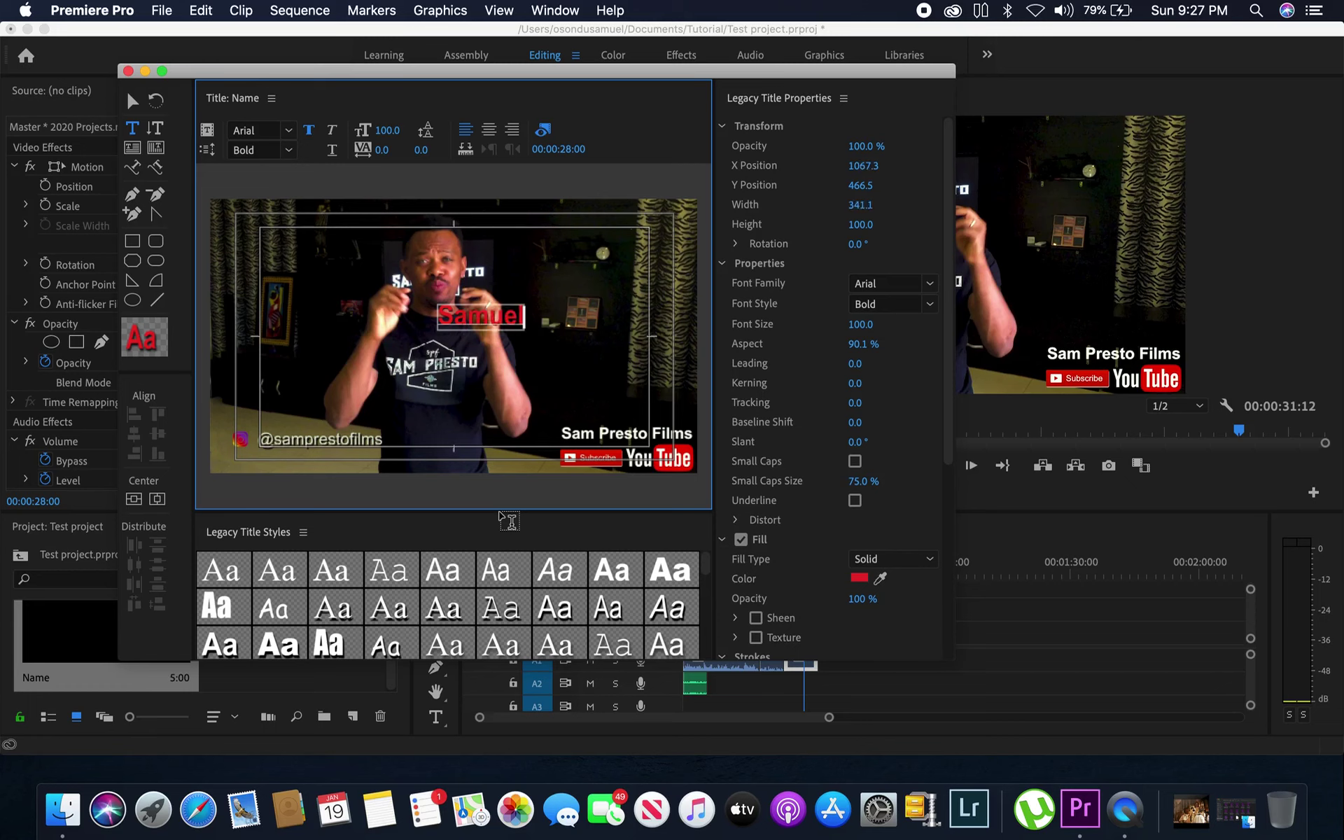
pyautogui.press('BackSpace')
pyautogui.press('BackSpace')
pyautogui.press('BackSpace')
pyautogui.press('BackSpace')
pyautogui.press('BackSpace')
pyautogui.press('BackSpace')
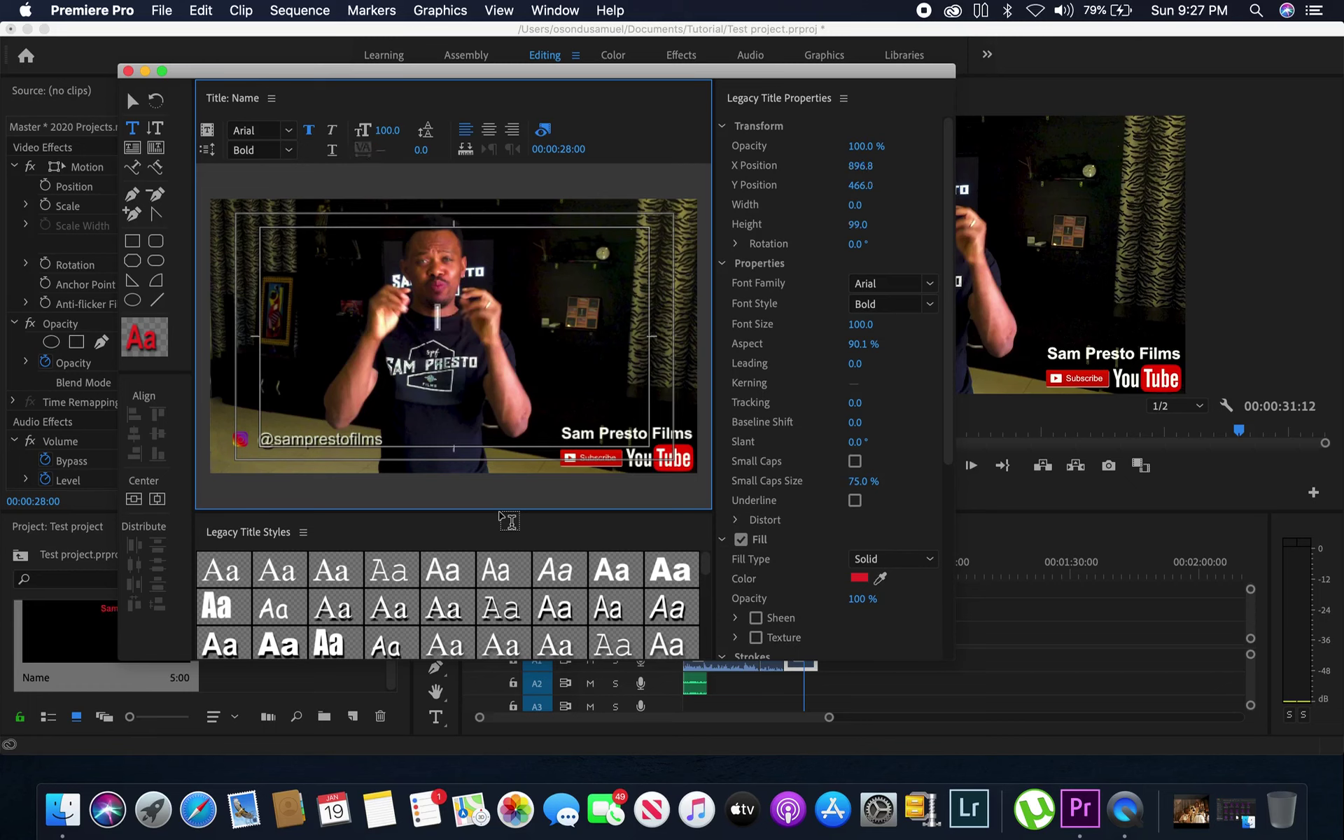
# Try the Georgia Regular and Arial Black title styles on the empty text object and deselect it.
pyautogui.click(333, 571)
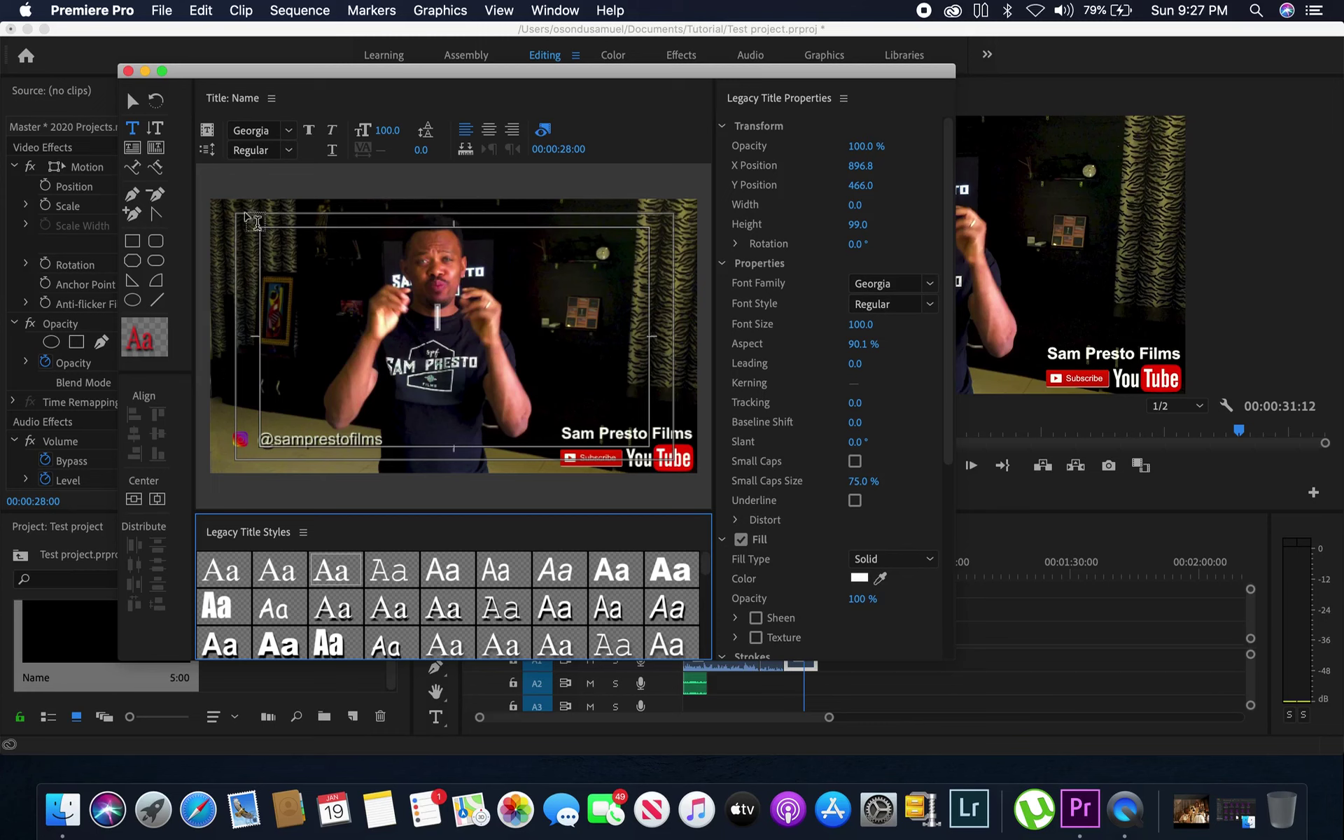
pyautogui.click(132, 102)
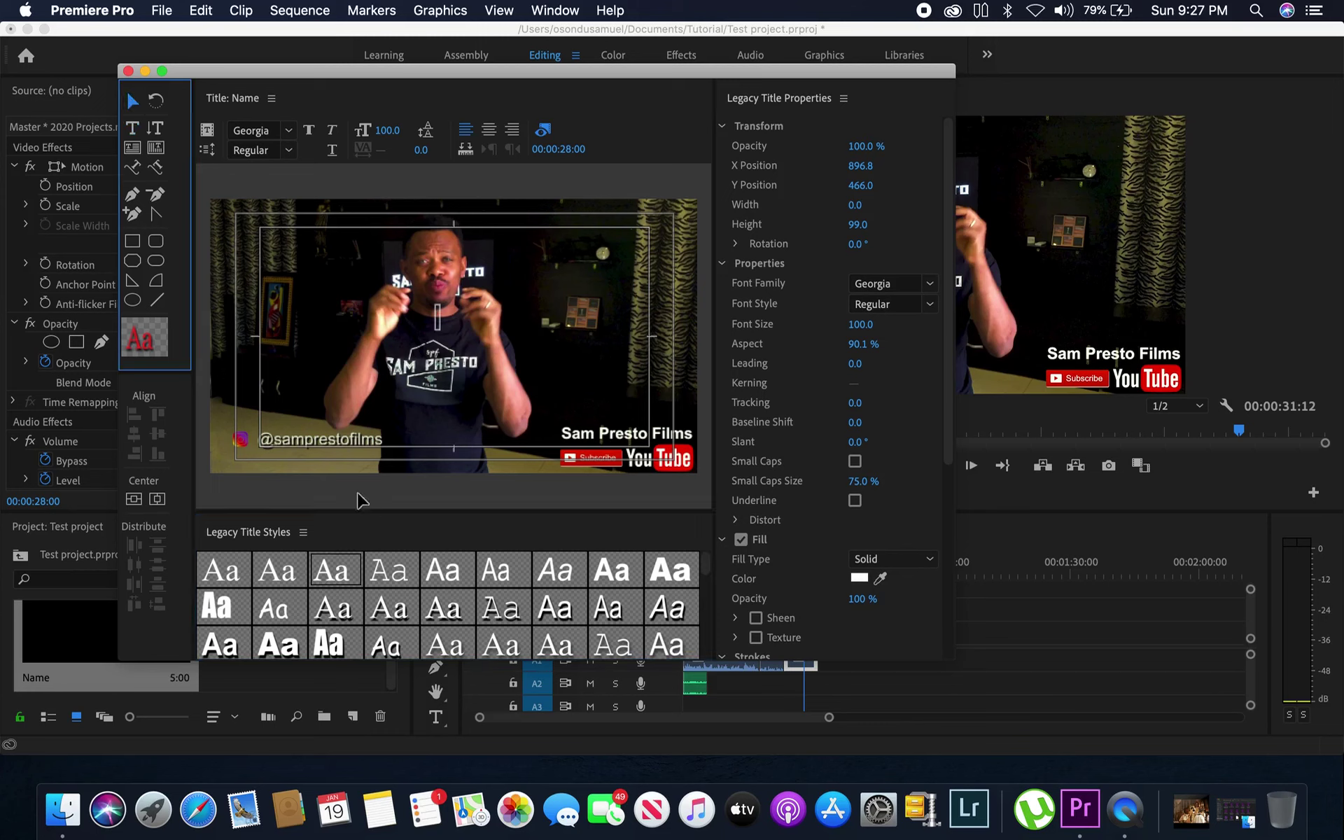
pyautogui.click(332, 578)
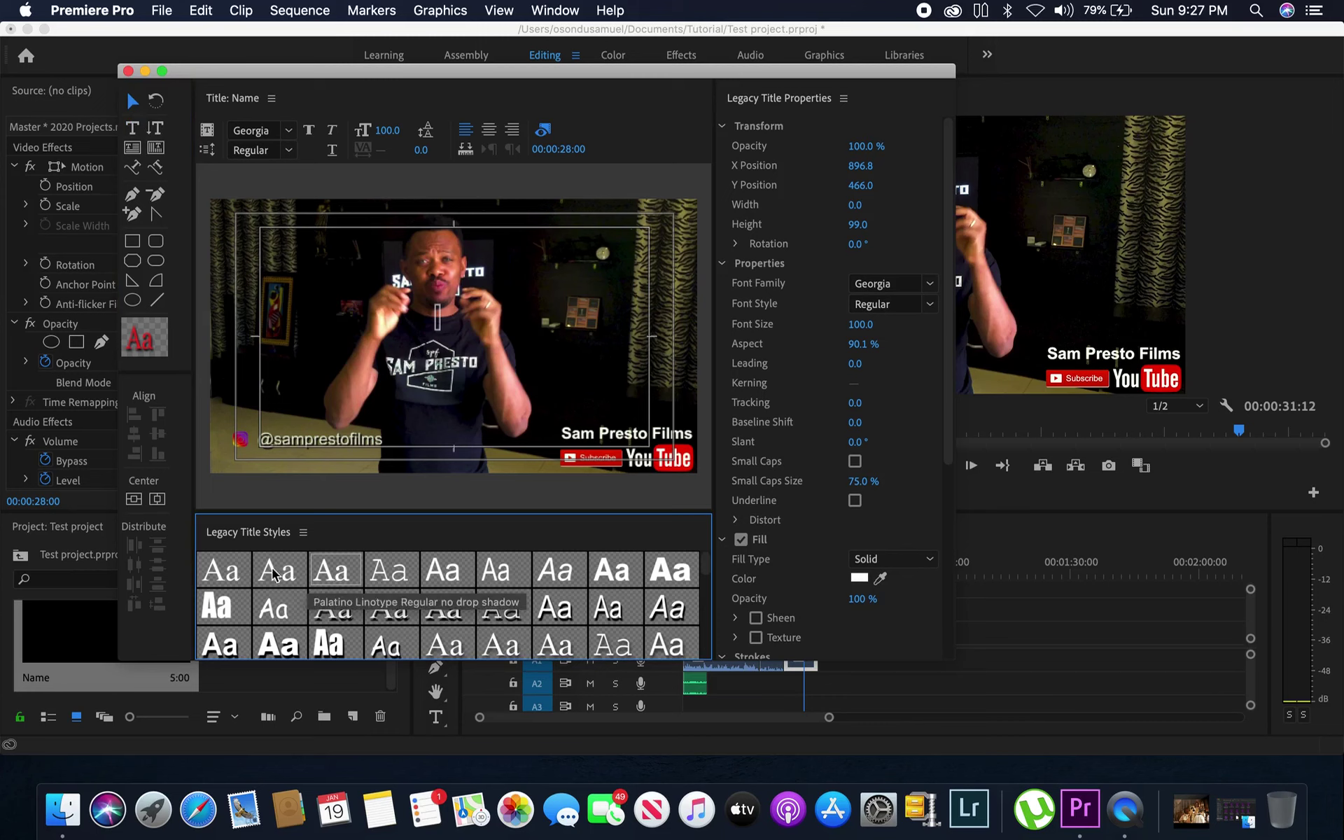
pyautogui.click(280, 646)
pyautogui.doubleClick(280, 645)
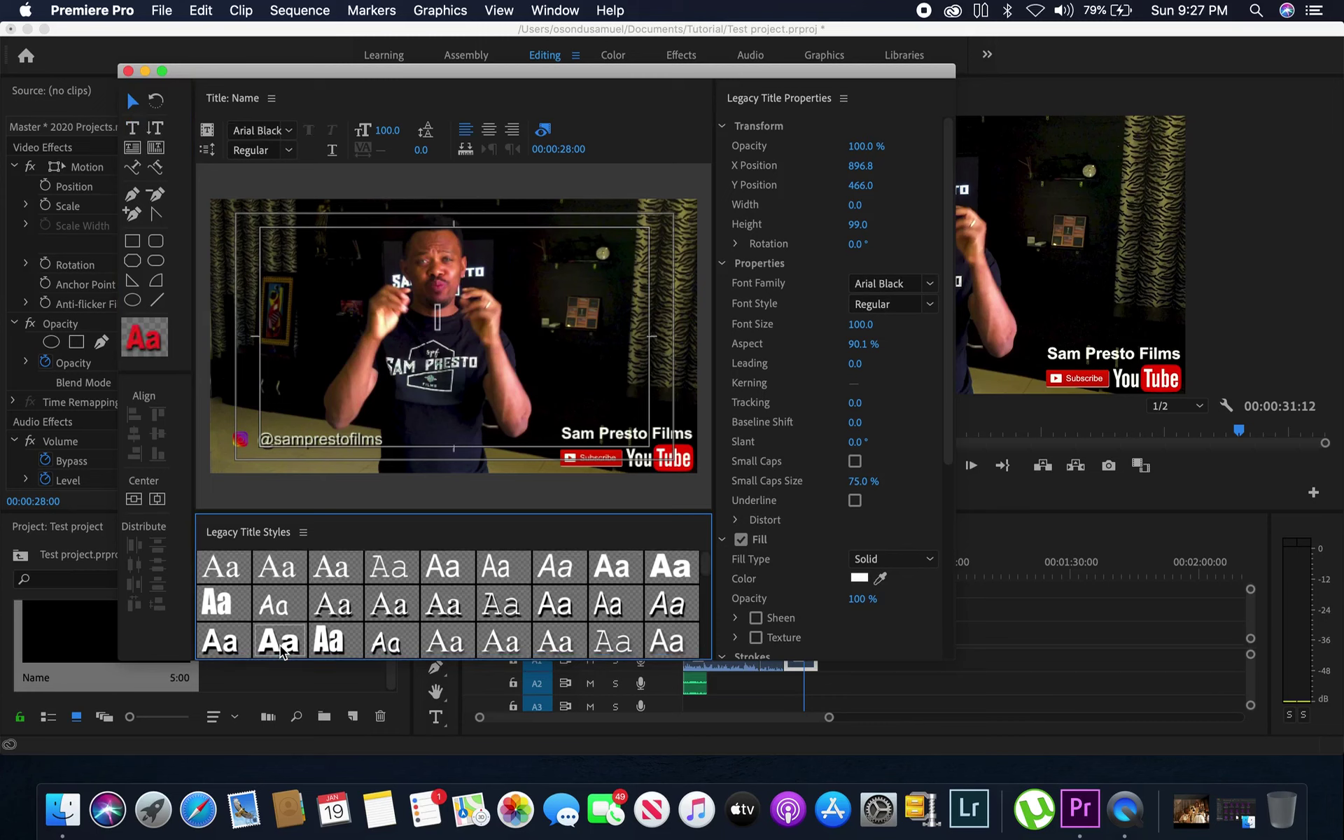
pyautogui.click(280, 645)
pyautogui.click(280, 645)
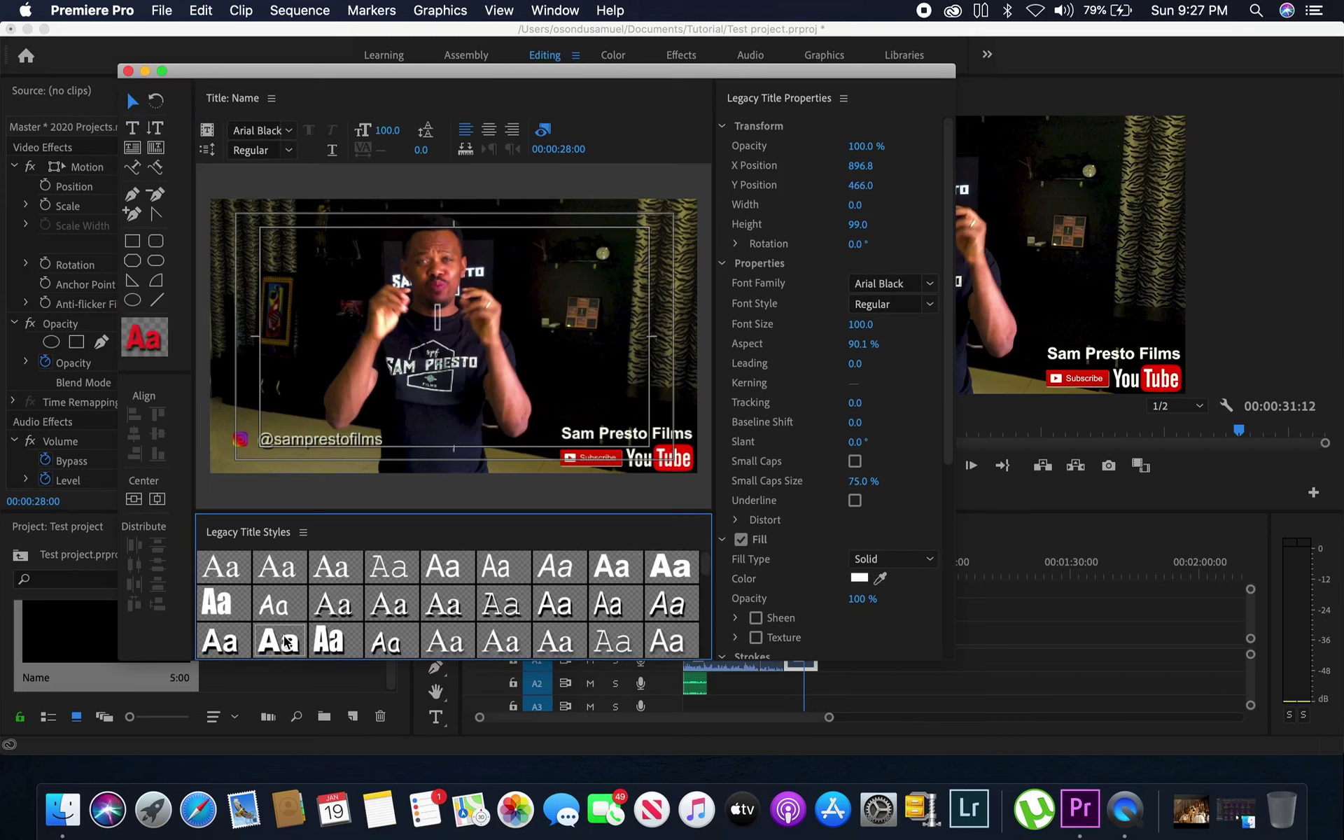
pyautogui.click(448, 310)
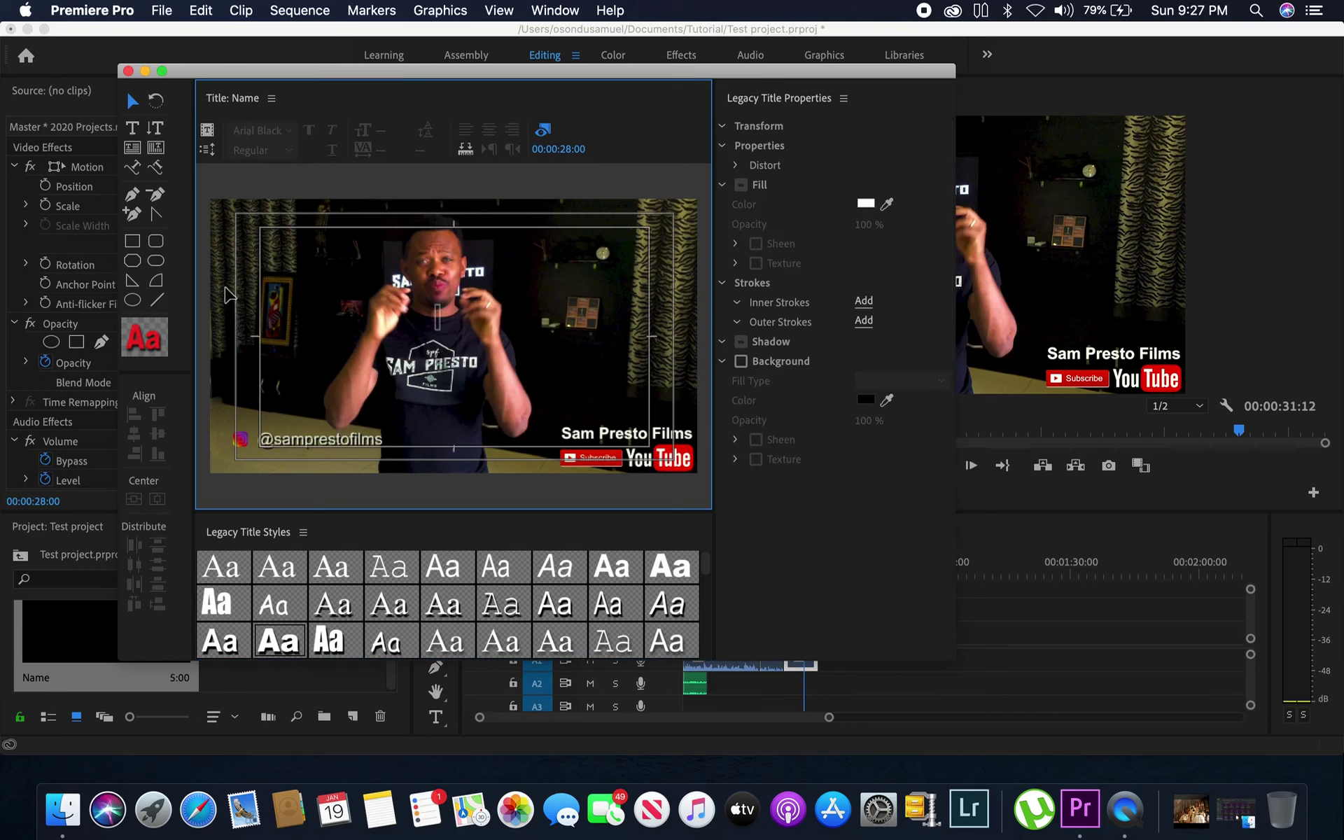
# Start a new text object in the white Impact Regular style at the frame's upper middle, testing it with sample letters and clearing them.
pyautogui.click(132, 128)
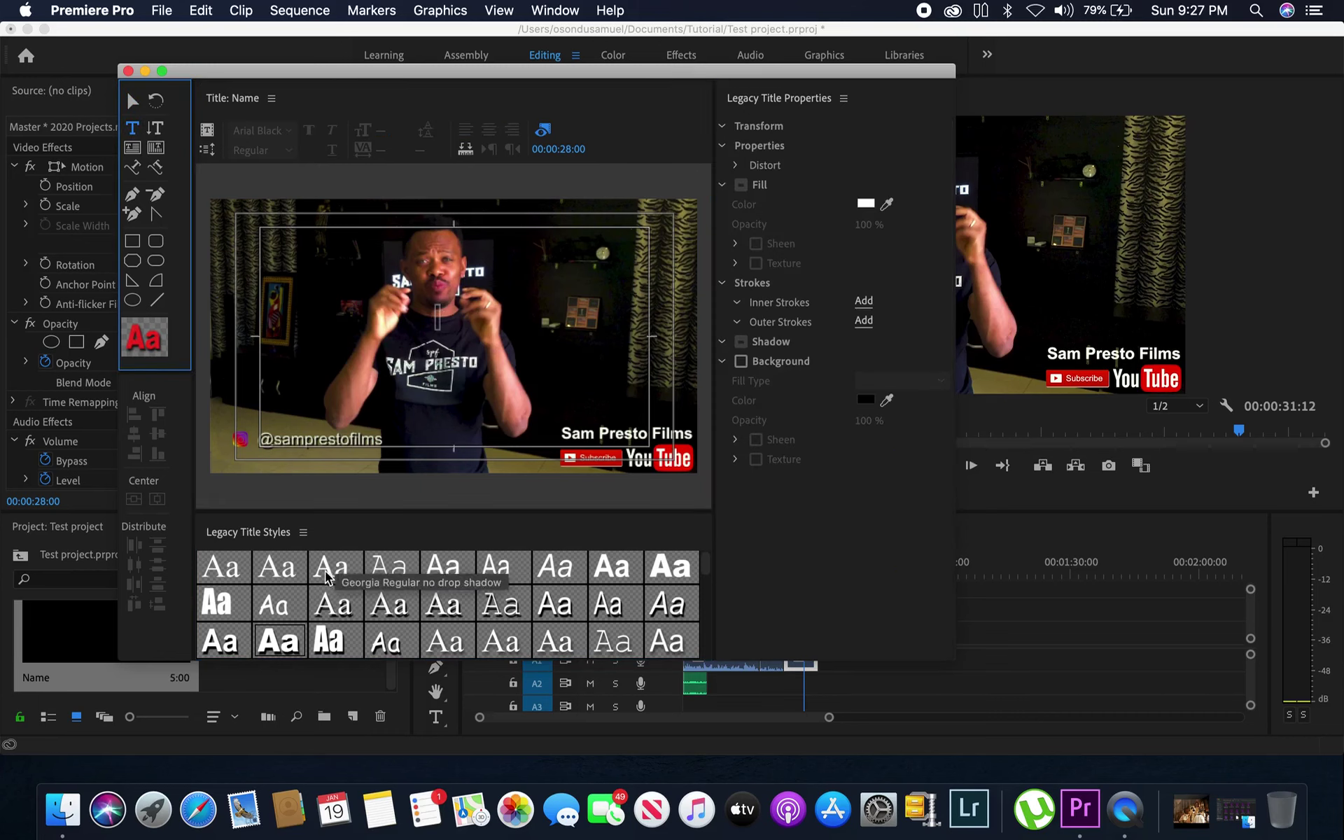
pyautogui.click(329, 637)
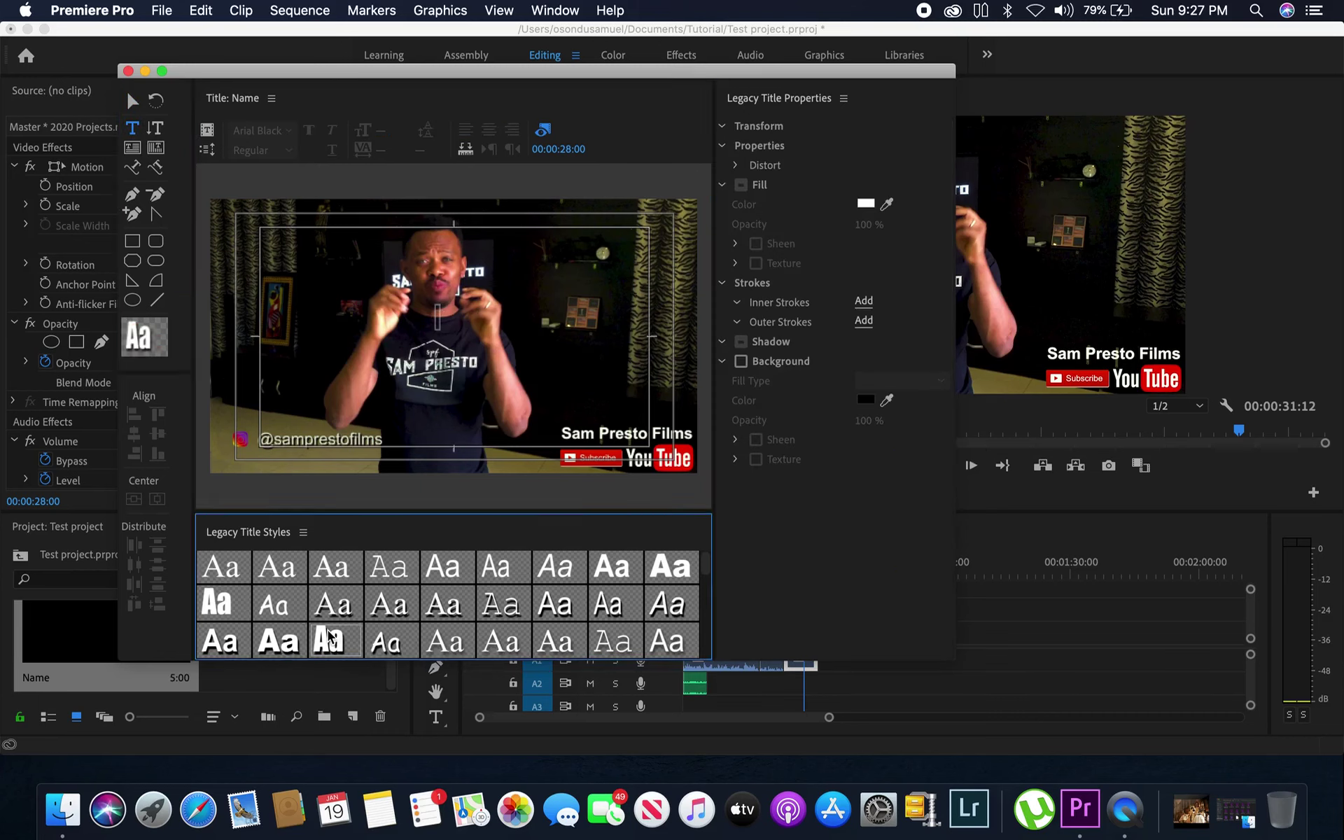
pyautogui.click(391, 286)
pyautogui.write('I')
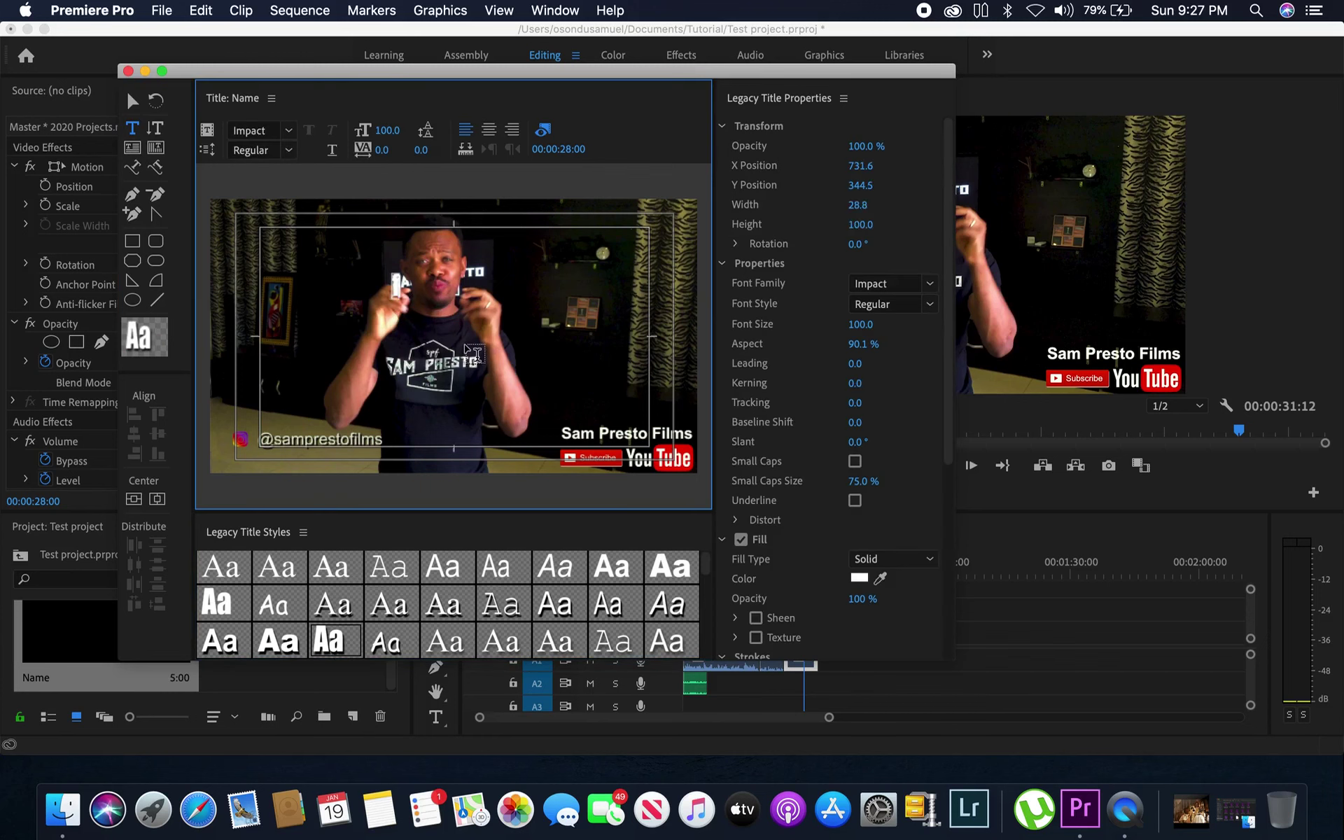
pyautogui.write('hgghh')
pyautogui.press('BackSpace')
pyautogui.press('BackSpace')
pyautogui.press('BackSpace')
pyautogui.press('BackSpace')
pyautogui.press('BackSpace')
pyautogui.press('BackSpace')
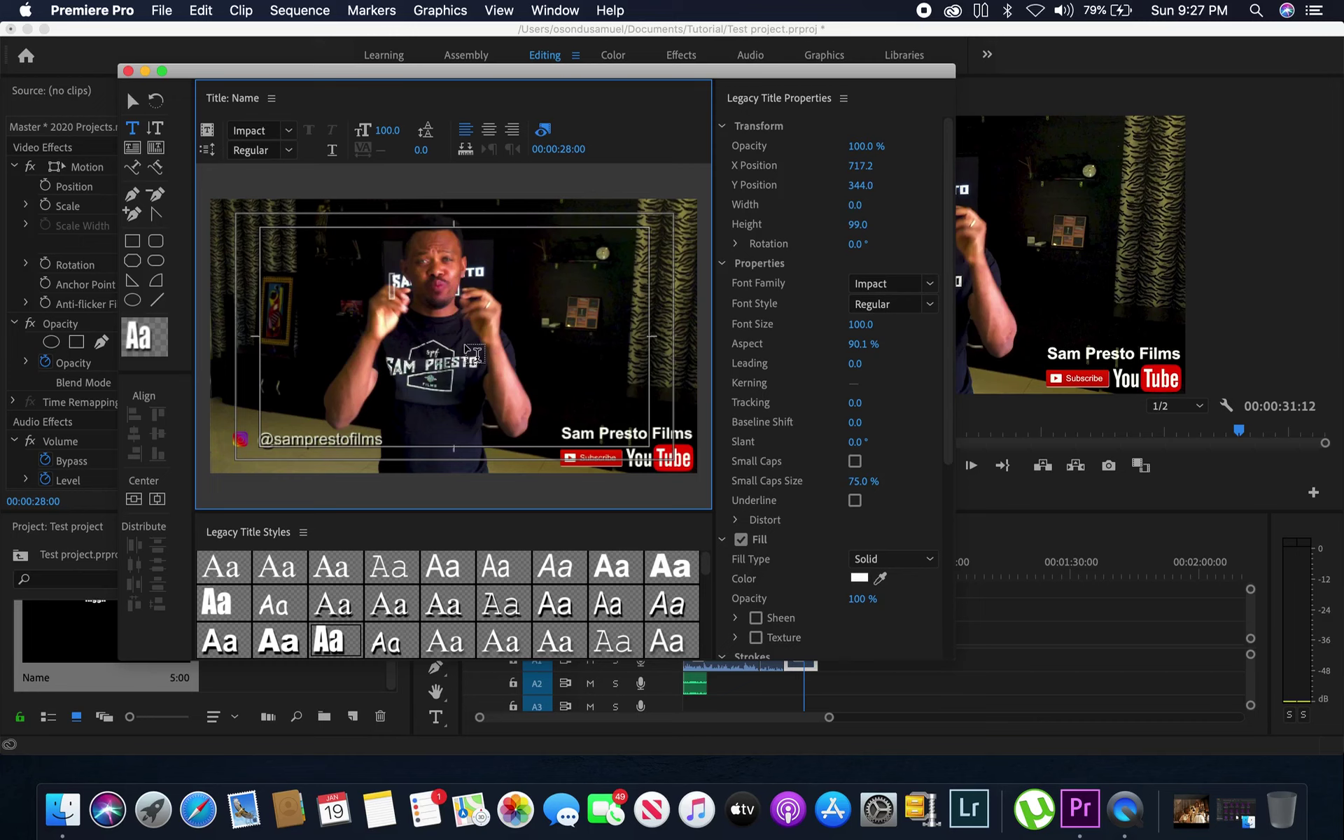
# Try the sample text "prep" in the Impact text object and clear it.
pyautogui.write('Prep')
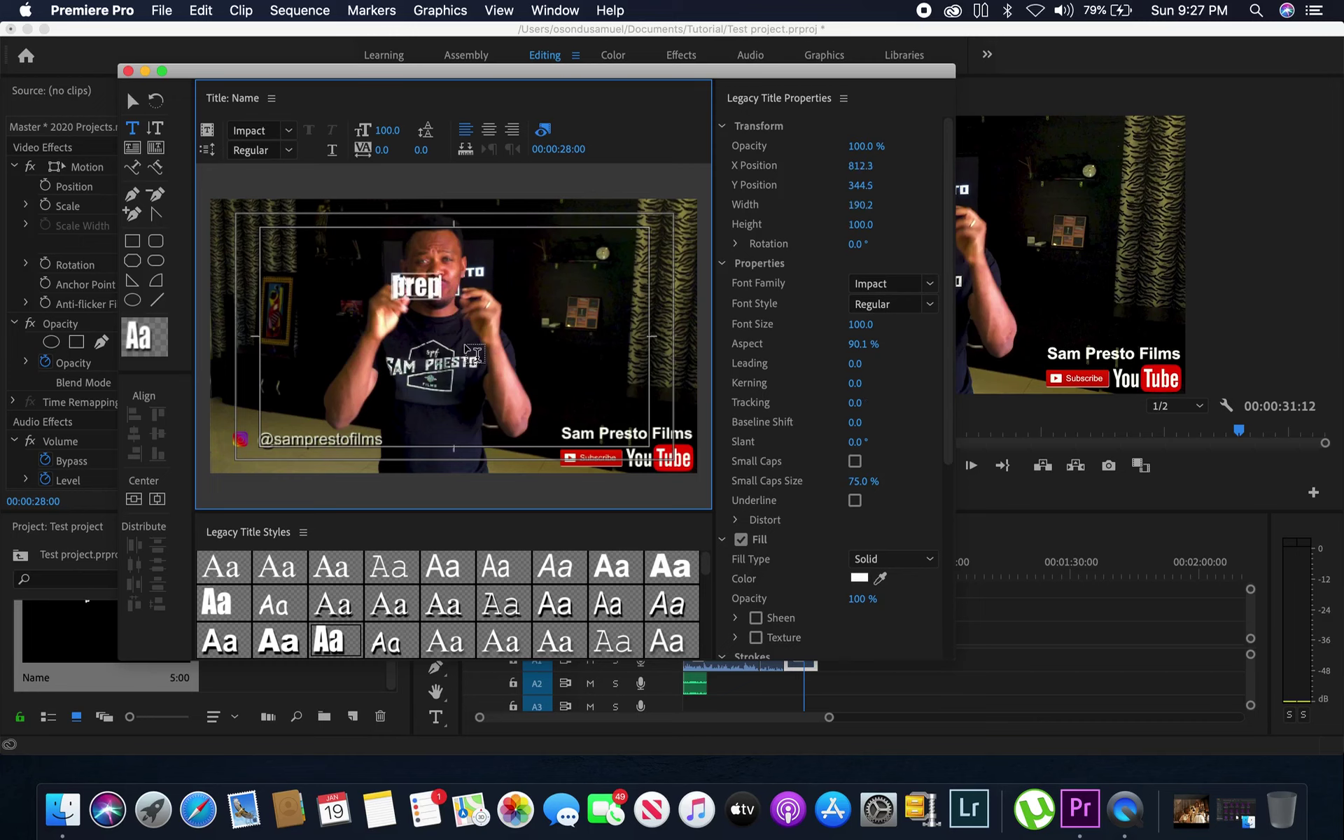
pyautogui.press('BackSpace')
pyautogui.press('BackSpace')
pyautogui.press('BackSpace')
pyautogui.press('BackSpace')
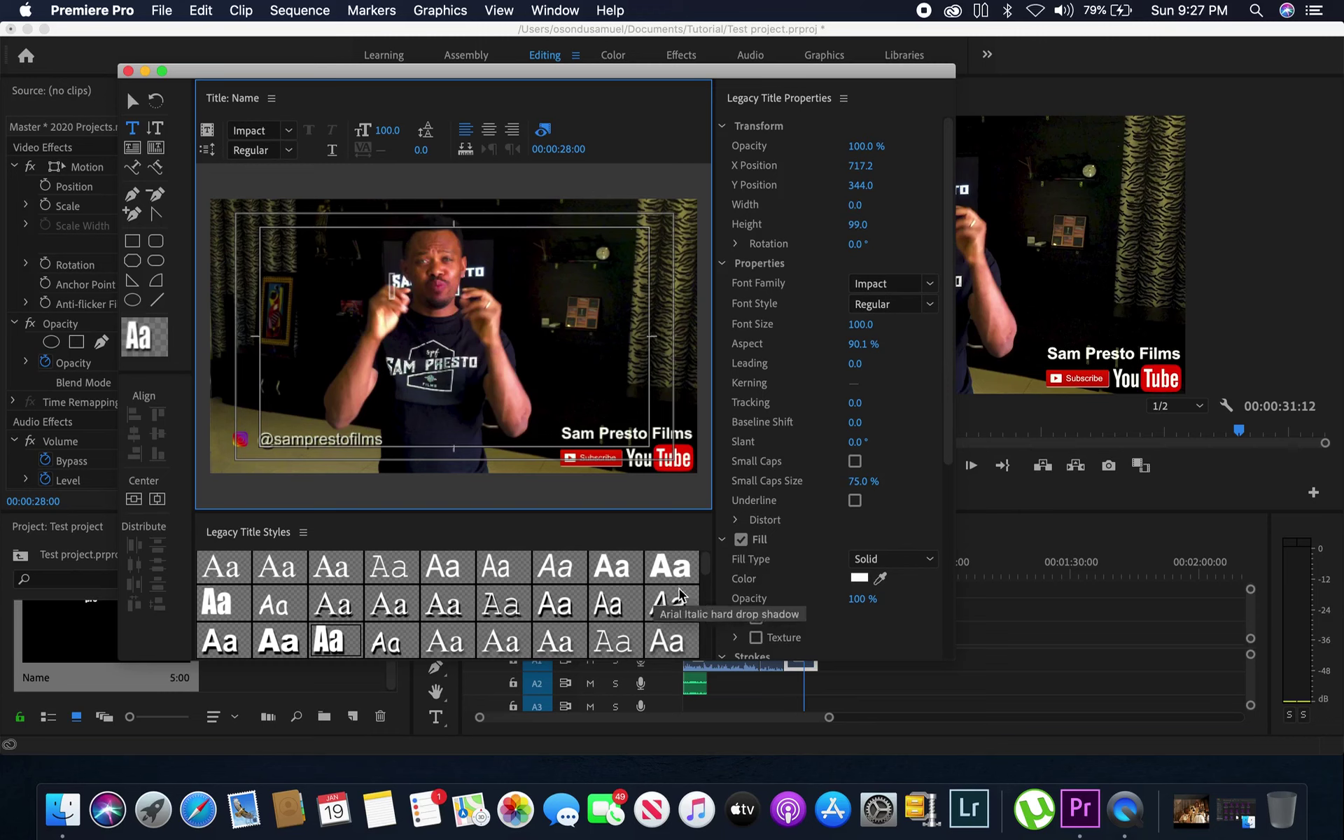
pyautogui.scroll(-5, 561, 633)
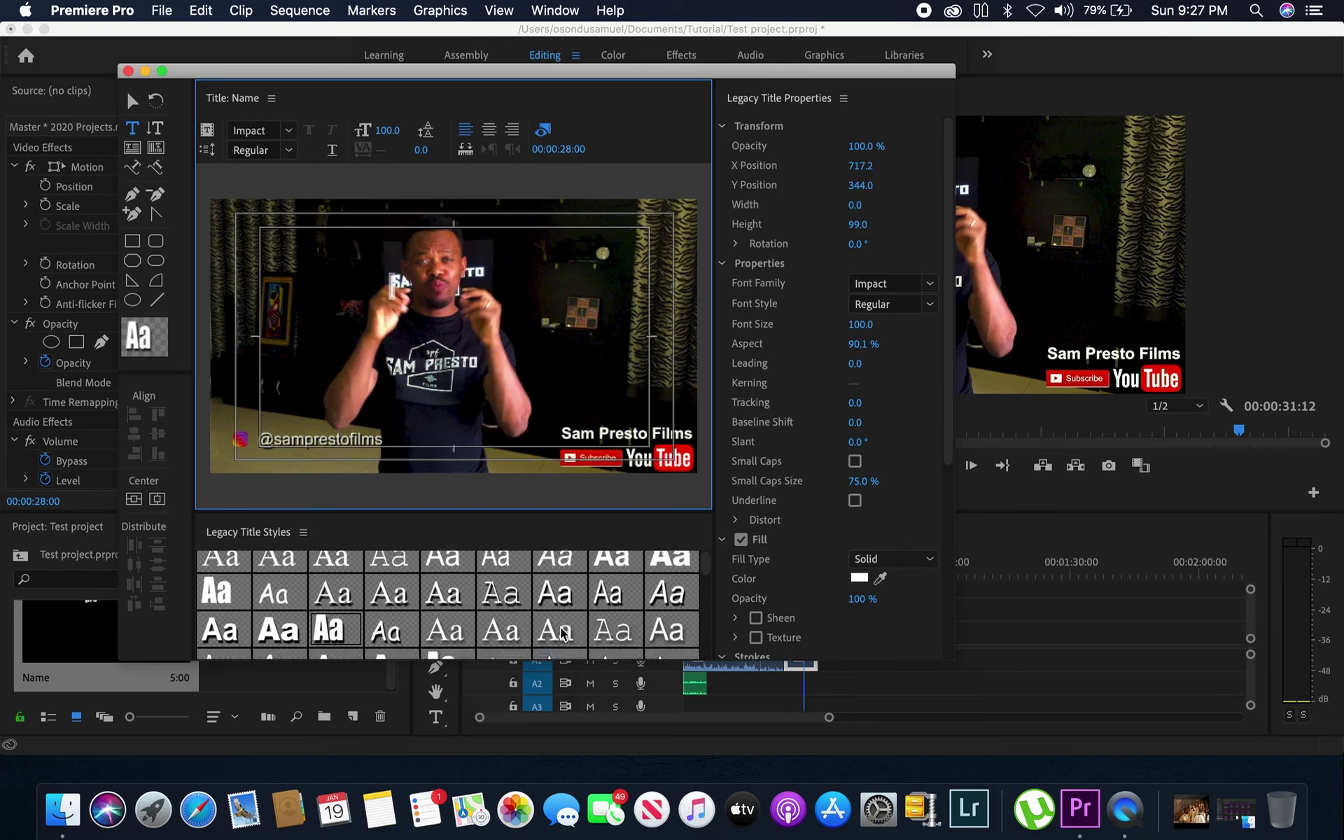
# Add the title text "How To Edit Video" in the white Impact Regular style at the frame's left, around mid-height.
pyautogui.scroll(-2, 562, 633)
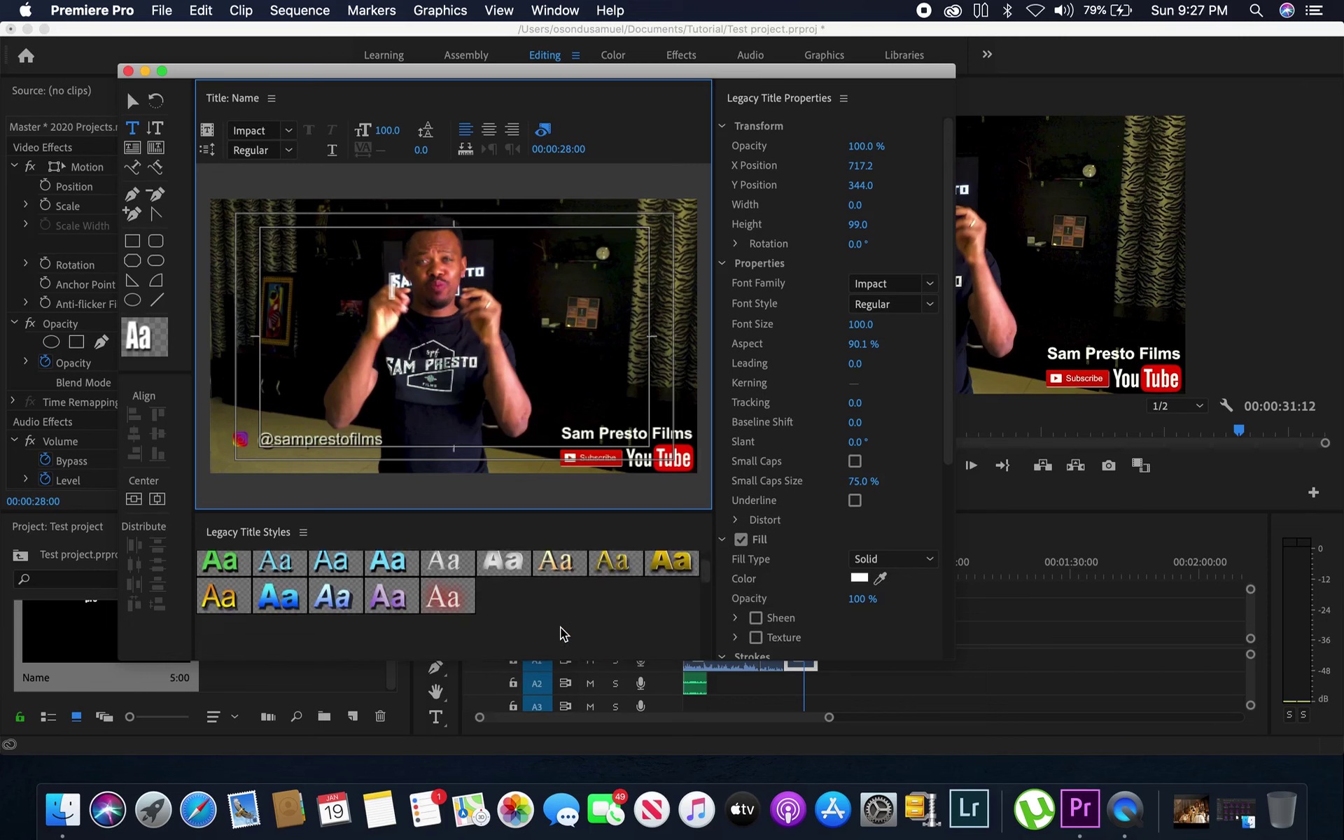
pyautogui.scroll(2, 561, 633)
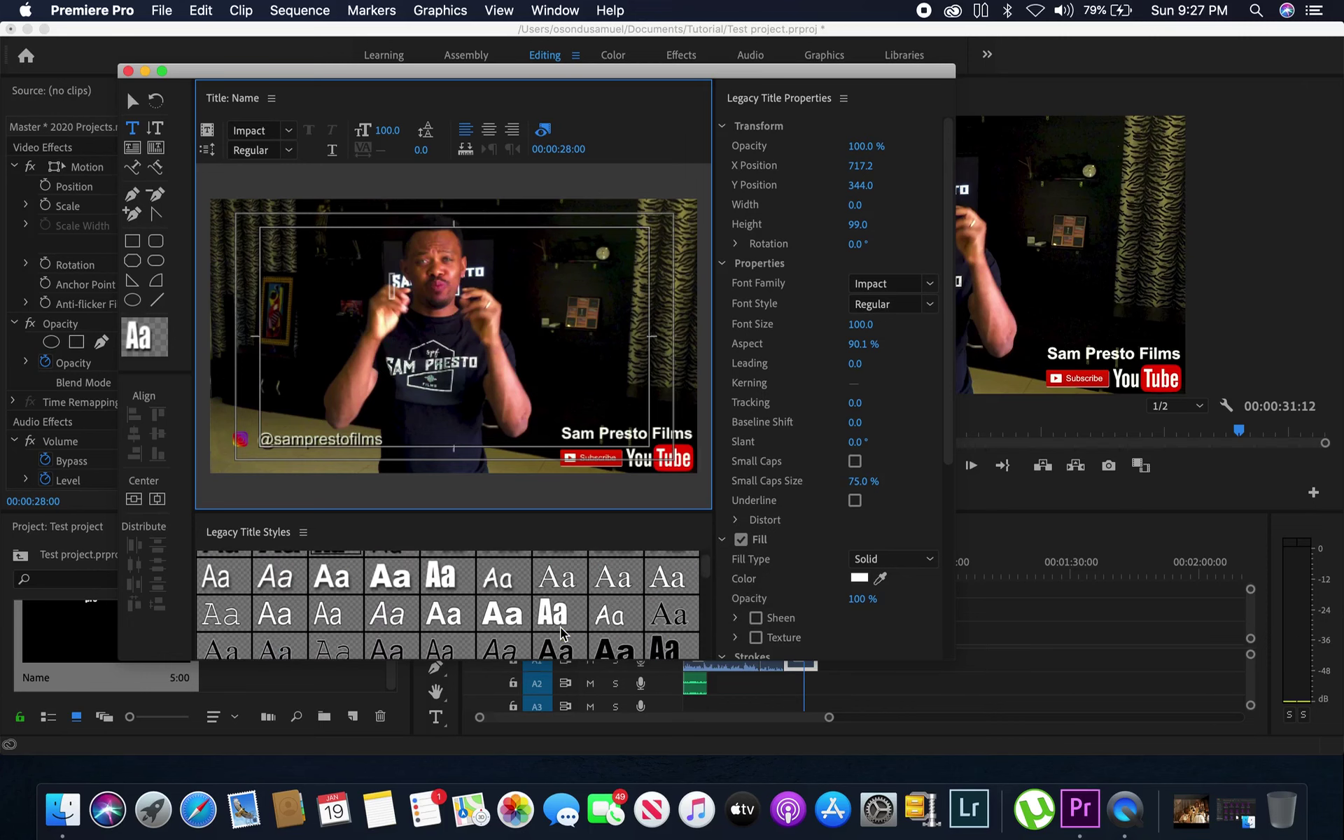
pyautogui.scroll(1, 561, 634)
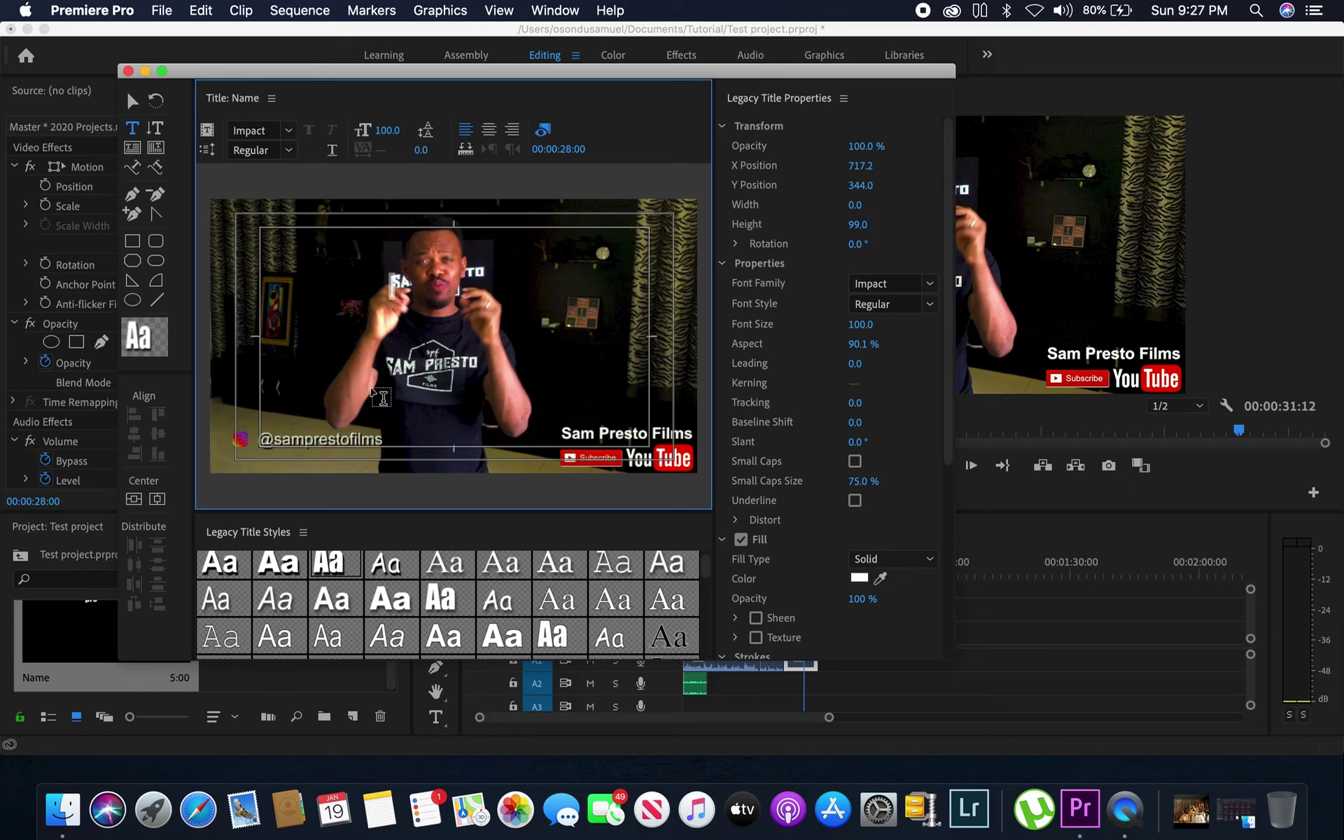
pyautogui.click(292, 328)
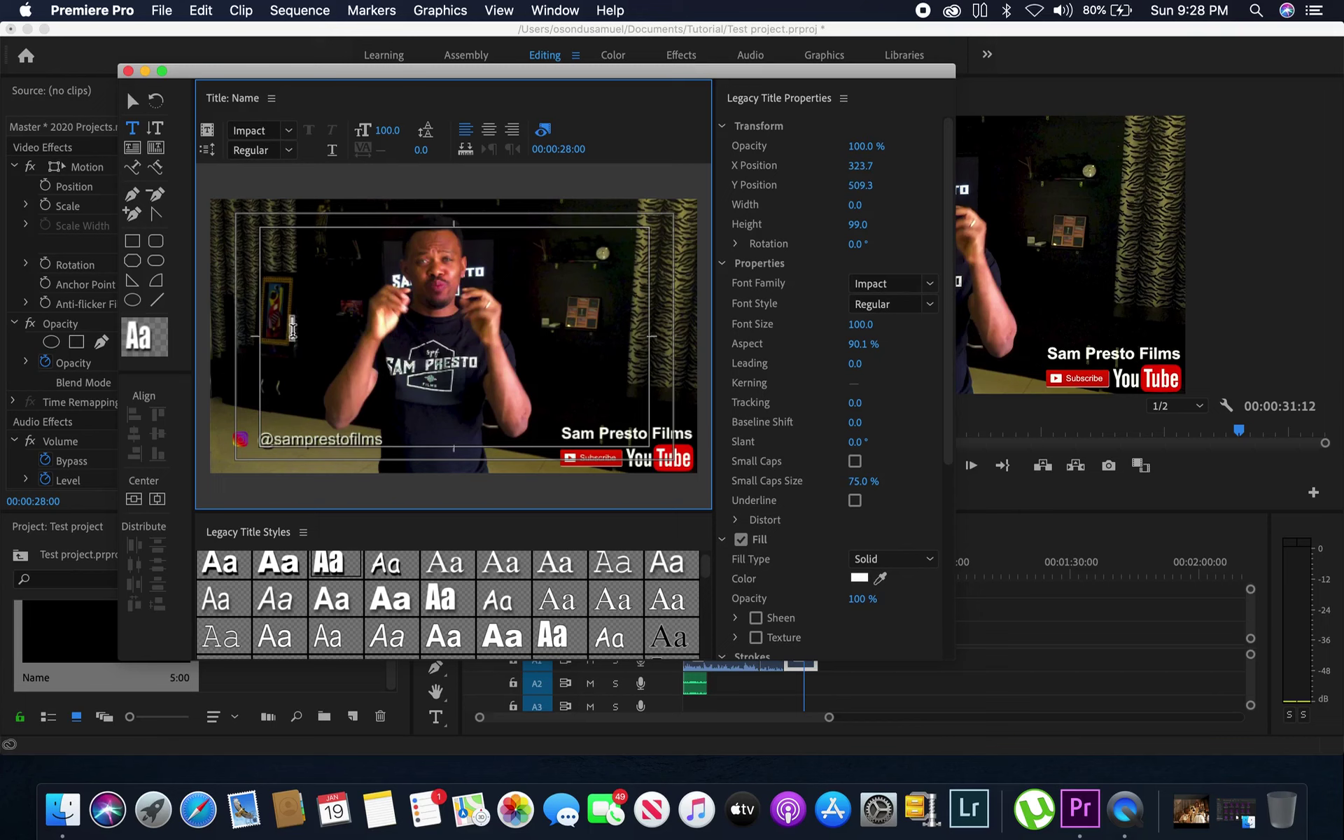
pyautogui.write('d')
pyautogui.write('ow')
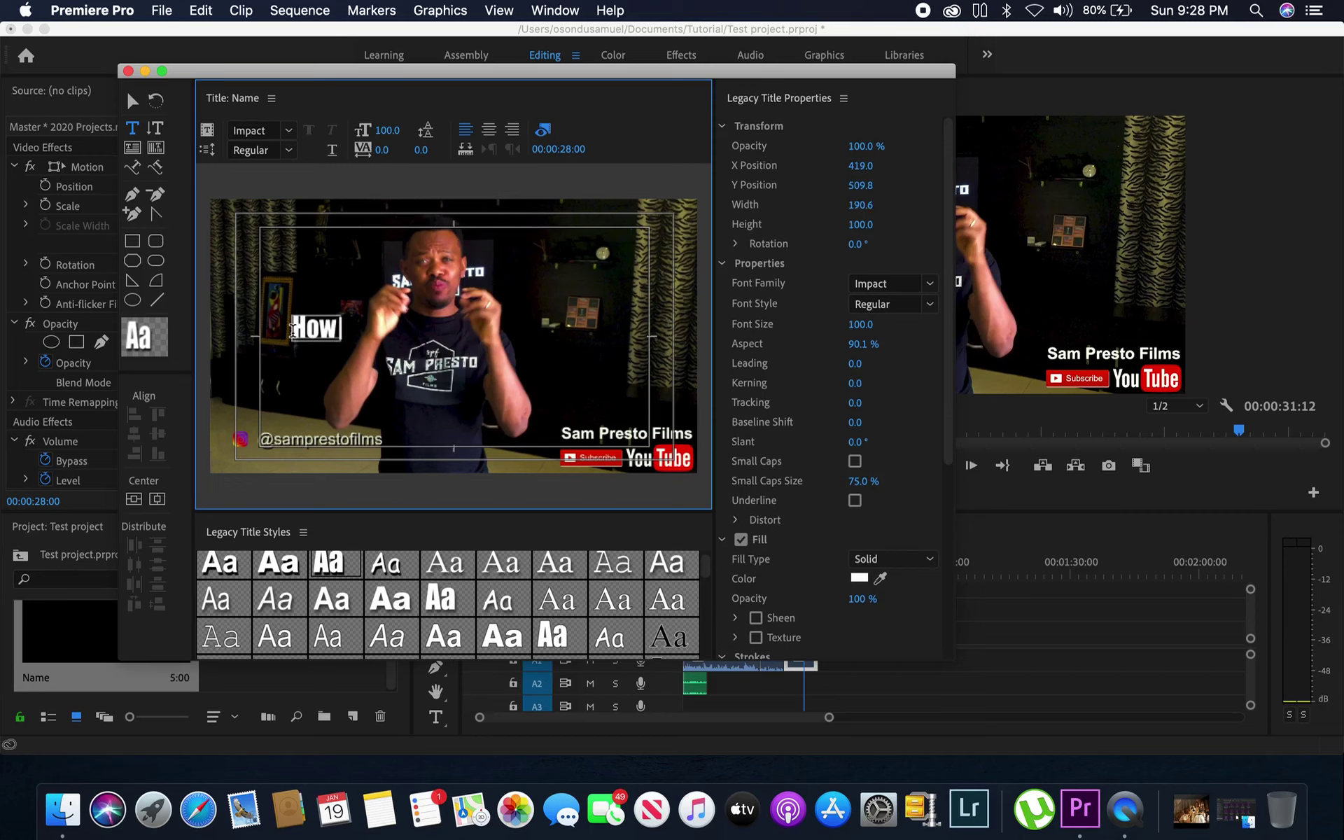
pyautogui.write(' To')
pyautogui.write('Edit')
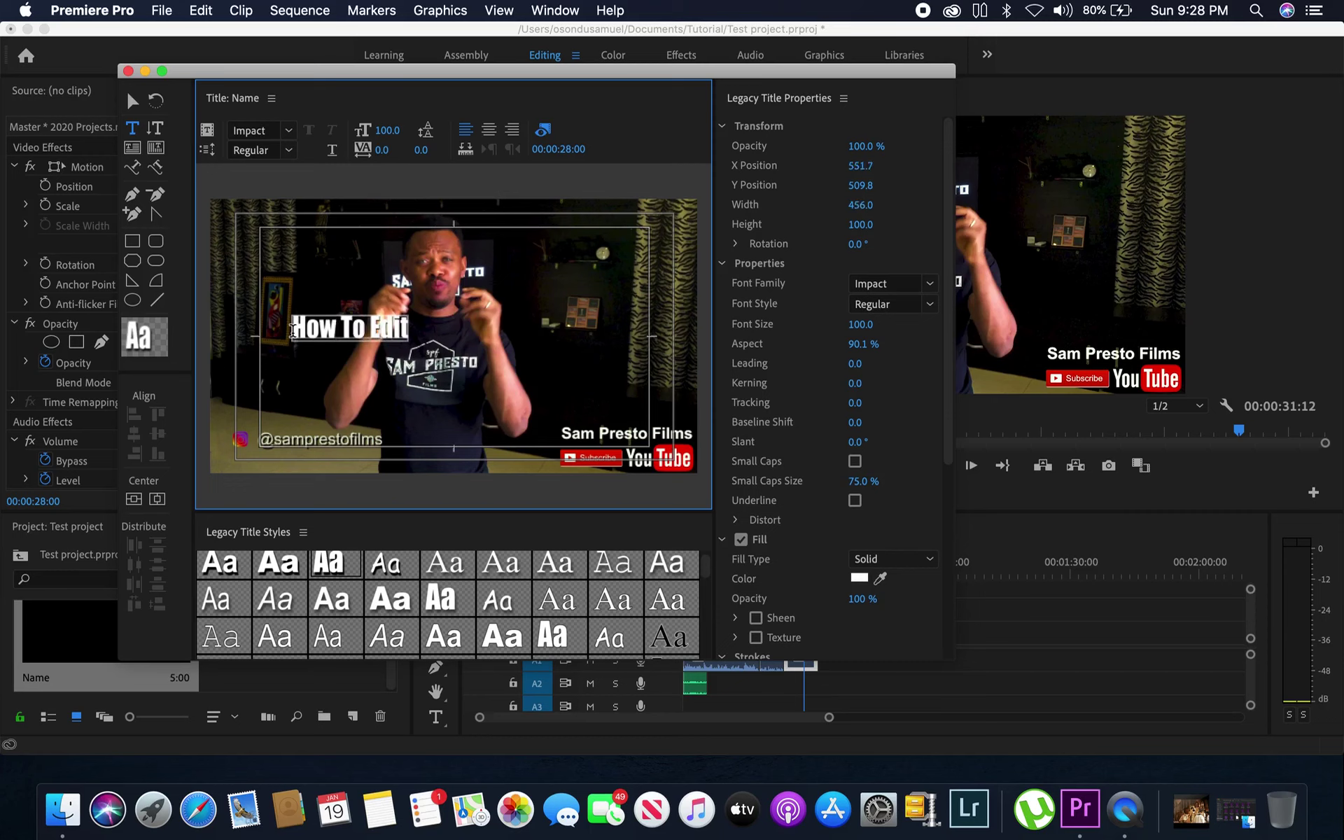
pyautogui.write(' Video')
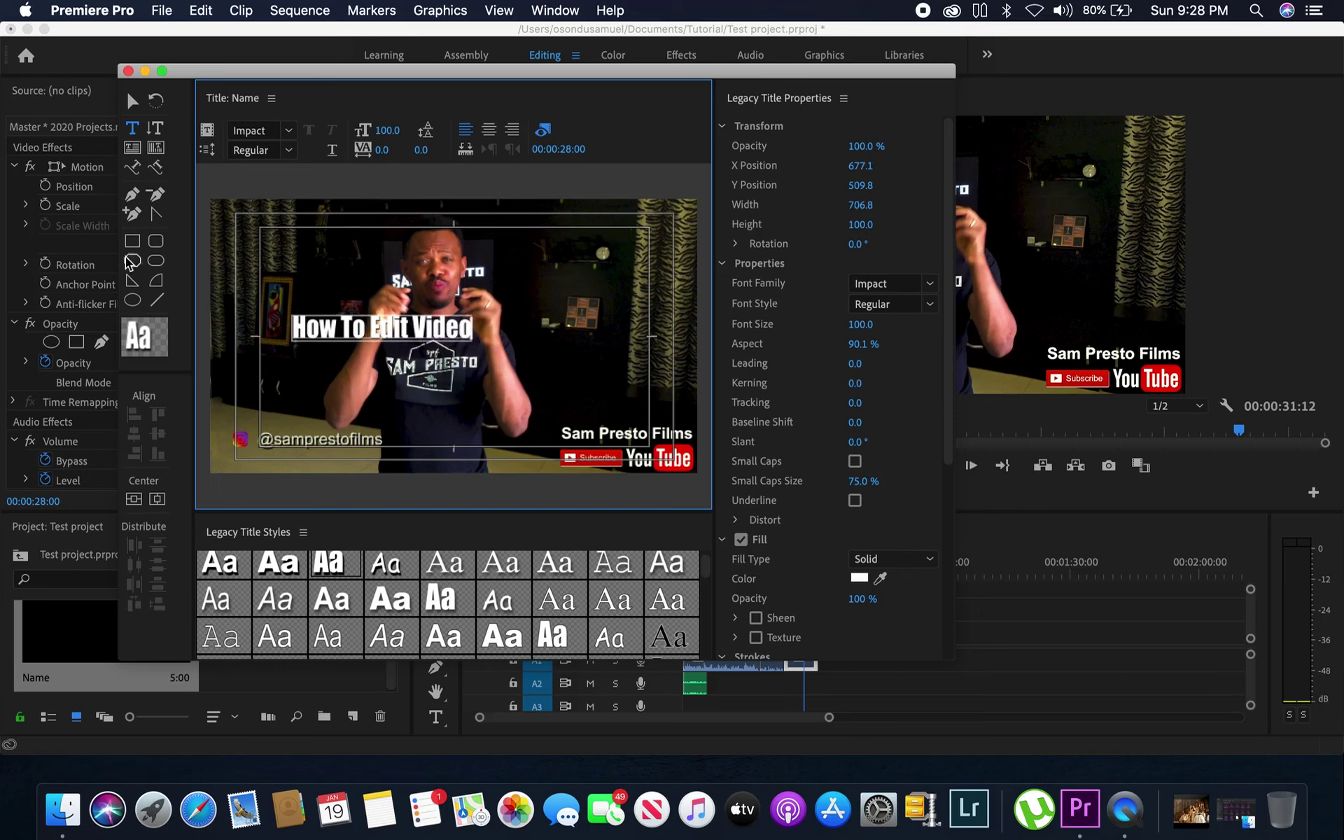
# Move the title text to the frame's upper right and set its font family to Krinkes Decor PERSONAL USE.
pyautogui.click(133, 101)
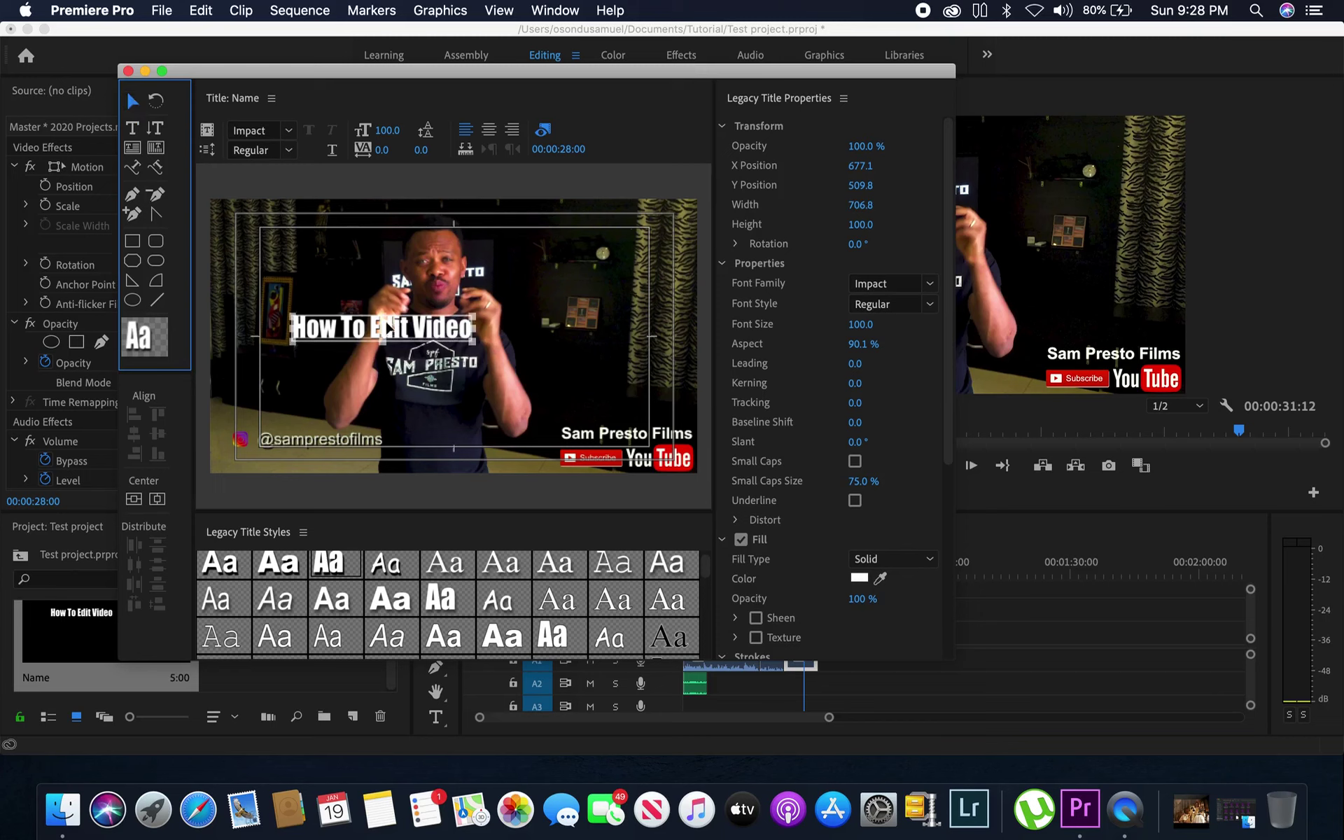
pyautogui.moveTo(387, 327); pyautogui.dragTo(568, 248)
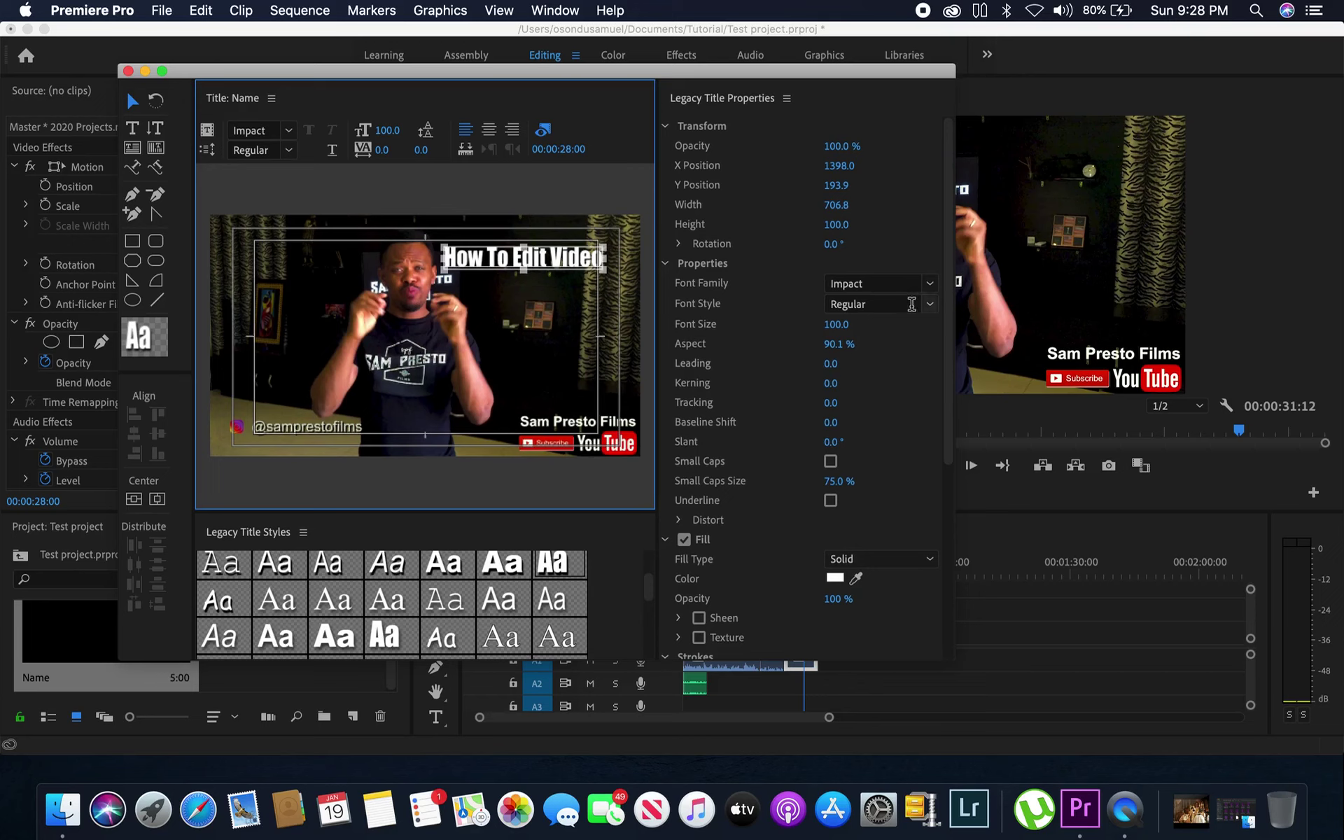
pyautogui.click(933, 283)
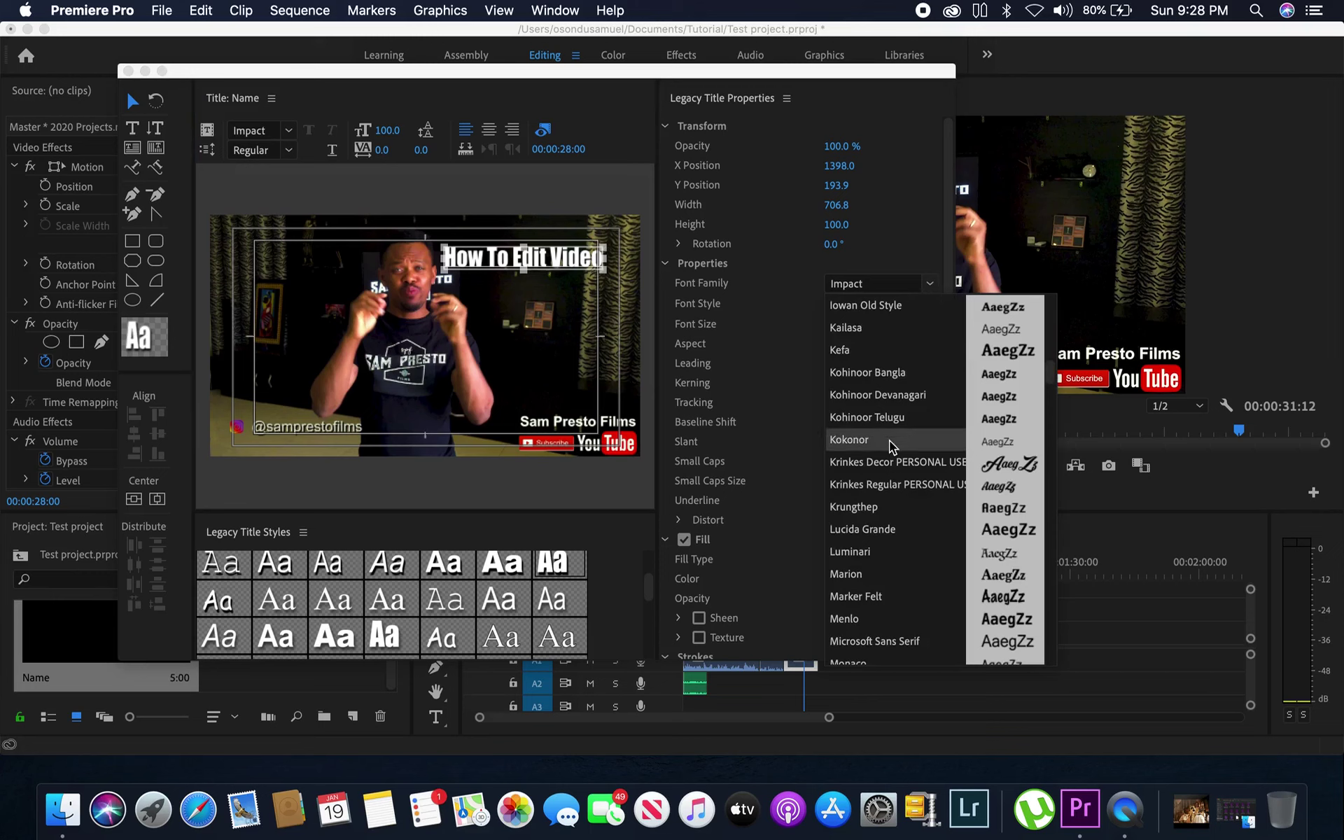
pyautogui.click(879, 465)
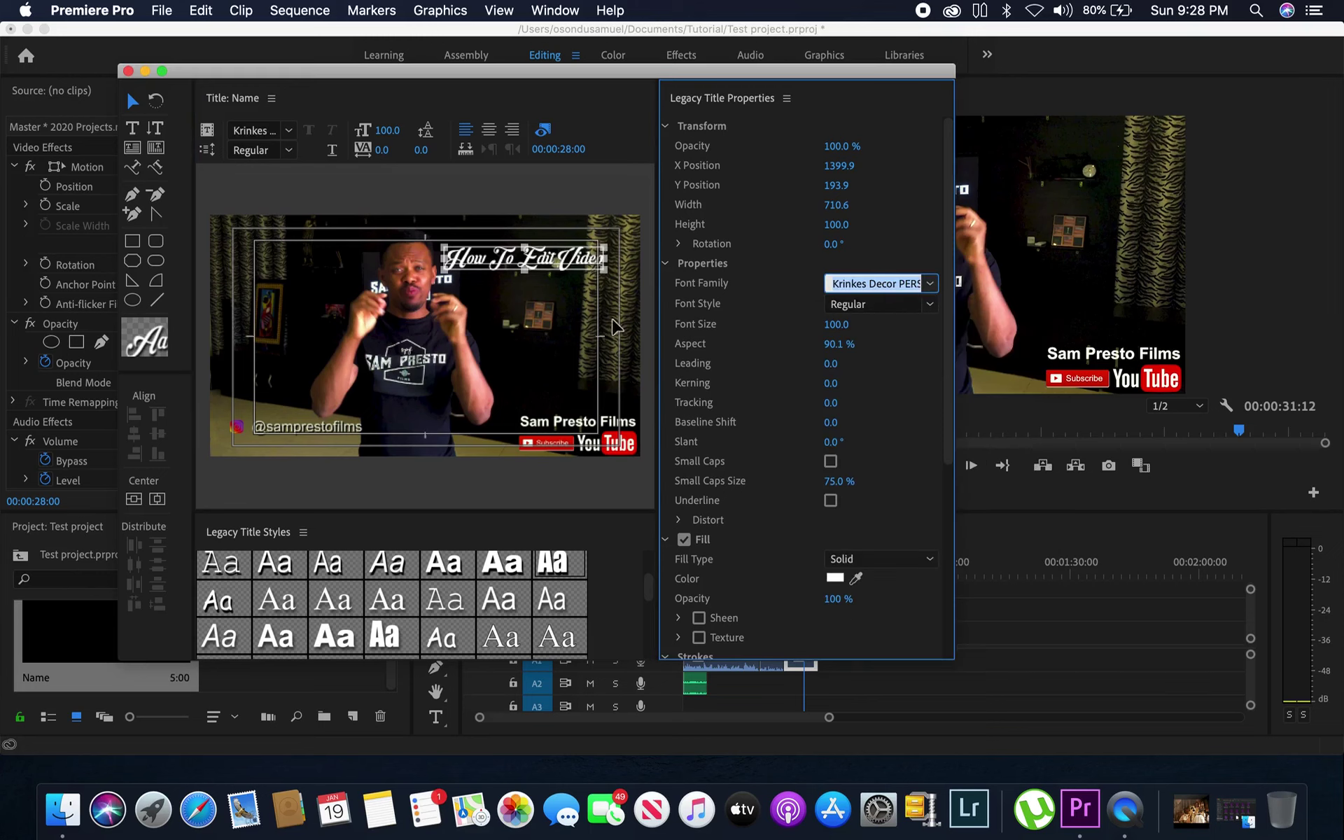
pyautogui.click(553, 316)
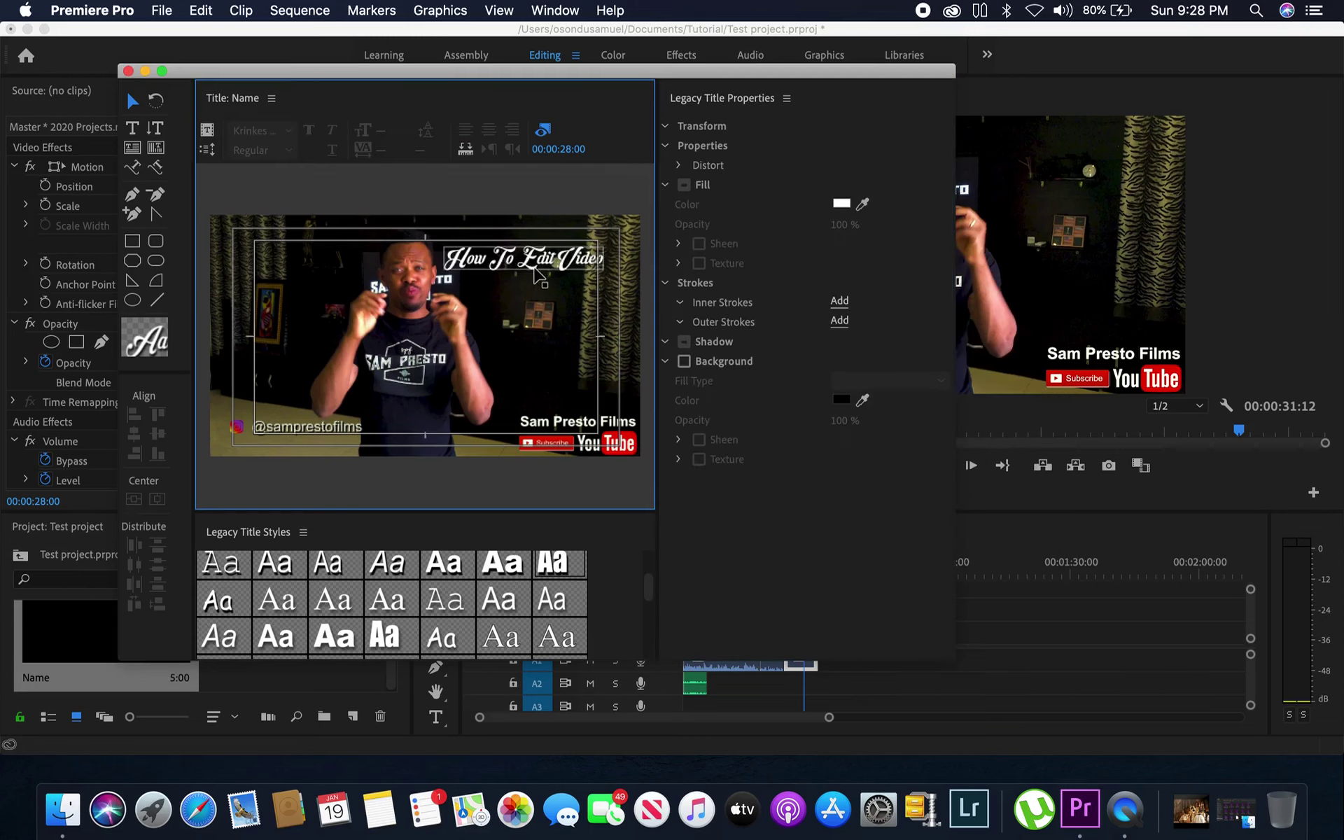
pyautogui.moveTo(537, 274); pyautogui.dragTo(539, 279)
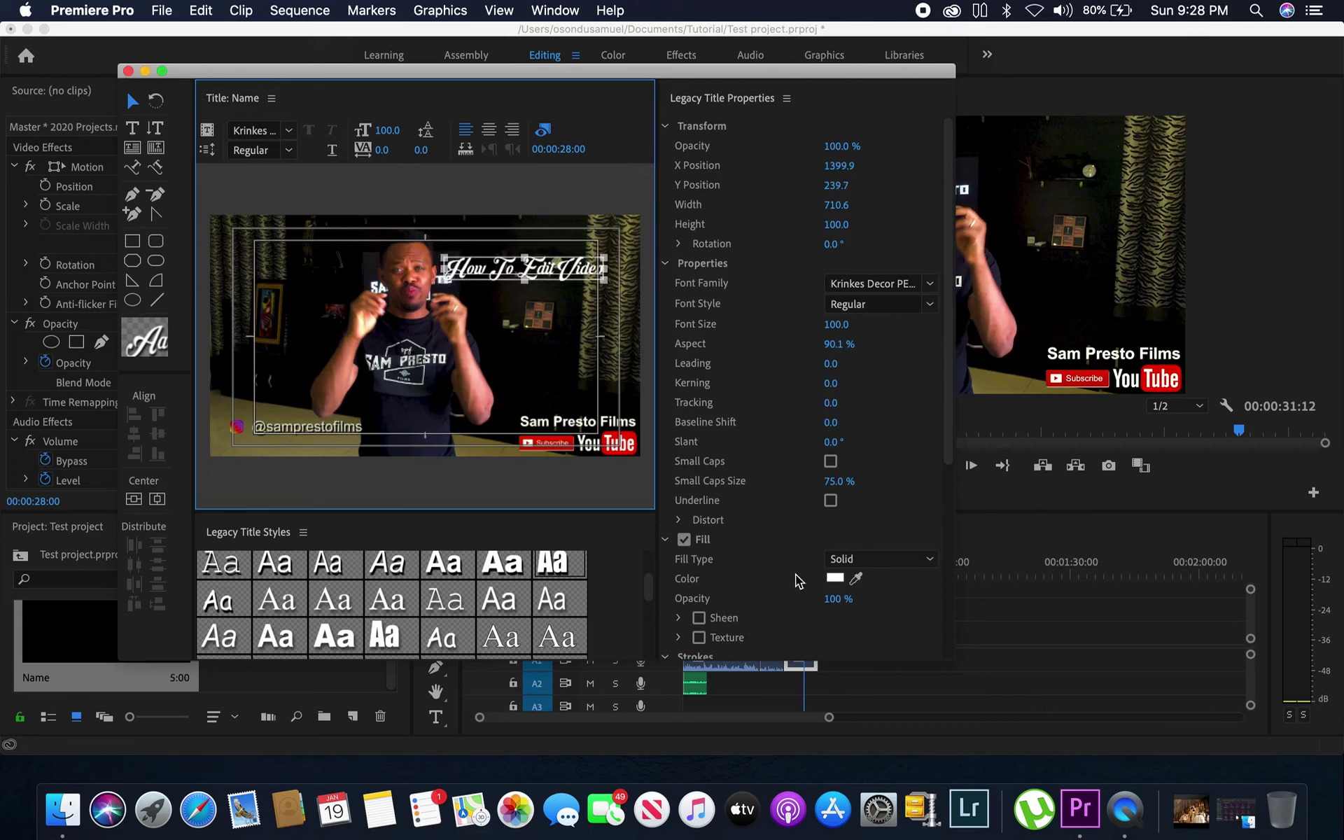
# Shift the title text slightly further right in the frame and close the title editor.
pyautogui.scroll(-10, 770, 590)
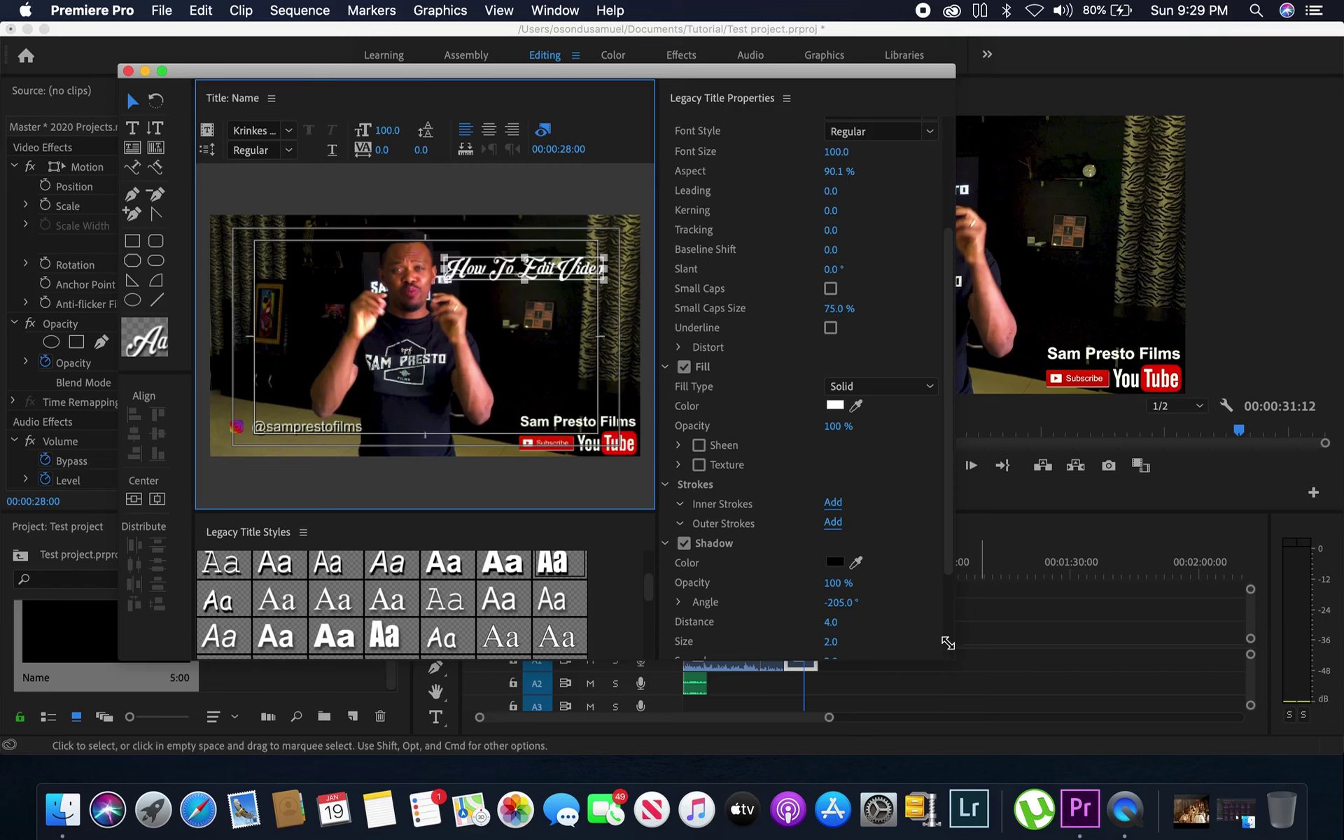
pyautogui.scroll(-3, 791, 549)
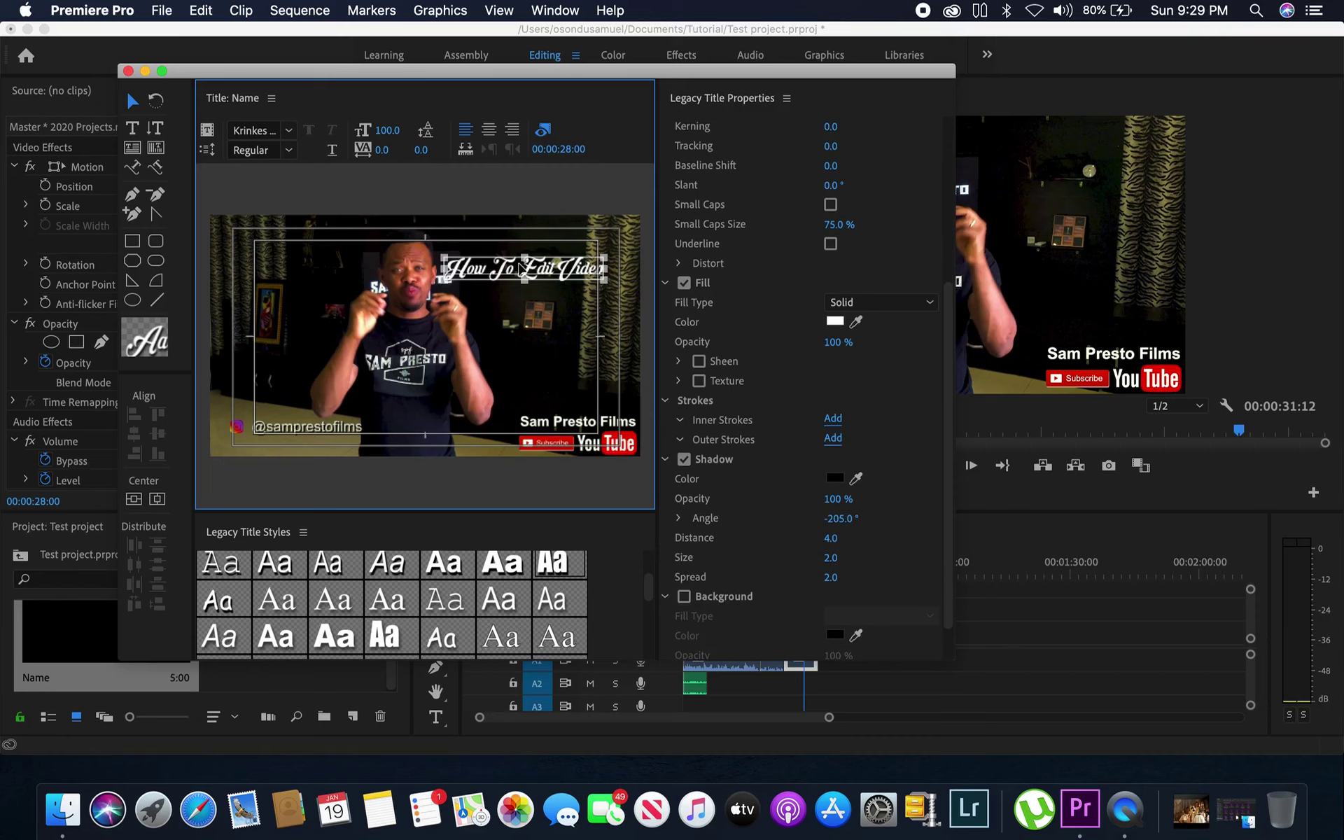
pyautogui.moveTo(521, 270); pyautogui.dragTo(557, 267)
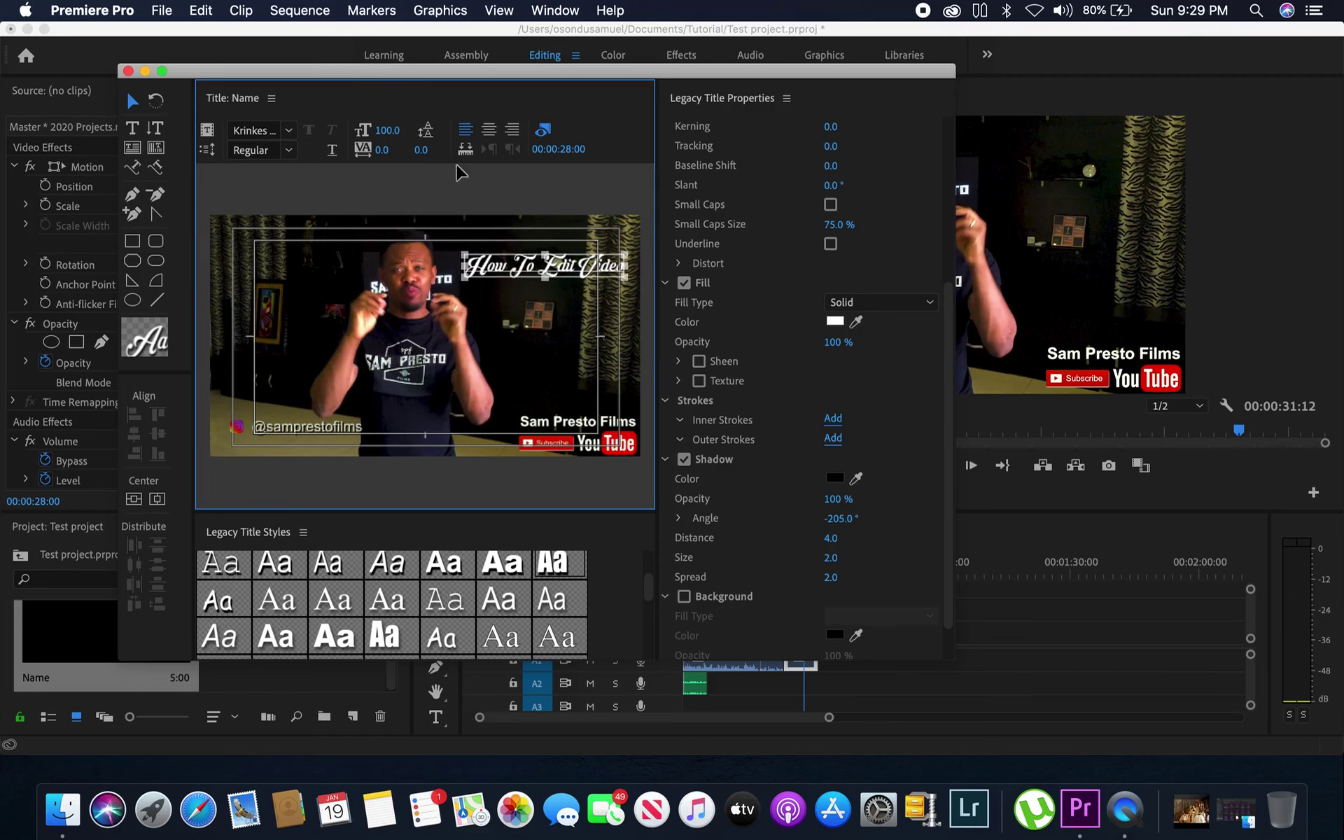
pyautogui.click(127, 71)
pyautogui.click(123, 652)
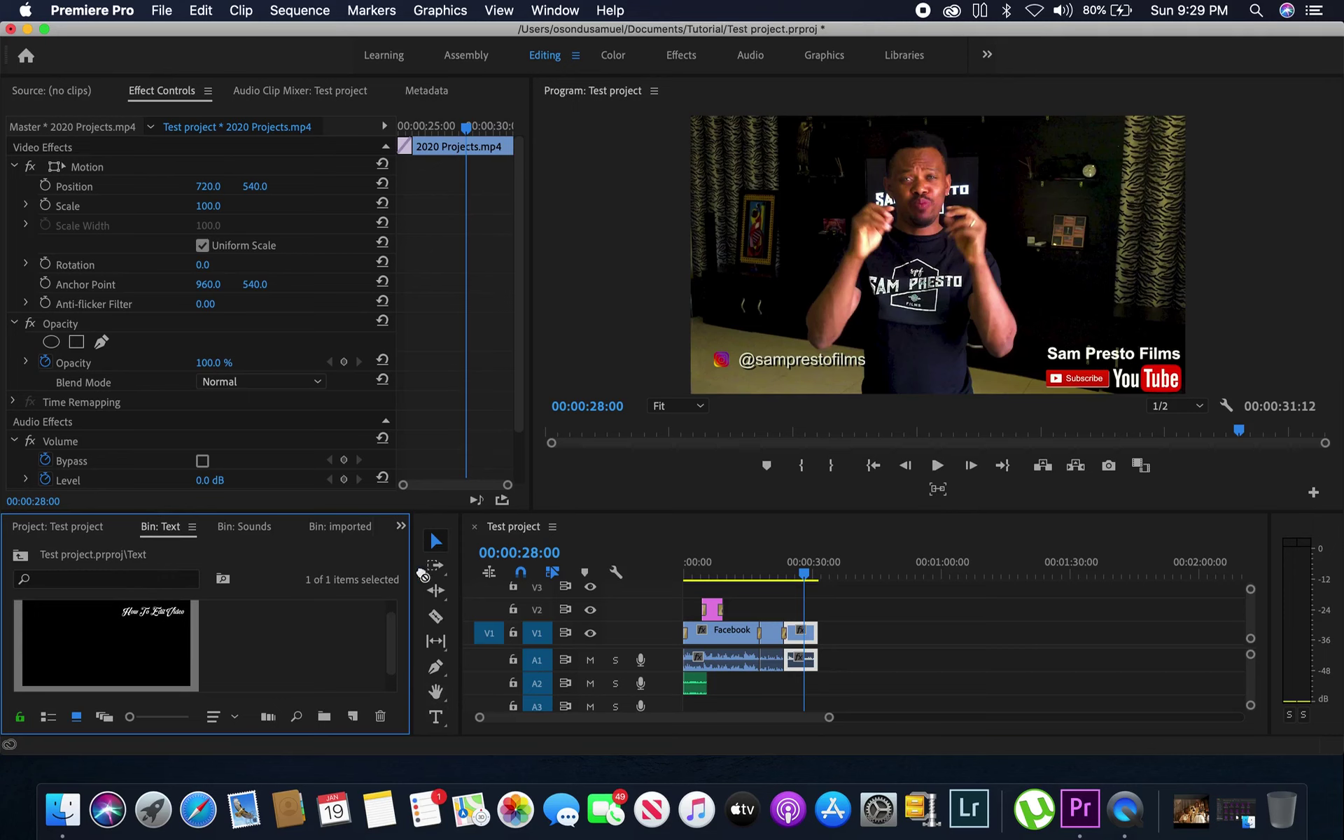
# Place the title from the Text bin on track V2 and move it back over the Youtube AD clip.
pyautogui.moveTo(423, 574); pyautogui.dragTo(798, 606)
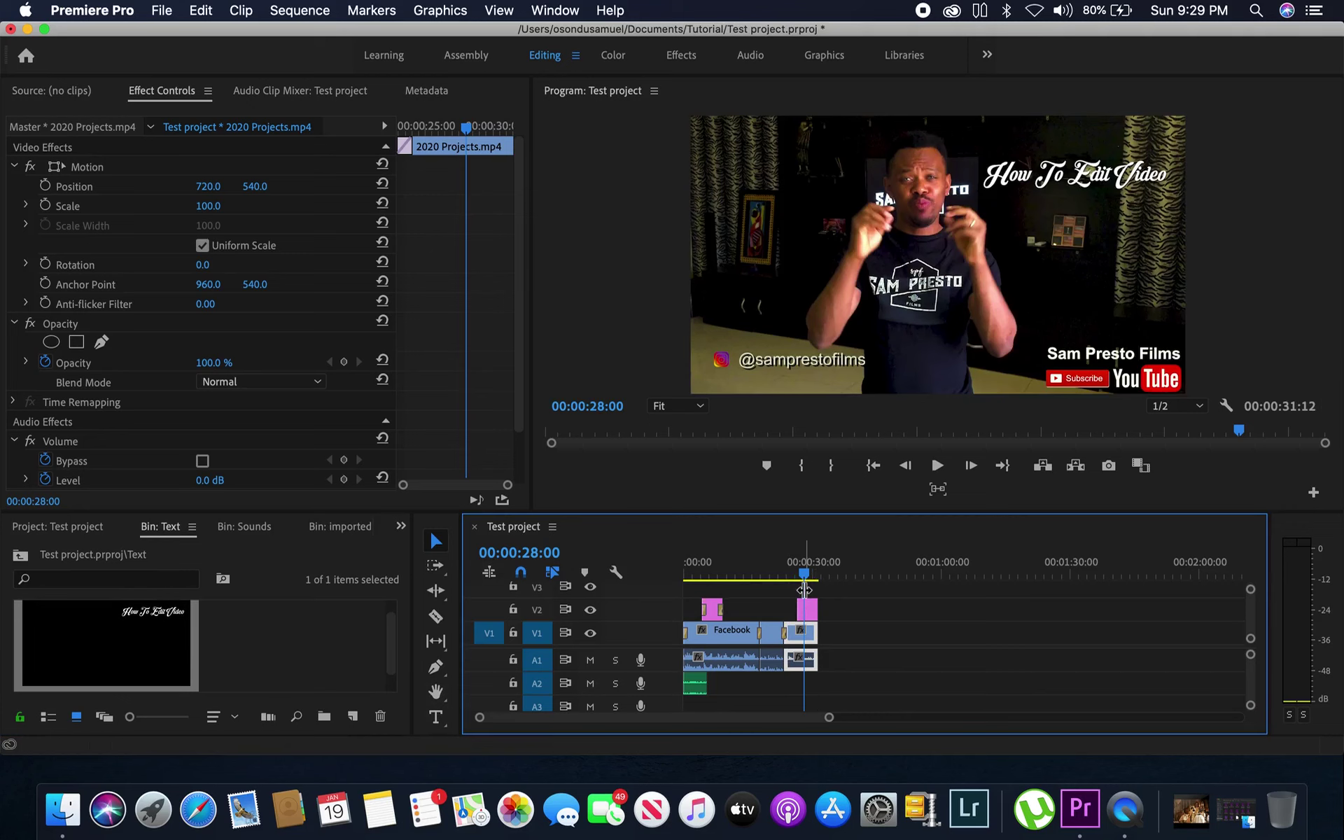
pyautogui.press('=')
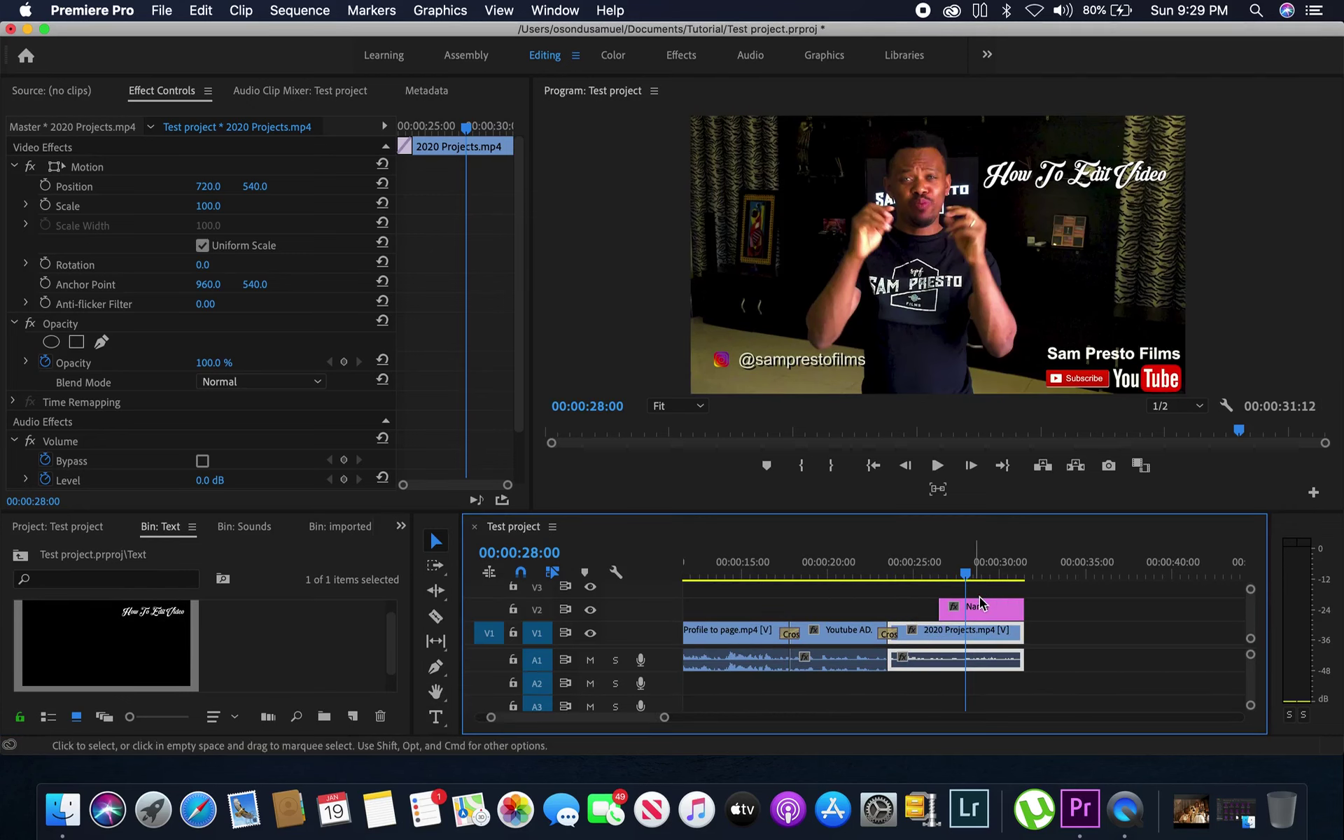
pyautogui.moveTo(985, 606); pyautogui.dragTo(846, 606)
# Preview the title over the Youtube AD clip by playing from the clip's start, and return the playhead to 00:00:21:04.
pyautogui.click(841, 565)
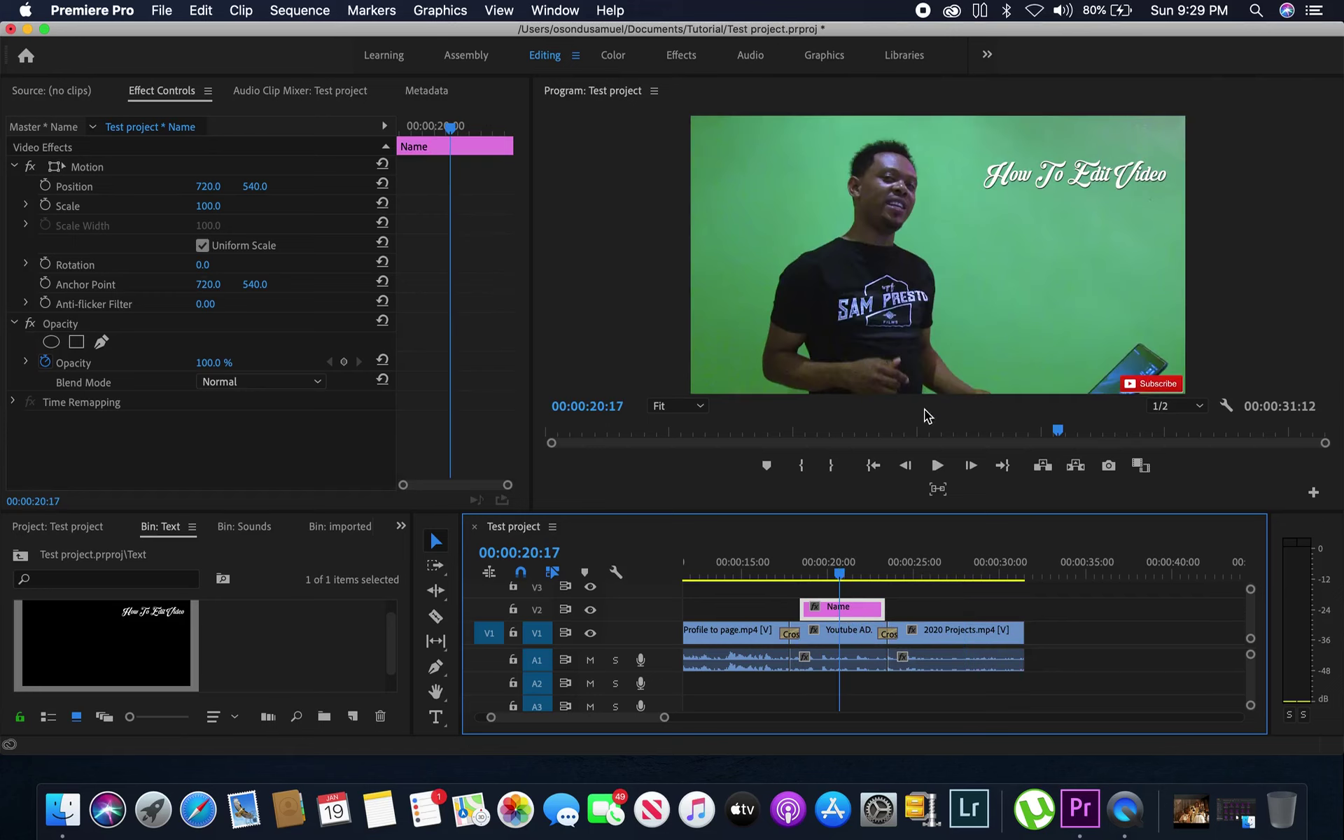
pyautogui.moveTo(837, 566); pyautogui.dragTo(797, 574)
pyautogui.press('space')
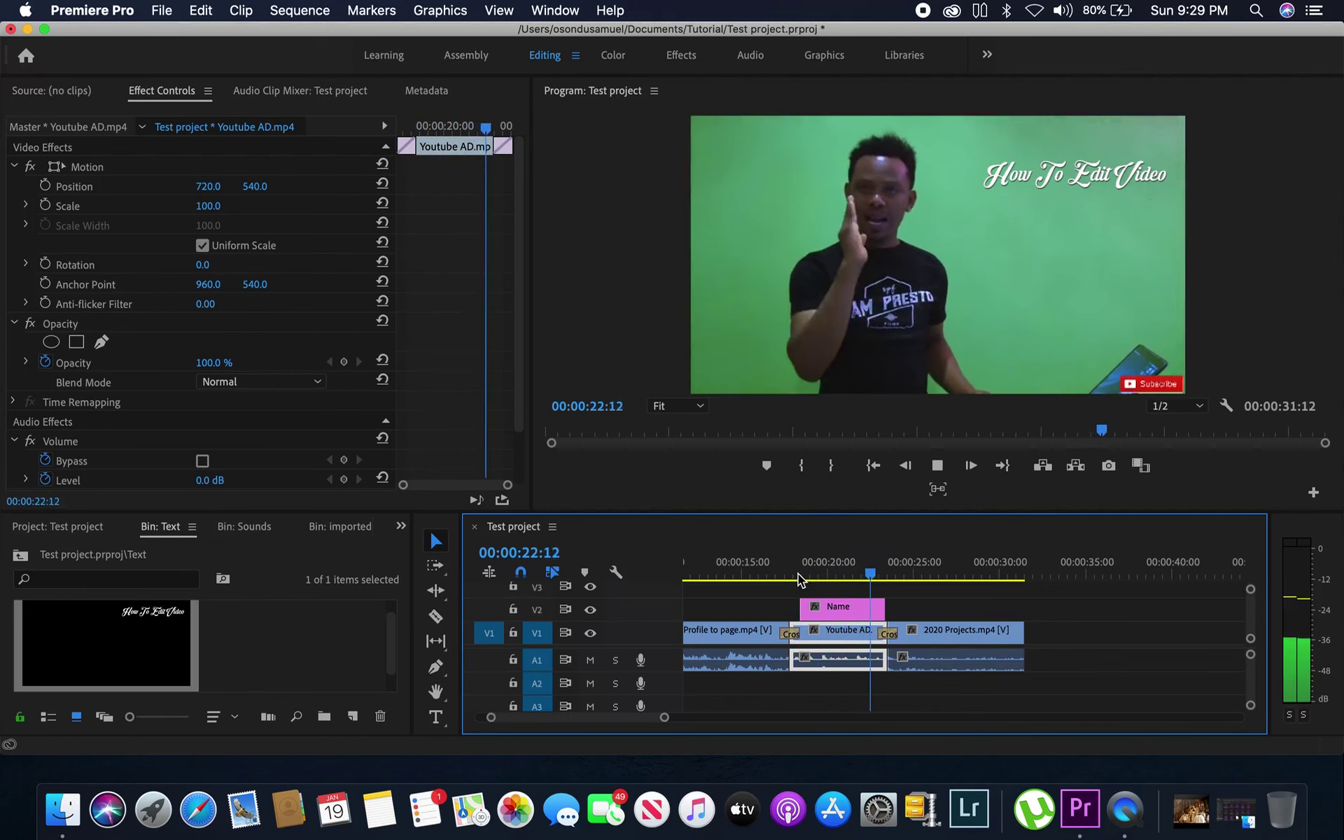
pyautogui.press('space')
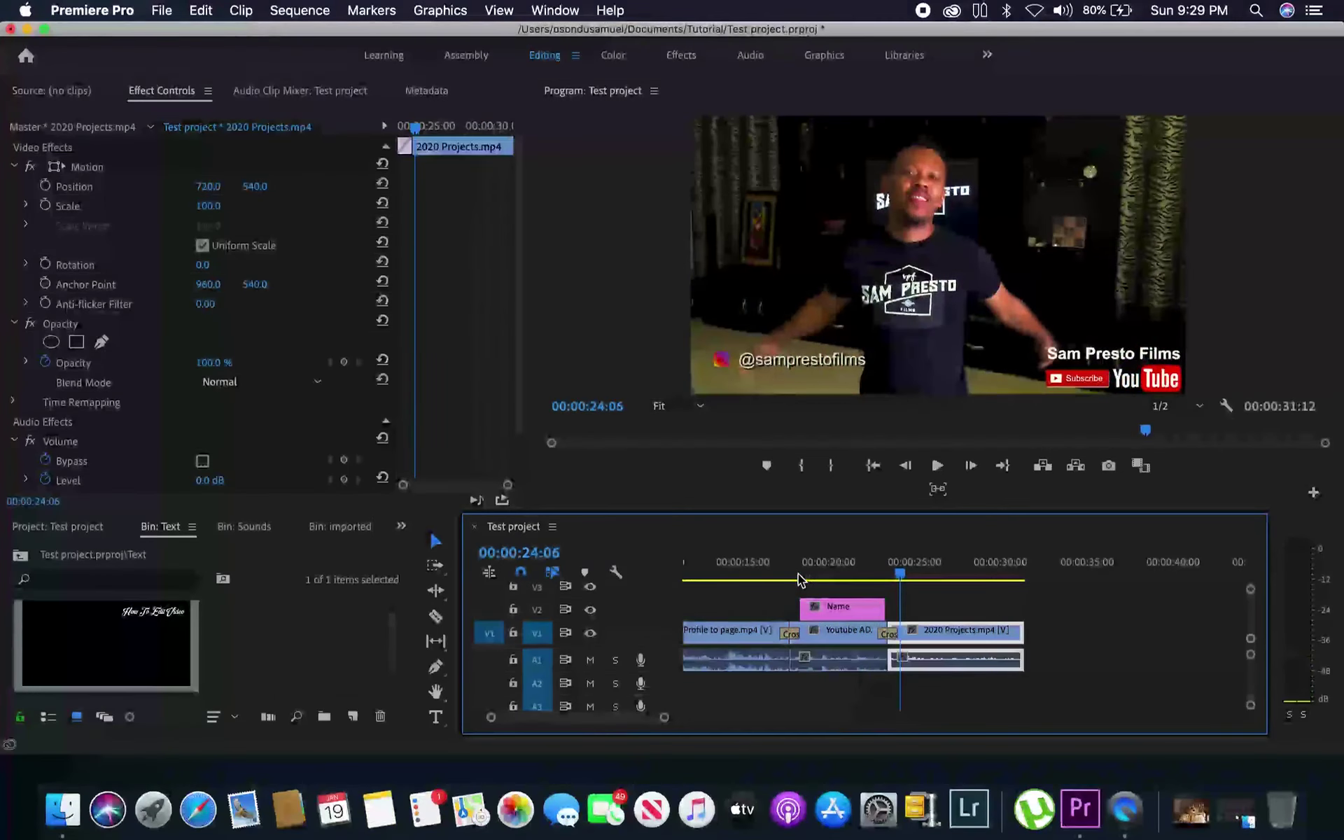
pyautogui.click(837, 564)
pyautogui.moveTo(833, 559); pyautogui.dragTo(847, 591)
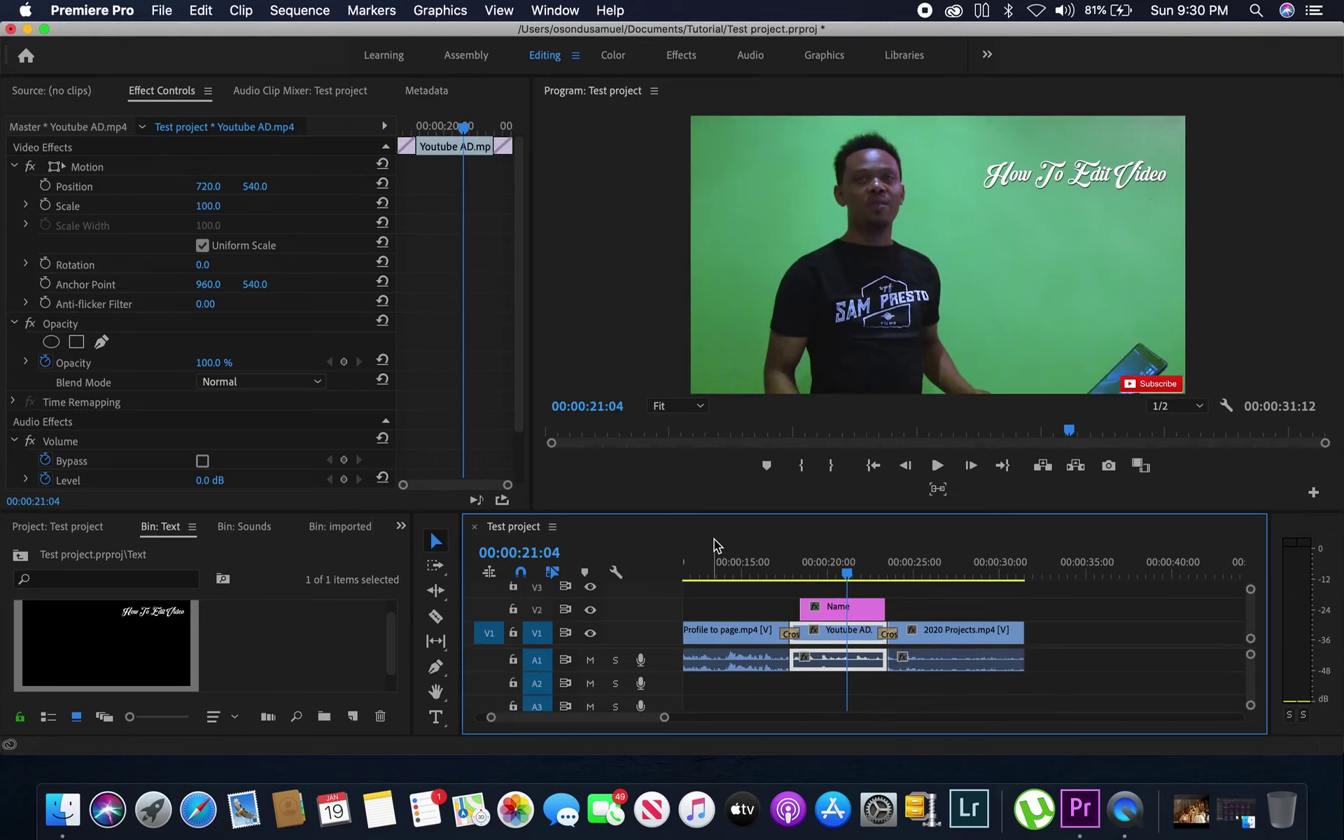
# Show the Effects library and expand its Video Transitions folder to list the transition categories.
pyautogui.click(401, 526)
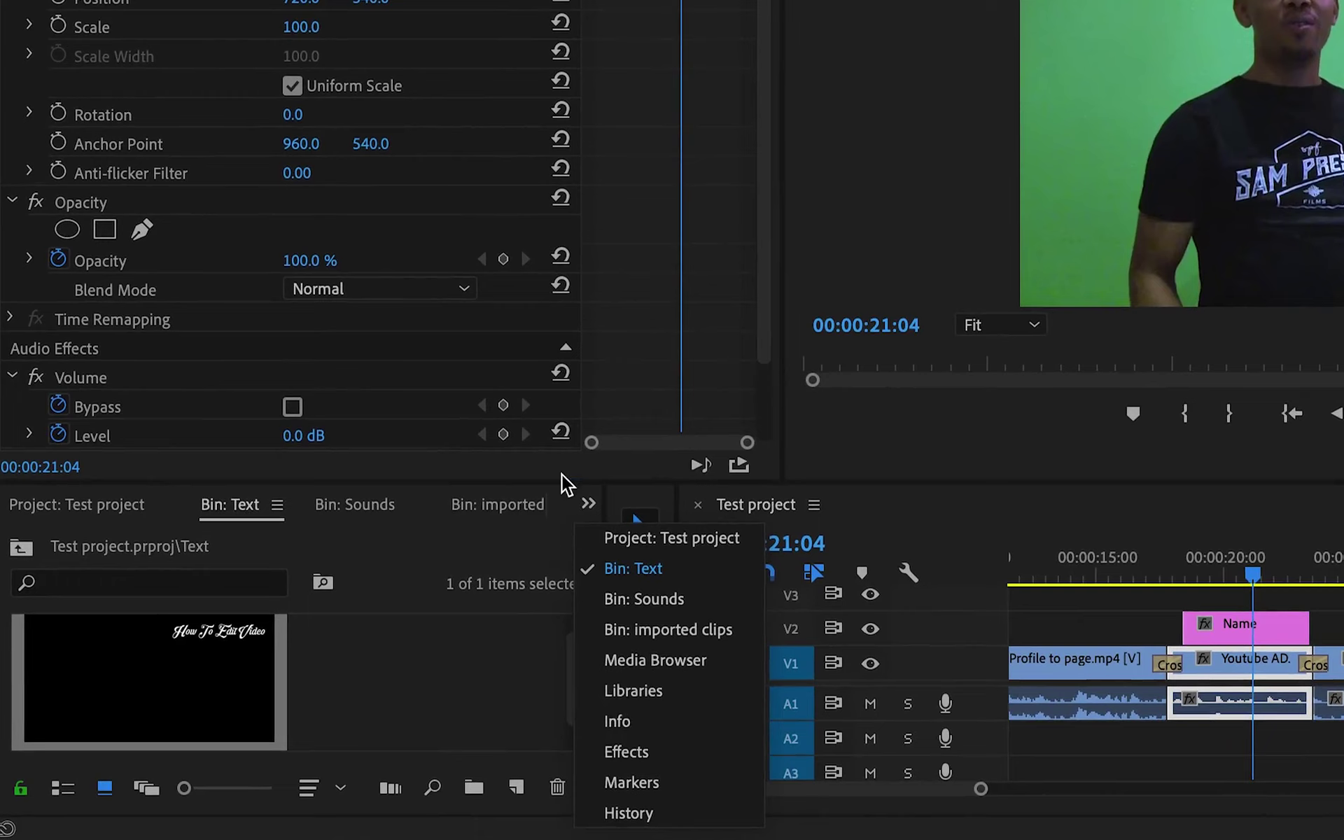
pyautogui.click(563, 474)
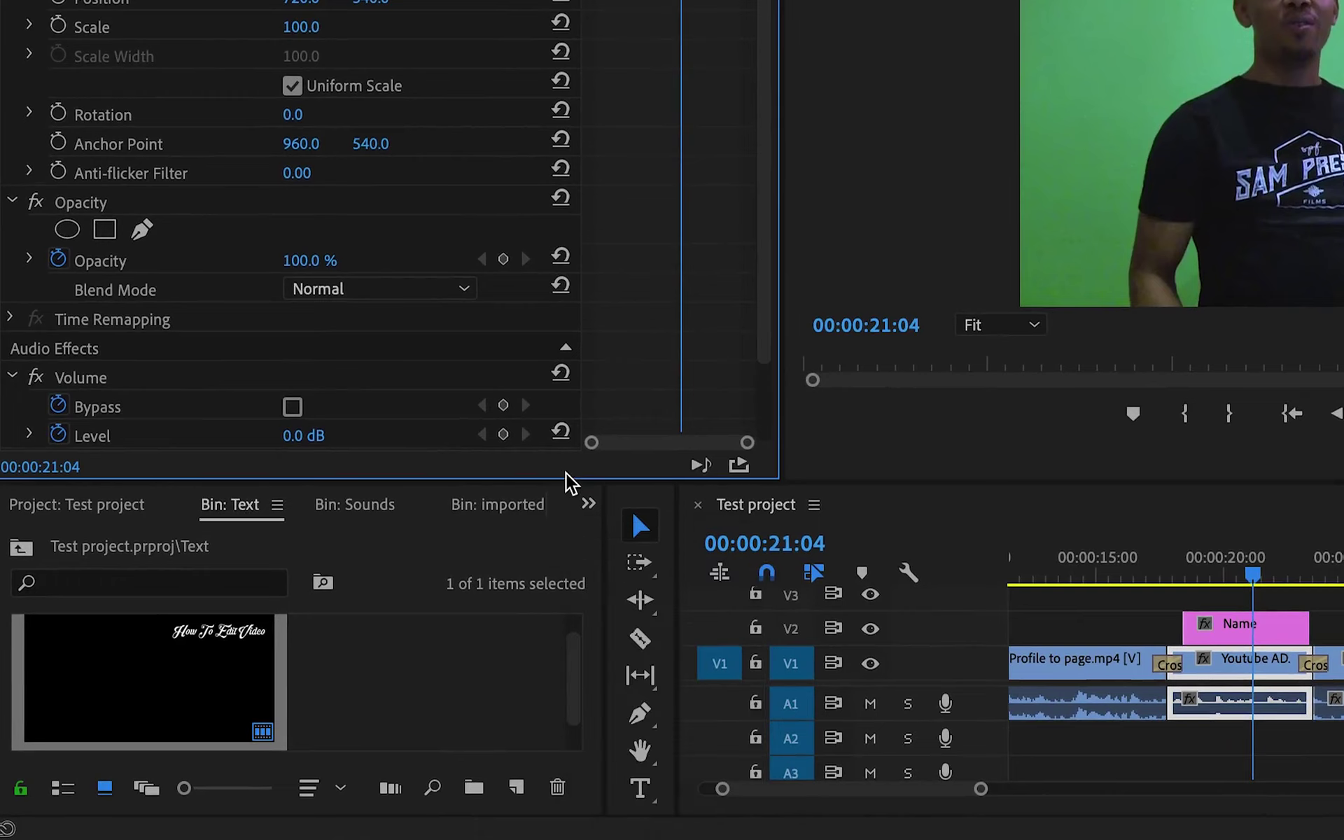
pyautogui.click(587, 505)
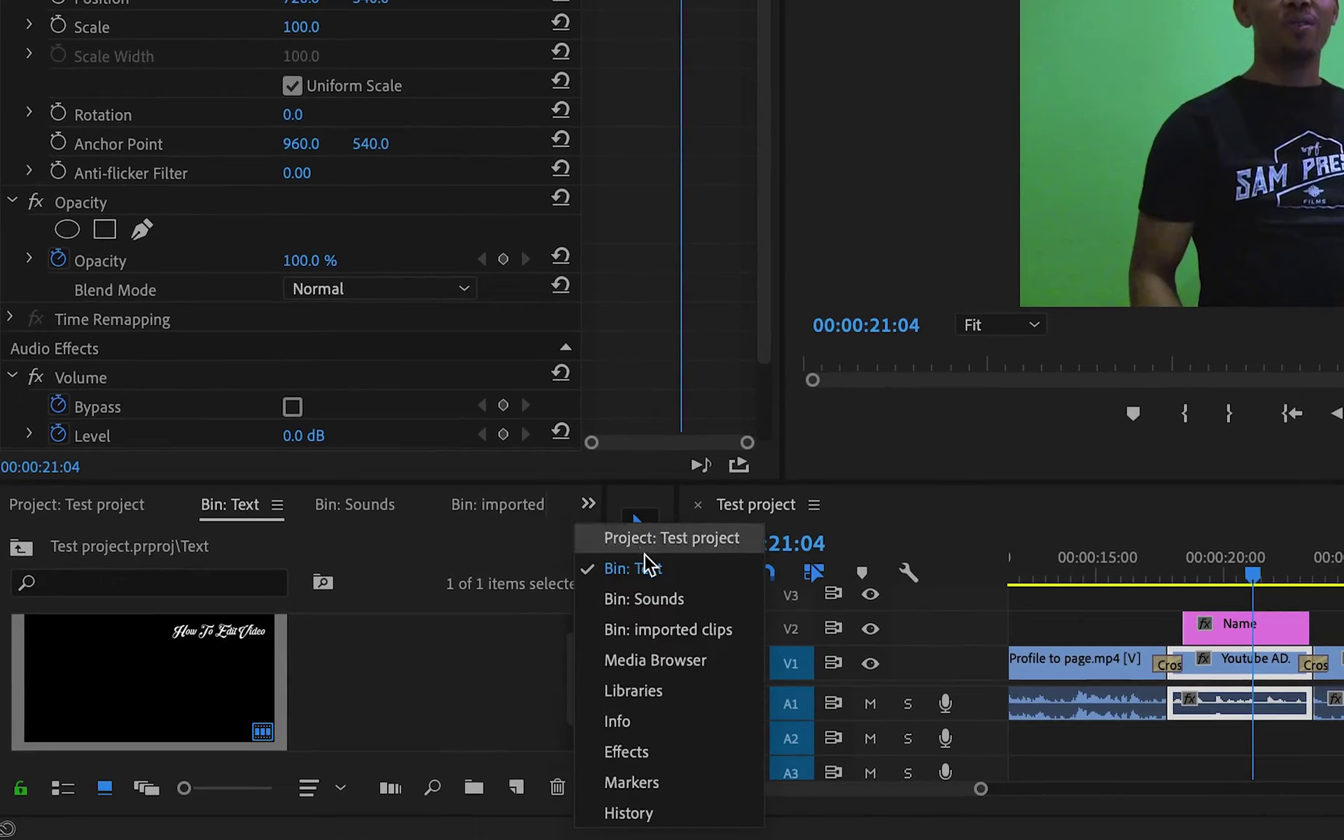
pyautogui.click(658, 751)
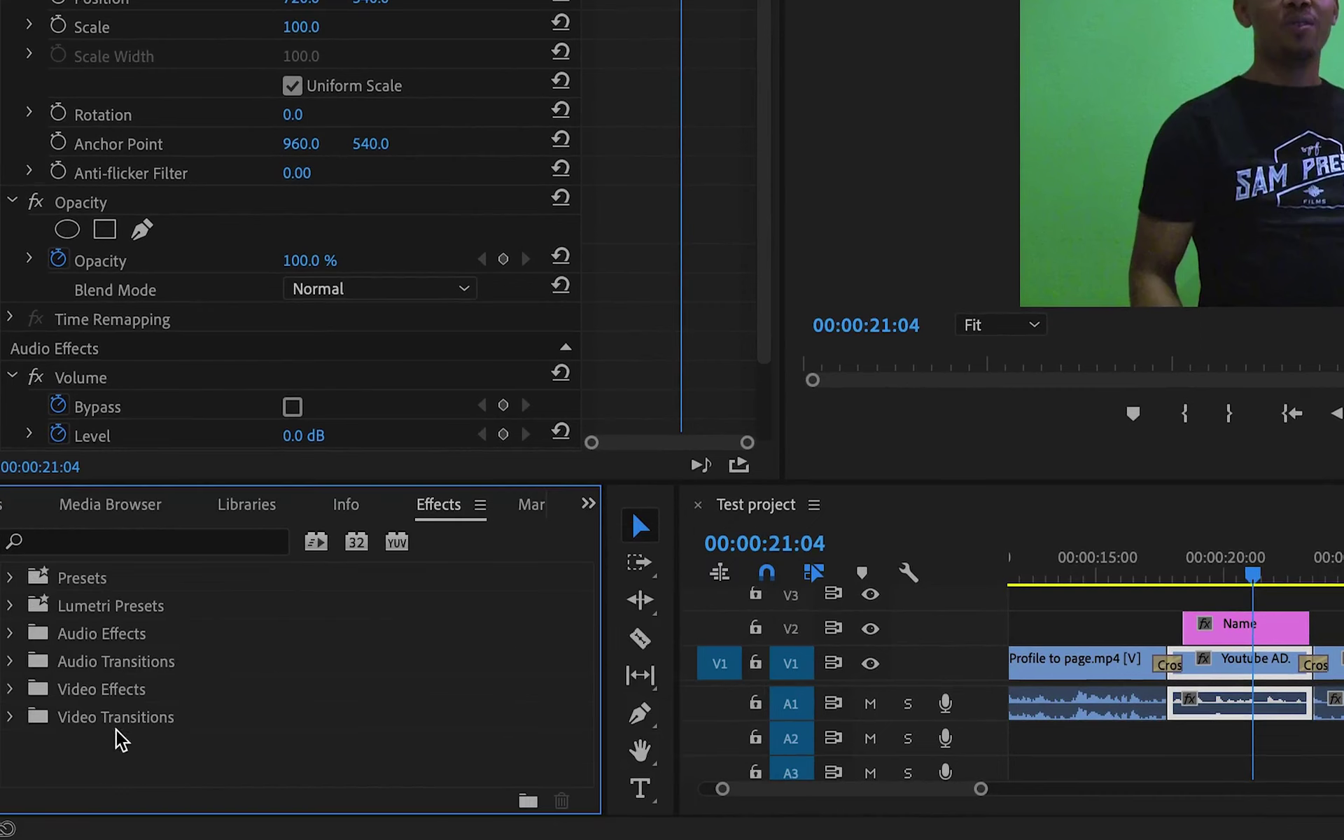
pyautogui.click(10, 718)
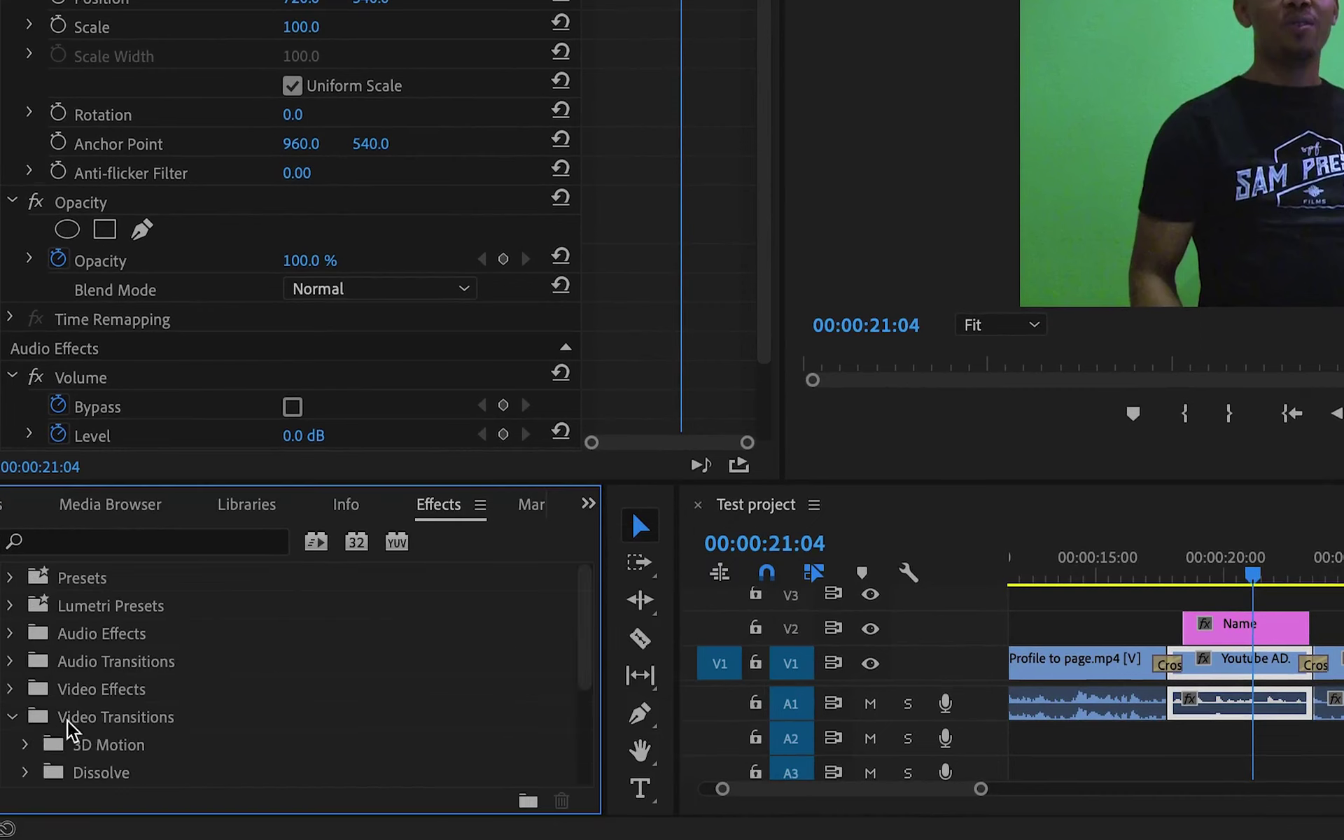
pyautogui.scroll(-3, 219, 762)
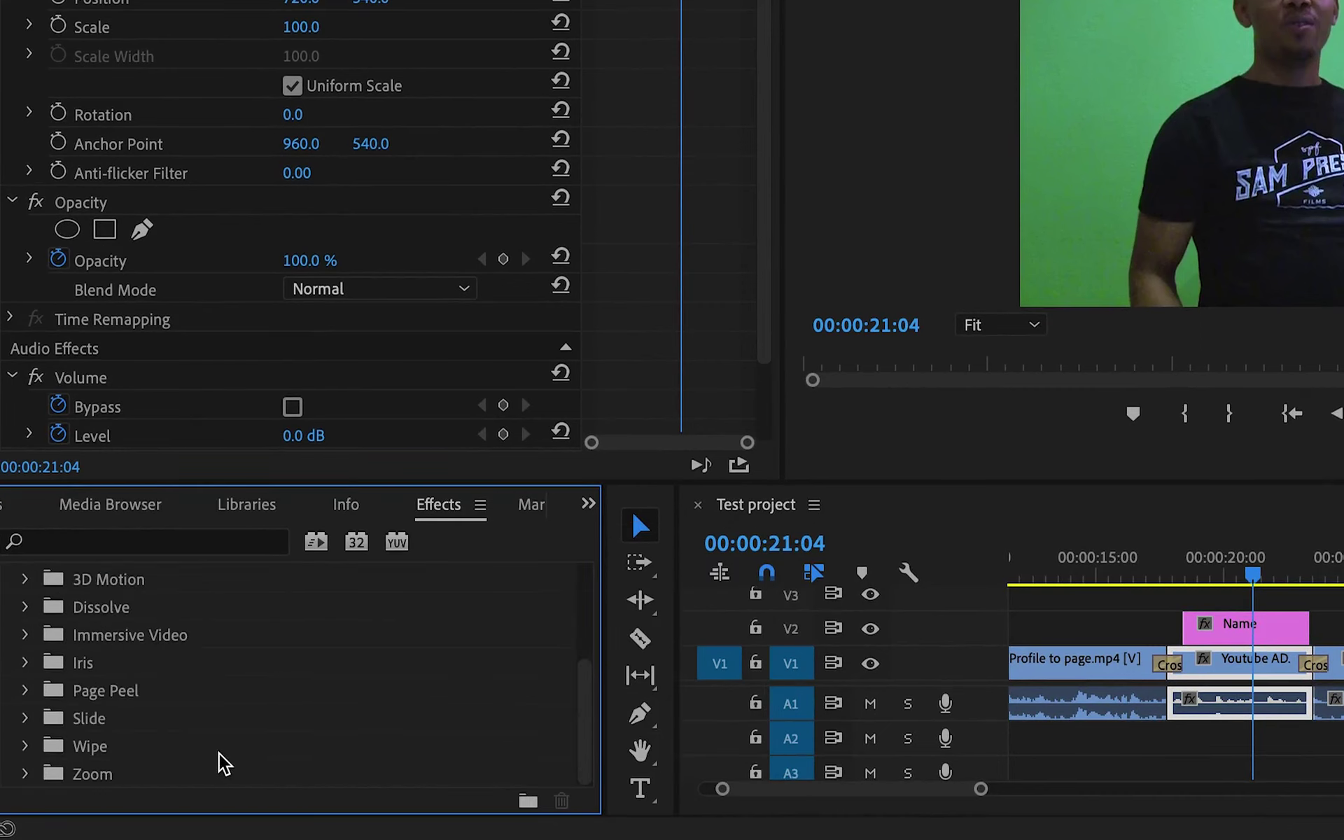
# Apply the Wipe transition from the Wipe category to the start of the title clip on V2.
pyautogui.click(25, 608)
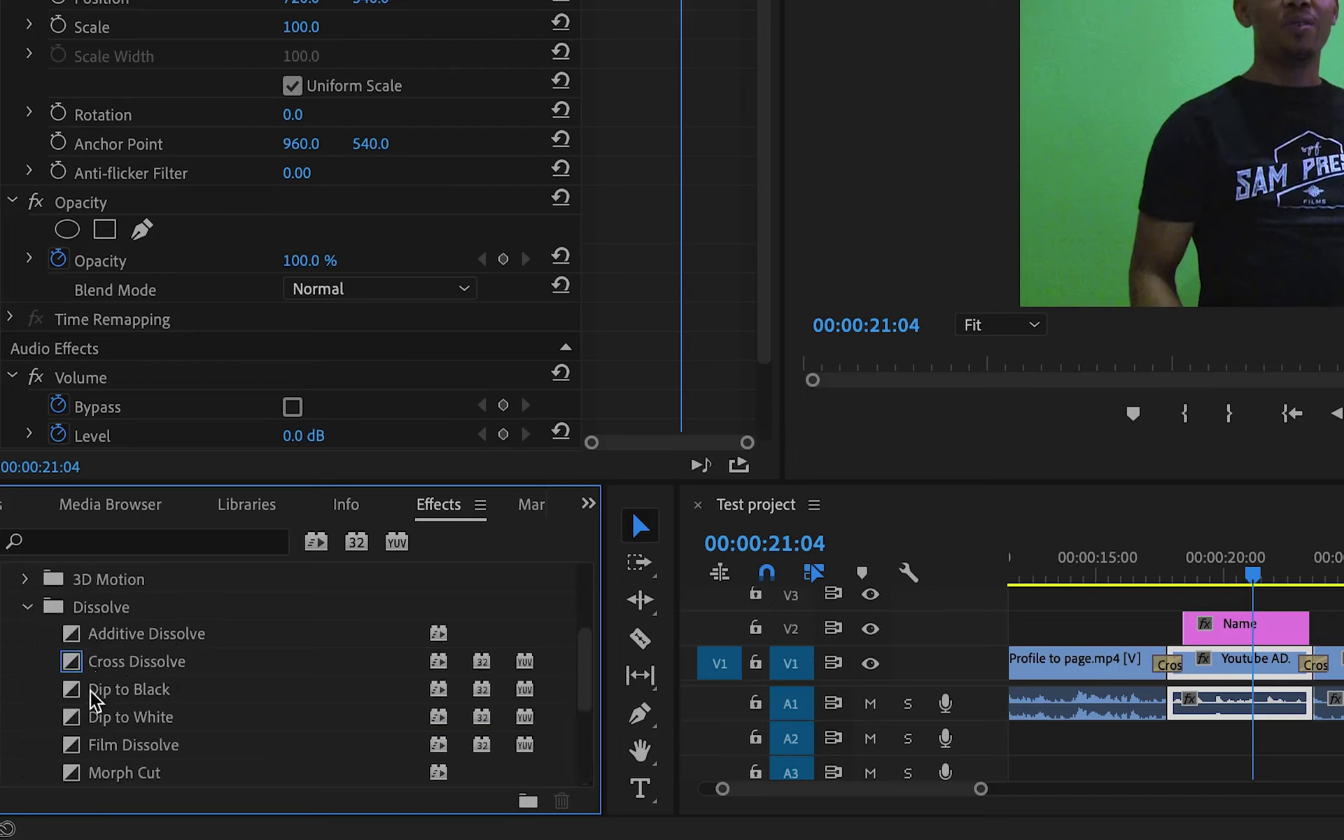
pyautogui.click(28, 608)
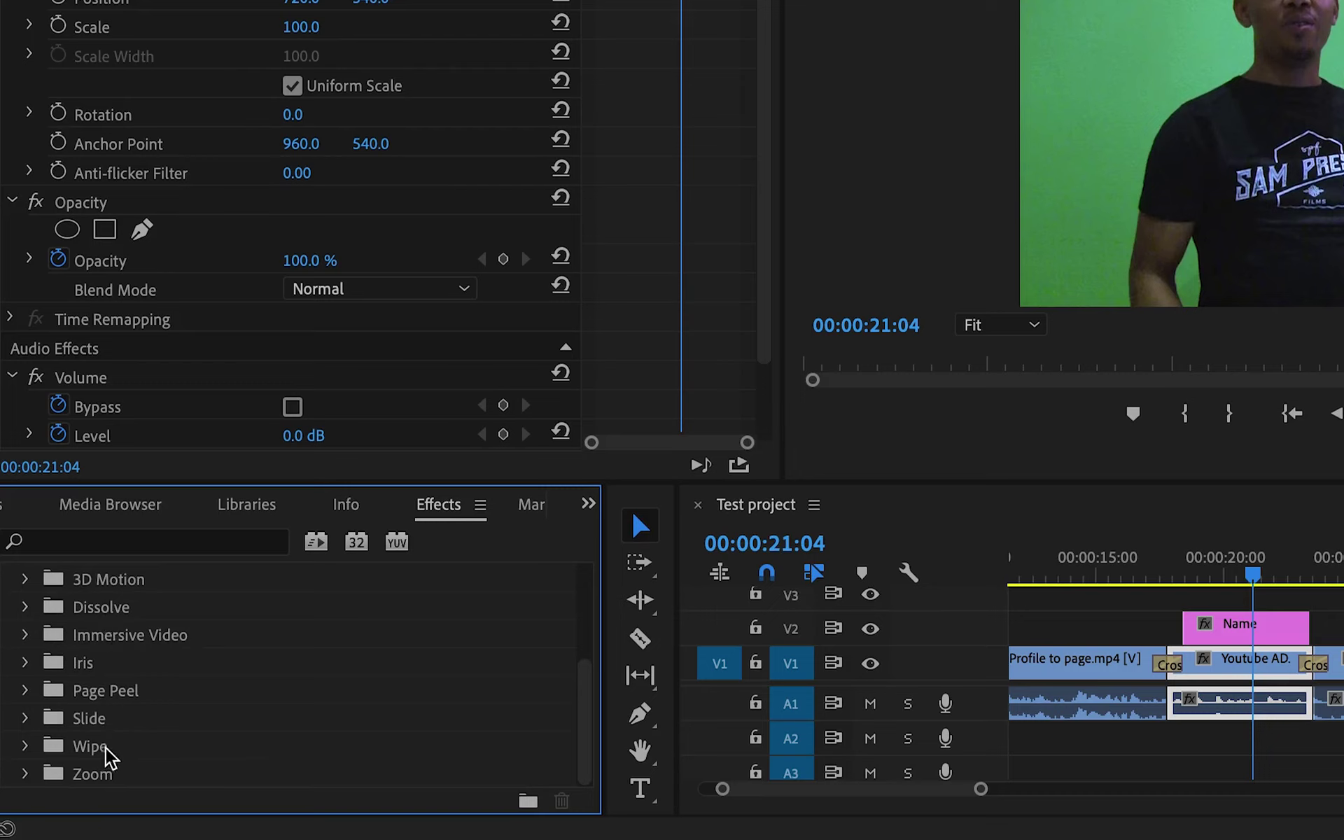
pyautogui.click(28, 747)
pyautogui.scroll(-2, 186, 753)
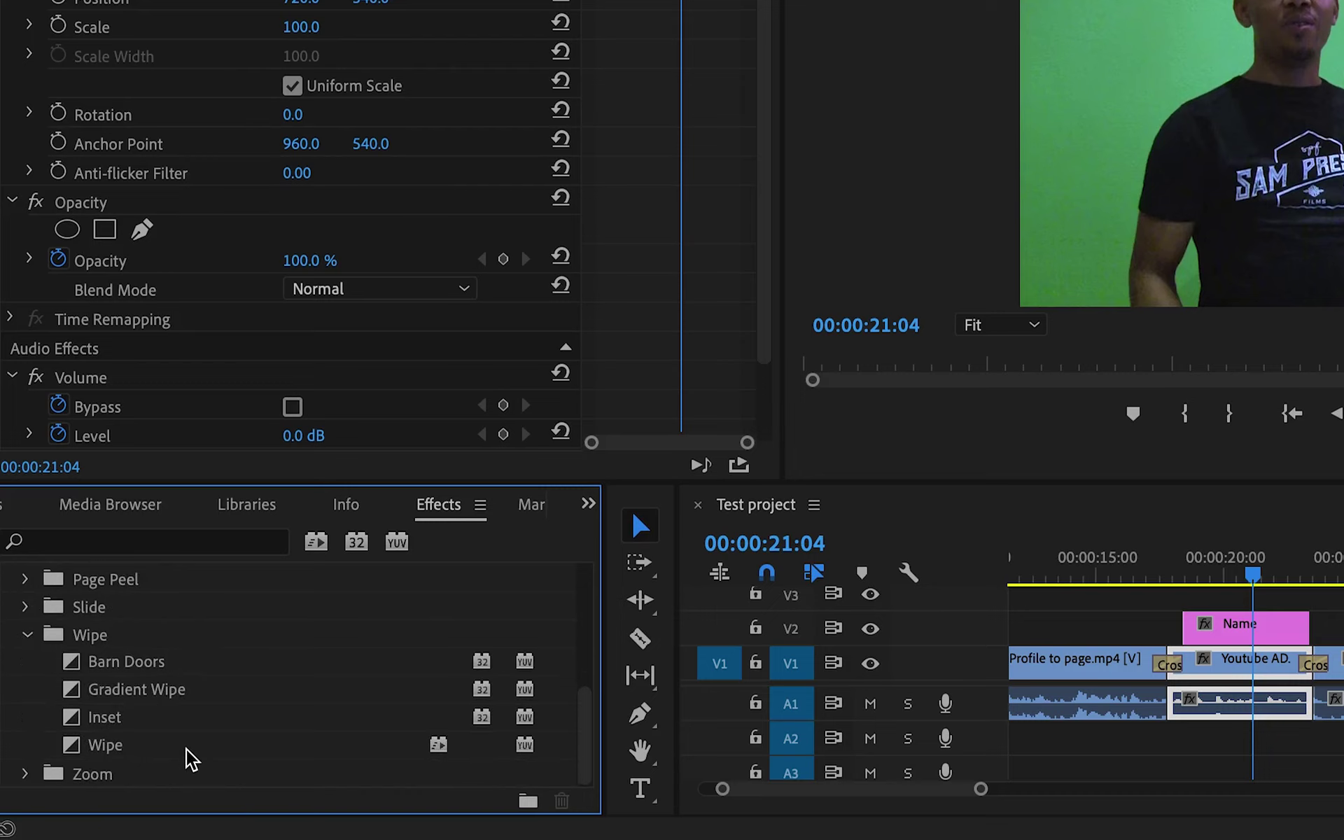
pyautogui.moveTo(80, 752); pyautogui.dragTo(1194, 630)
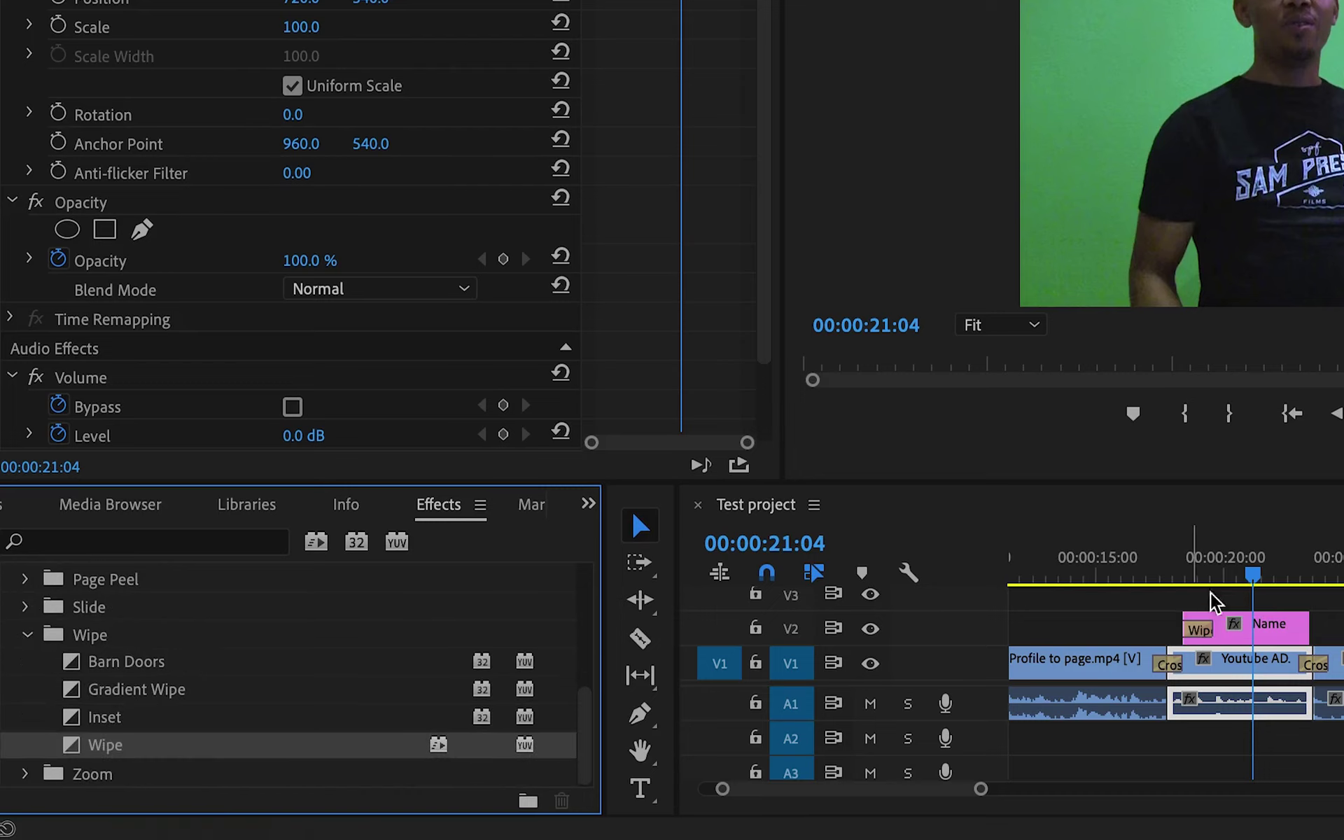
# Play the sequence from just before the title clip to check how the Wipe transition brings in the text.
pyautogui.click(1165, 571)
pyautogui.press('space')
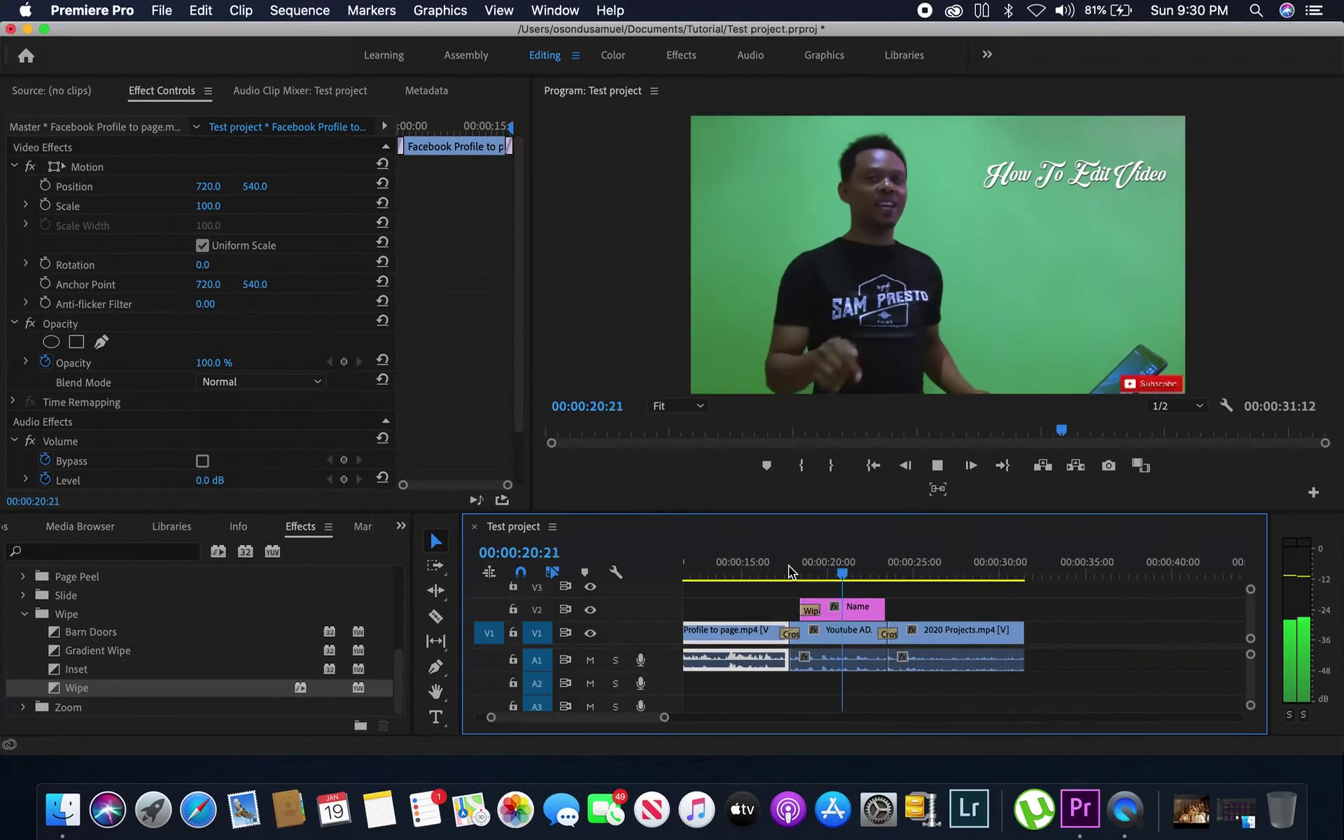
pyautogui.press('space')
pyautogui.click(797, 572)
pyautogui.press('space')
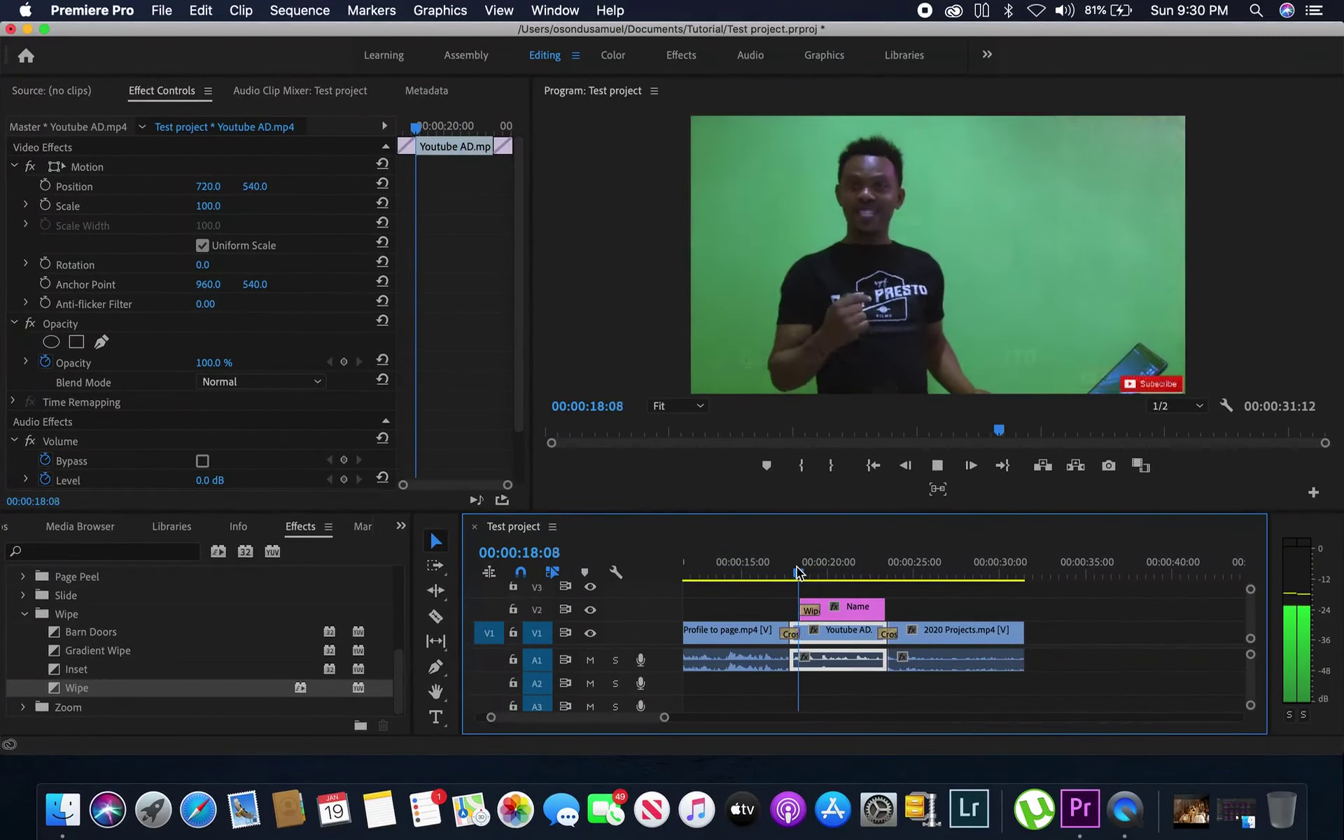
# Replay the opening of the title clip from just before its start to review the Wipe entrance.
pyautogui.press('space')
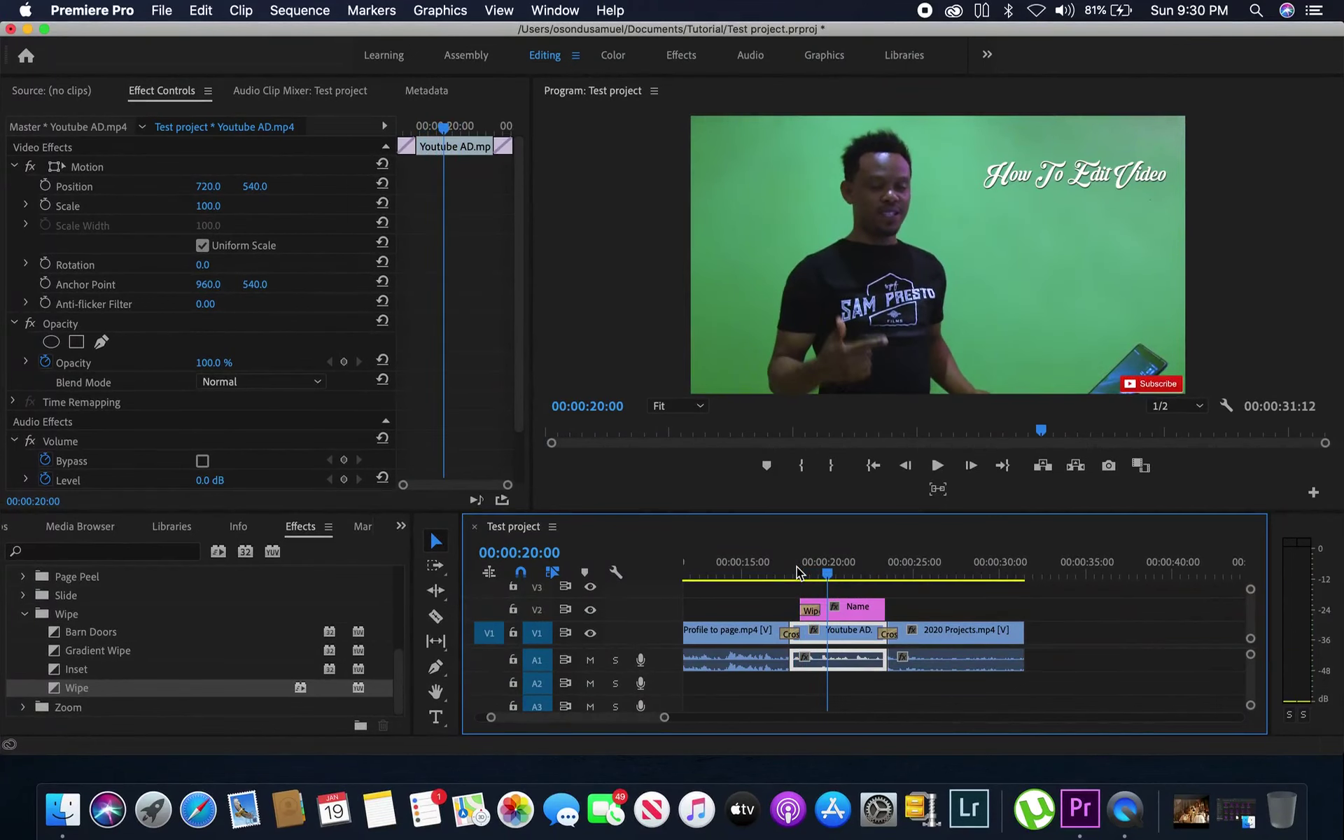
pyautogui.moveTo(828, 574); pyautogui.dragTo(796, 574)
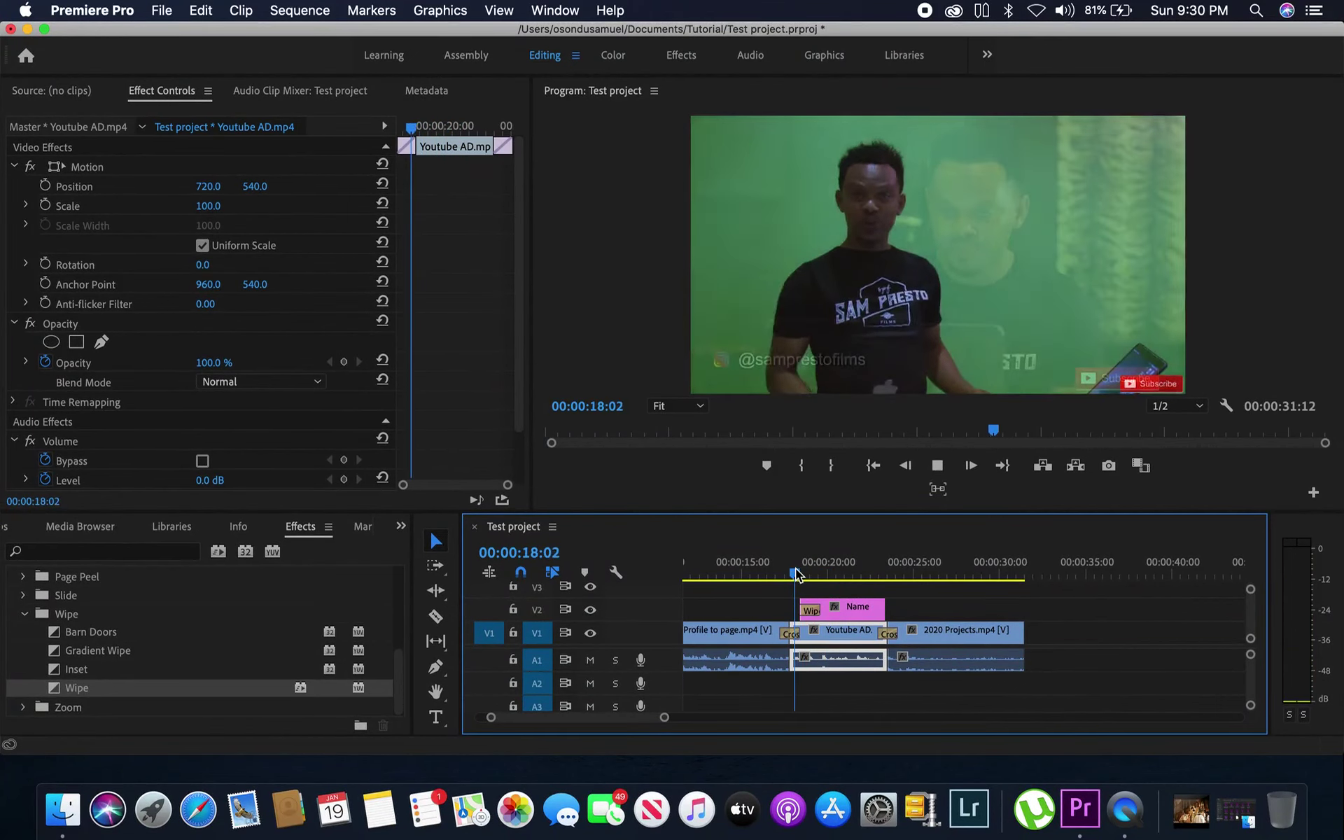
pyautogui.press('space')
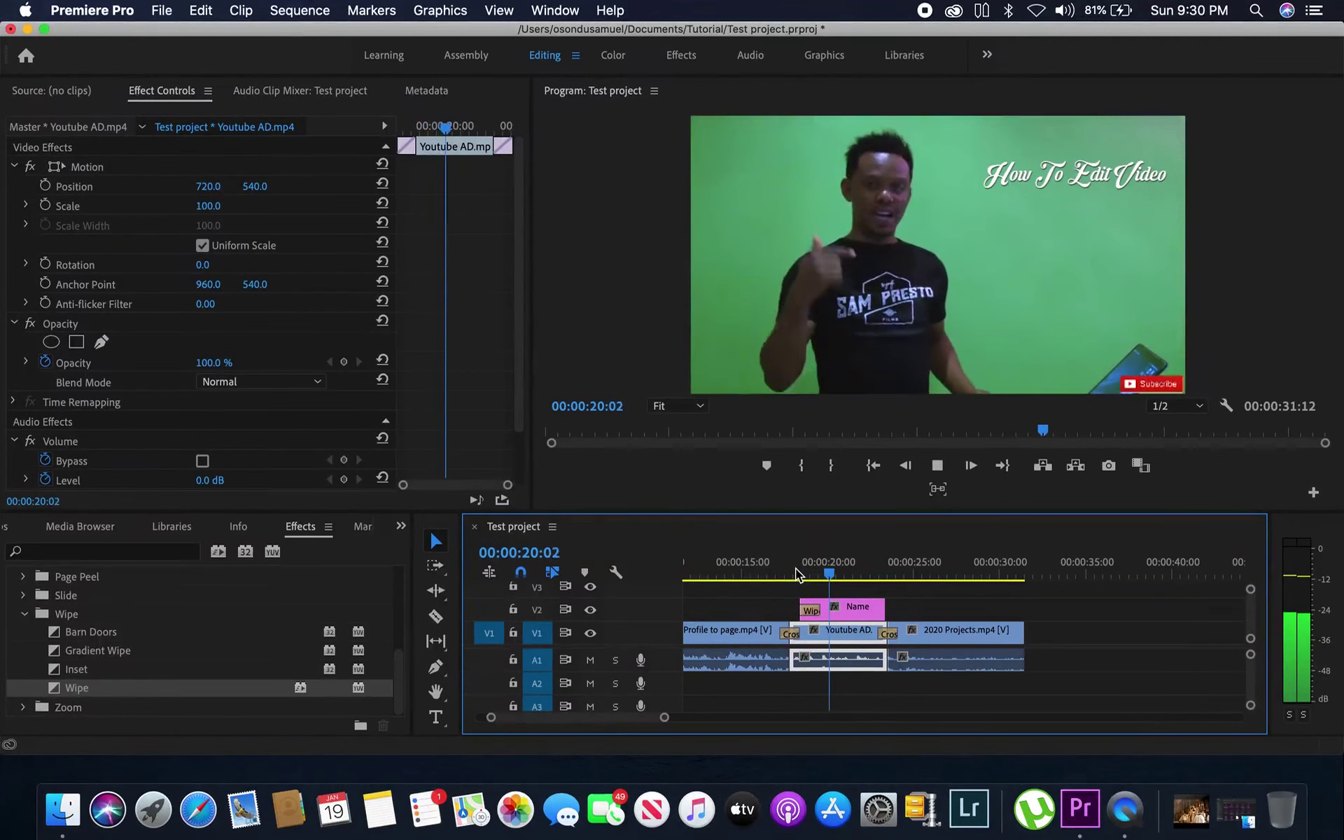
pyautogui.press('space')
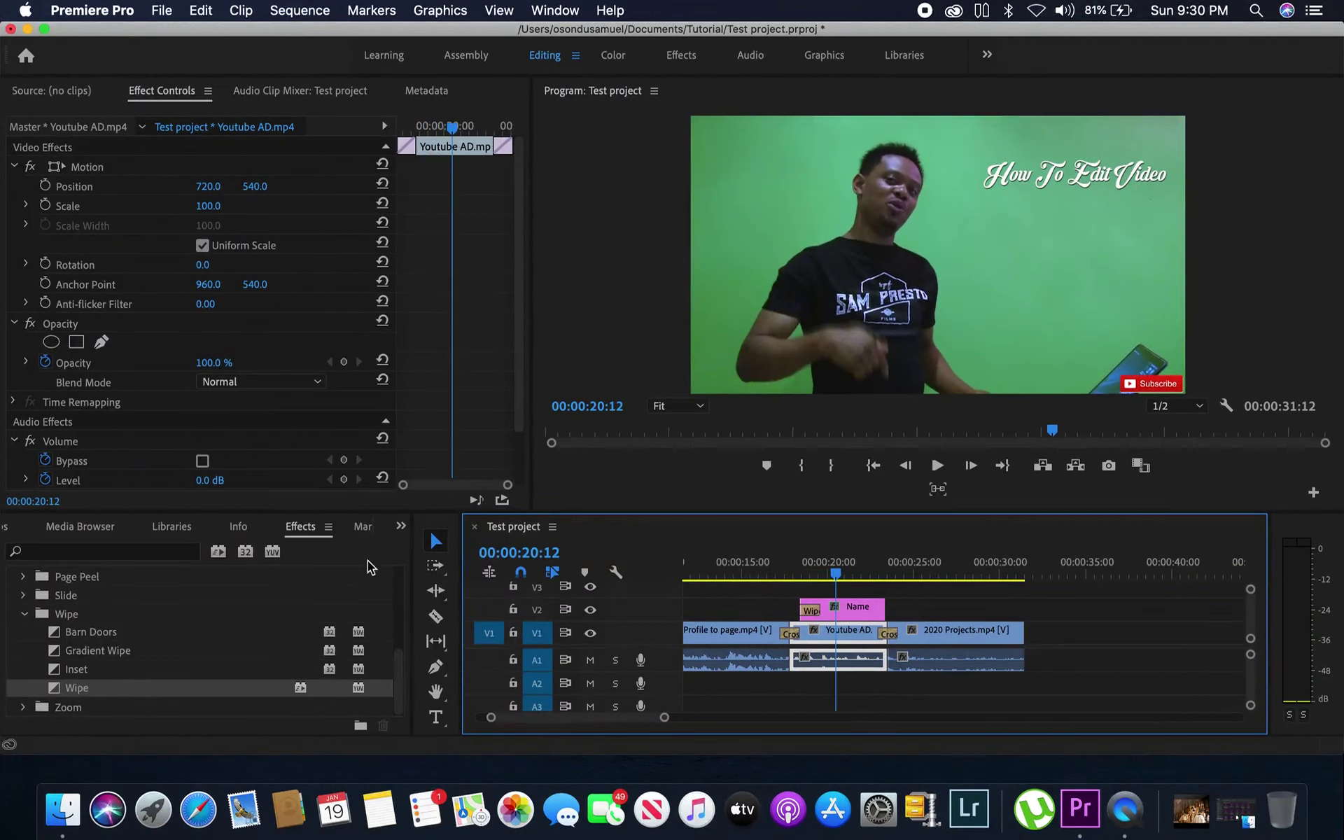
# Apply the Wipe transition to the end of the title clip on V2 and play the clip through to check it.
pyautogui.click(399, 684)
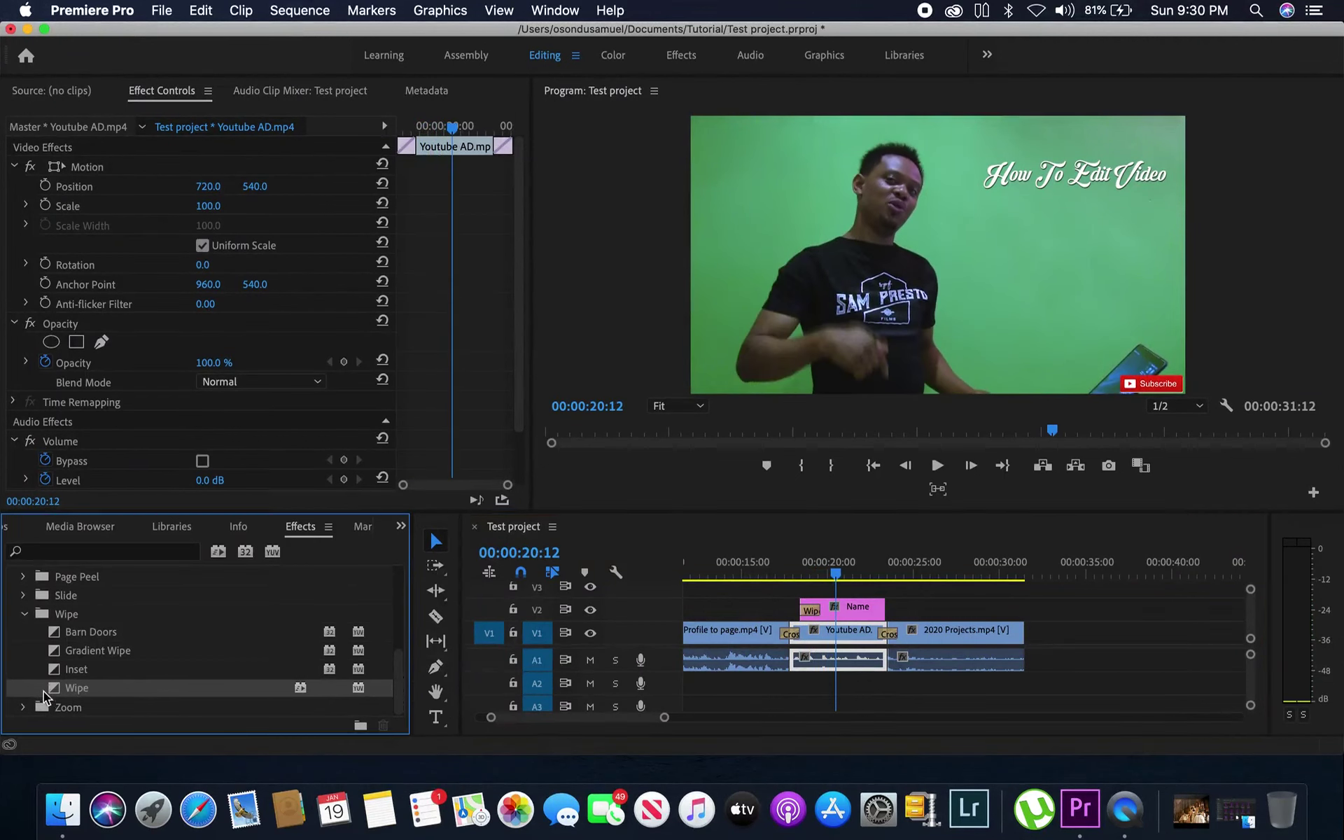
pyautogui.moveTo(259, 655); pyautogui.dragTo(797, 575)
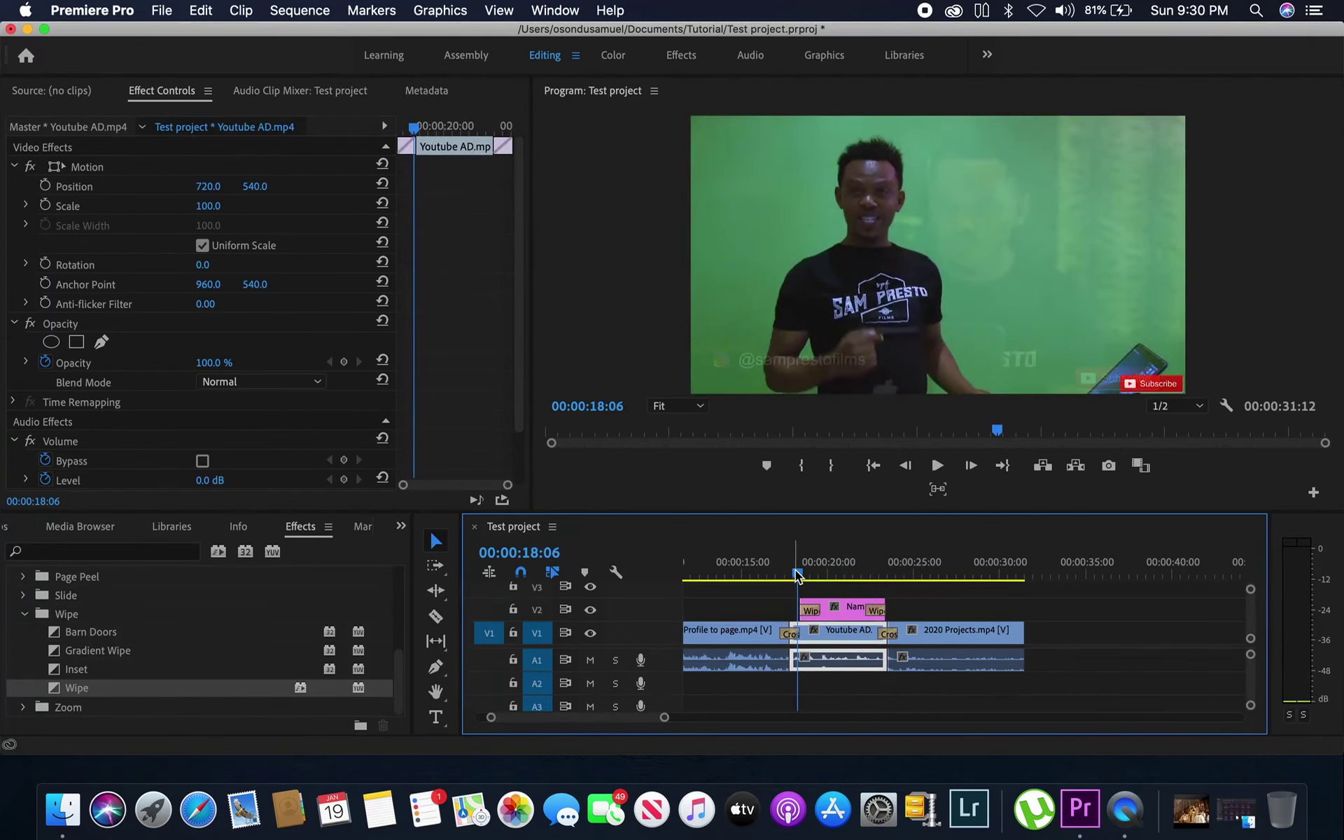
pyautogui.press('space')
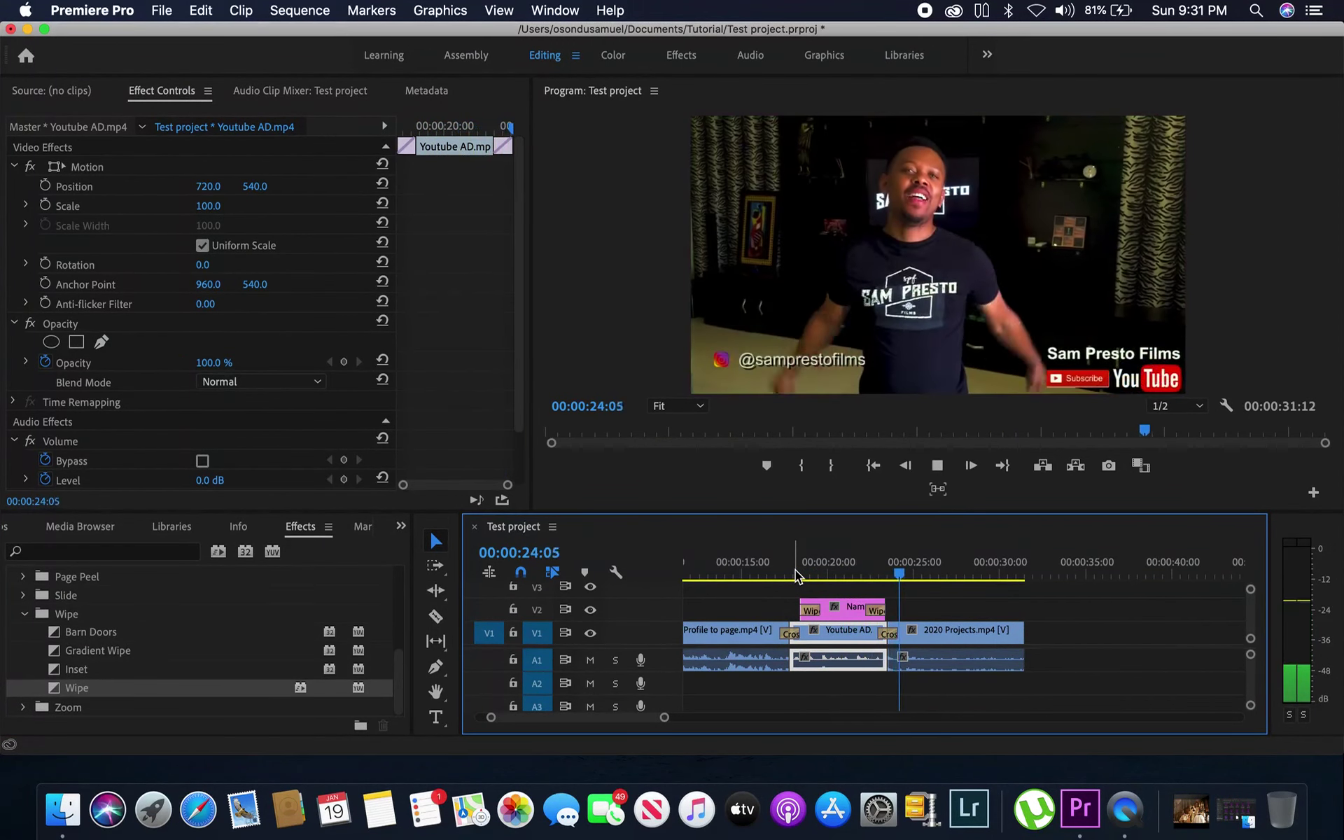
pyautogui.press('space')
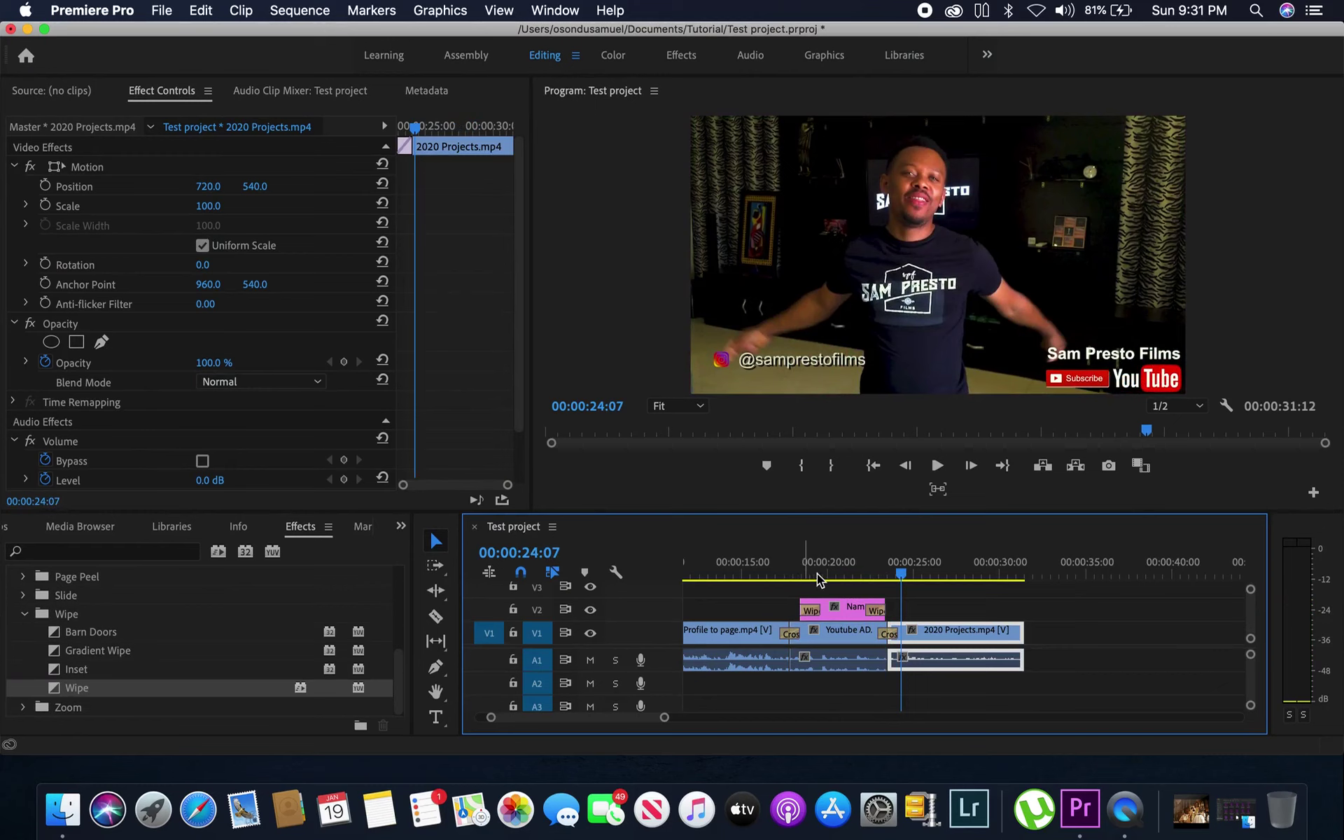
# Move the title clip with the Wipe transitions earlier on V2, over the last part of the Facebook Profile to page clip.
pyautogui.click(834, 574)
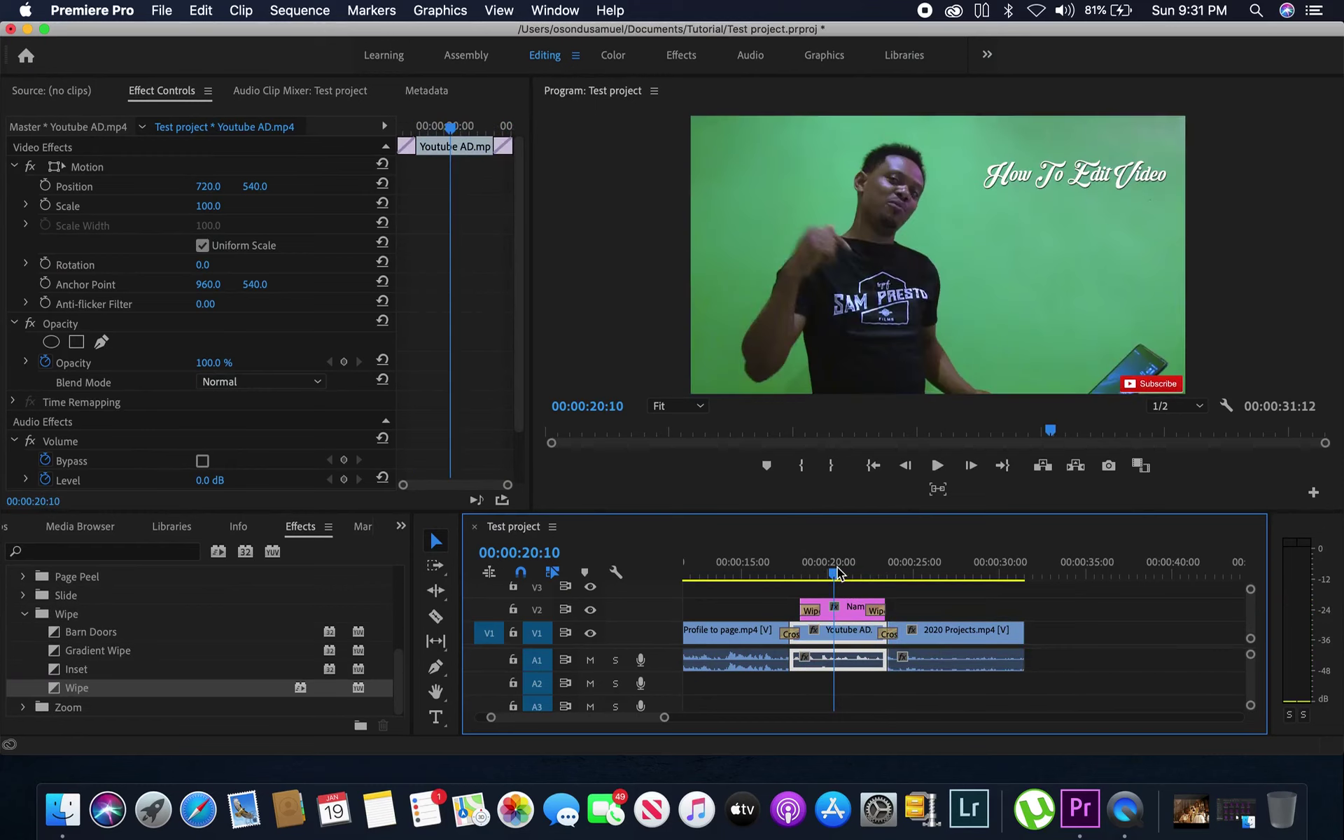
pyautogui.press('-')
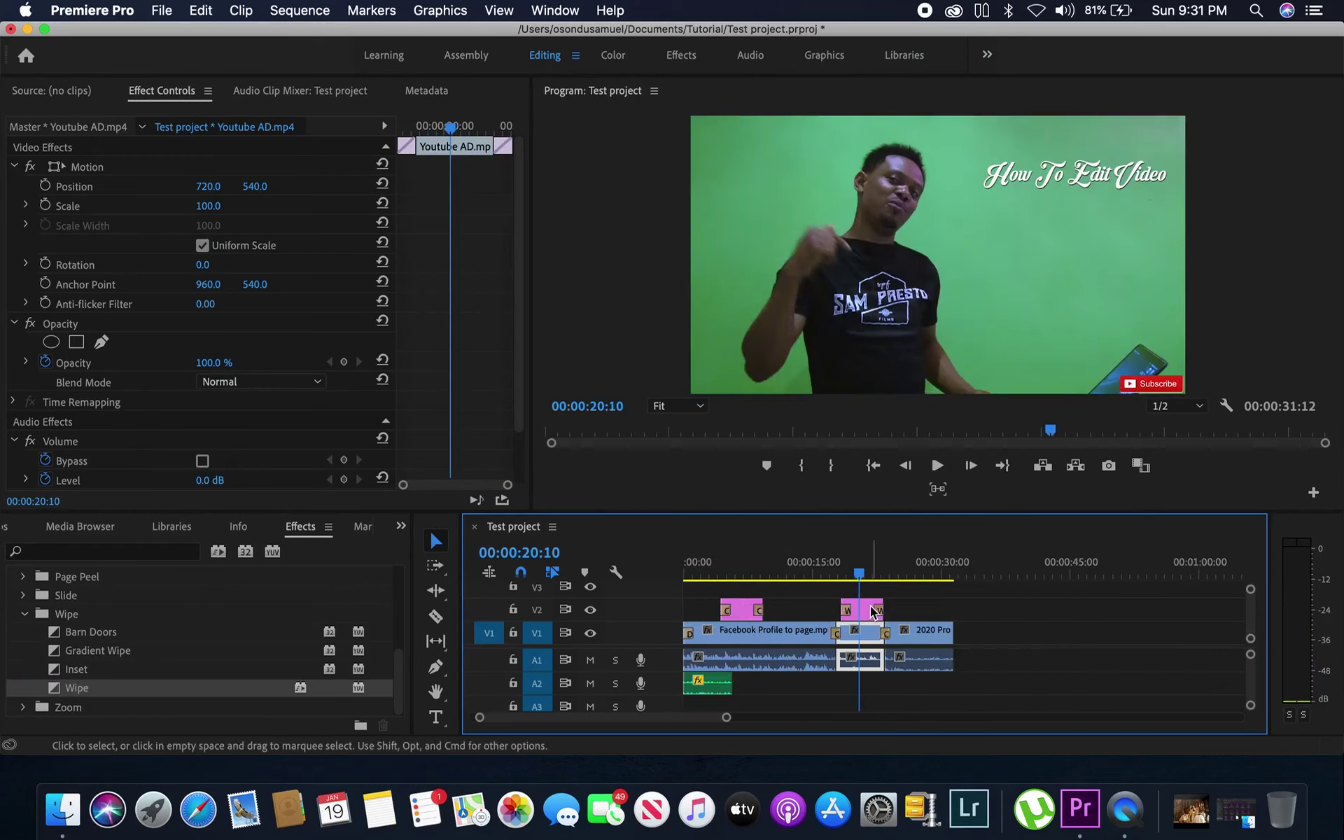
pyautogui.moveTo(873, 611); pyautogui.dragTo(820, 611)
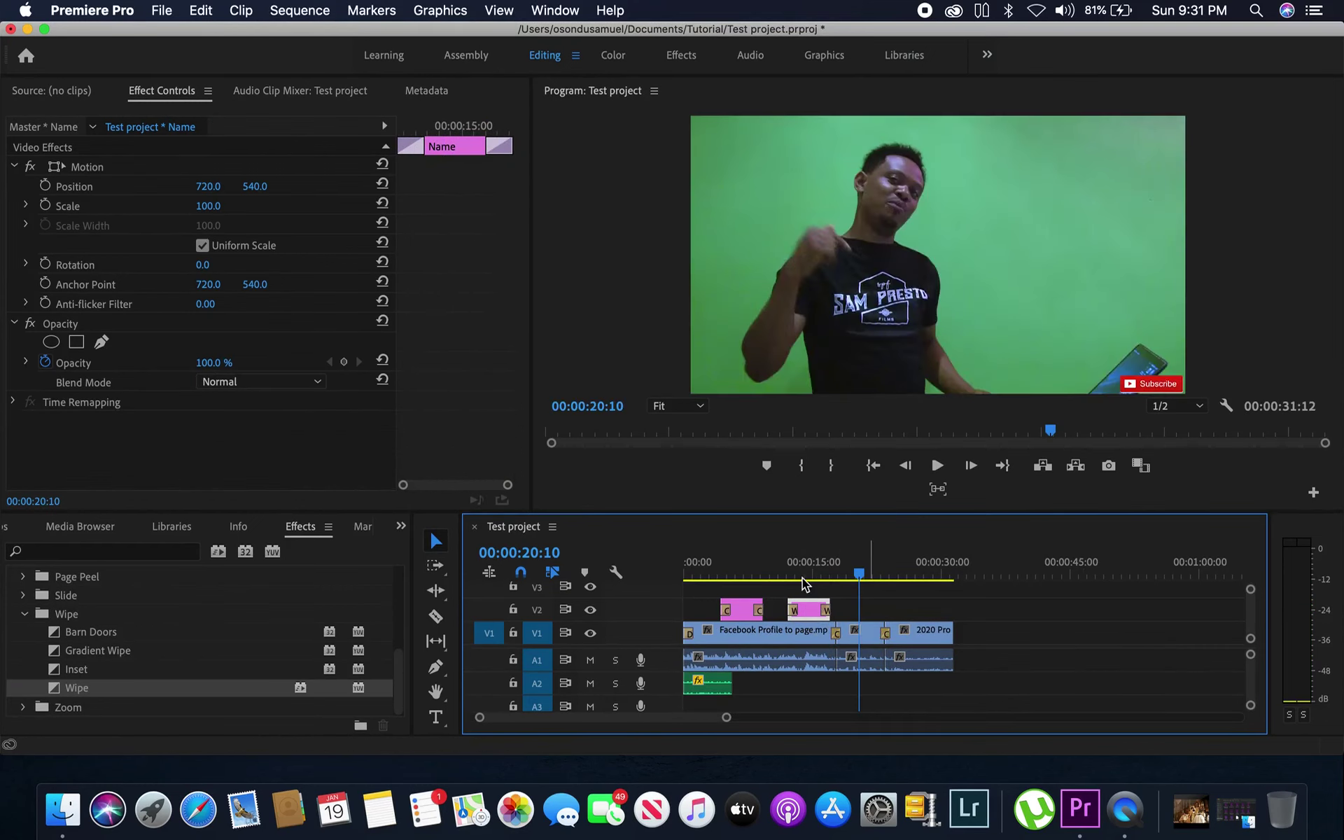
pyautogui.click(804, 572)
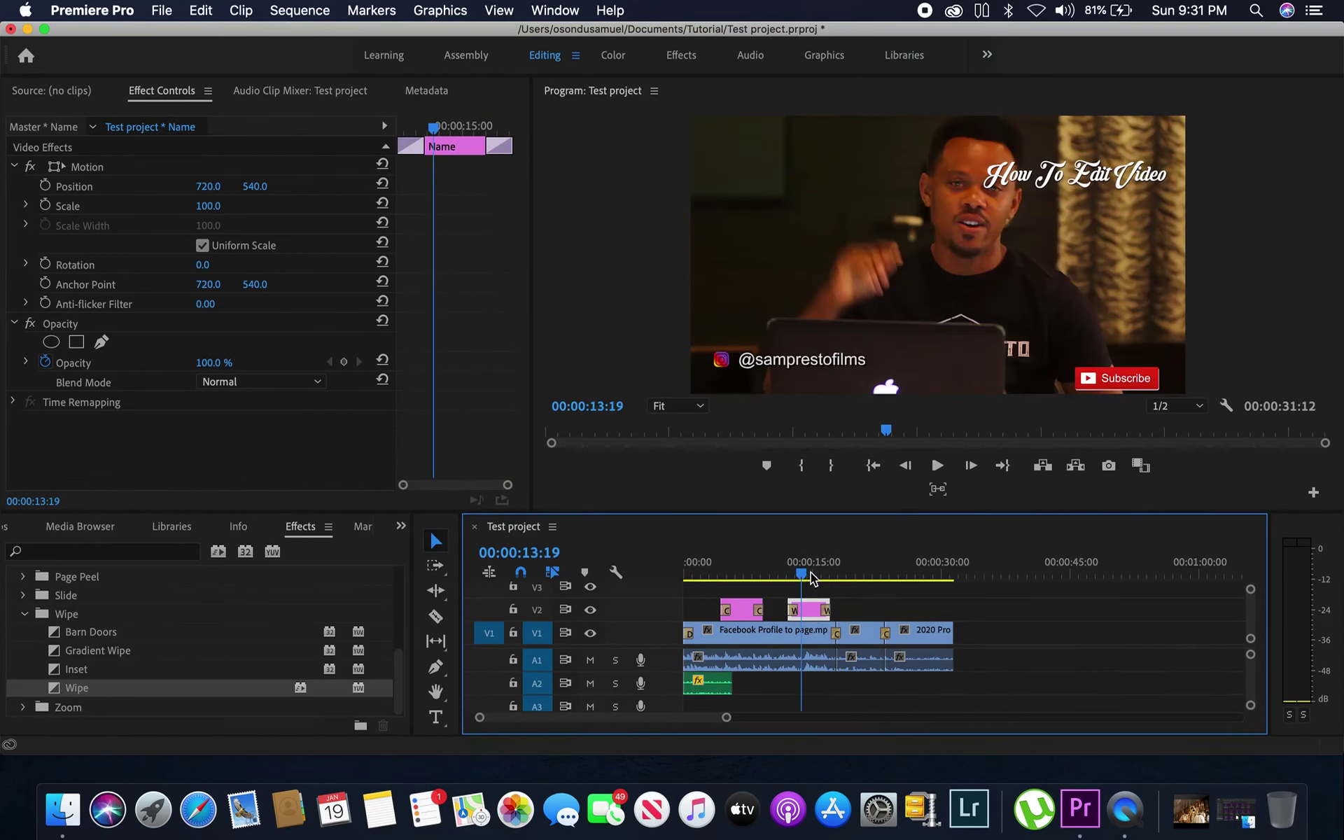
pyautogui.click(867, 602)
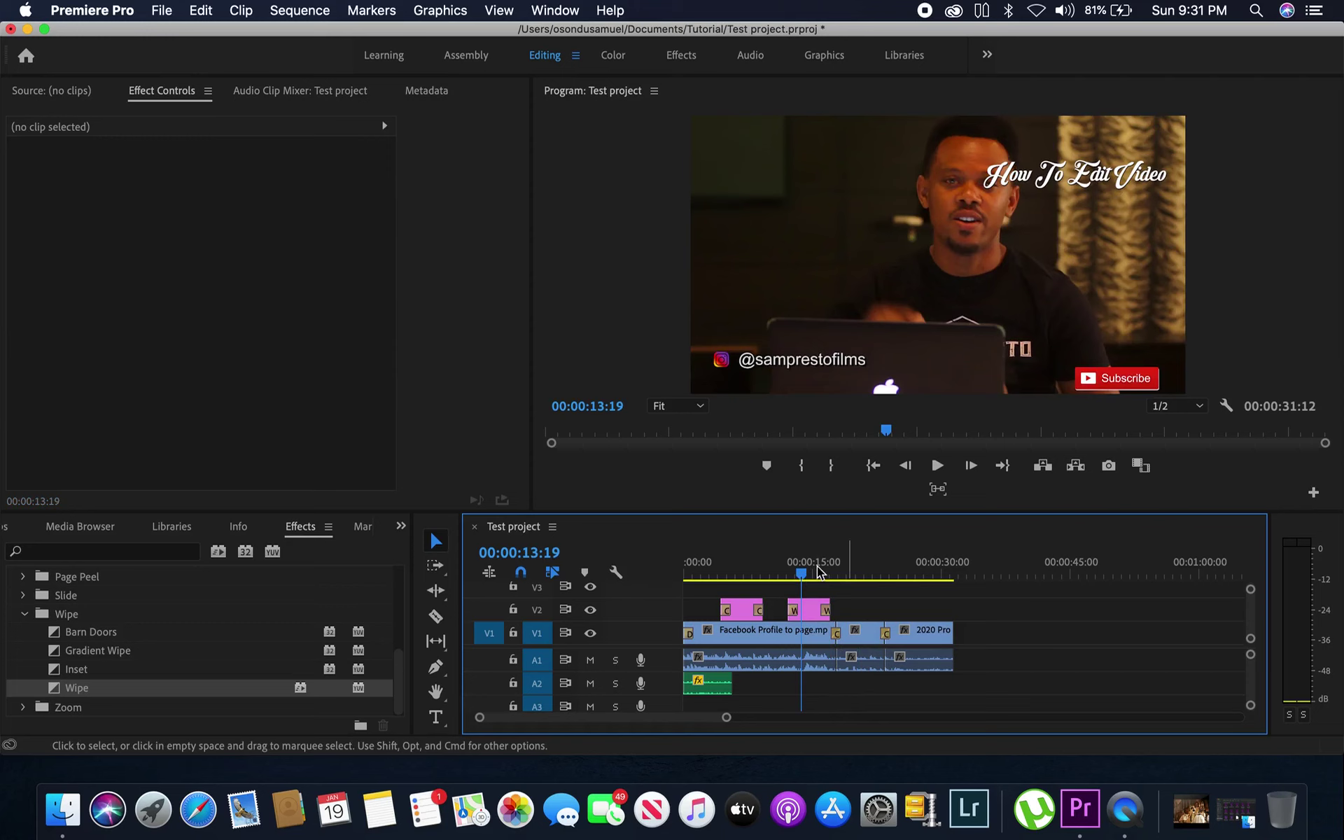
# Place the playhead at 00:00:19:21 over the Youtube AD clip and show the Text bin with the existing title.
pyautogui.moveTo(803, 572); pyautogui.dragTo(855, 578)
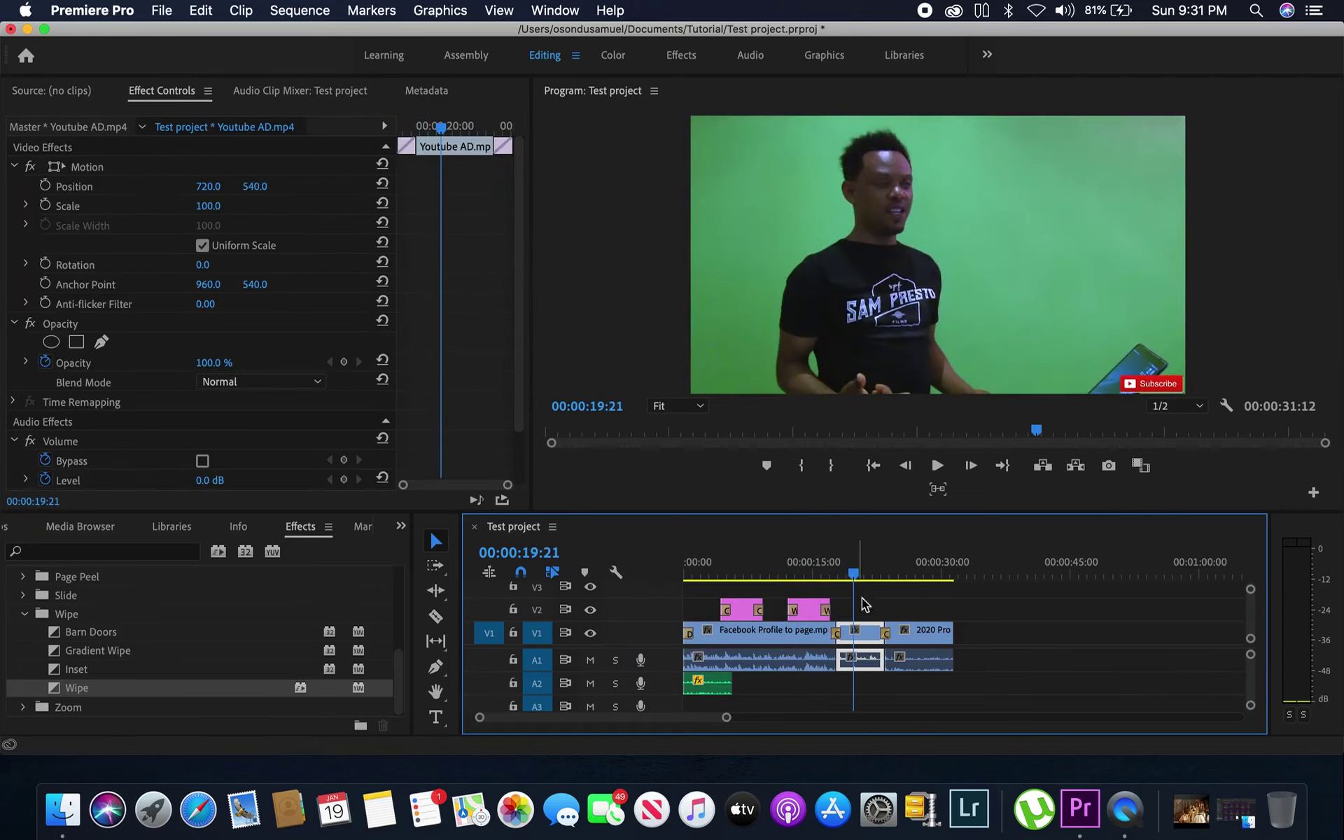
pyautogui.click(888, 608)
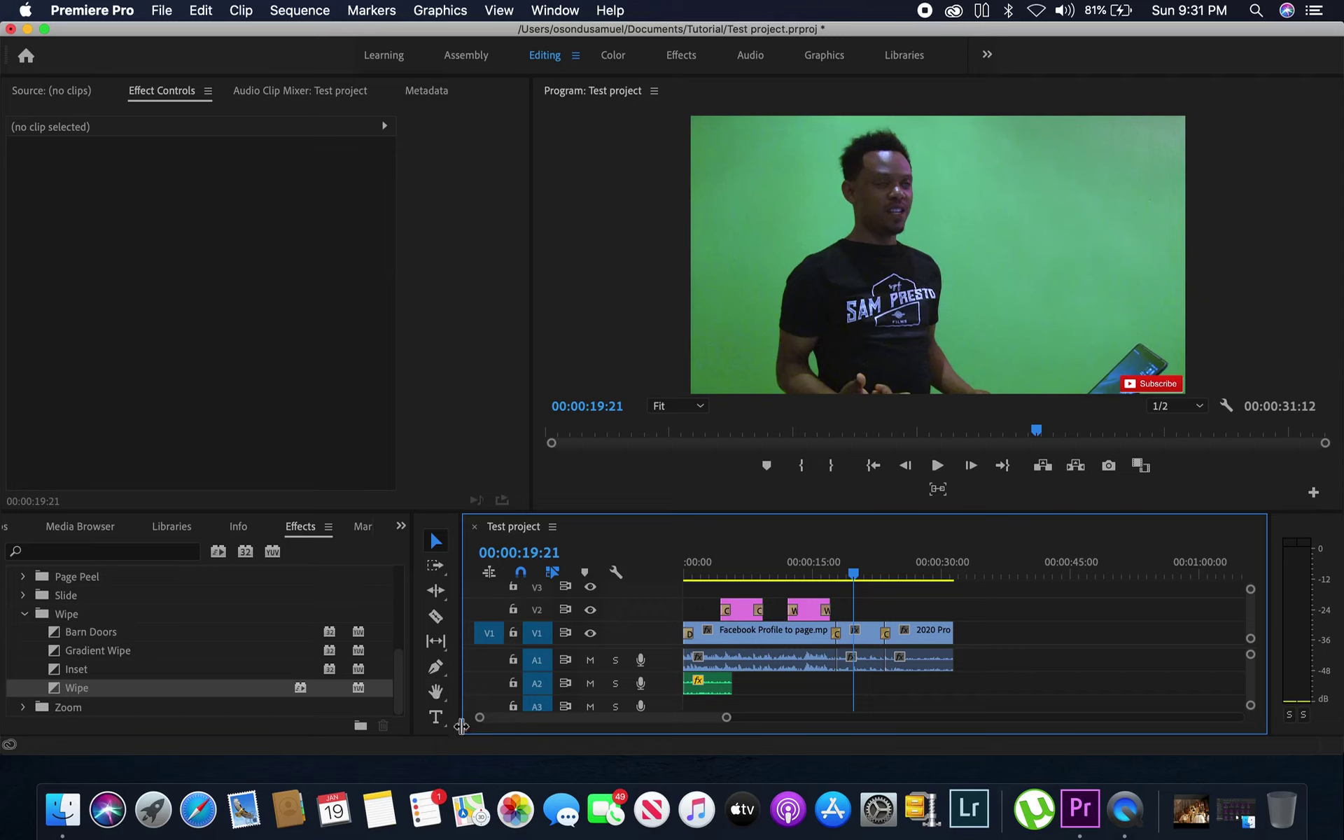
pyautogui.click(401, 526)
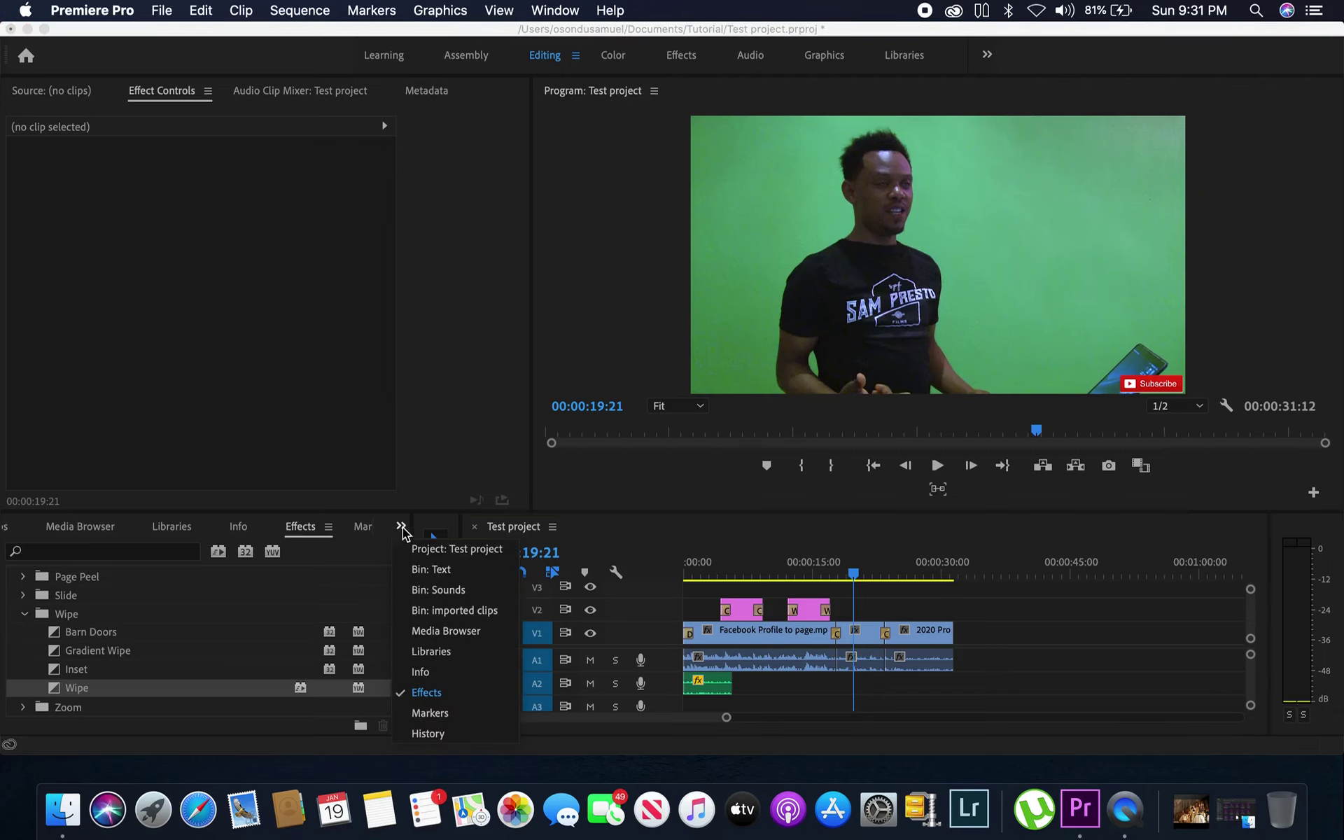
pyautogui.click(438, 574)
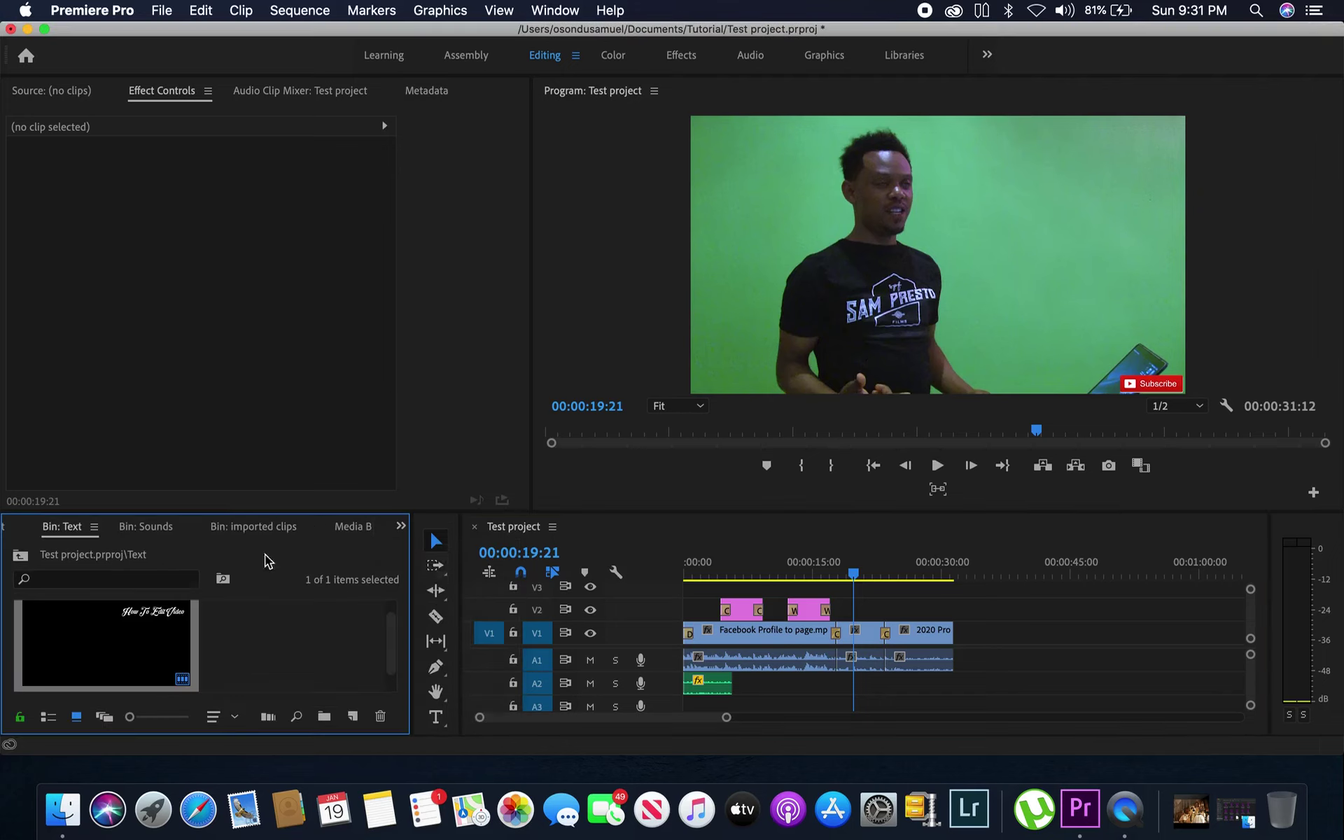
pyautogui.click(147, 654)
# Add the text "Part B of this lesson" to the video's upper right area with the Type tool and shift it to fit inside the frame.
pyautogui.click(435, 717)
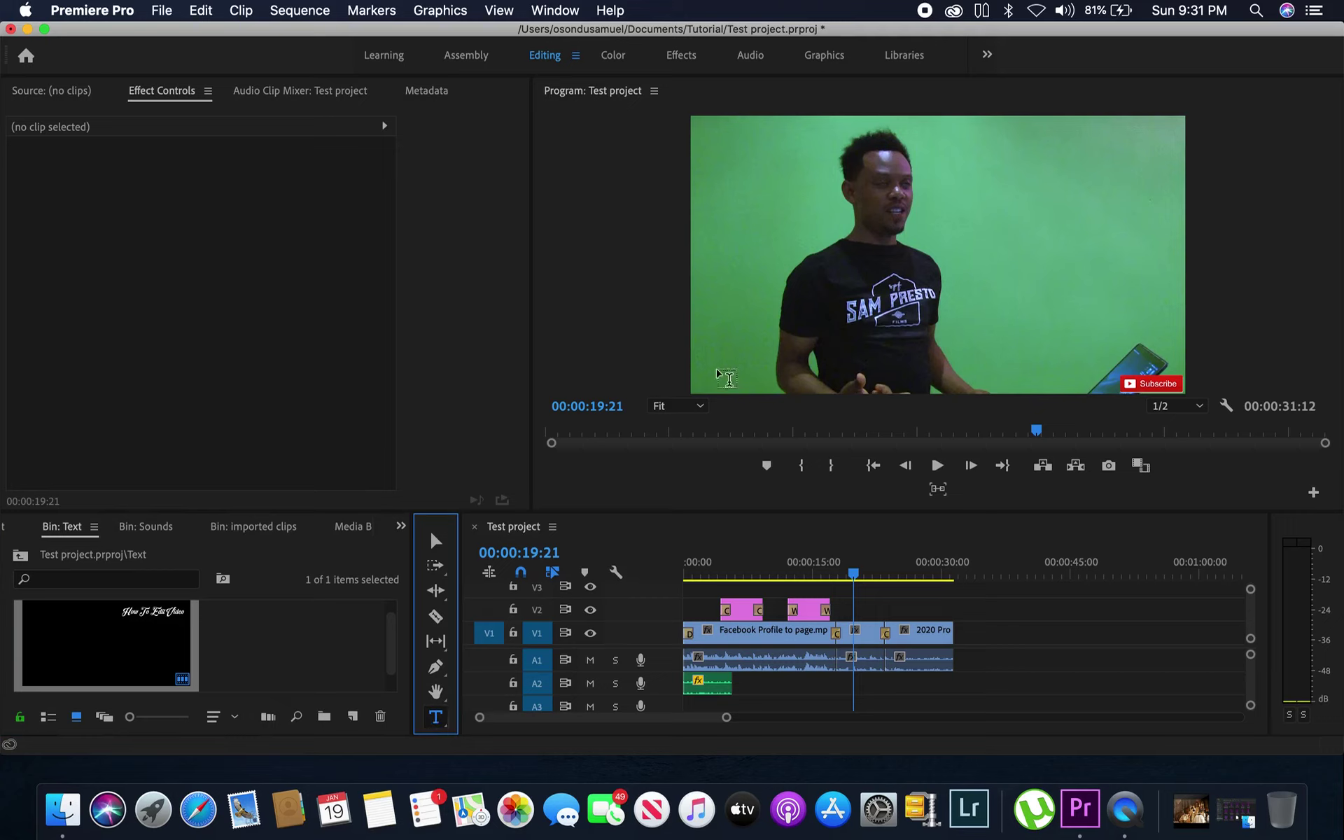
pyautogui.click(978, 170)
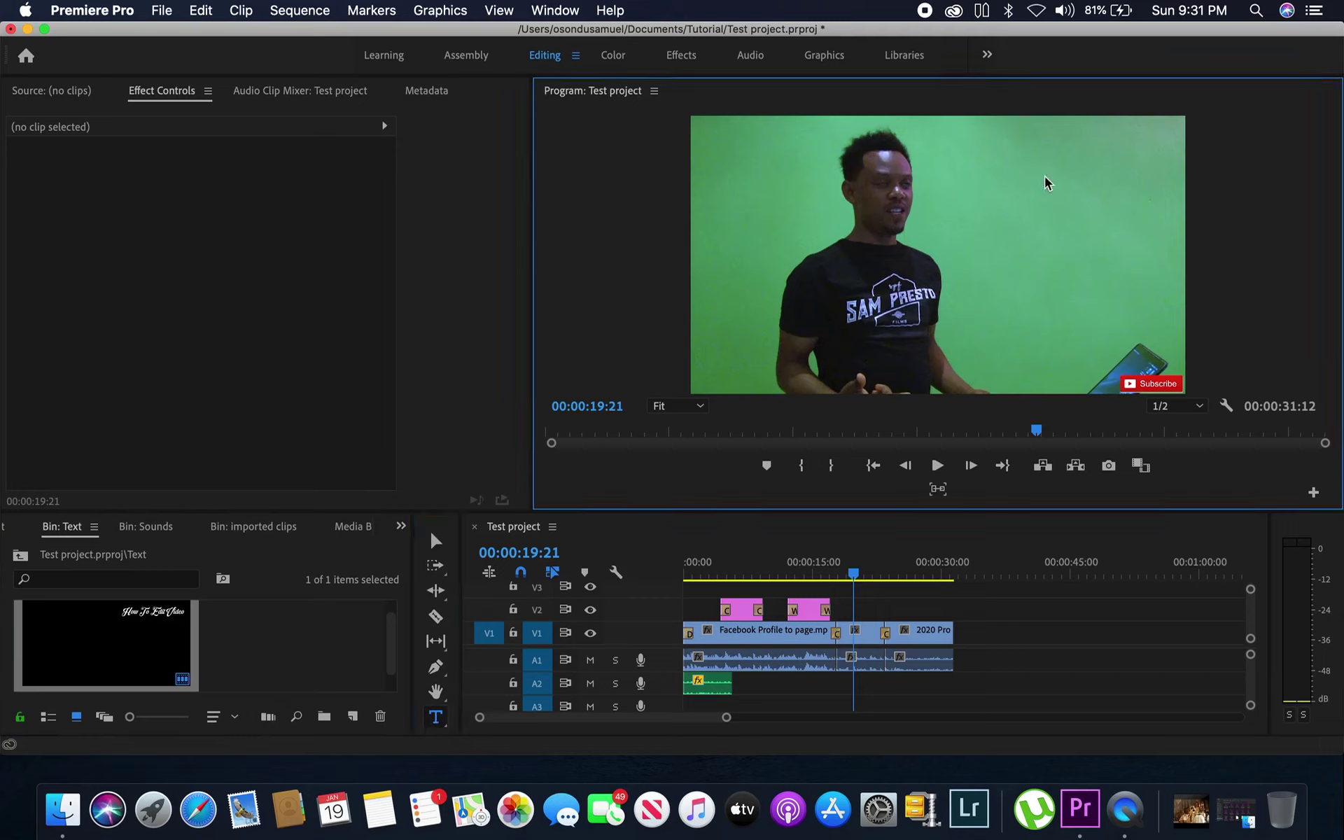
pyautogui.click(977, 170)
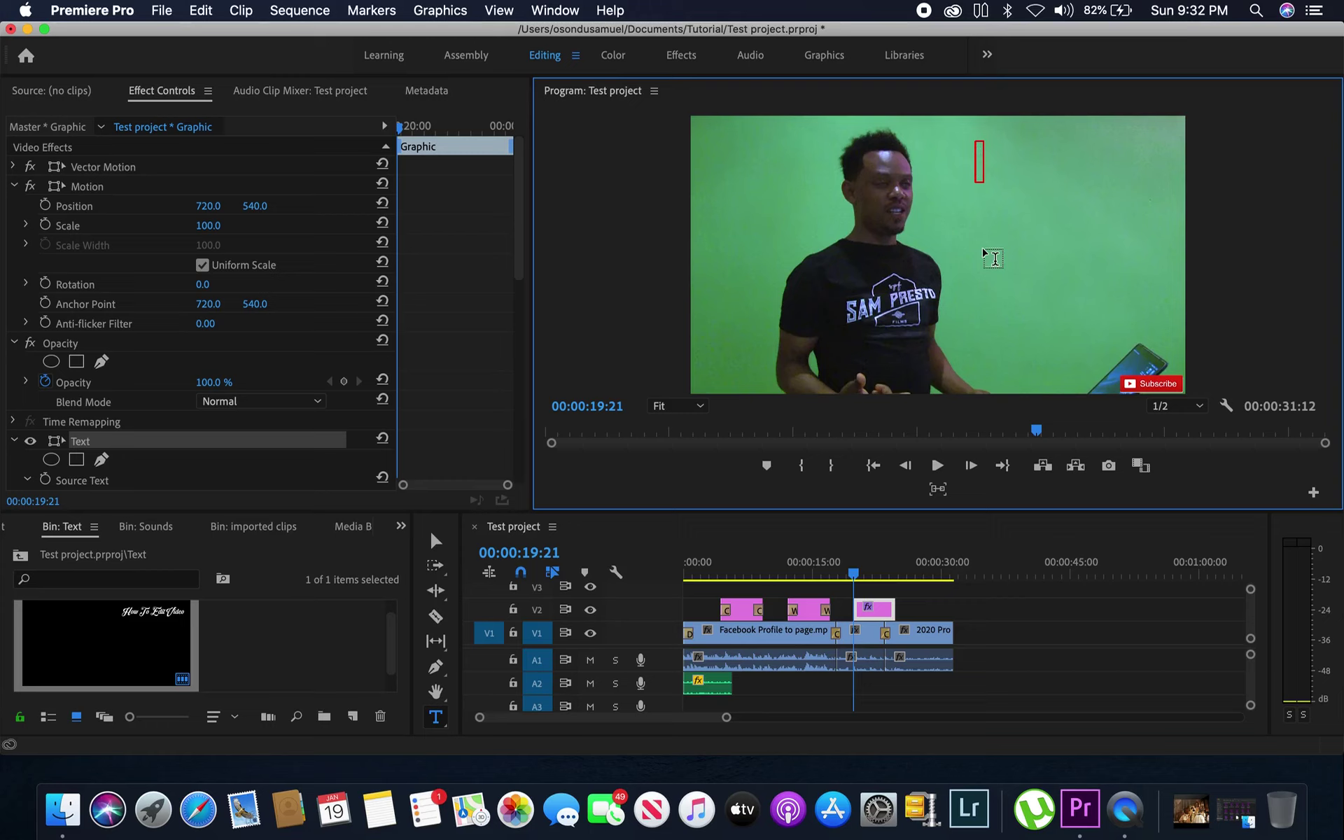
pyautogui.write('Part B of')
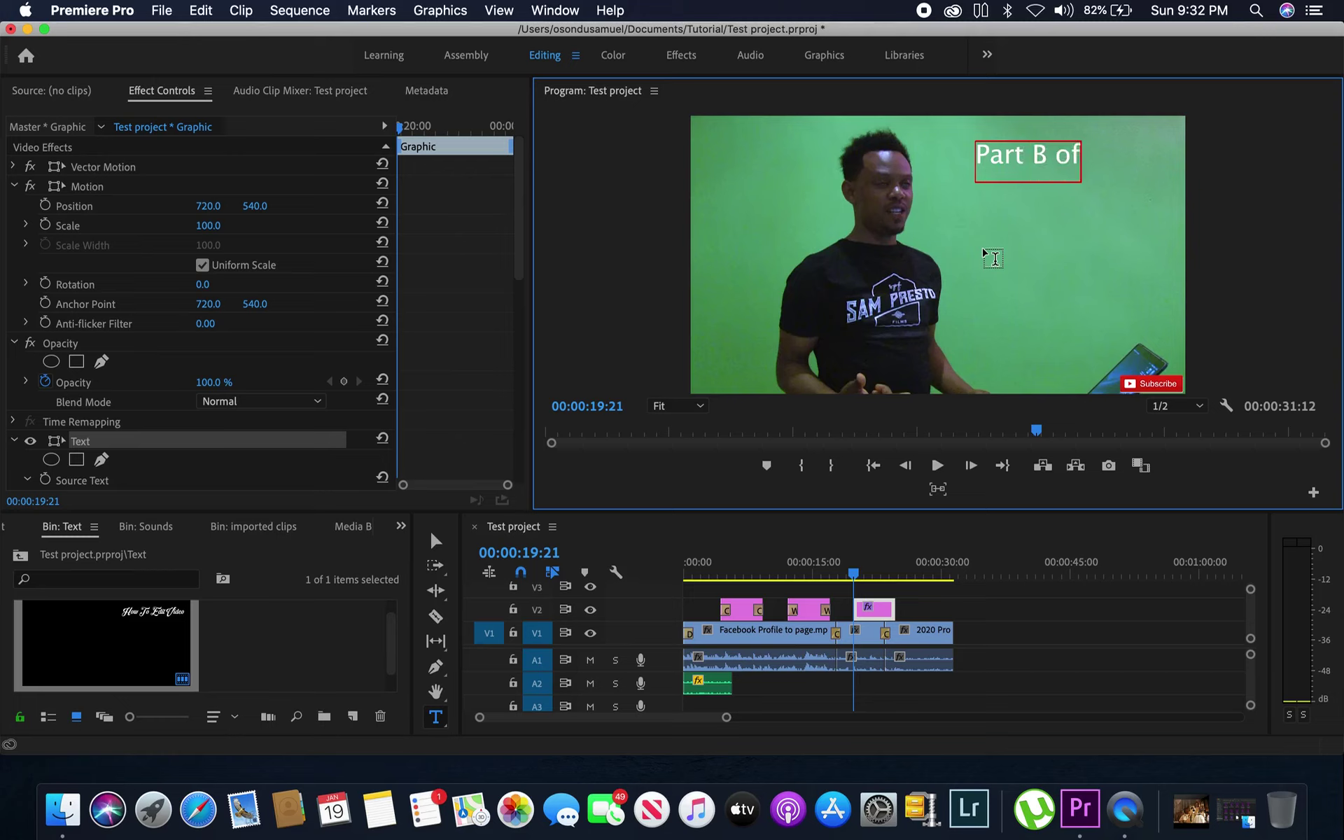
pyautogui.write(' this les')
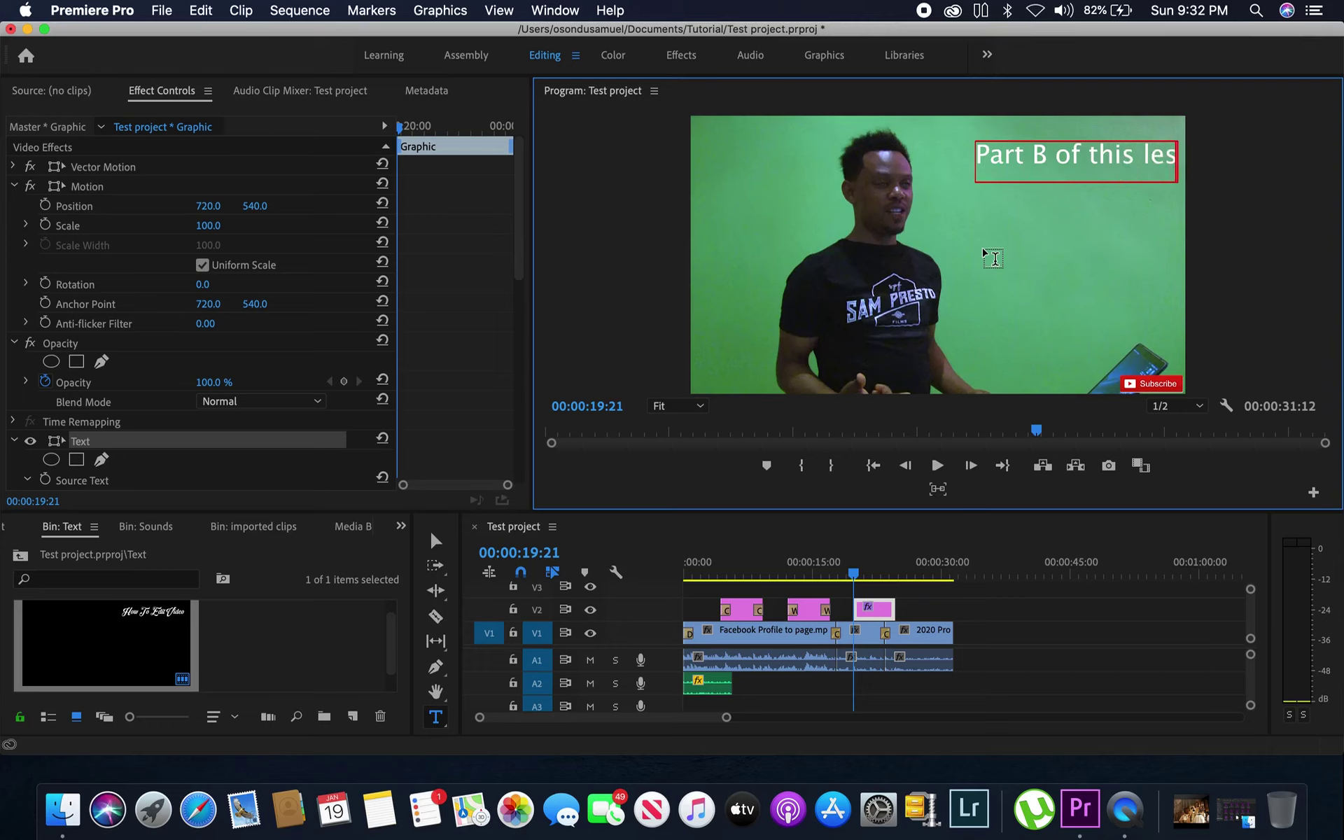
pyautogui.write('son')
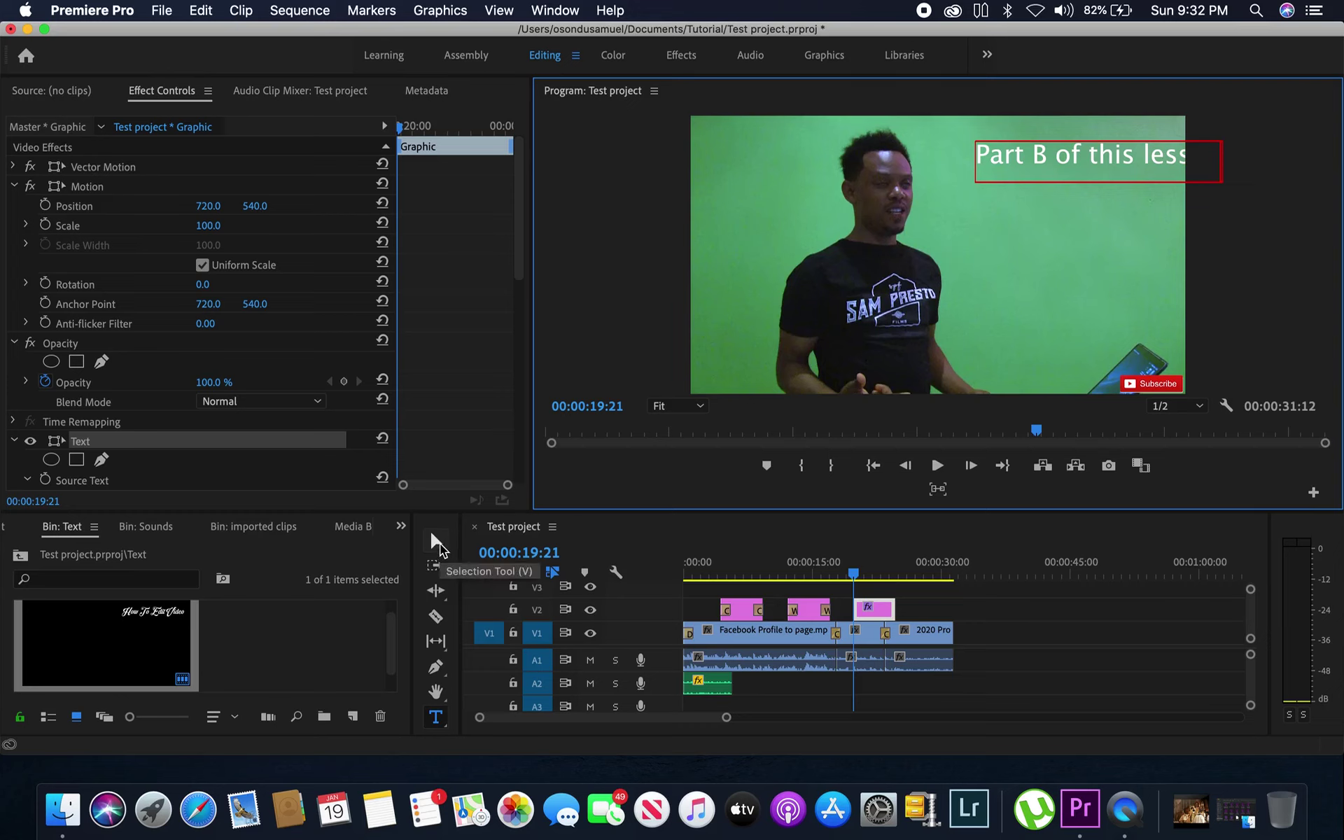
pyautogui.click(438, 543)
pyautogui.moveTo(1138, 166); pyautogui.dragTo(1095, 162)
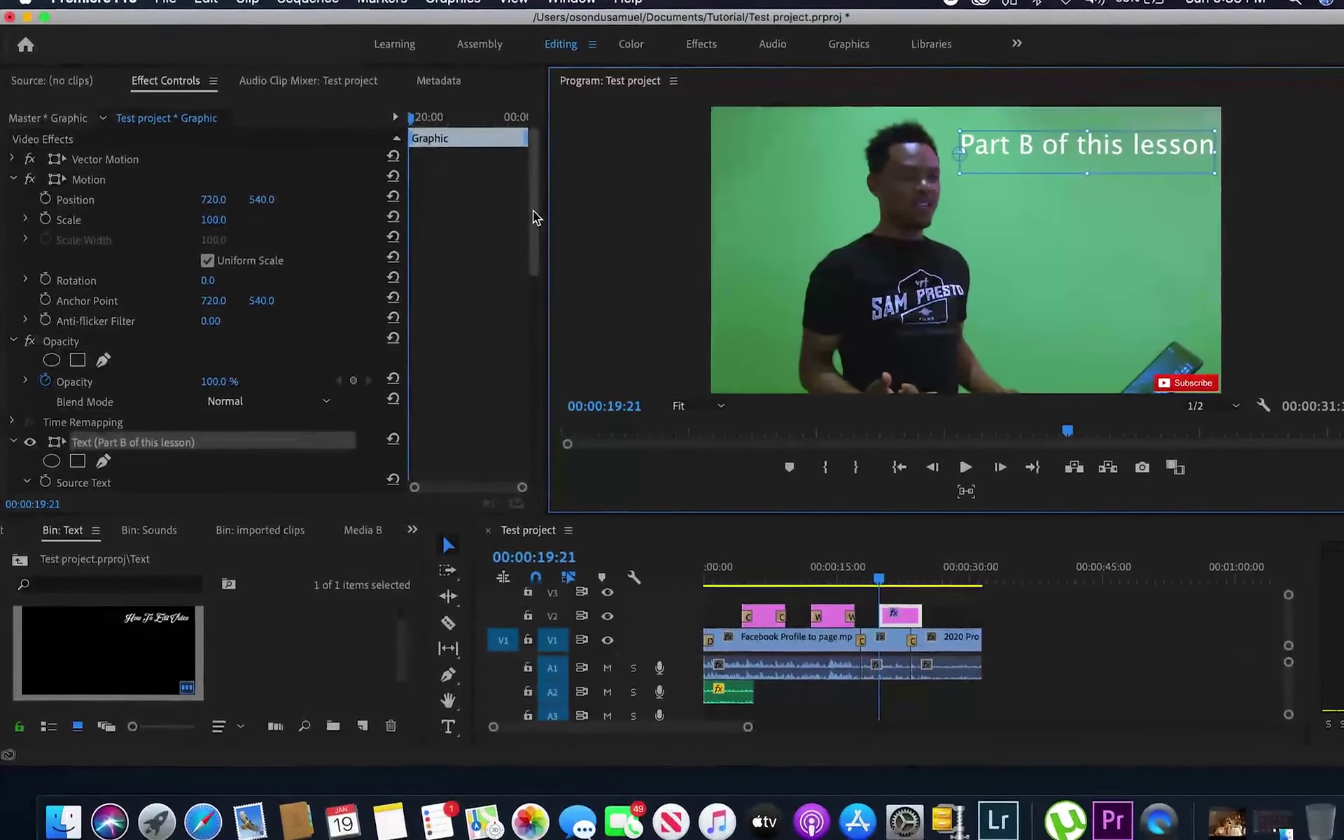
# Change the text graphic's font to Marker Felt and set its font size to 99.
pyautogui.moveTo(532, 210); pyautogui.dragTo(533, 298)
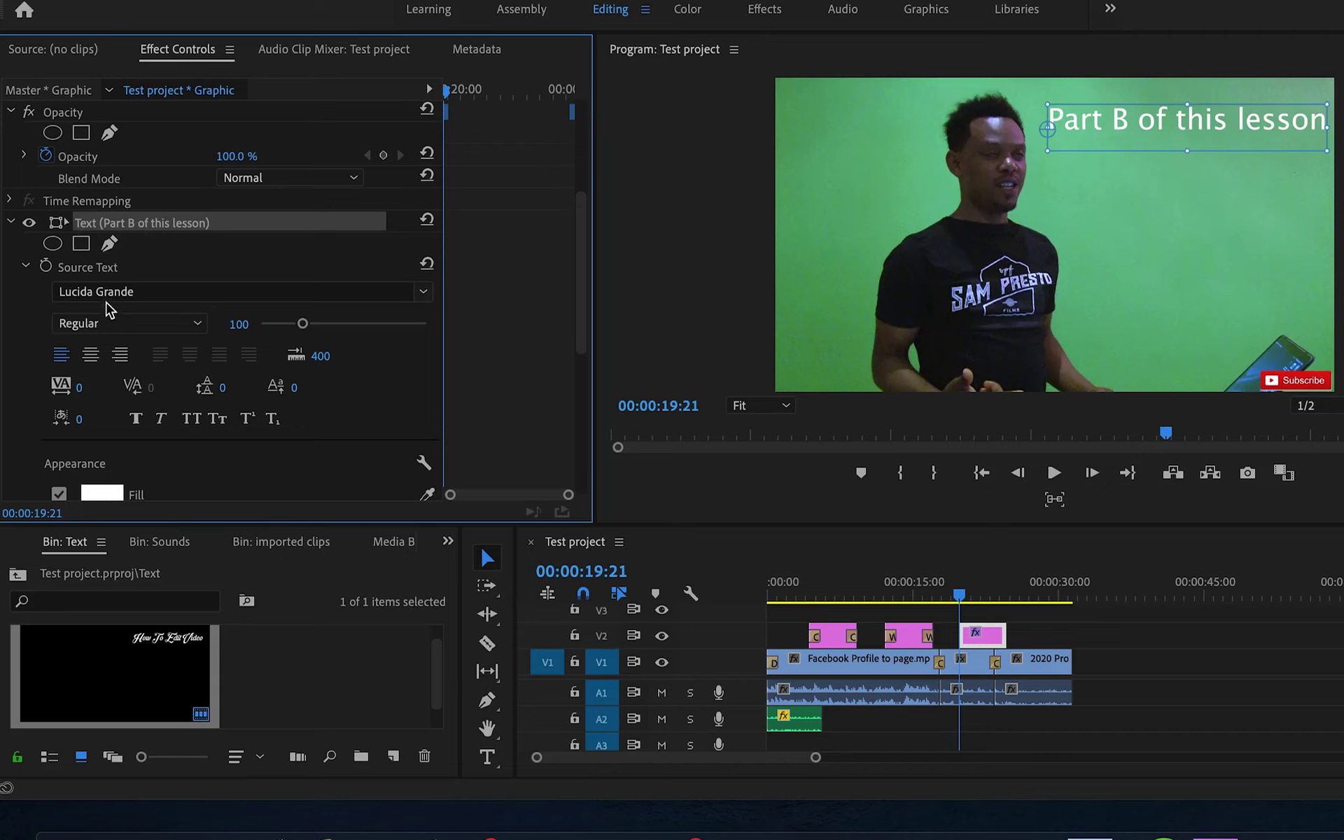
pyautogui.click(422, 294)
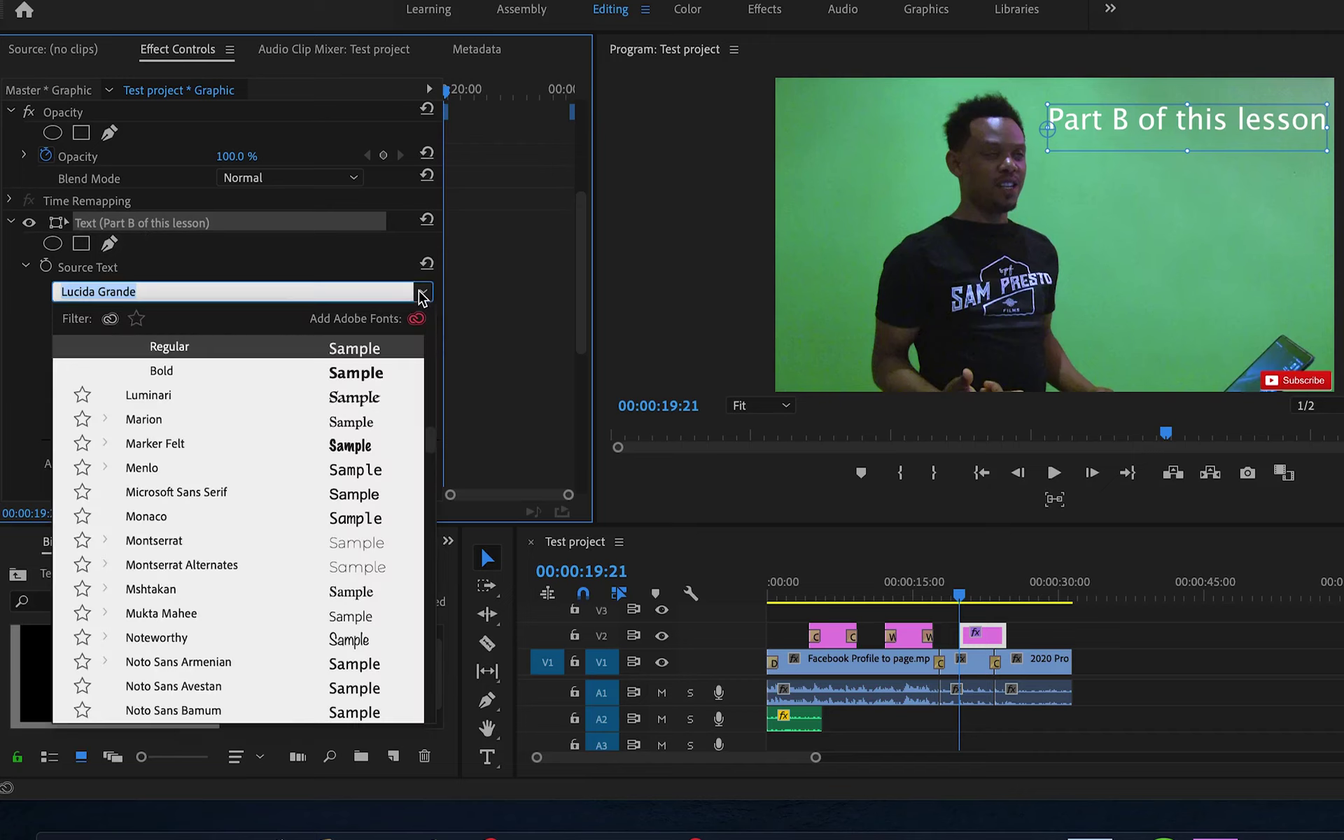
pyautogui.click(156, 445)
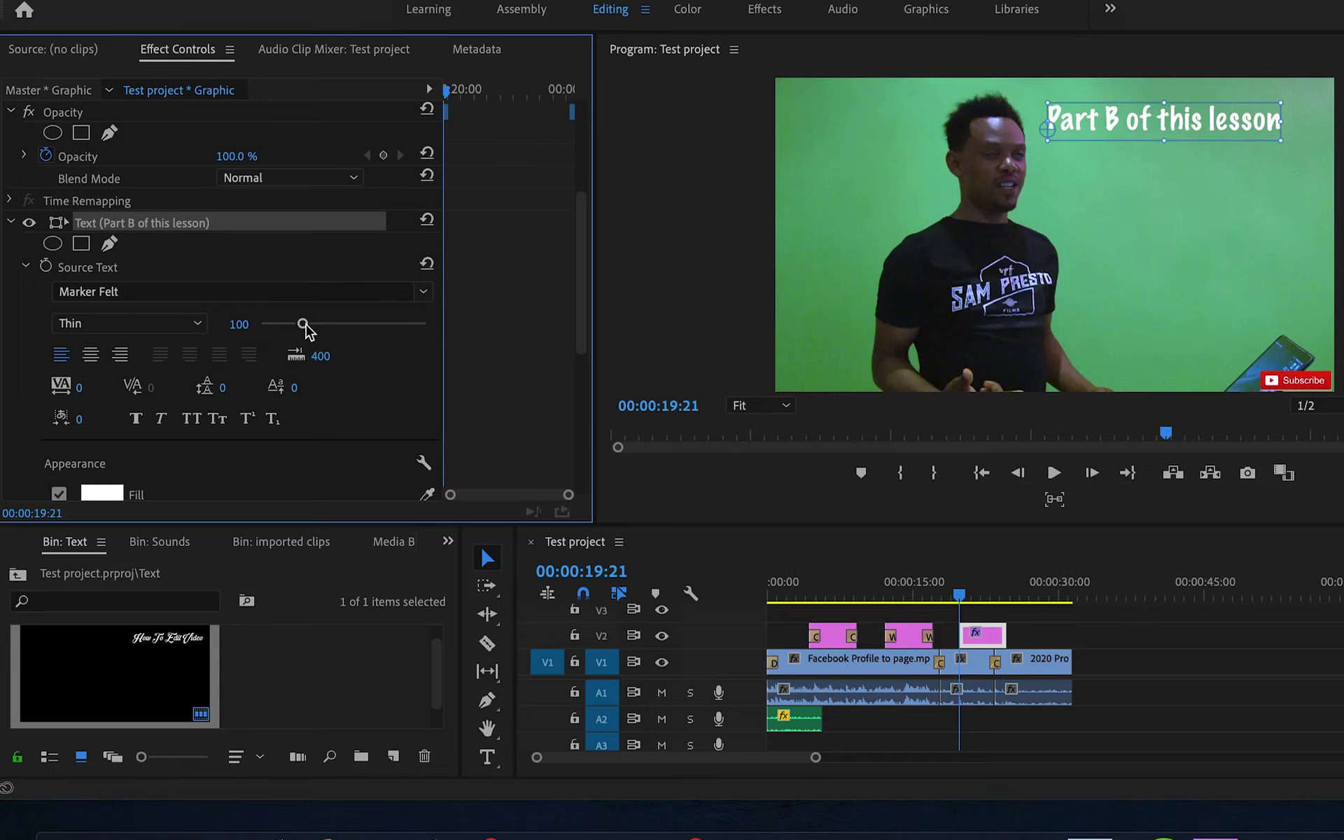
pyautogui.moveTo(306, 327)
pyautogui.mouseDown()
pyautogui.moveTo(375, 331)
pyautogui.moveTo(299, 339)
pyautogui.mouseUp()
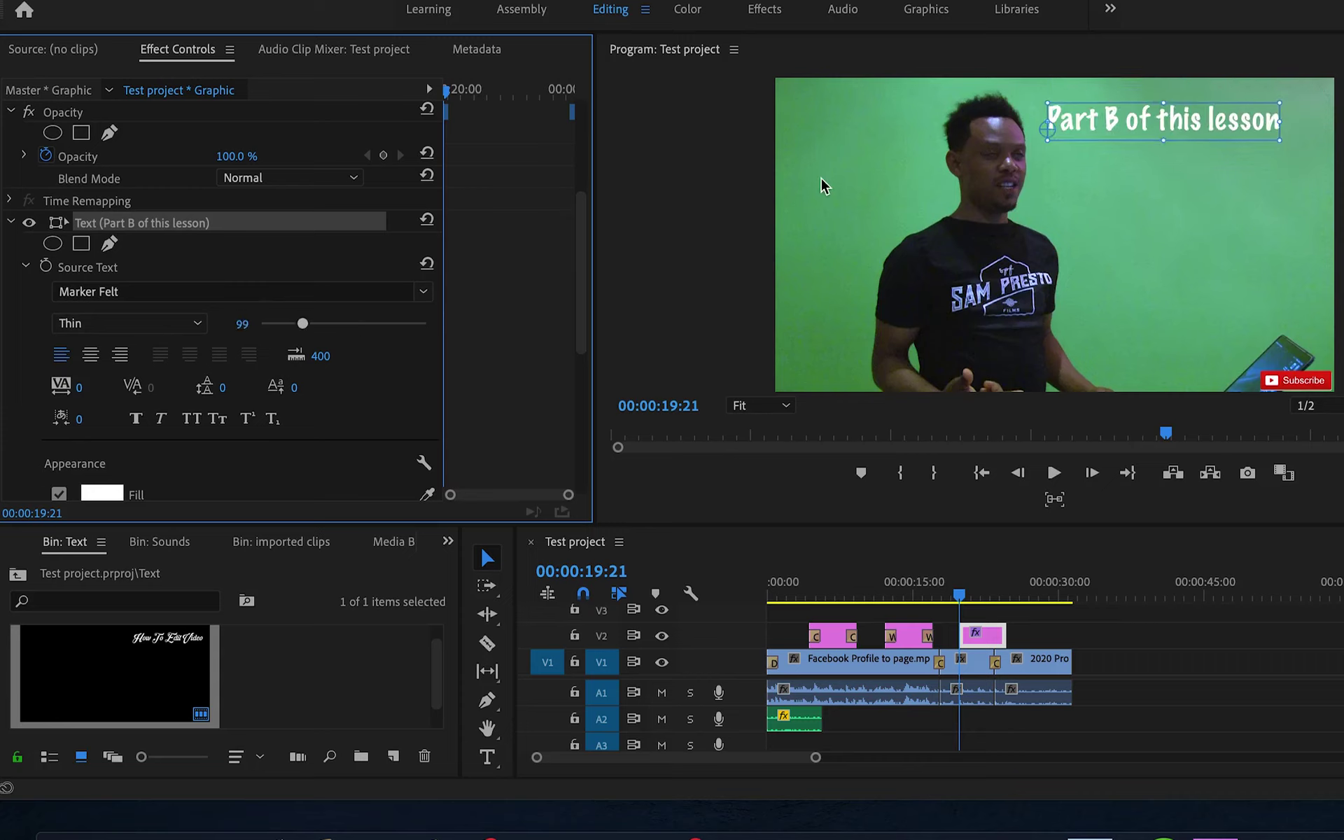
# Move the text slightly lower in the frame and break it into two lines before "this lesson".
pyautogui.moveTo(1172, 126); pyautogui.dragTo(1176, 170)
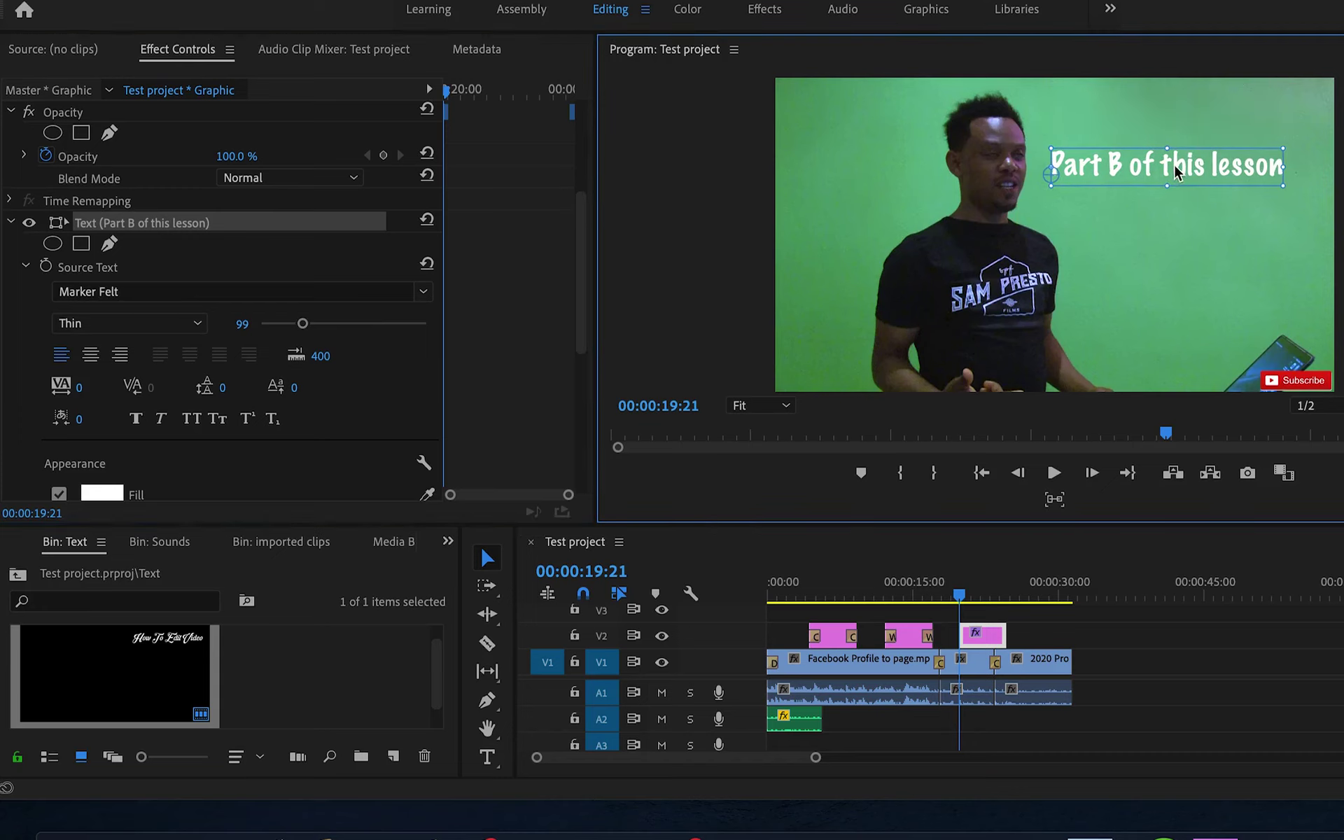
pyautogui.doubleClick(1161, 164)
pyautogui.click(1161, 164)
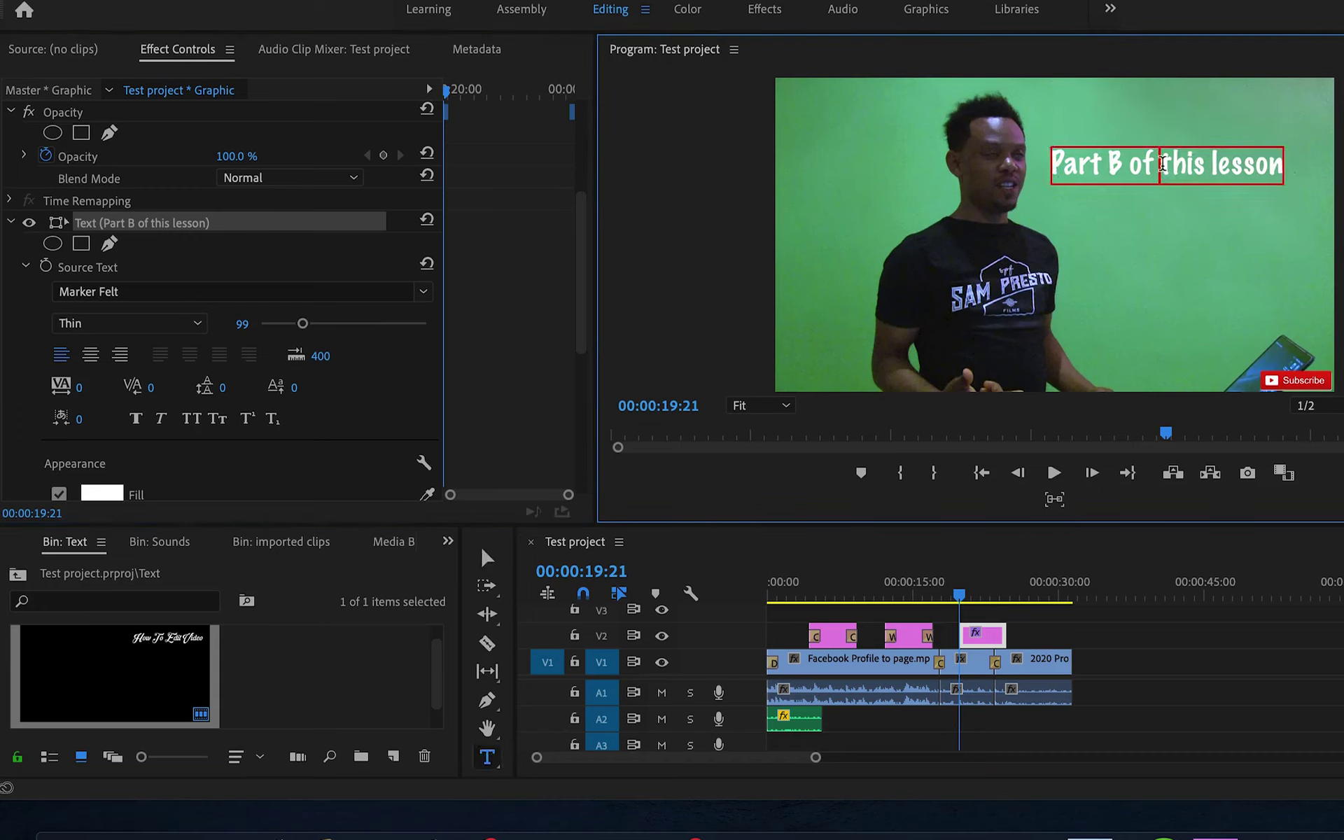
pyautogui.press('Return')
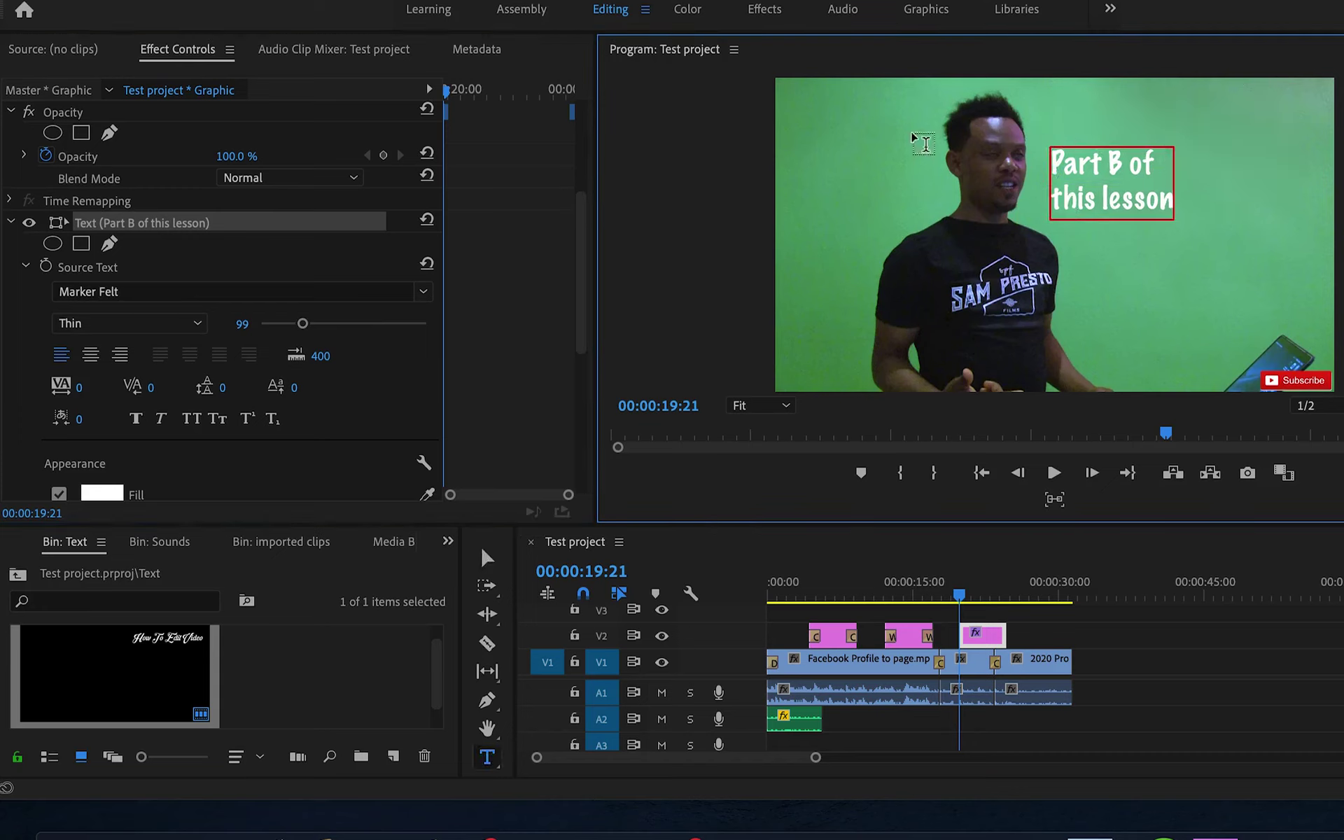
pyautogui.click(488, 558)
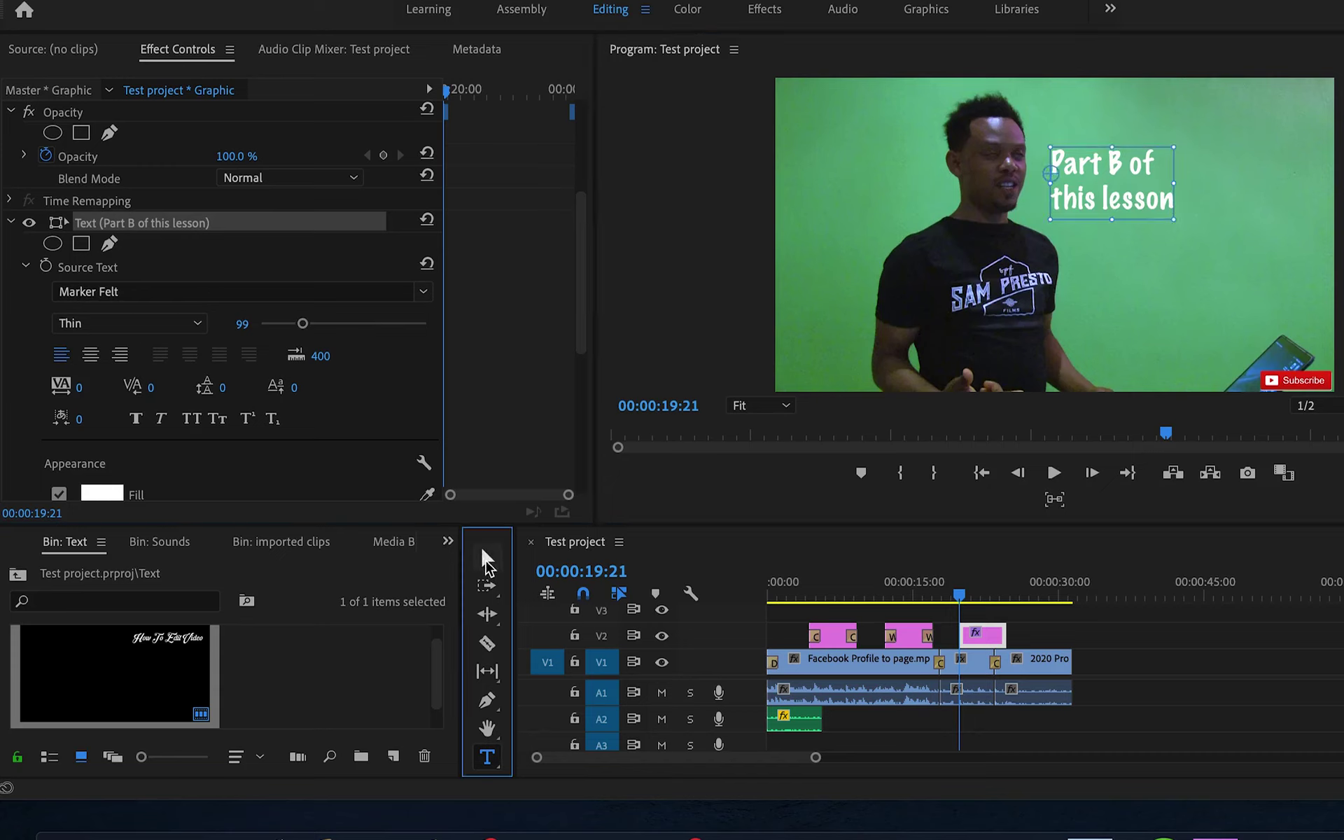
# Move the two-line text into the upper right corner of the video and enlarge it to font size 160.
pyautogui.moveTo(1106, 184); pyautogui.dragTo(1170, 145)
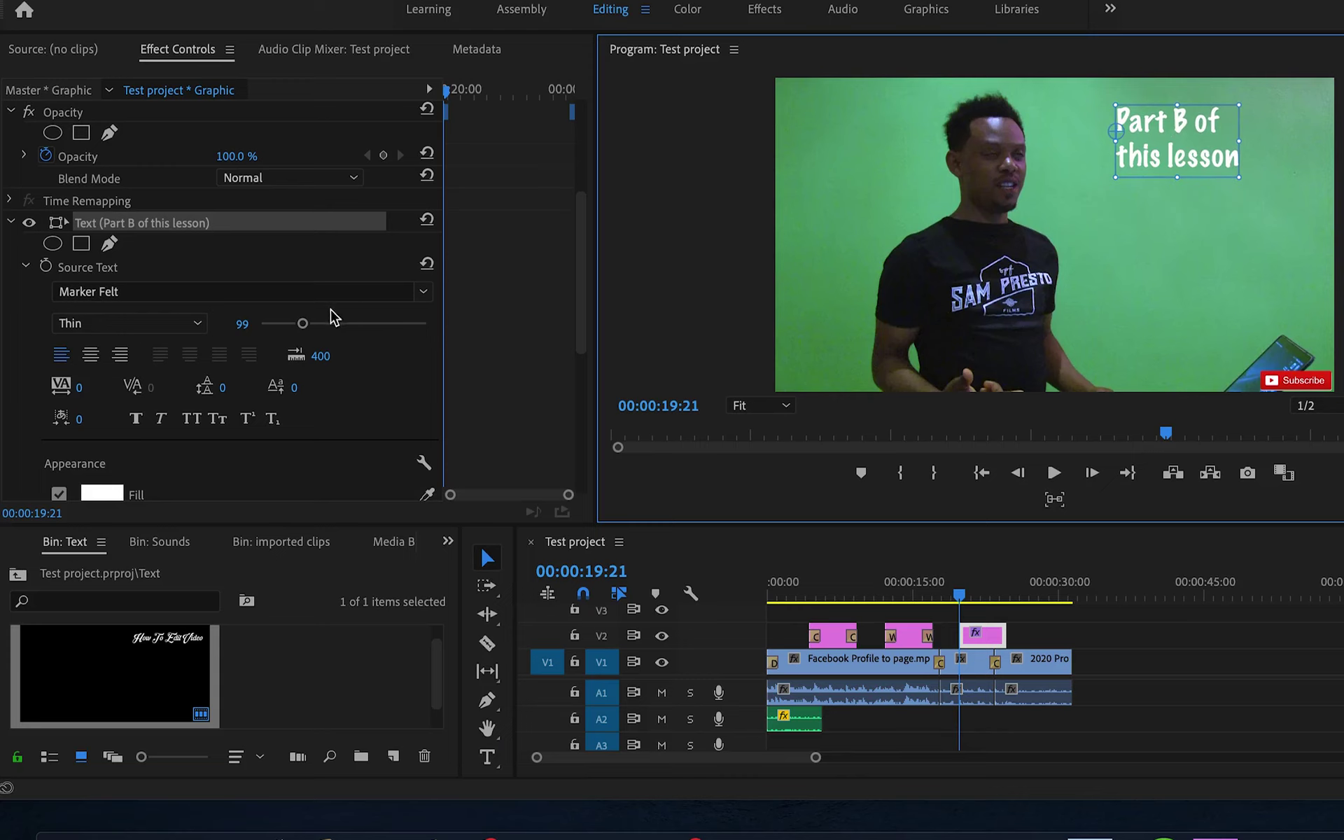
pyautogui.moveTo(302, 323); pyautogui.dragTo(328, 348)
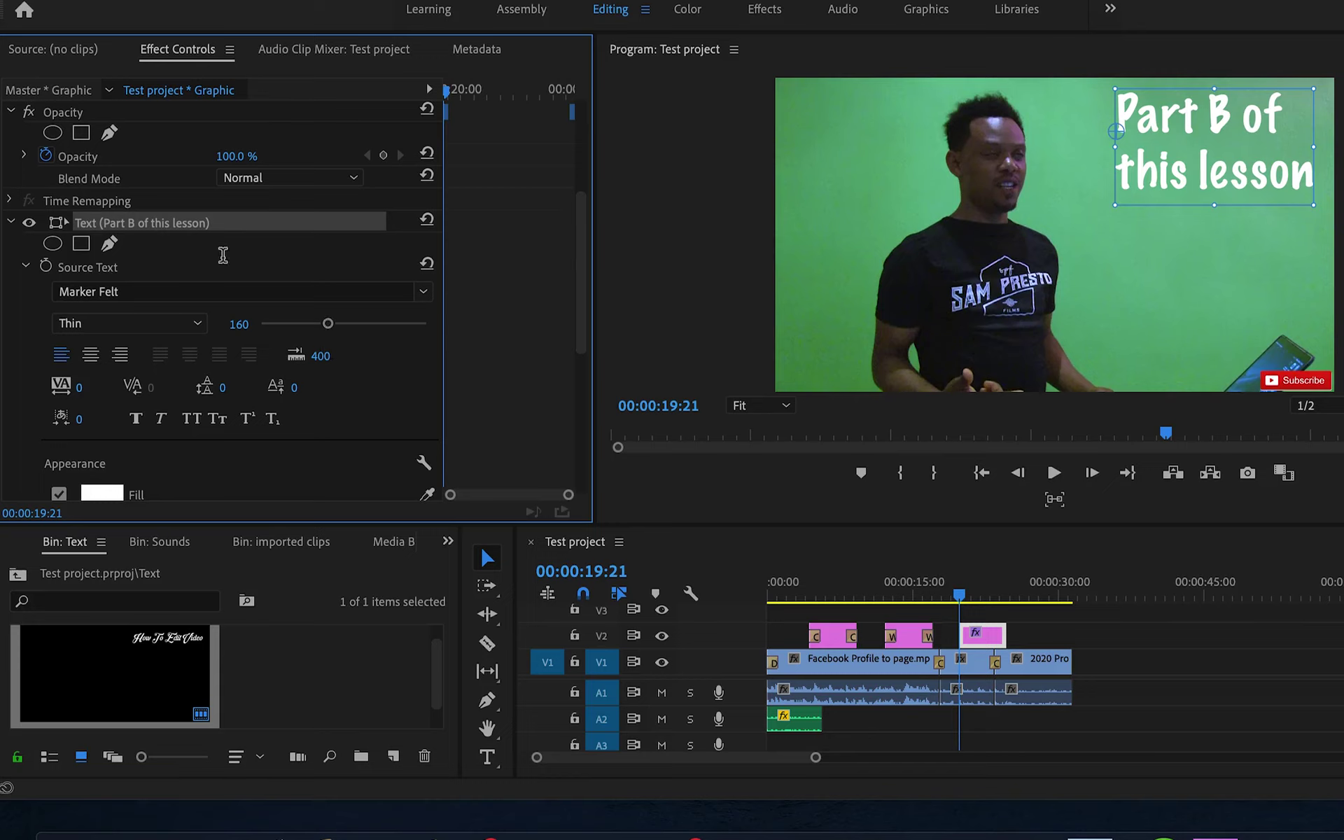
pyautogui.moveTo(583, 311); pyautogui.dragTo(579, 351)
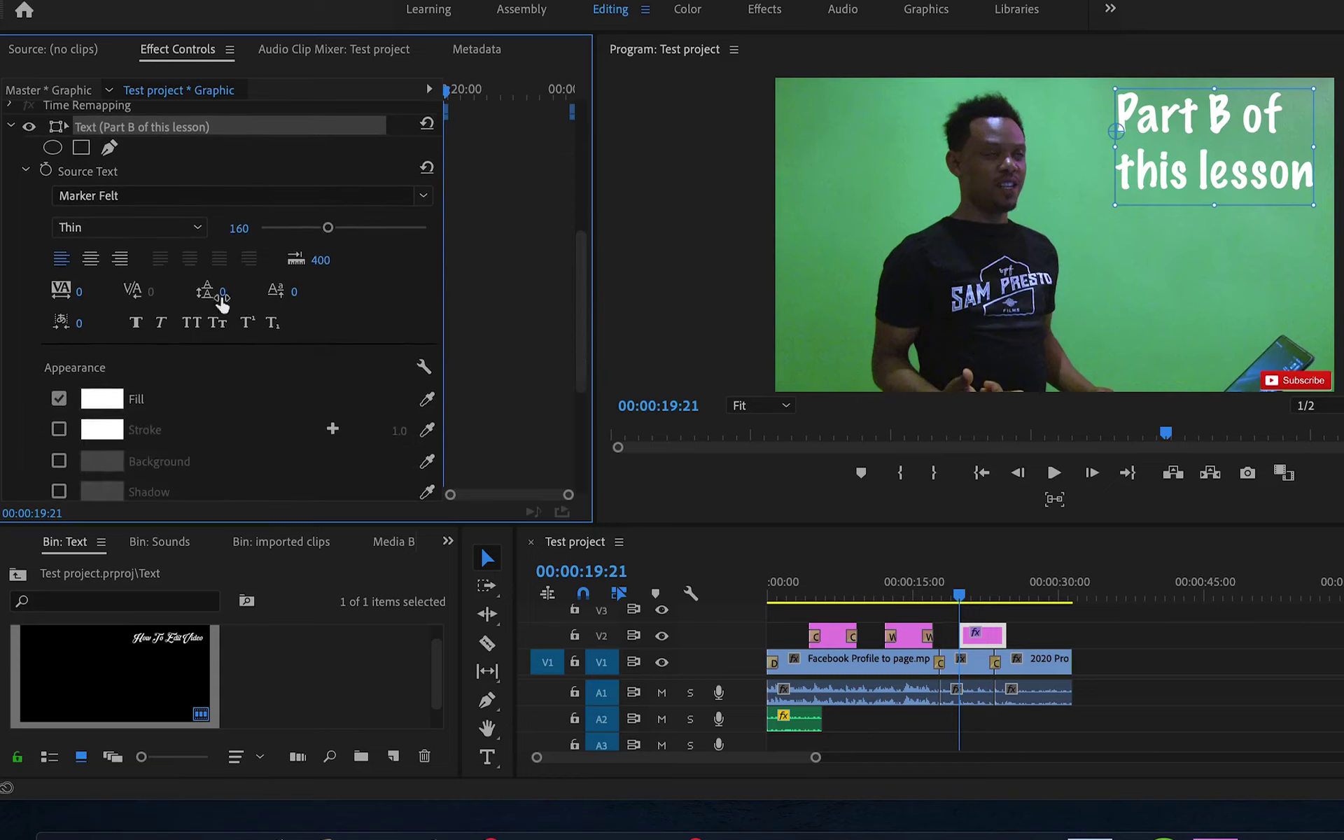
# Change the fill colour of the "Part B of this lesson" text to a dark orange.
pyautogui.moveTo(578, 301); pyautogui.dragTo(579, 345)
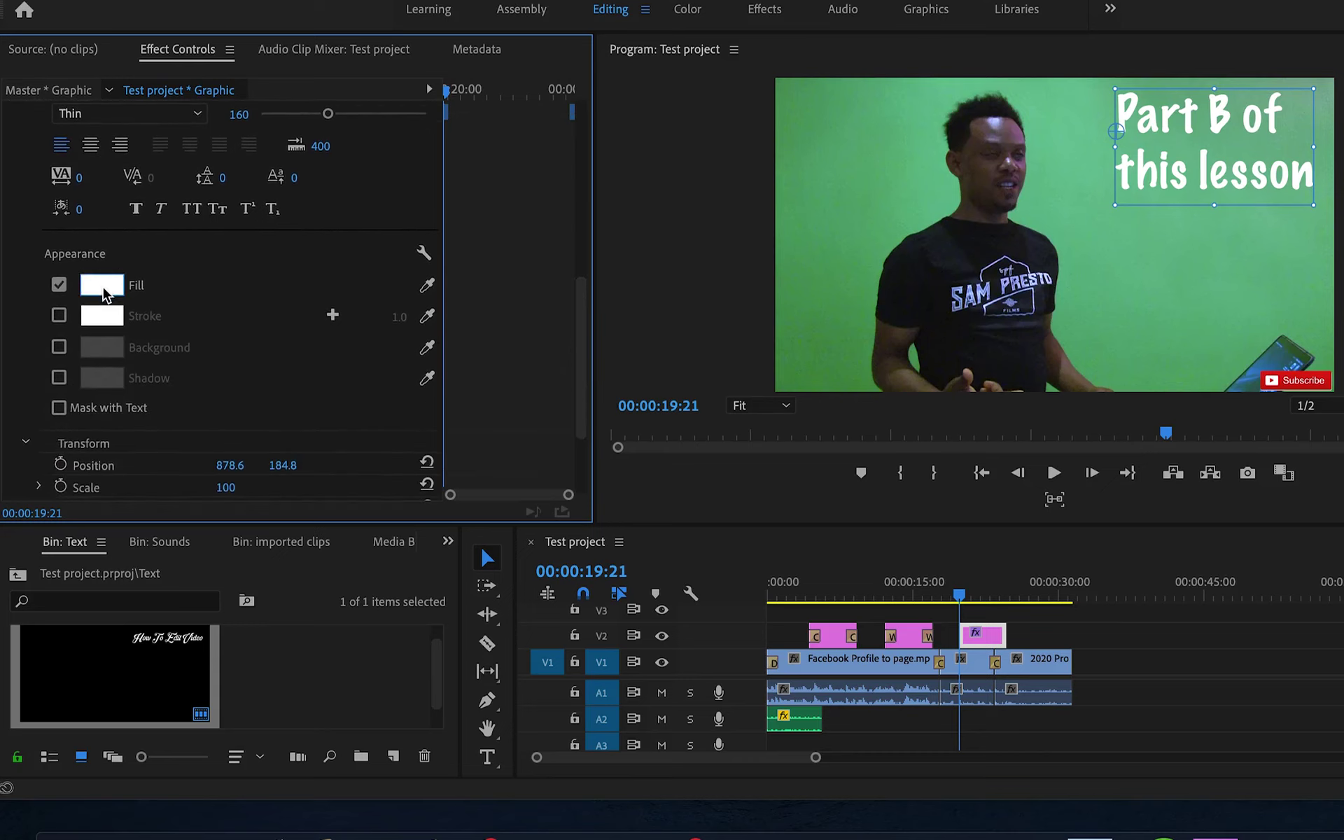
pyautogui.click(102, 284)
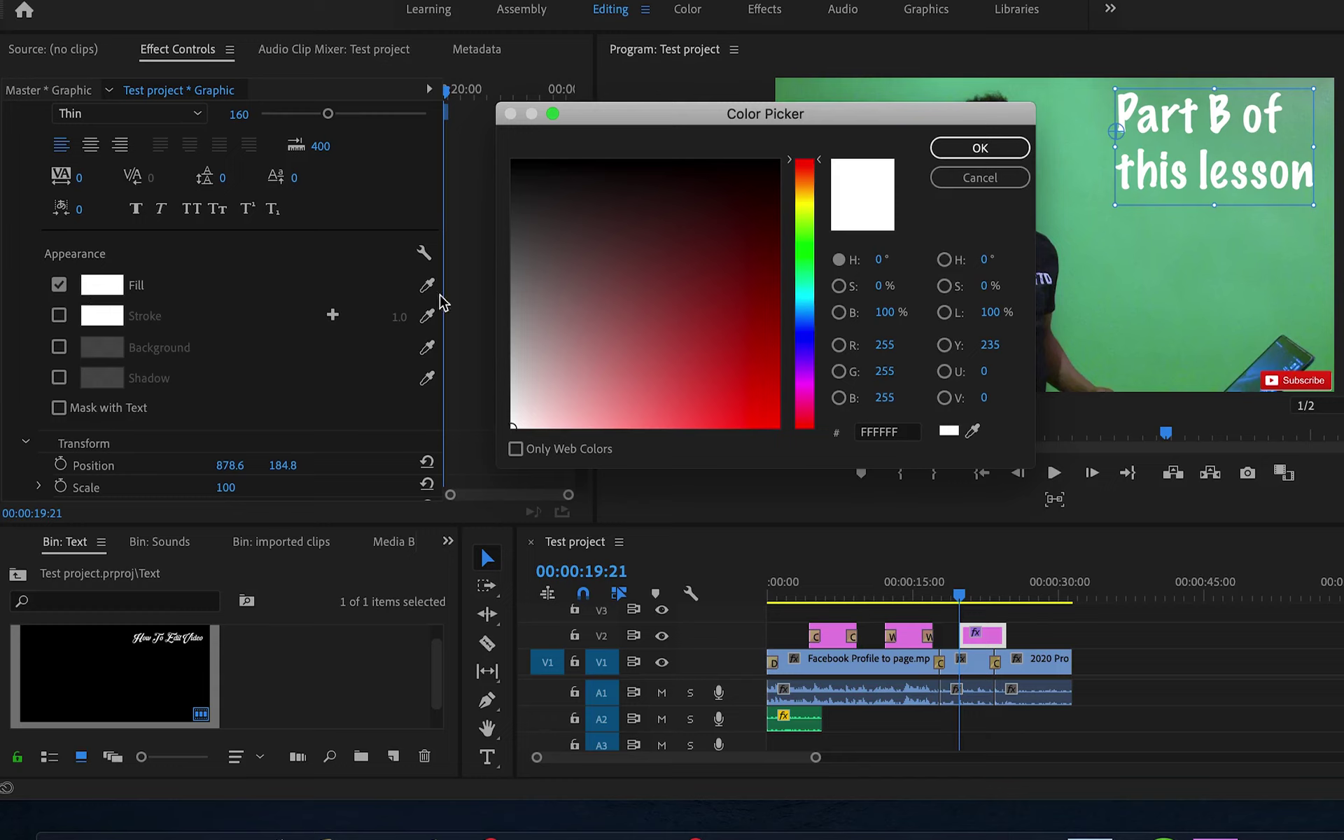
pyautogui.click(753, 323)
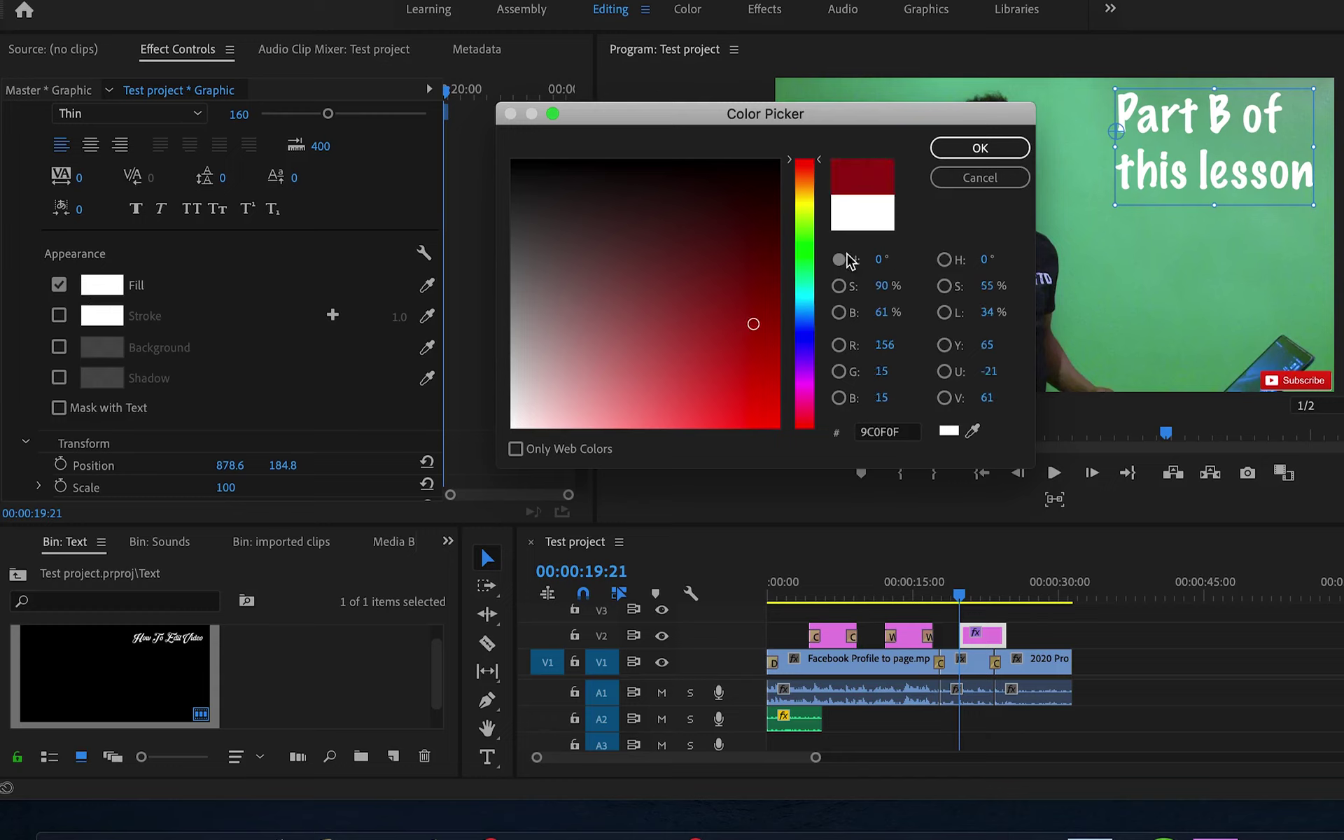
pyautogui.click(807, 210)
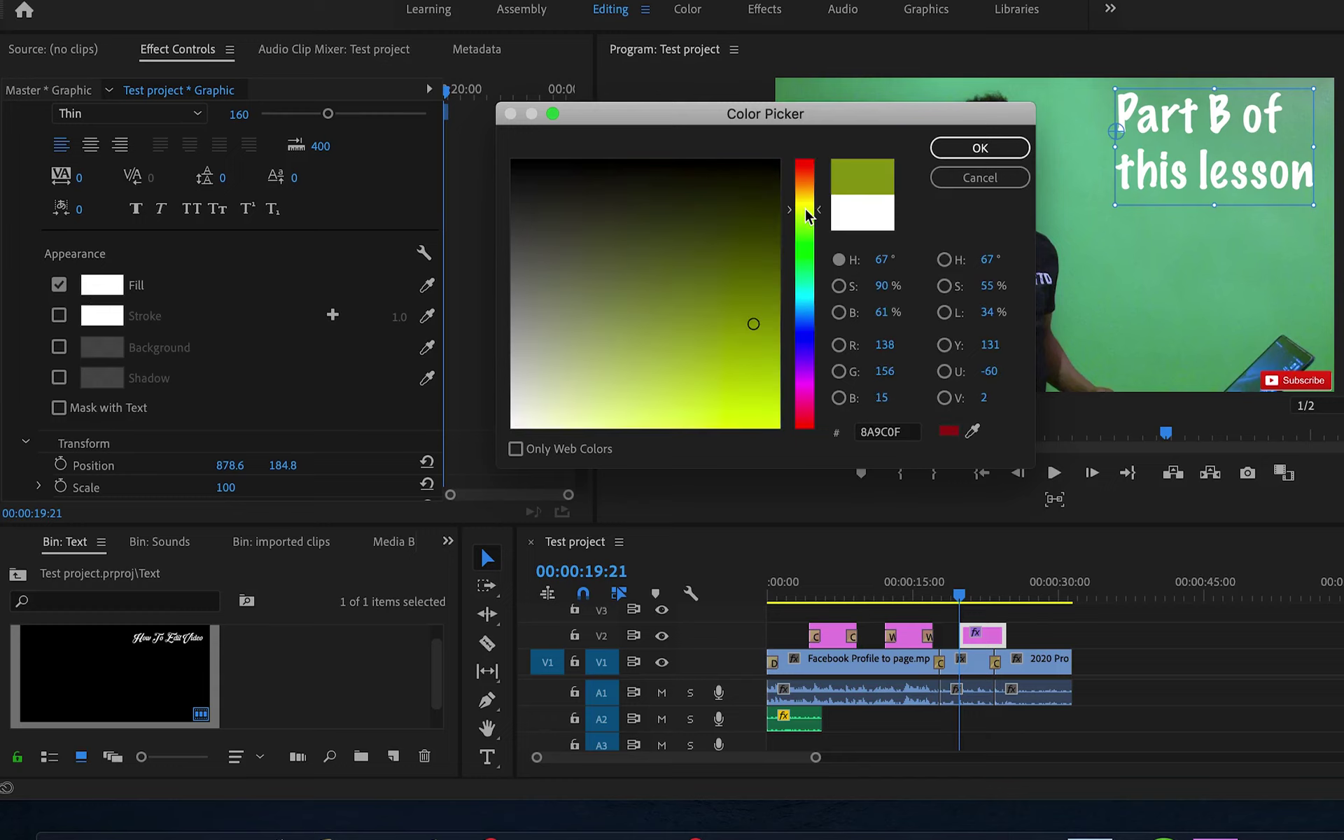
pyautogui.moveTo(807, 193); pyautogui.dragTo(808, 179)
pyautogui.click(745, 351)
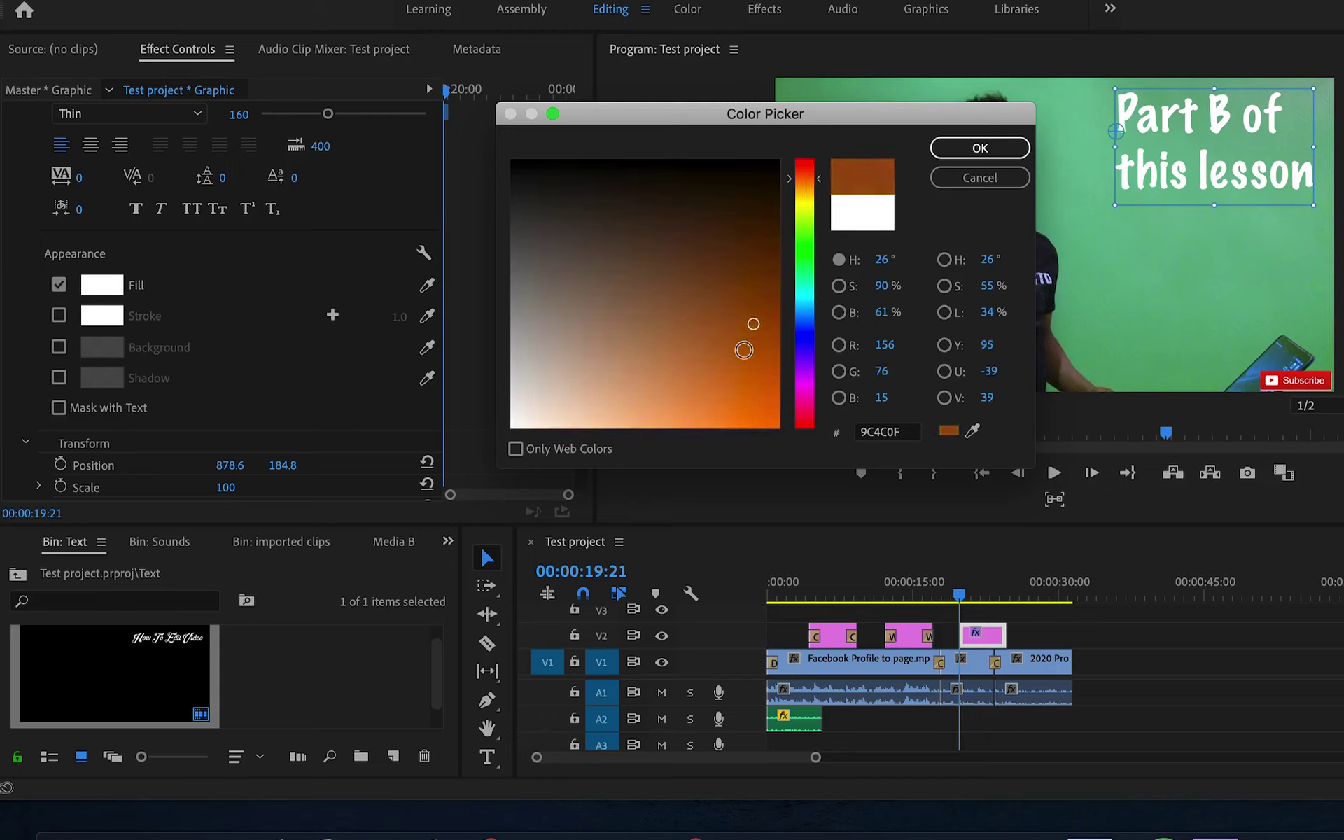
pyautogui.click(984, 145)
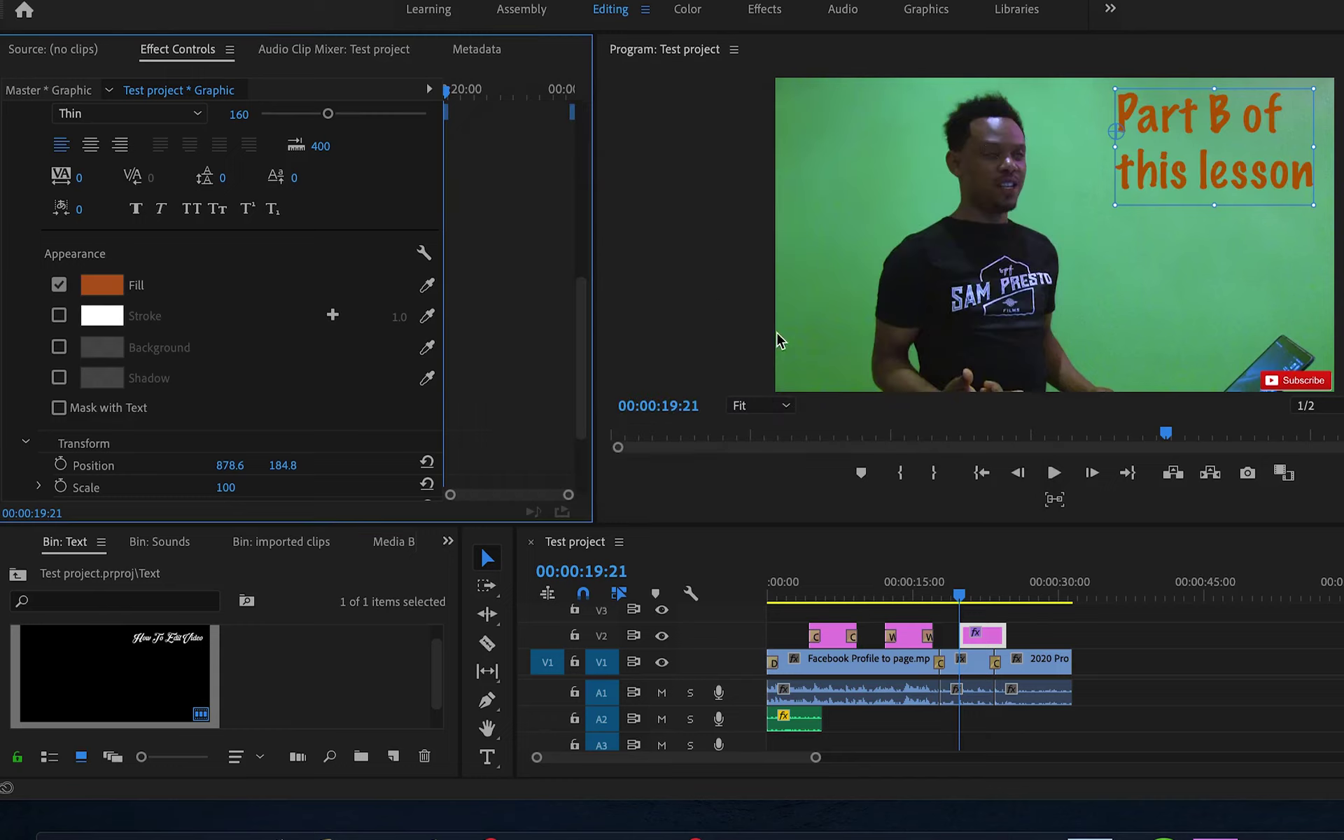
# Enable the text's white stroke at width 1.0, trying a background behind the letters and switching it off again.
pyautogui.click(61, 318)
pyautogui.click(59, 347)
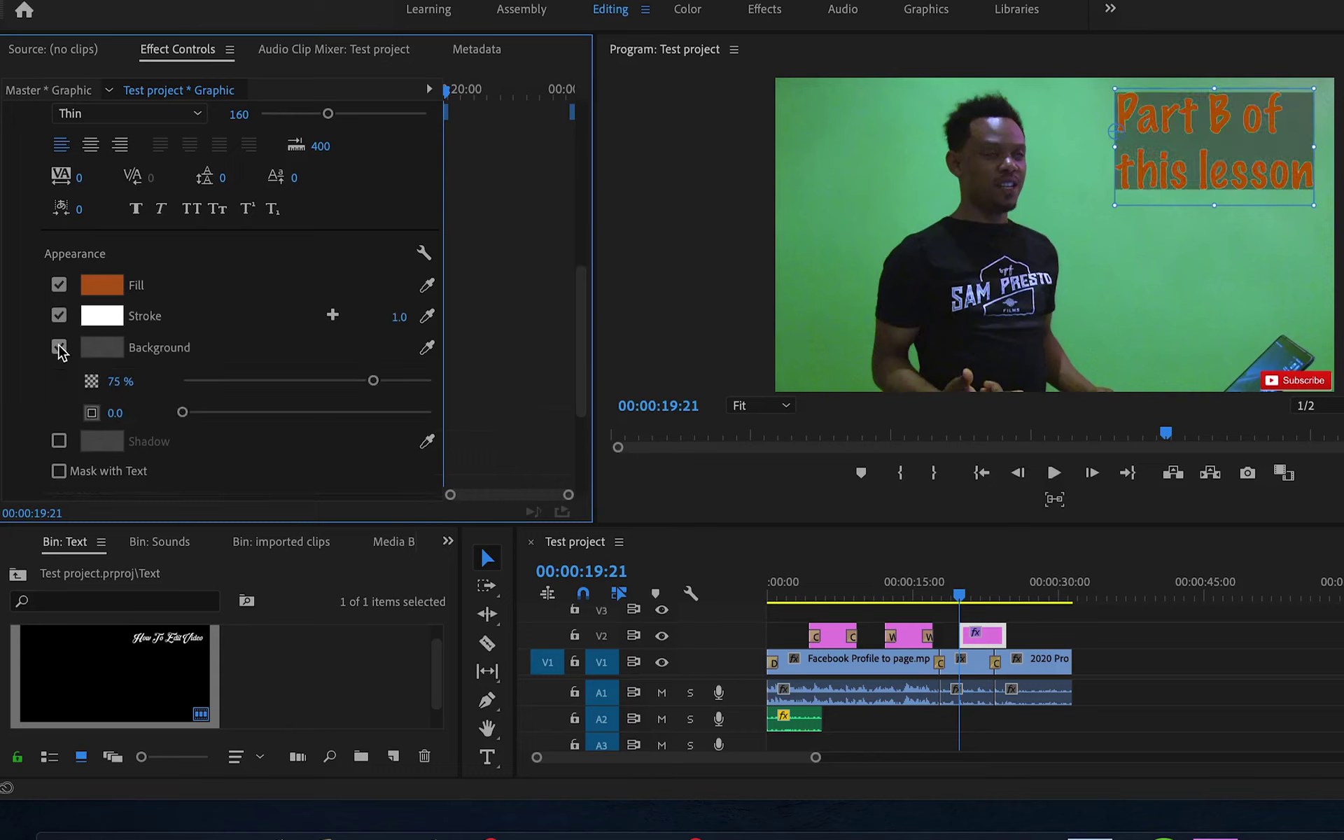
pyautogui.click(60, 347)
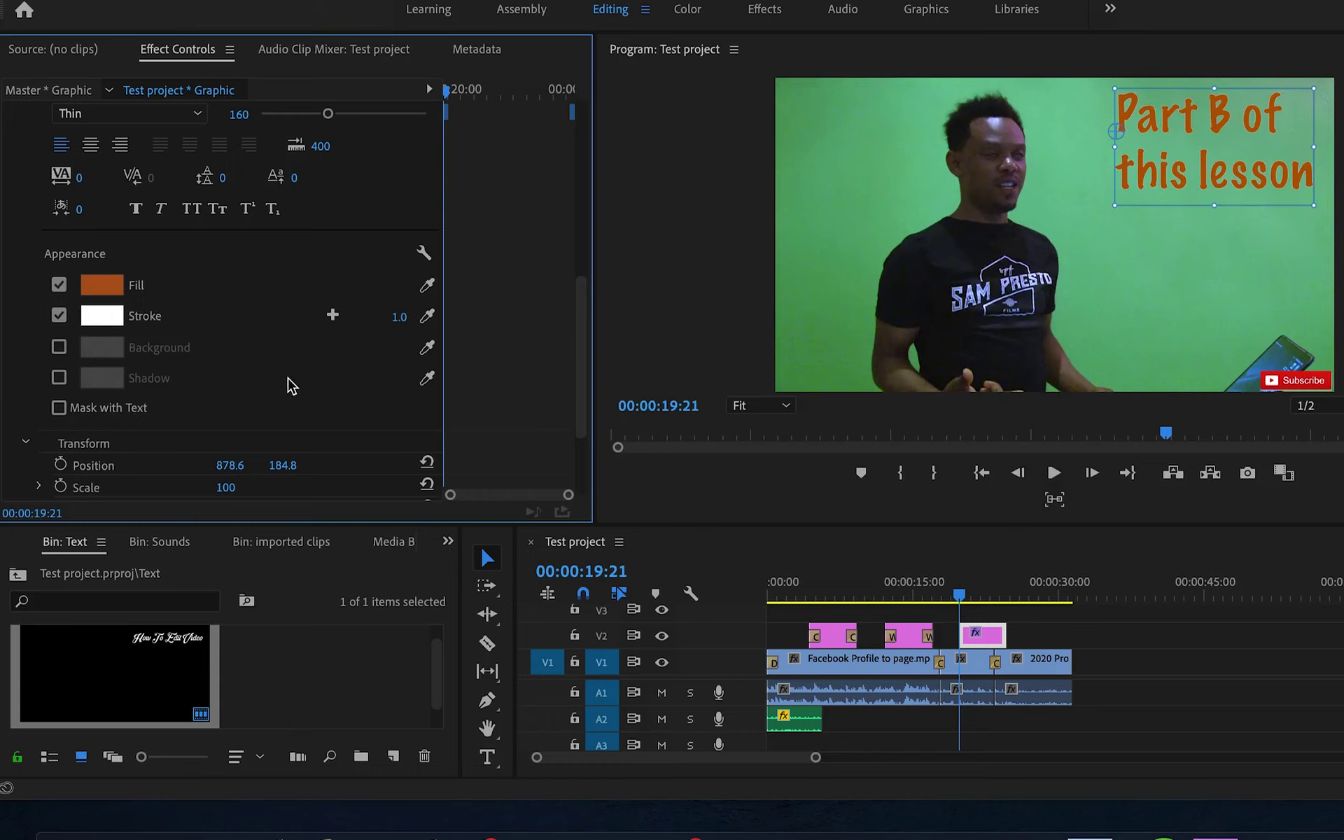
# Keyframe the text's Scale from 100 at 00:00:19:21 to 126 at 00:00:21:06.
pyautogui.moveTo(582, 324); pyautogui.dragTo(582, 359)
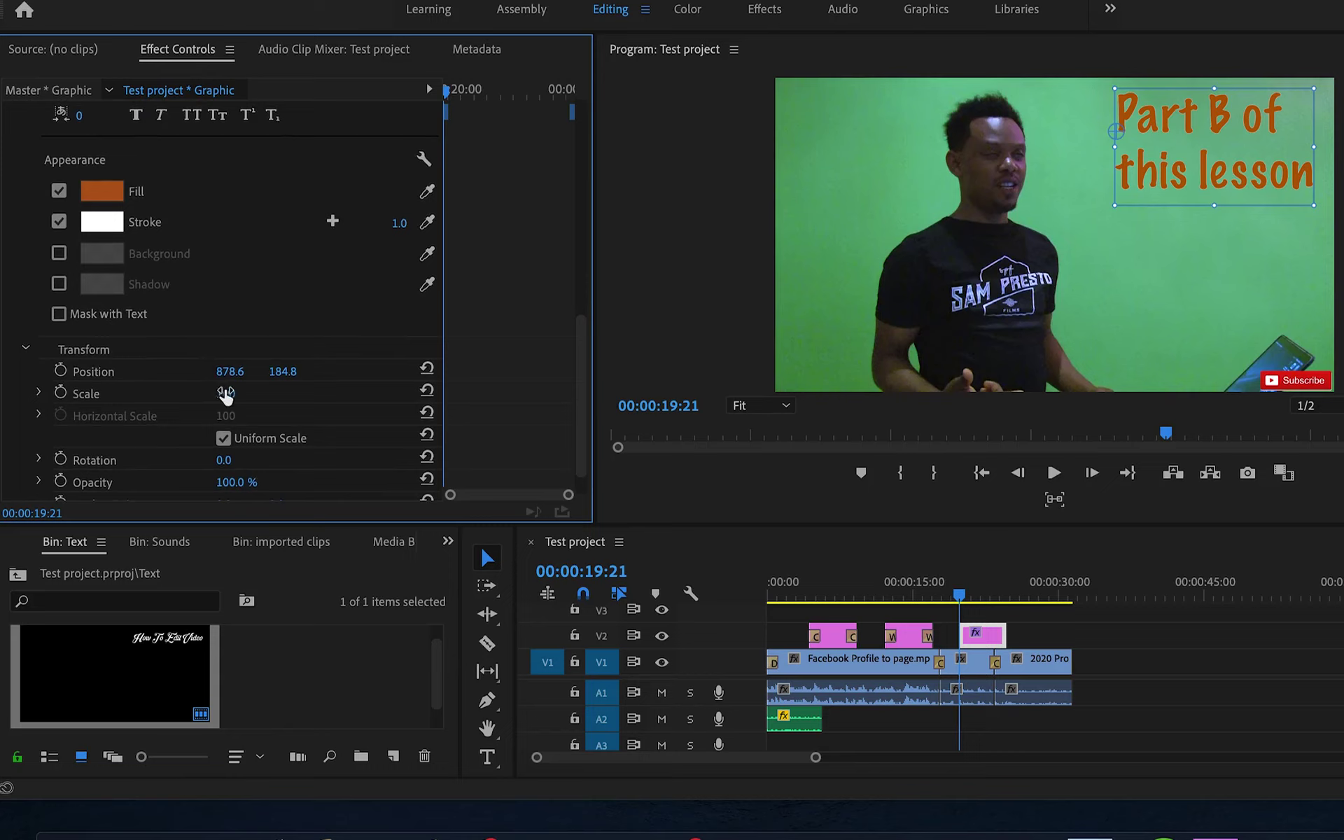
pyautogui.moveTo(225, 393)
pyautogui.mouseDown()
pyautogui.moveTo(246, 393)
pyautogui.moveTo(234, 393)
pyautogui.mouseUp()
pyautogui.click(61, 393)
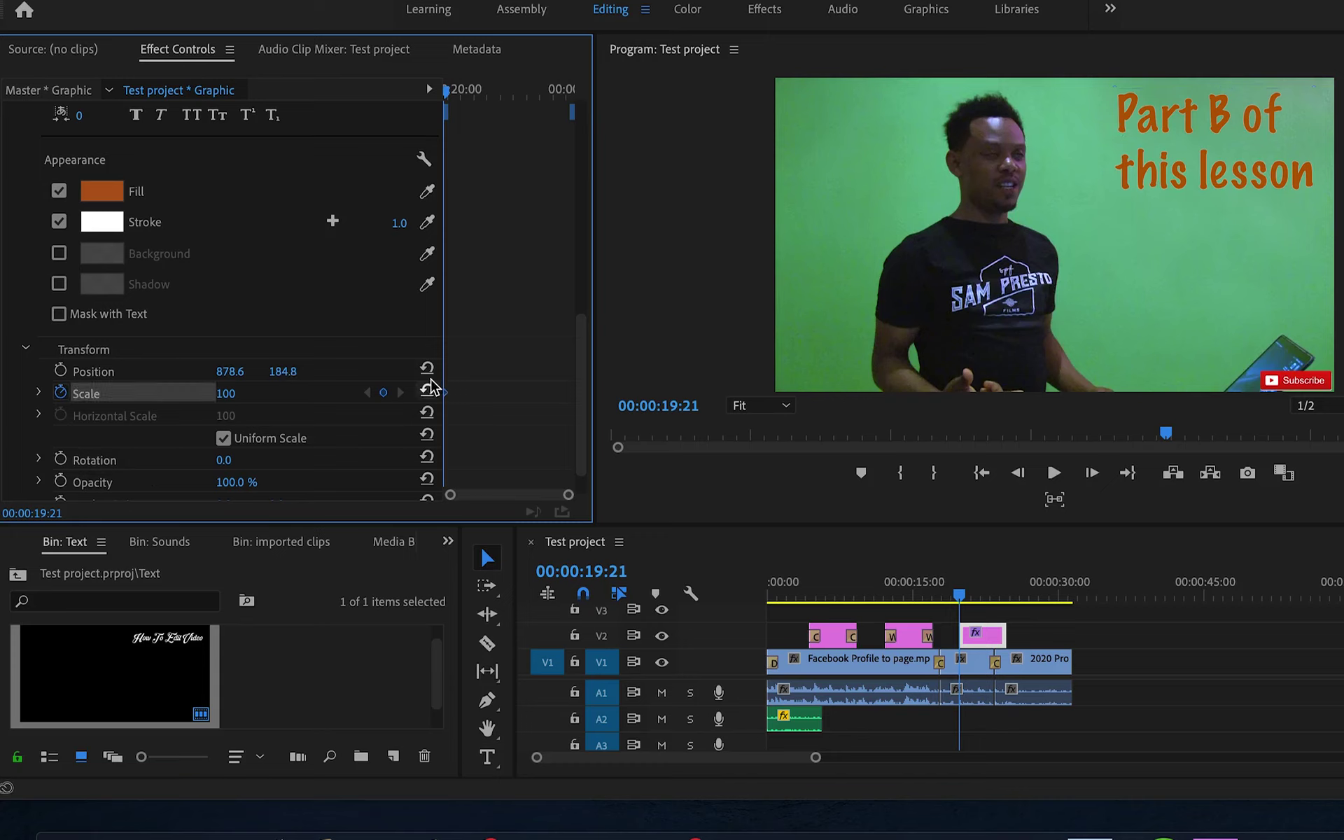
pyautogui.moveTo(461, 98); pyautogui.dragTo(480, 91)
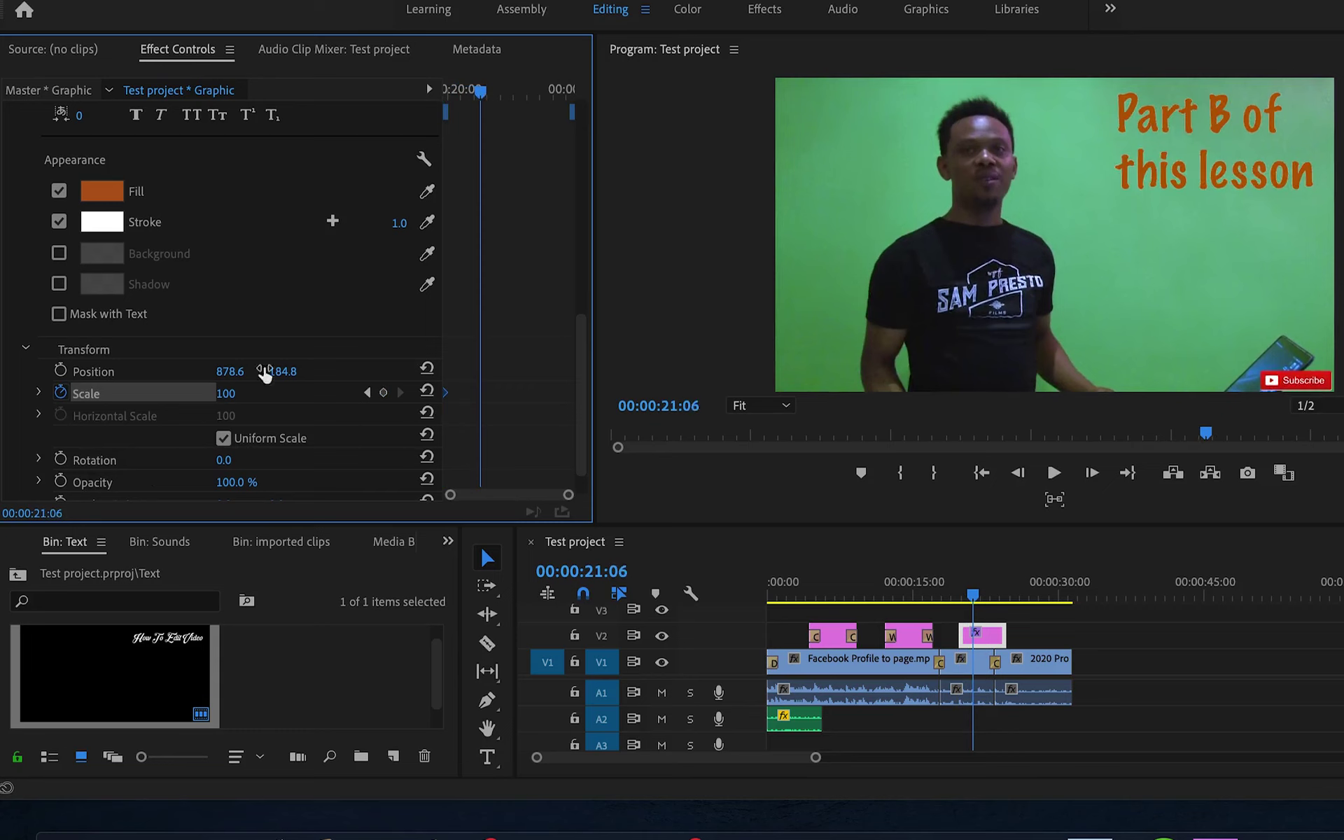
pyautogui.moveTo(225, 394); pyautogui.dragTo(245, 393)
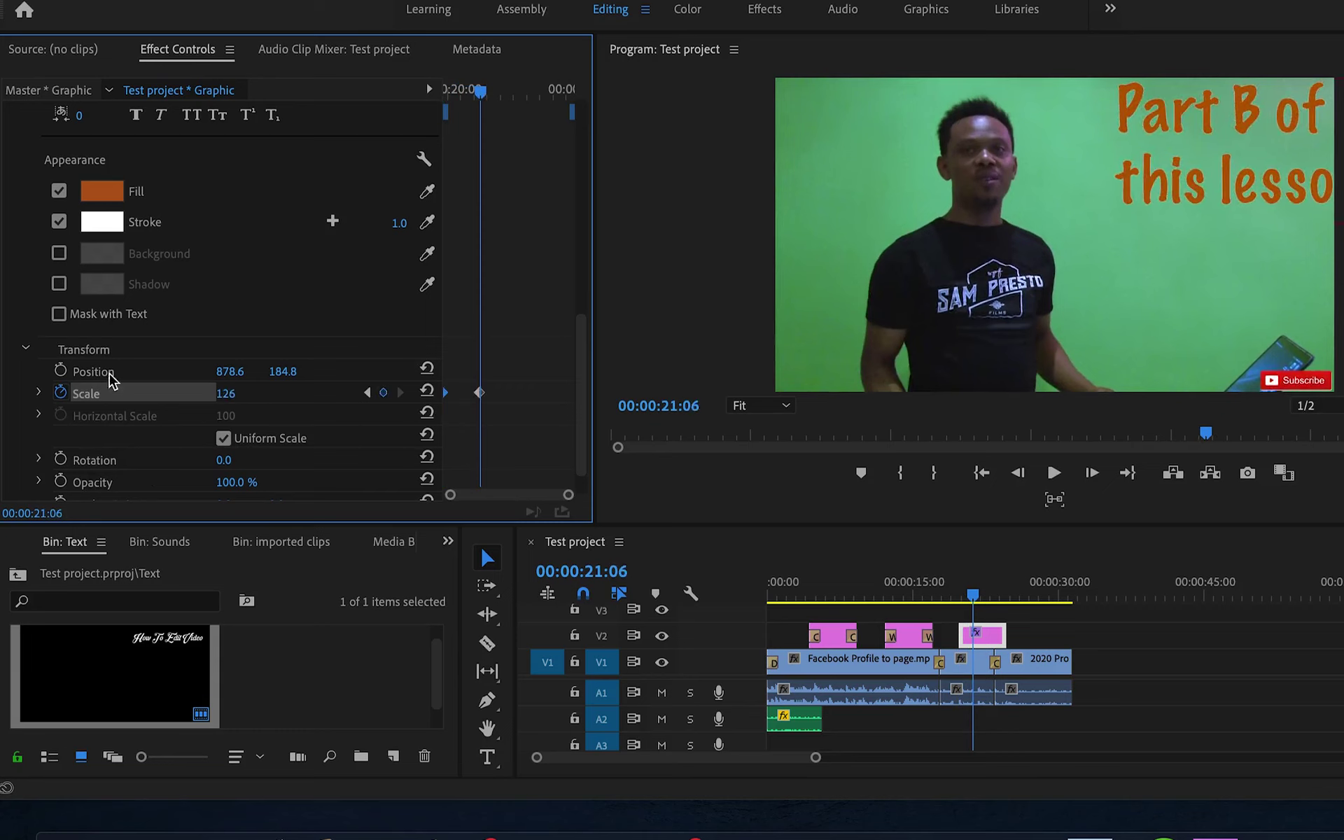
# Keyframe the text's Position, starting at the clip's beginning and reaching 750.6, 215.8 at 00:00:21:06.
pyautogui.click(60, 370)
pyautogui.moveTo(478, 371); pyautogui.dragTo(376, 381)
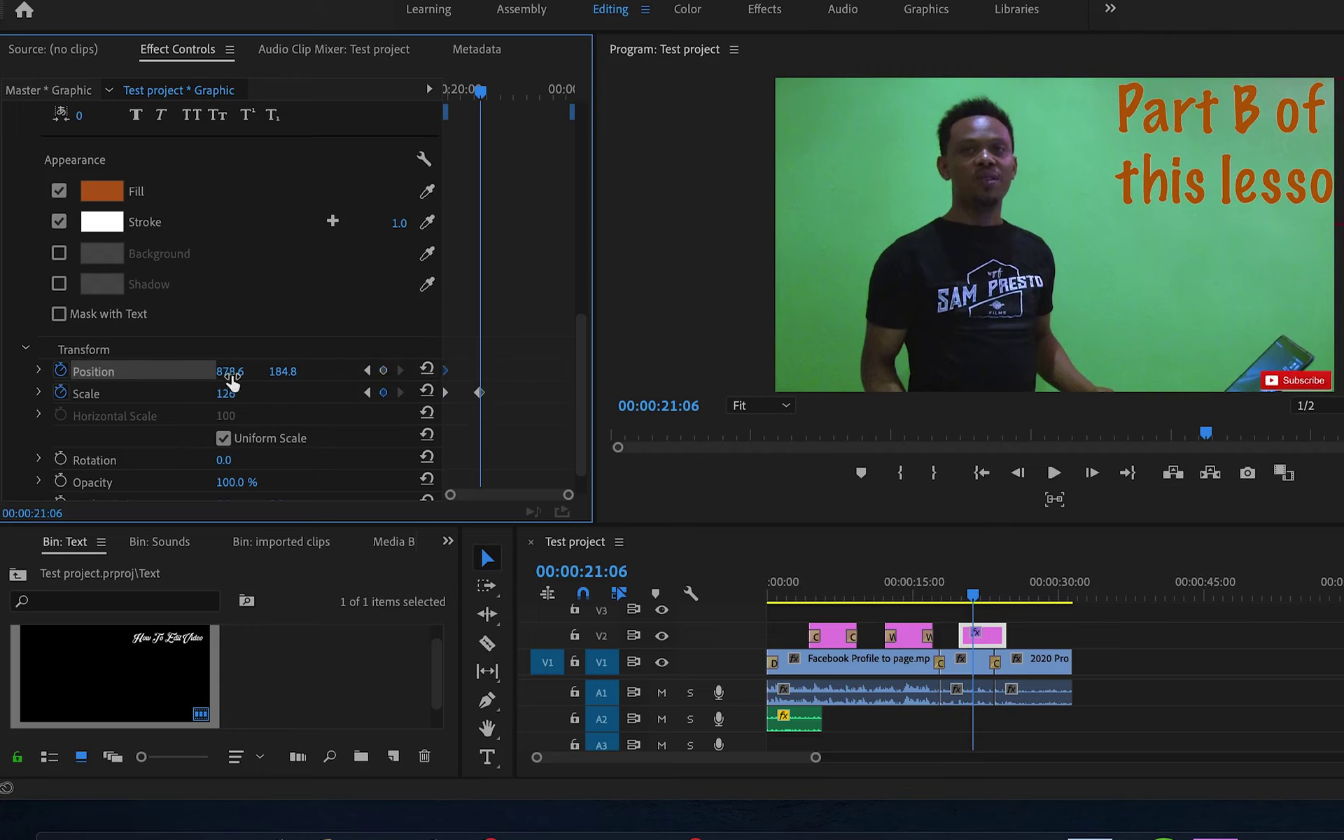
pyautogui.moveTo(225, 383); pyautogui.dragTo(135, 383)
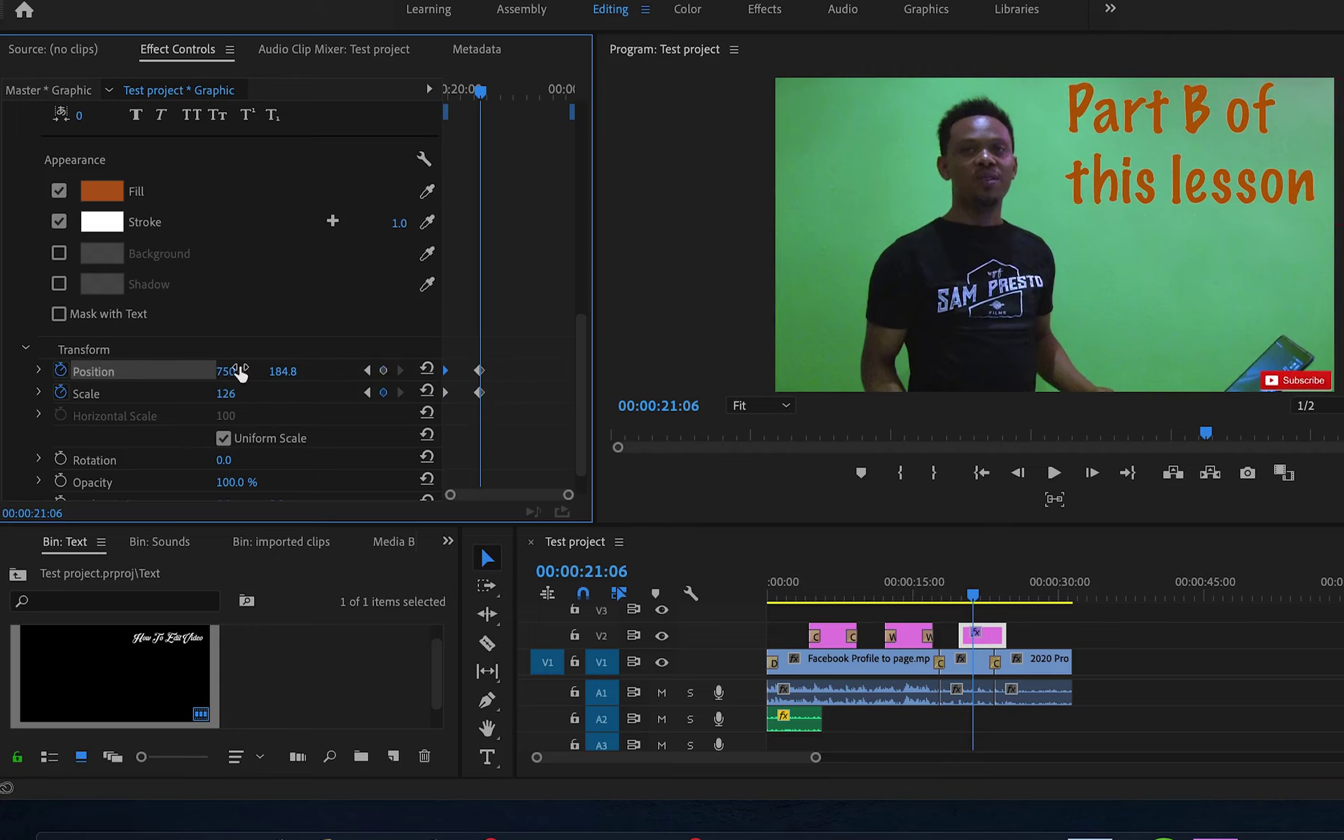
pyautogui.moveTo(283, 374); pyautogui.dragTo(305, 374)
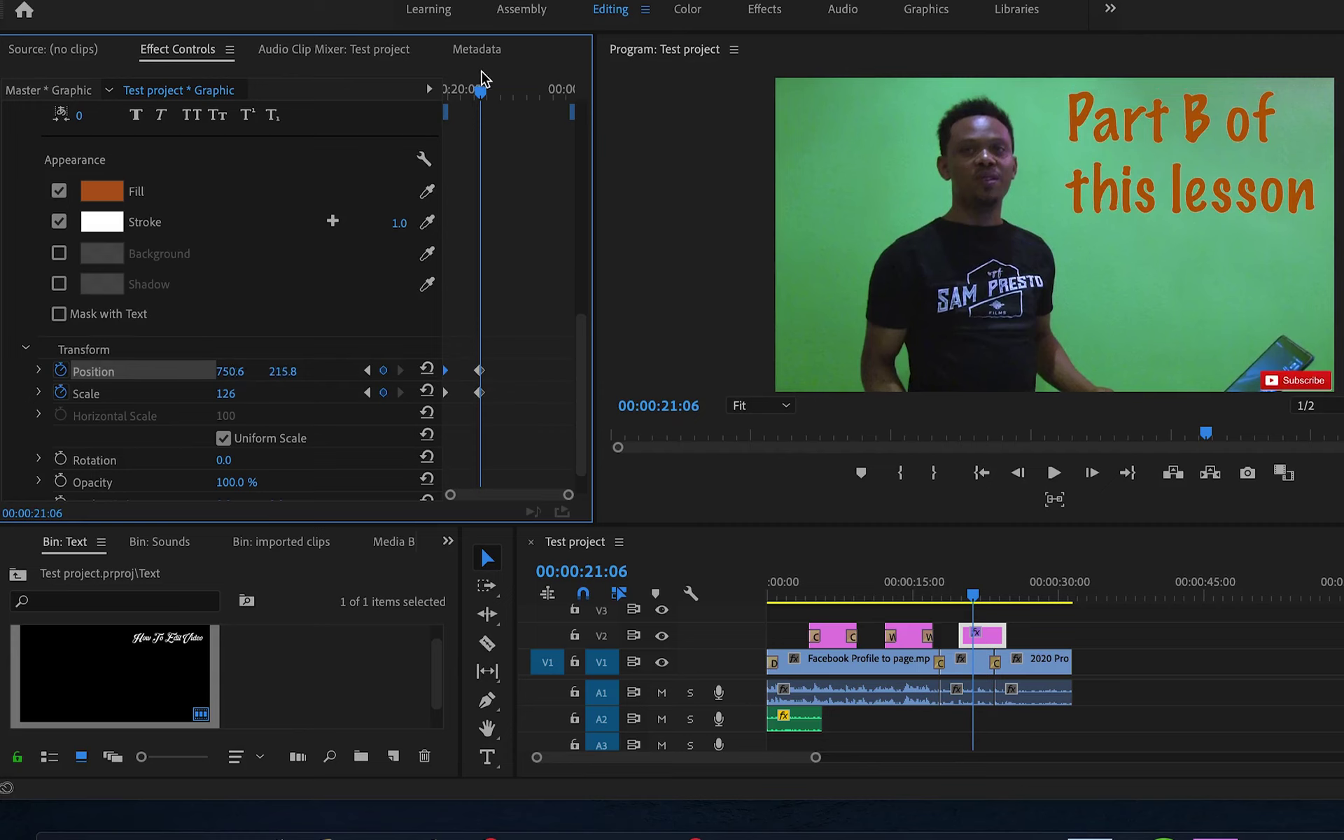
# Play the text animation from the start of the graphic clip to check the growth and movement, and return near its beginning.
pyautogui.moveTo(480, 89); pyautogui.dragTo(397, 111)
pyautogui.press('space')
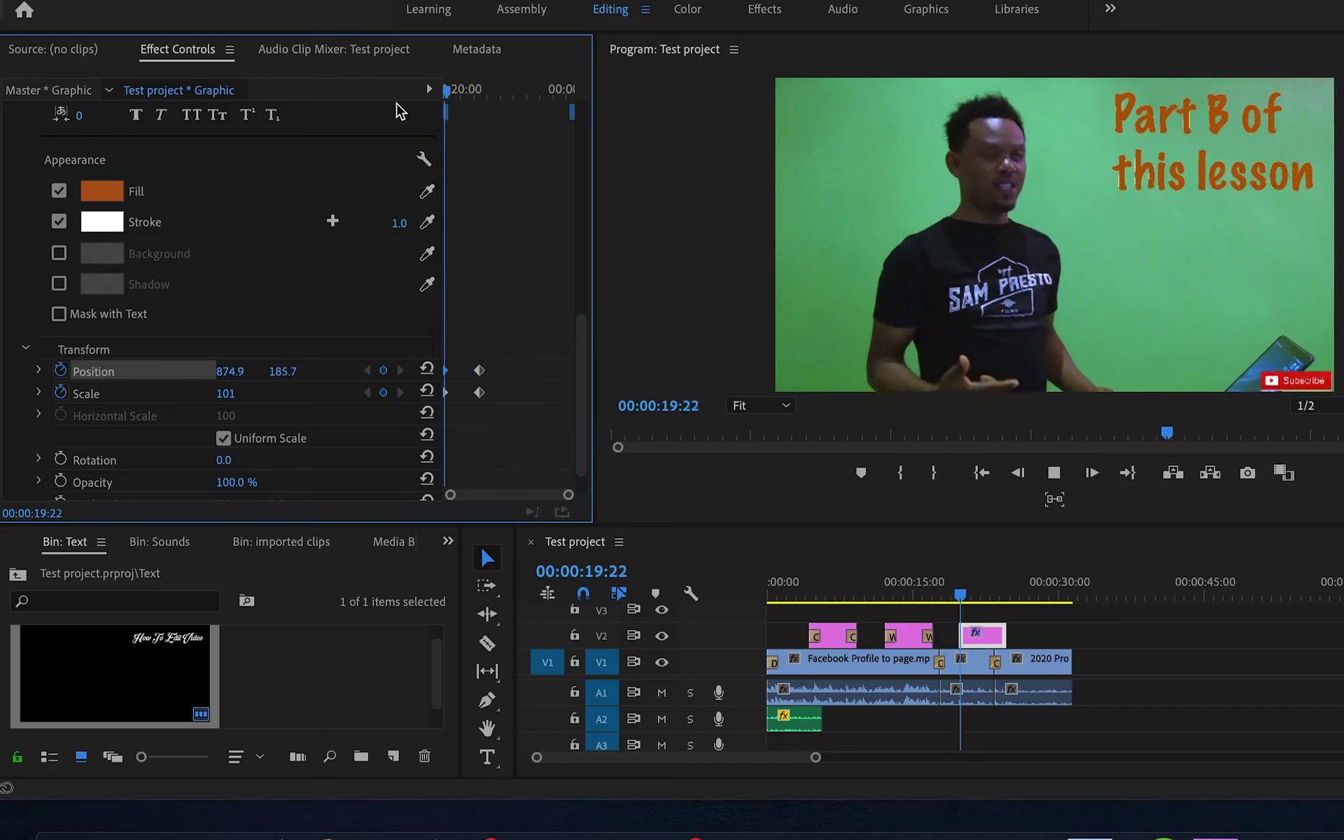
pyautogui.press('space')
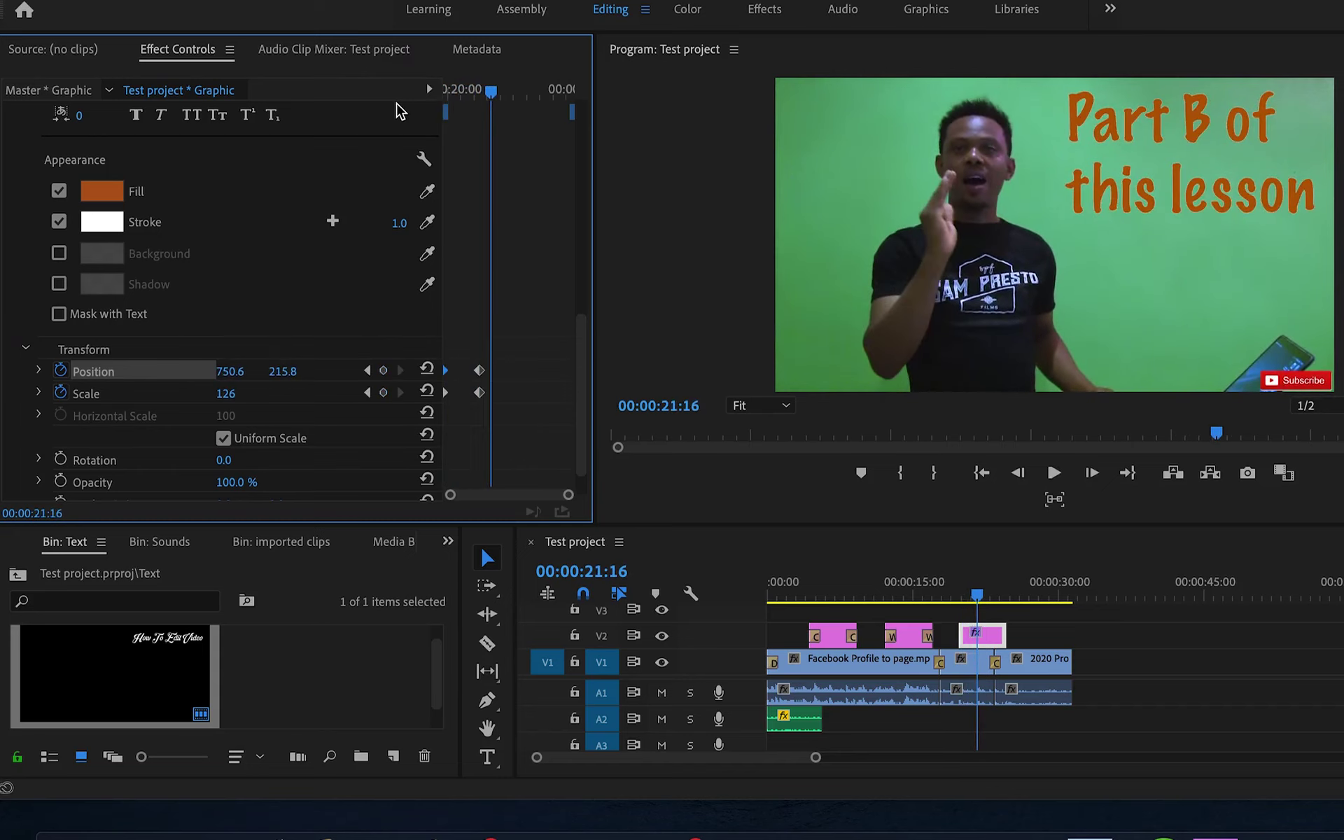
pyautogui.moveTo(489, 89); pyautogui.dragTo(404, 113)
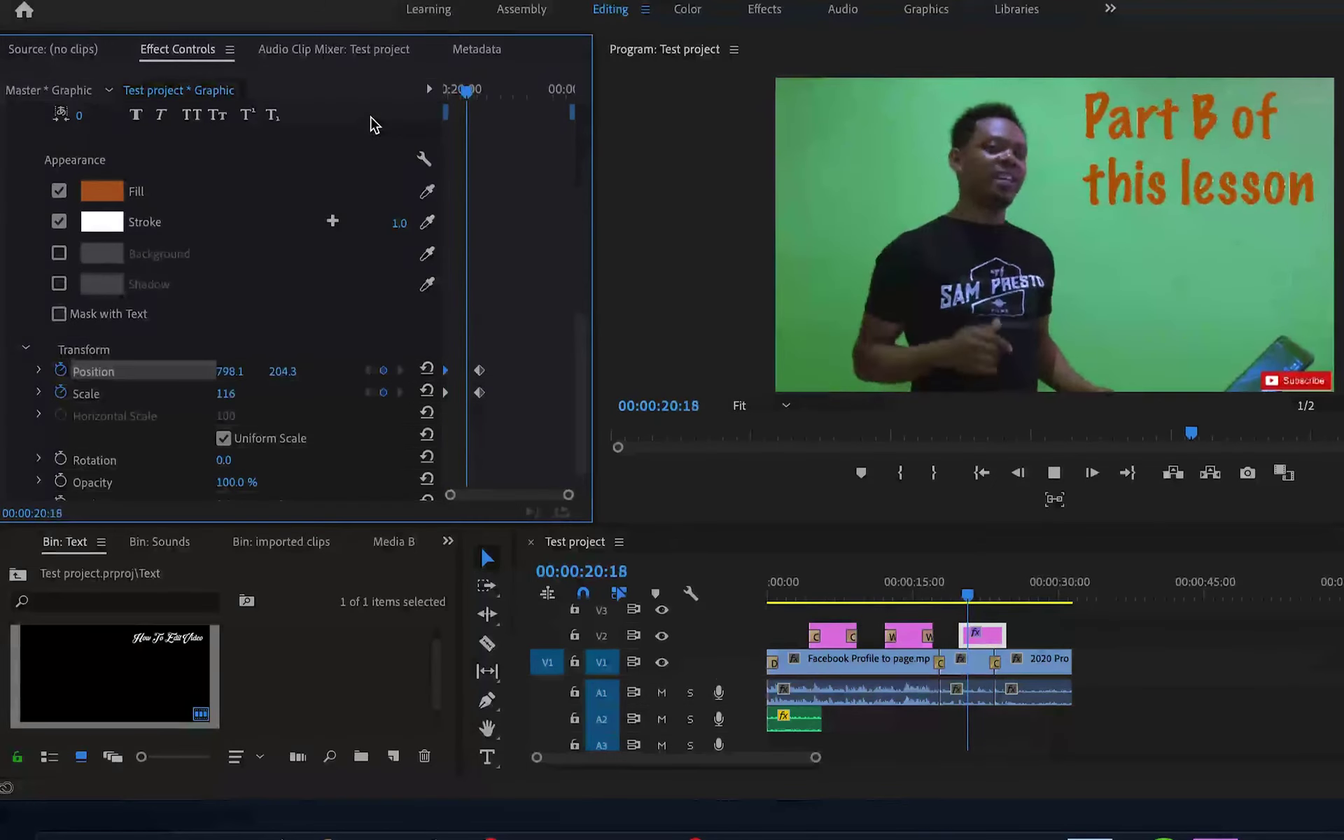
pyautogui.press('space')
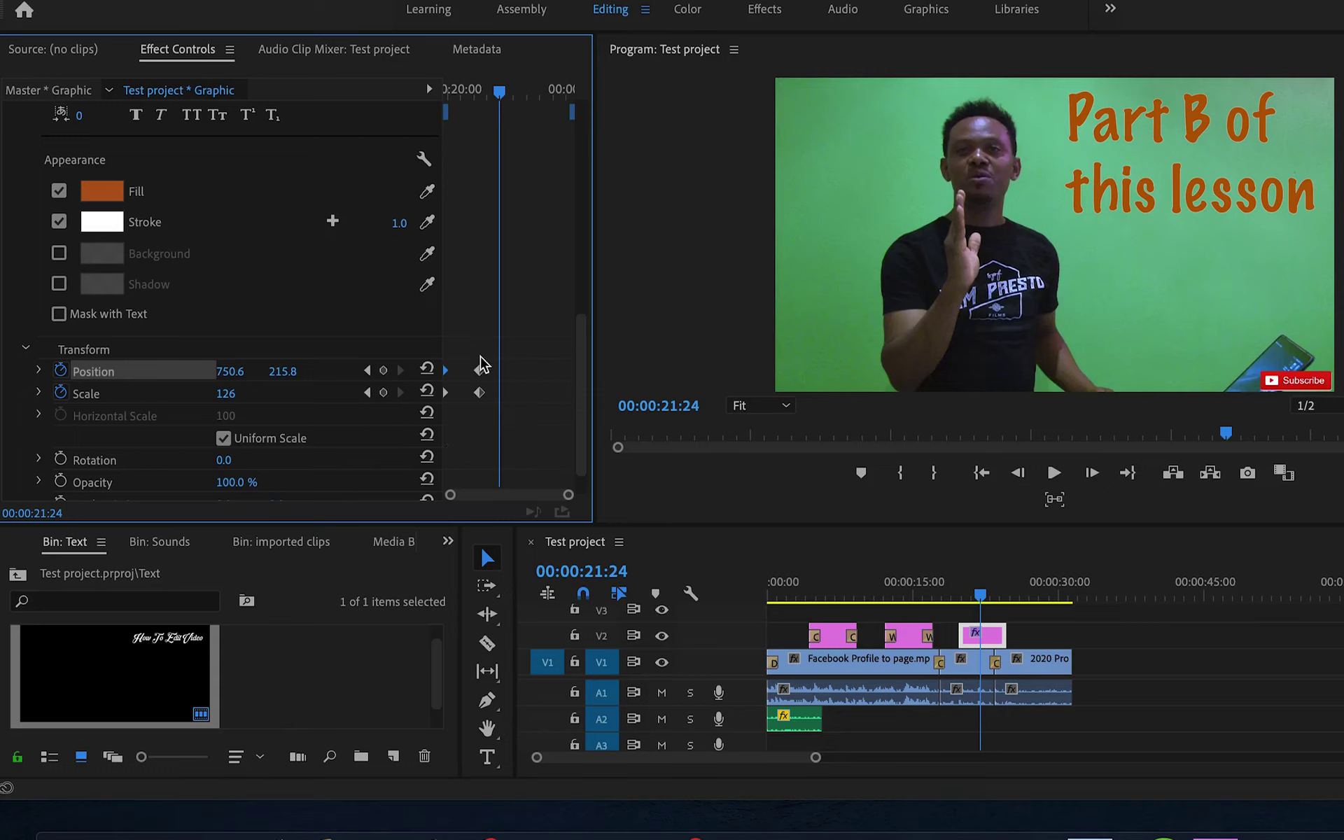
pyautogui.moveTo(585, 385); pyautogui.dragTo(585, 411)
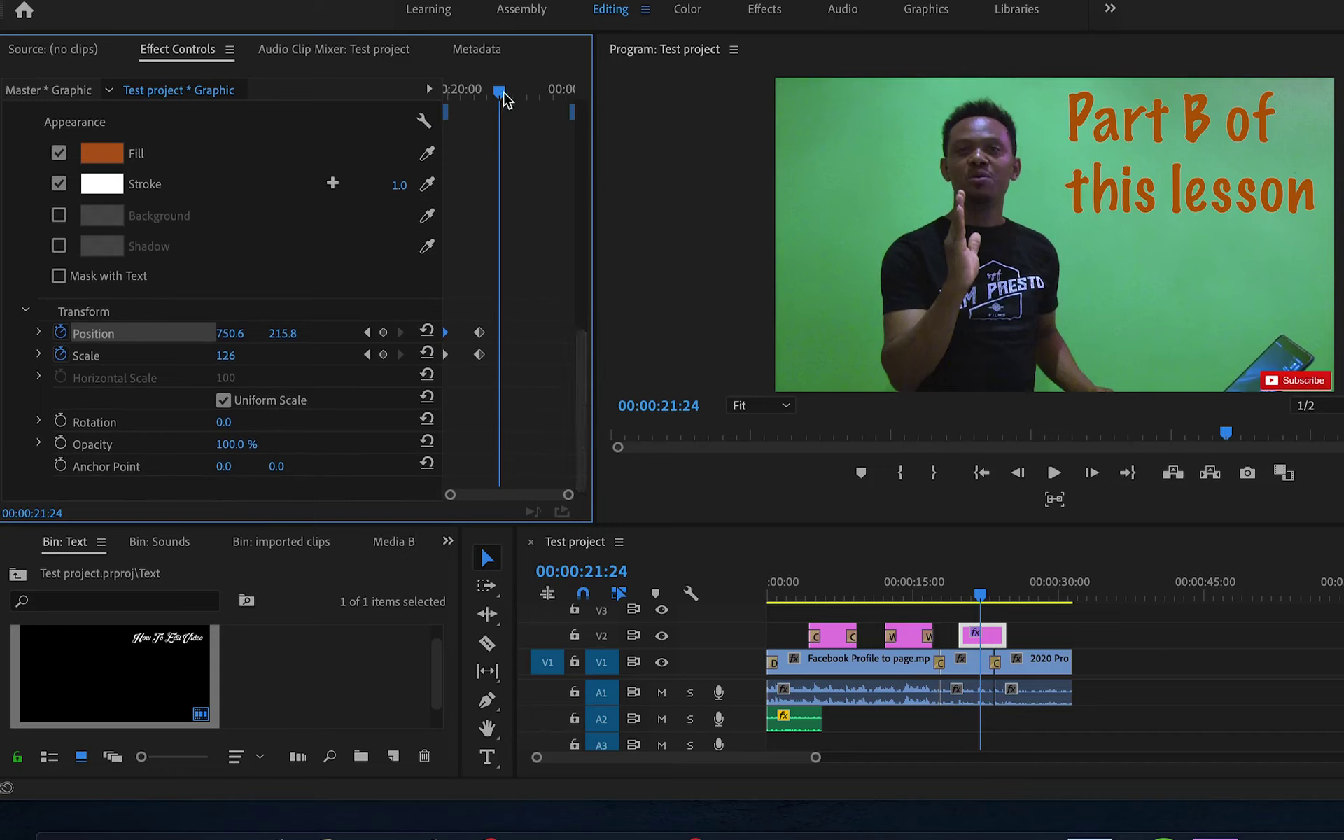
pyautogui.moveTo(502, 93); pyautogui.dragTo(450, 112)
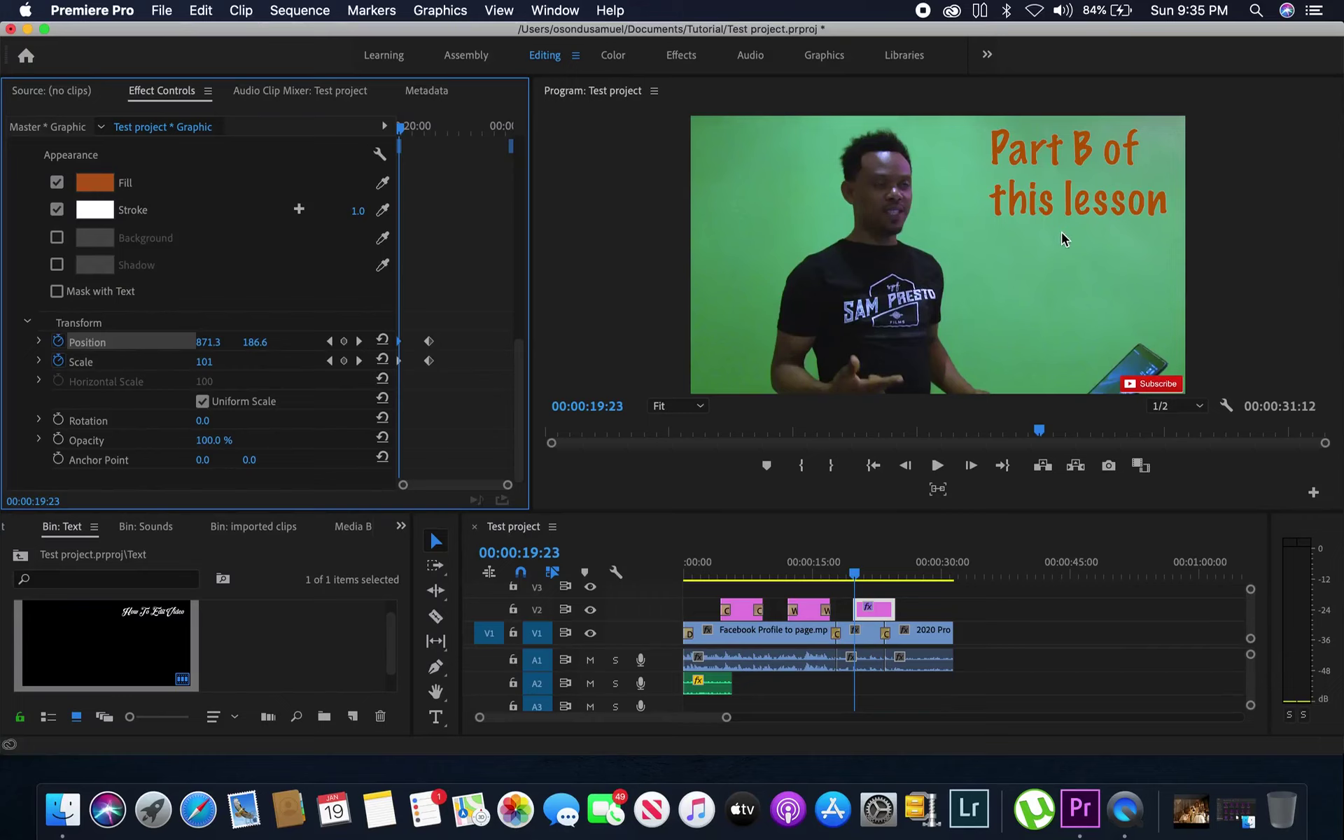
# Open the text for editing in Essential Graphics and pin it to the upper and lower edges of the video frame.
pyautogui.click(552, 11)
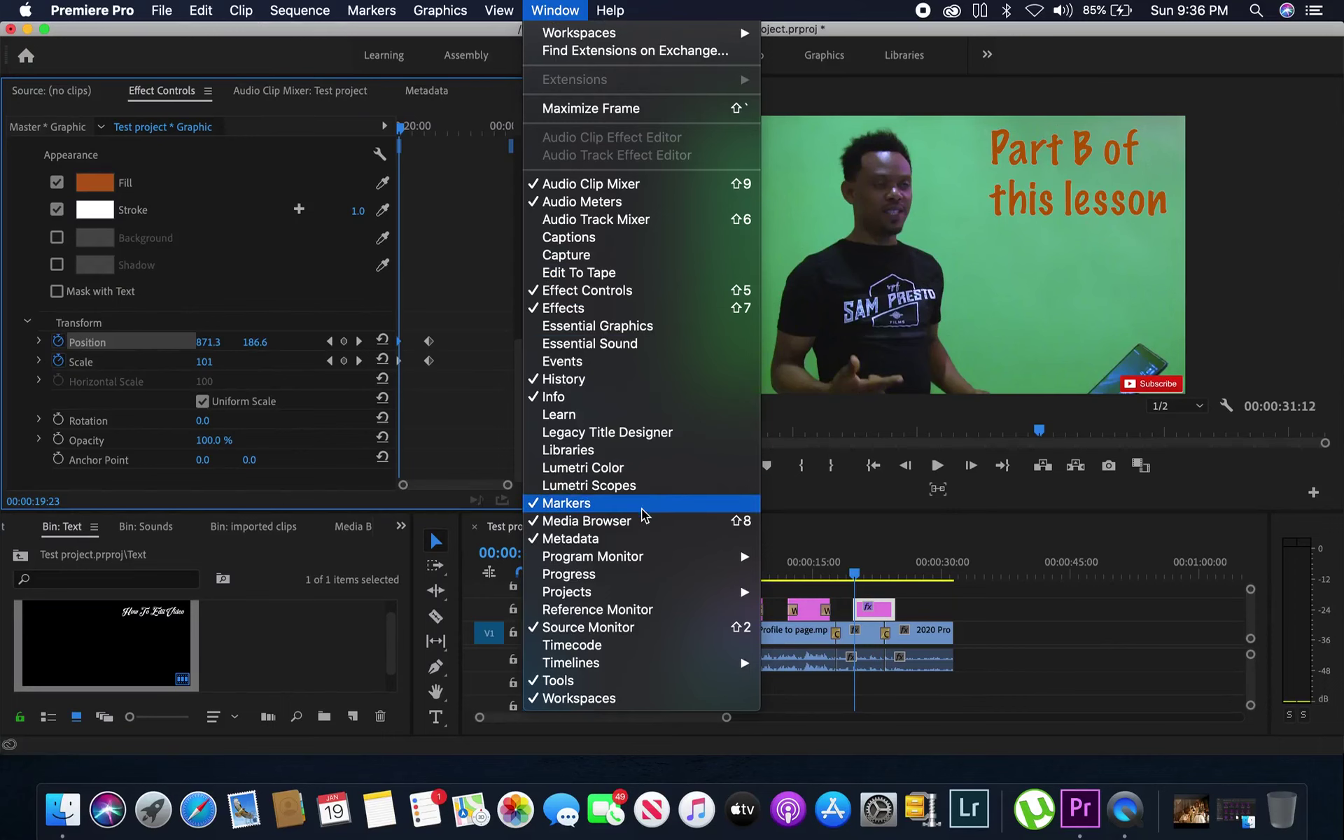
pyautogui.click(612, 333)
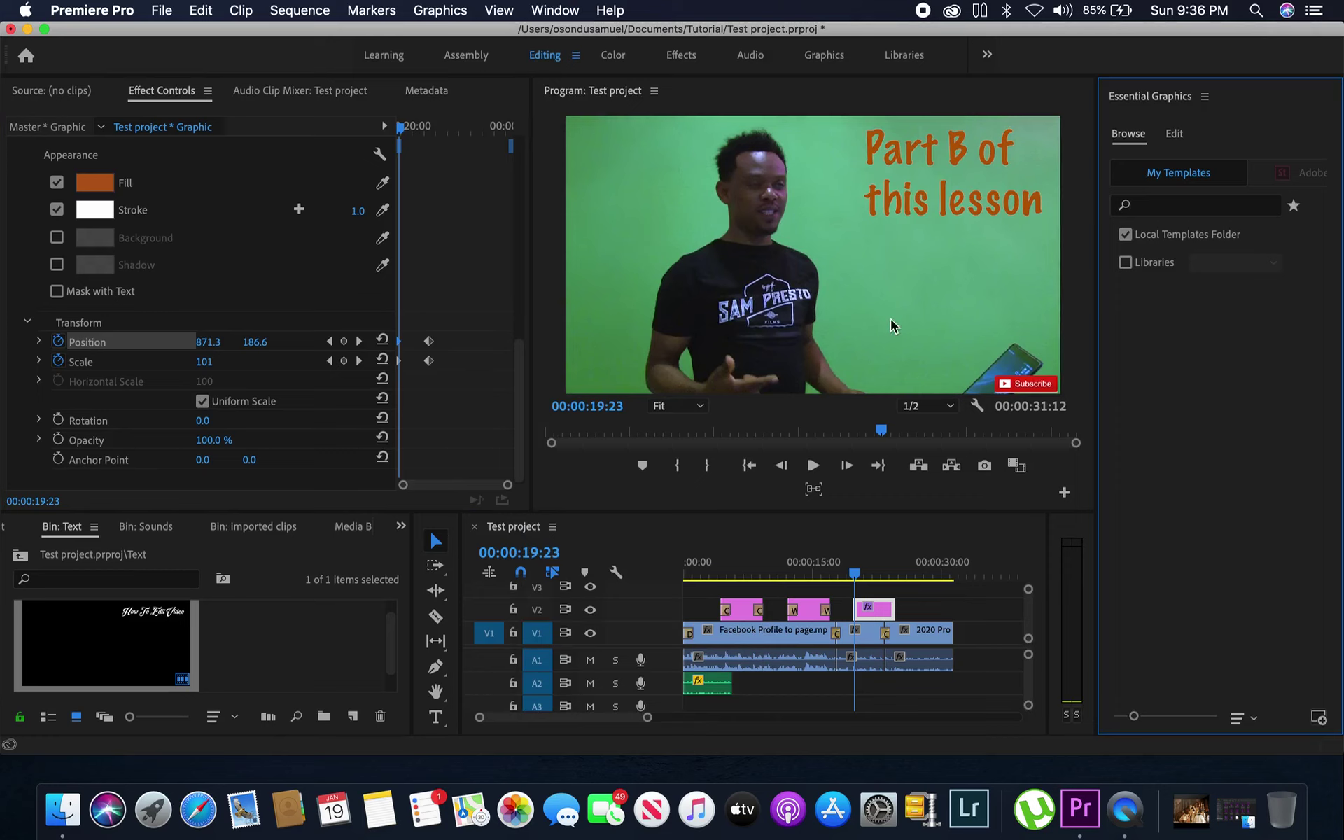
pyautogui.click(826, 600)
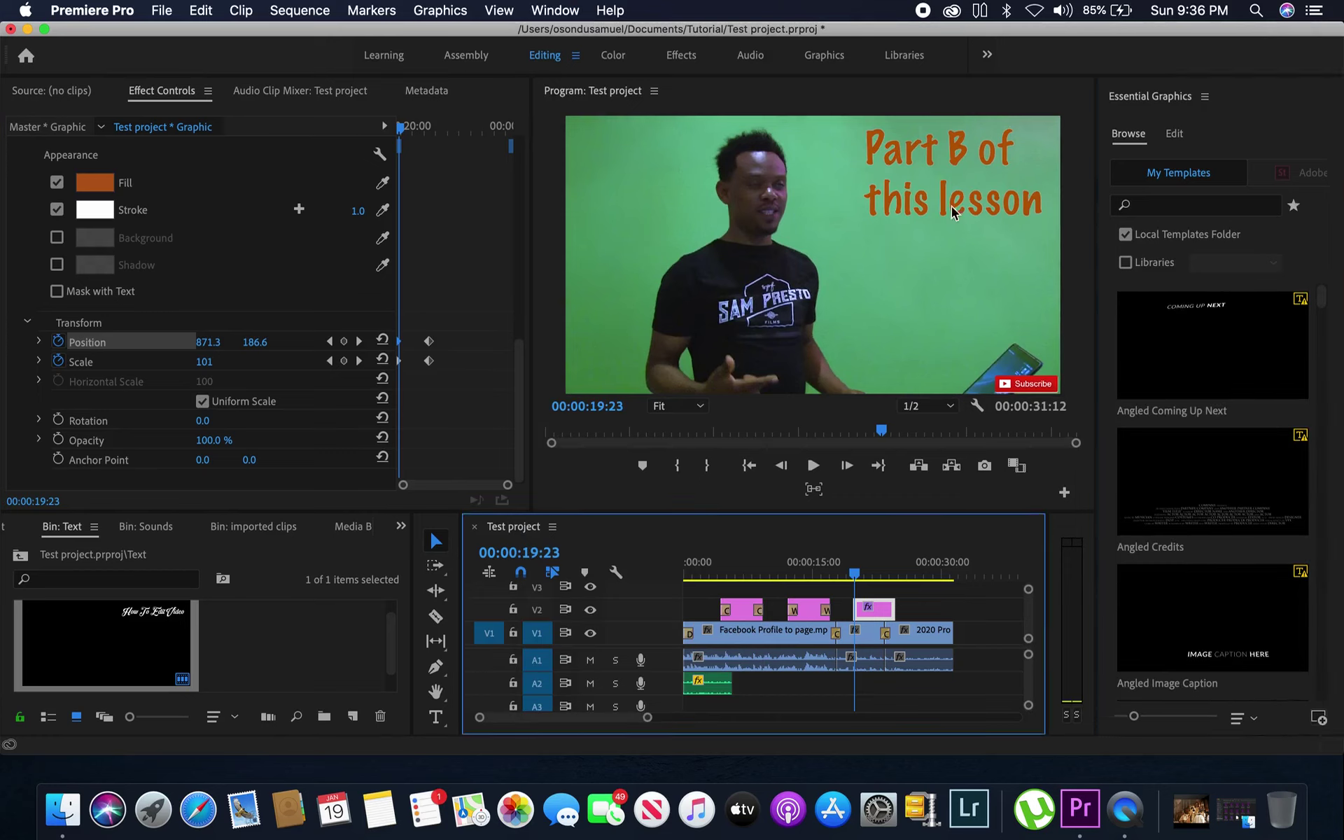
pyautogui.click(1176, 134)
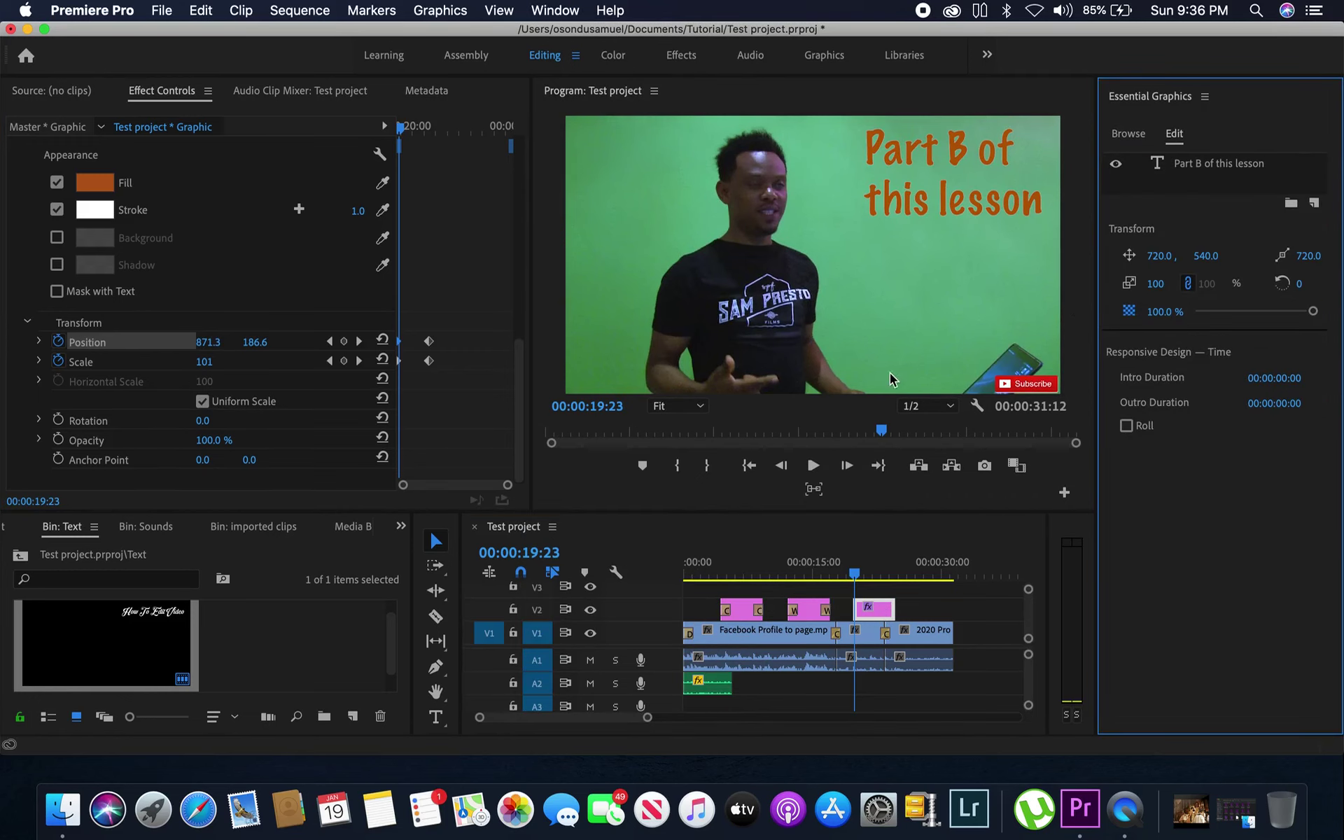
pyautogui.click(1011, 166)
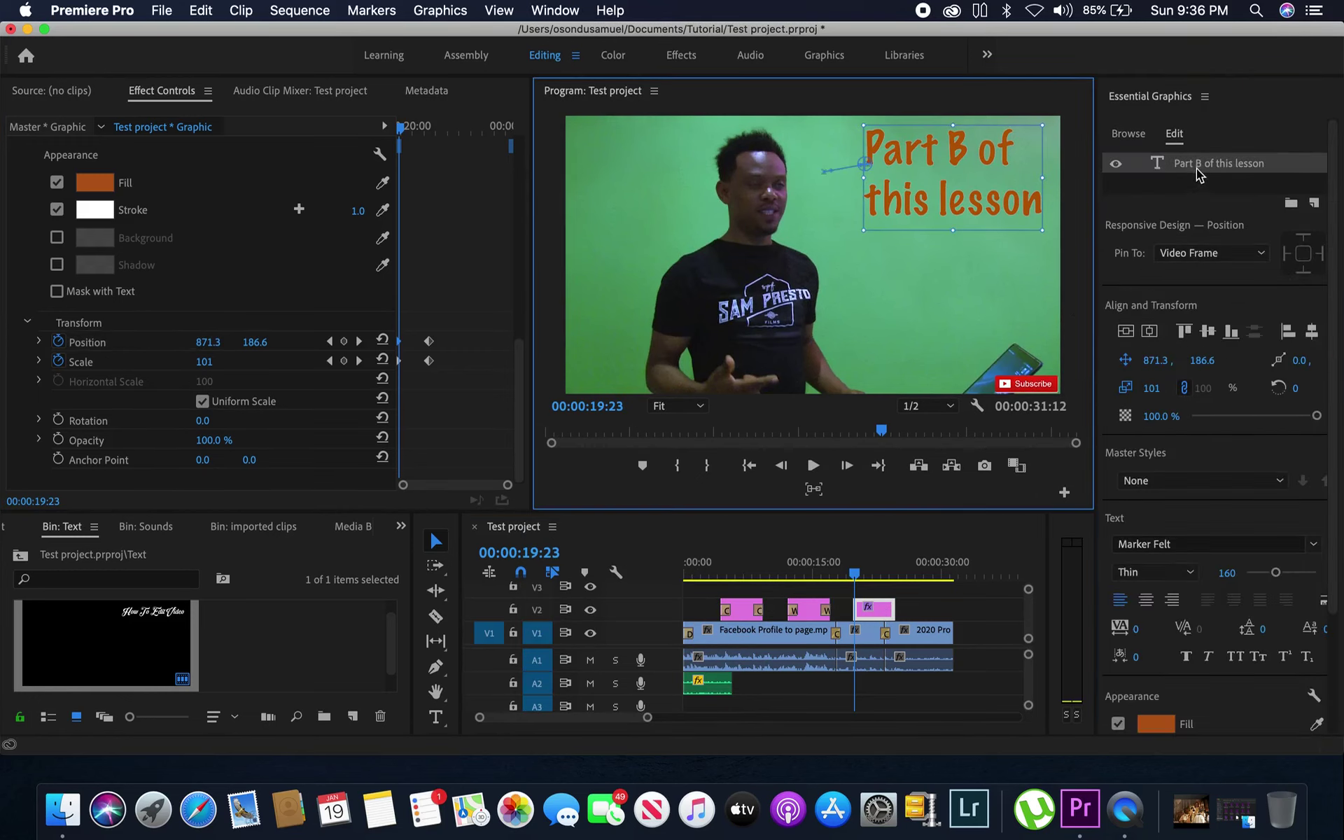
pyautogui.click(1305, 260)
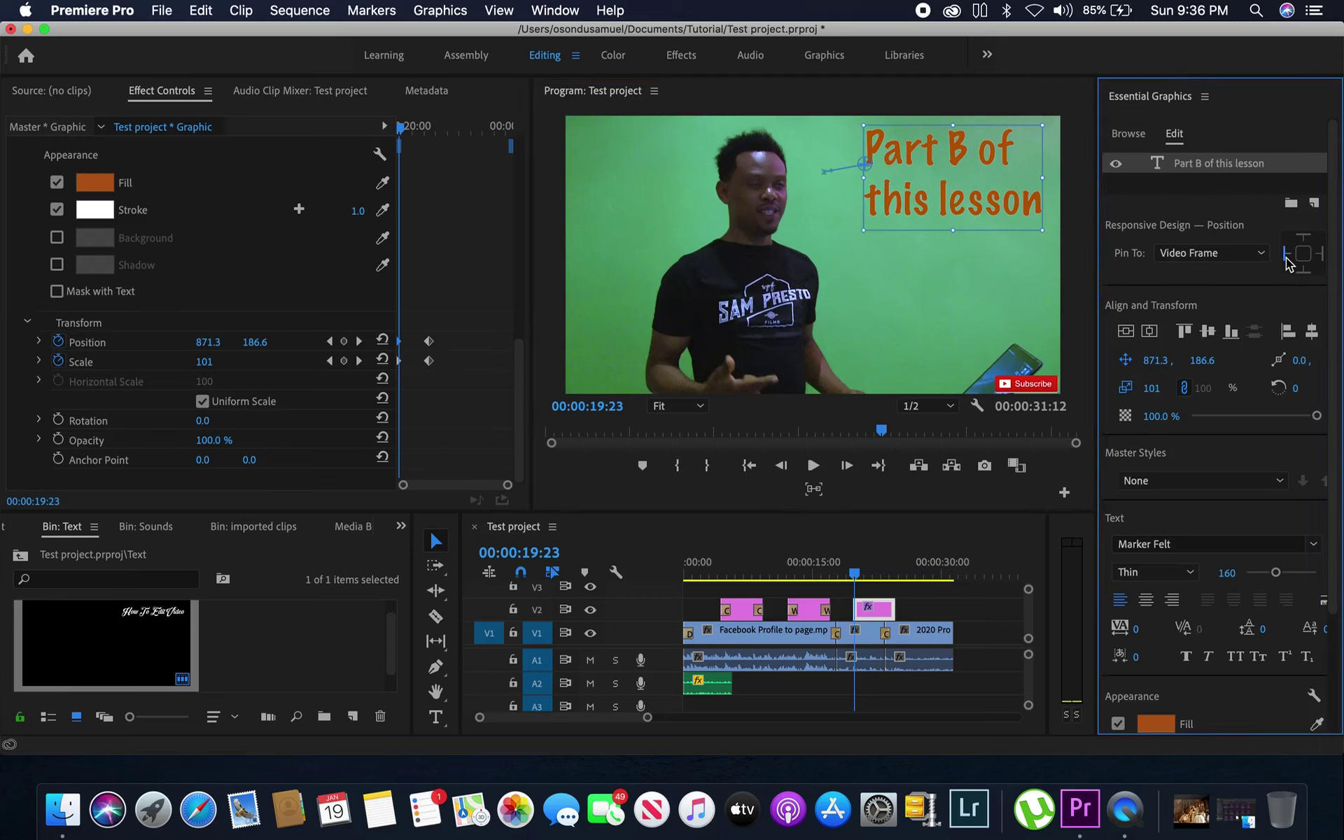
pyautogui.click(1291, 265)
# Set the text's opacity to 97.8% and its font size to 153 in Essential Graphics.
pyautogui.scroll(-2, 1333, 265)
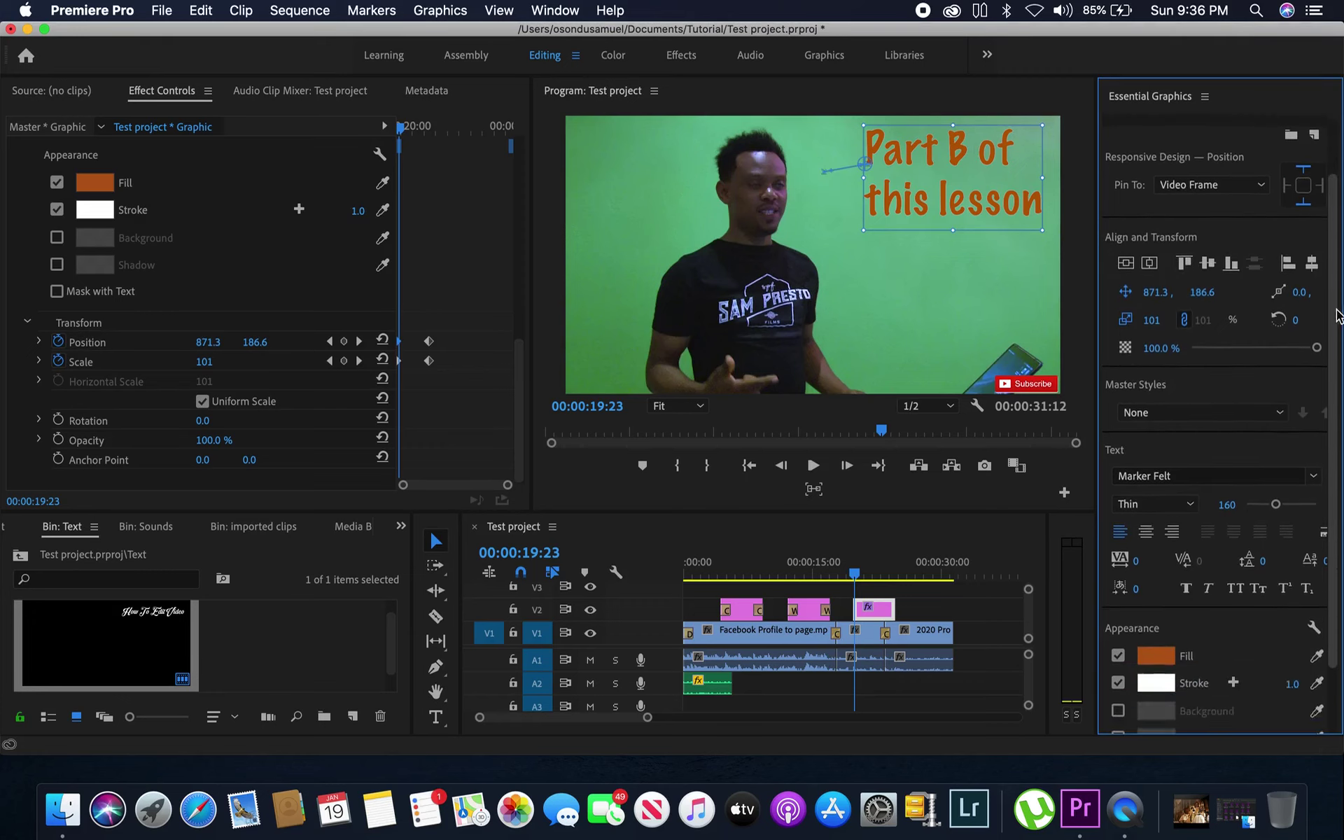
pyautogui.scroll(2, 1327, 265)
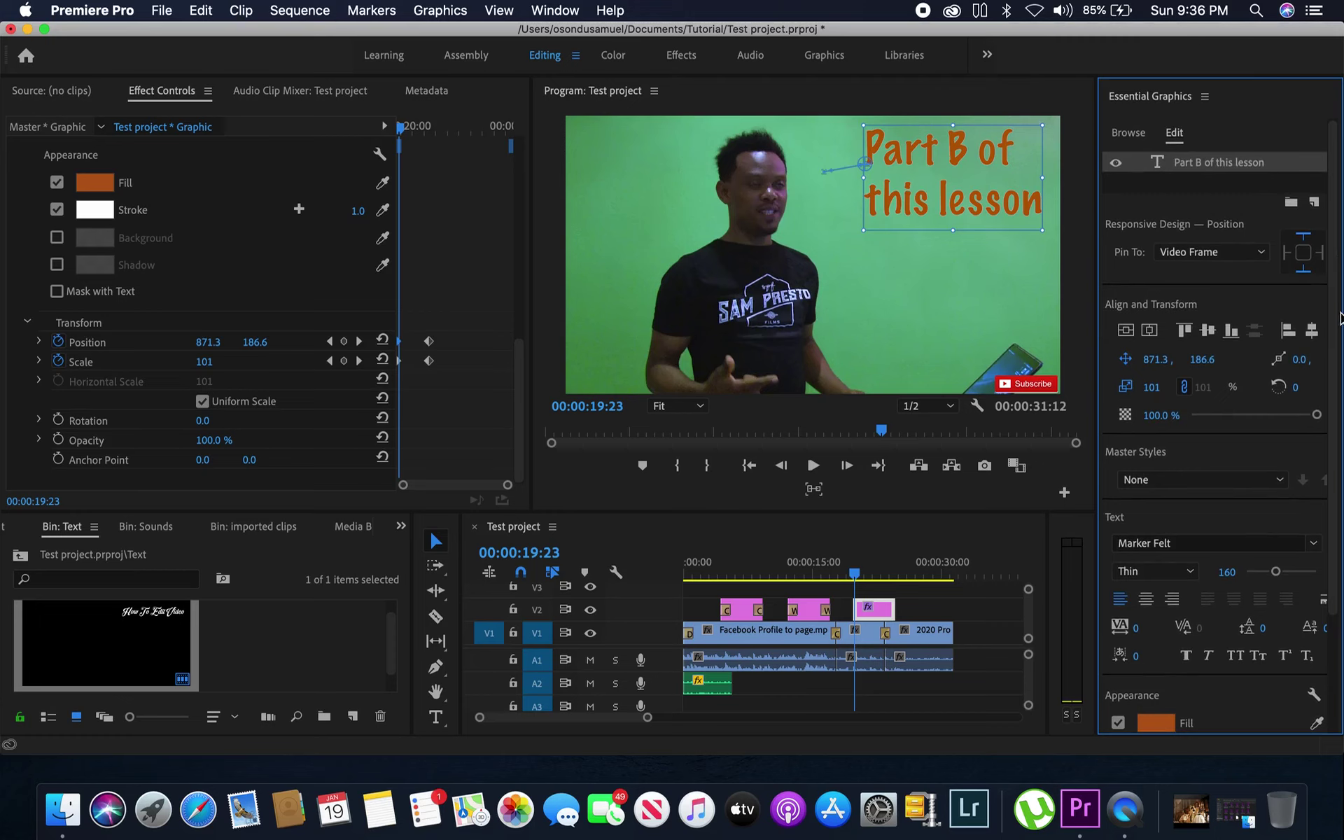
pyautogui.scroll(-4, 1337, 319)
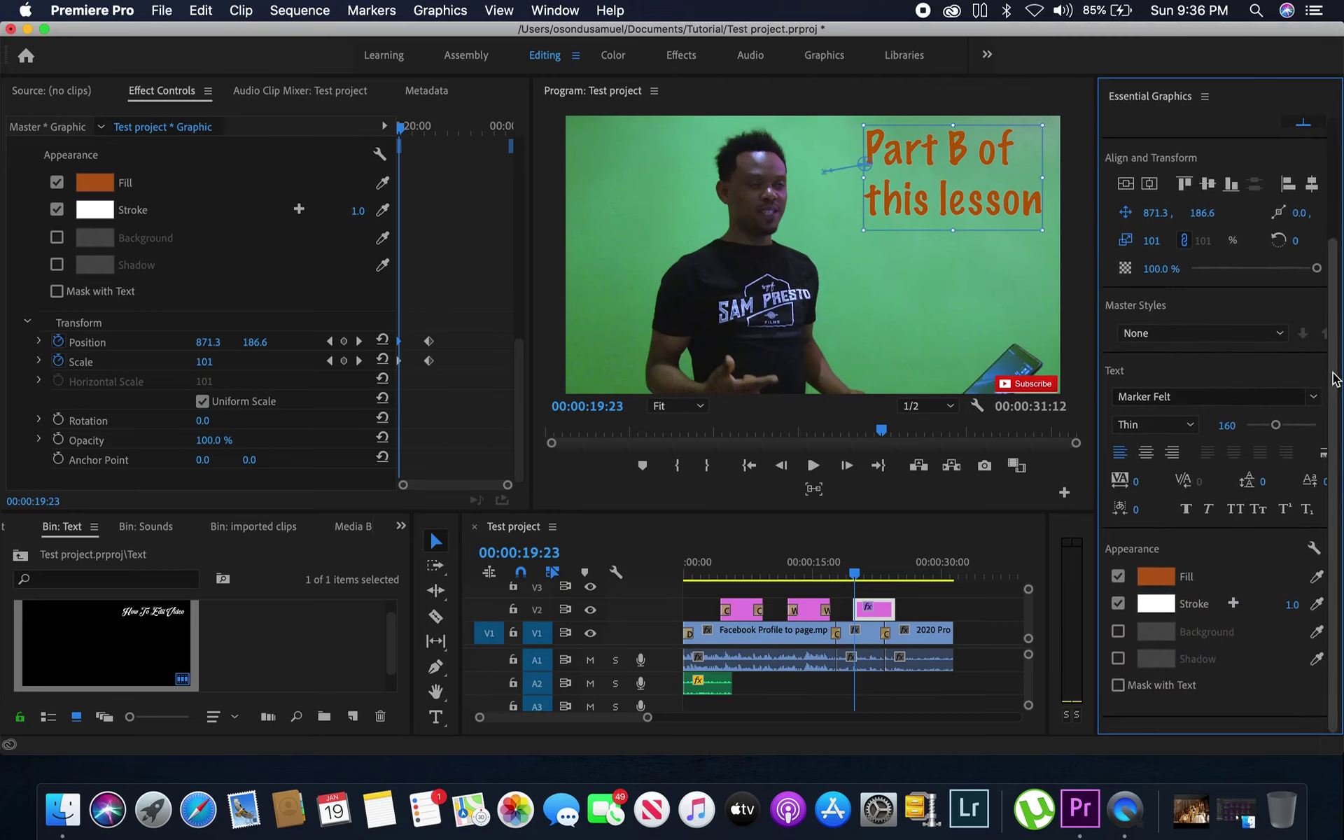
pyautogui.moveTo(1331, 376); pyautogui.dragTo(1331, 308)
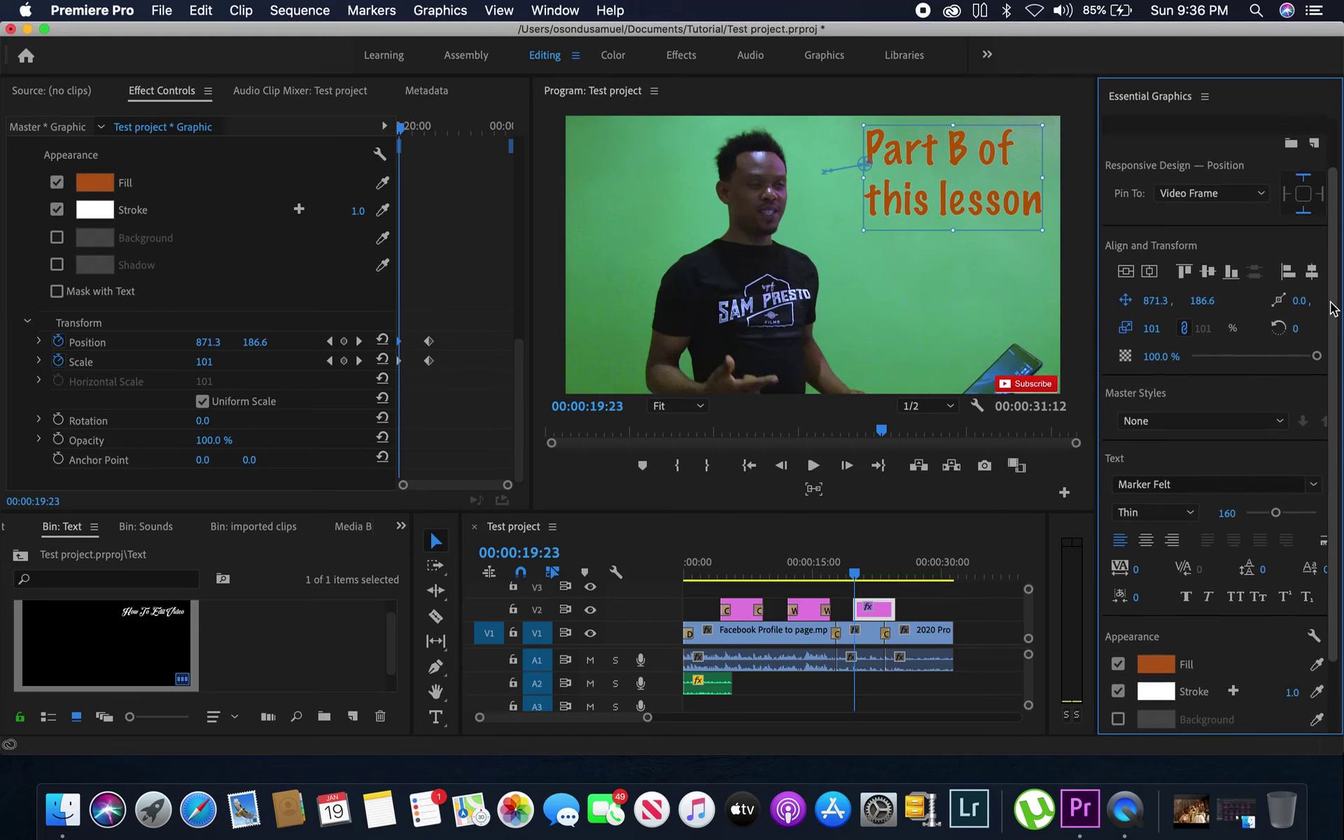
pyautogui.moveTo(1331, 308); pyautogui.dragTo(1335, 280)
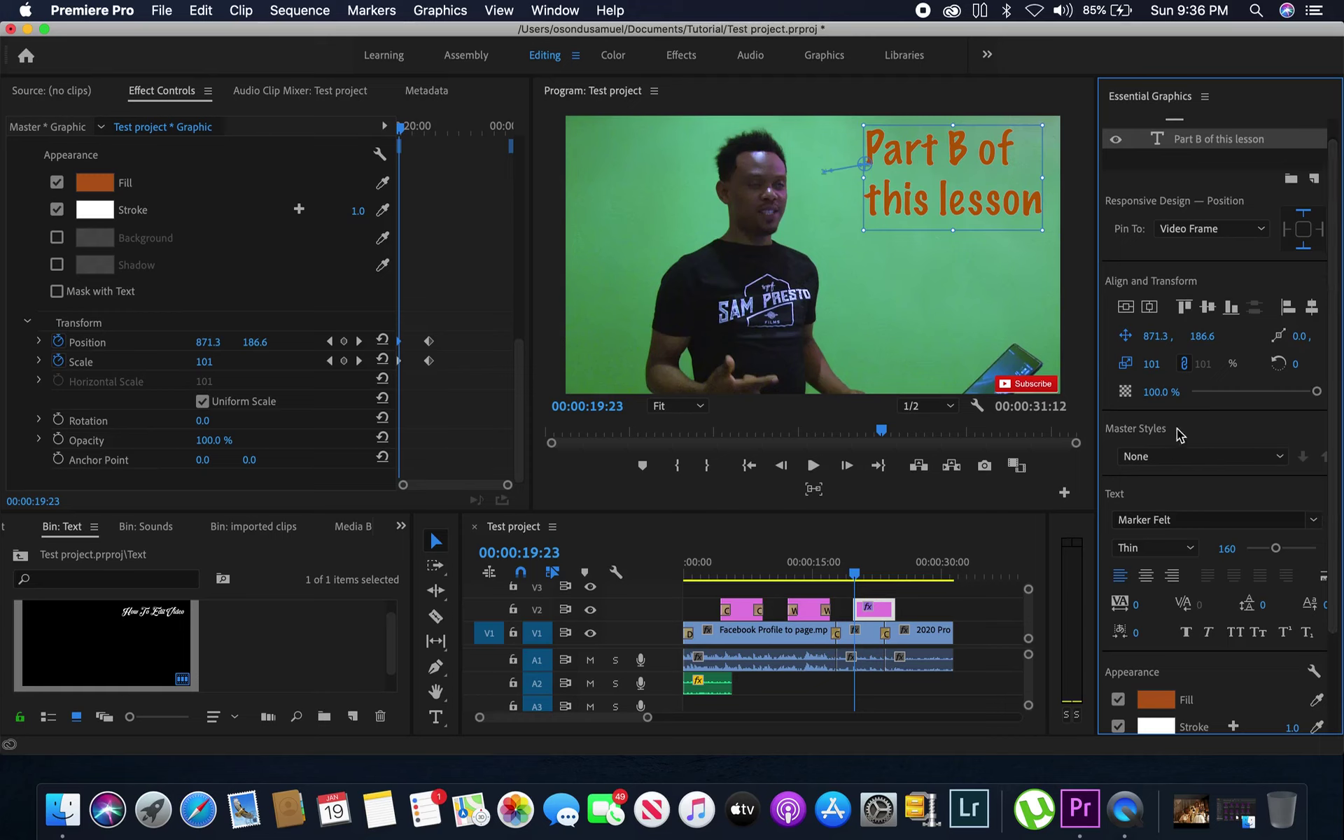
pyautogui.moveTo(1316, 392)
pyautogui.mouseDown()
pyautogui.moveTo(1212, 408)
pyautogui.moveTo(1315, 412)
pyautogui.mouseUp()
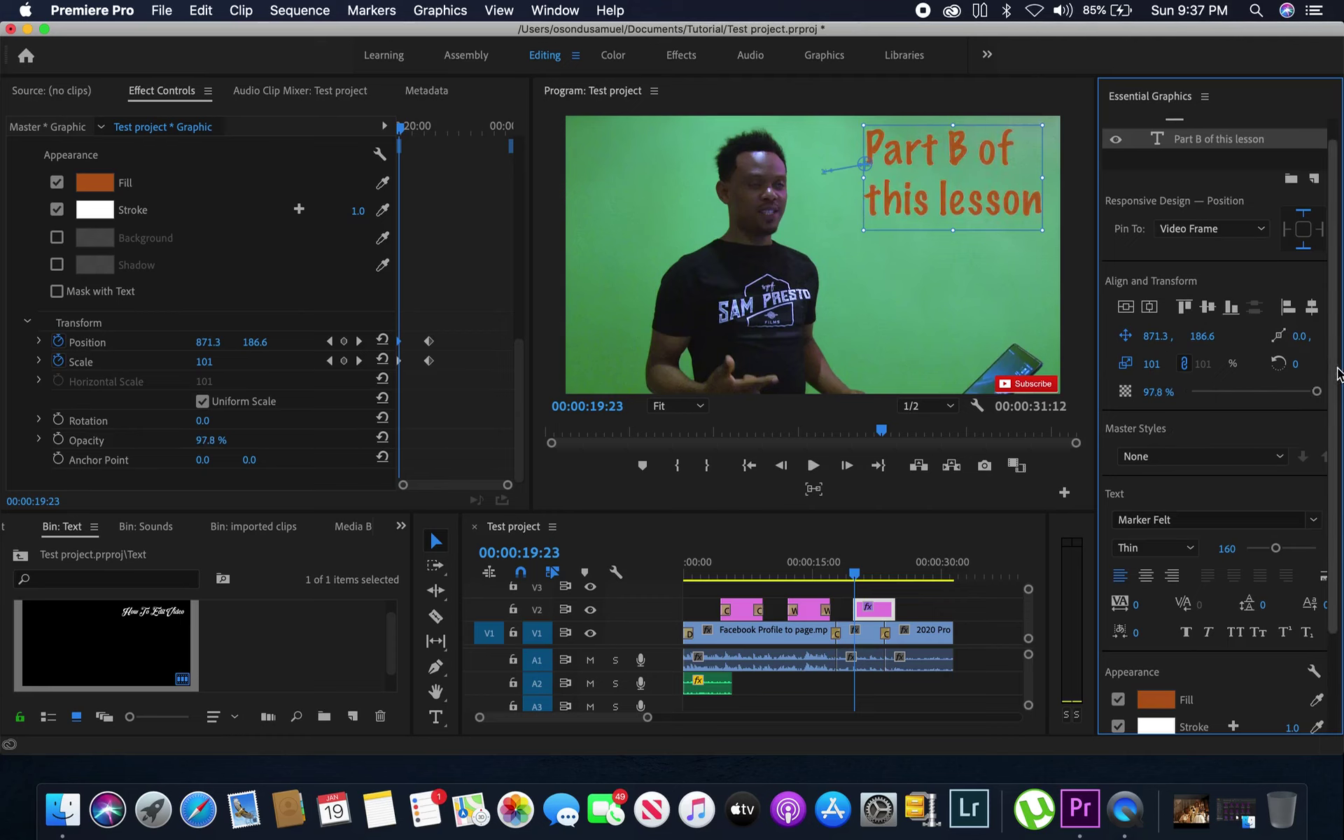
pyautogui.moveTo(1275, 548)
pyautogui.mouseDown()
pyautogui.moveTo(1306, 549)
pyautogui.moveTo(1261, 549)
pyautogui.moveTo(1286, 549)
pyautogui.mouseUp()
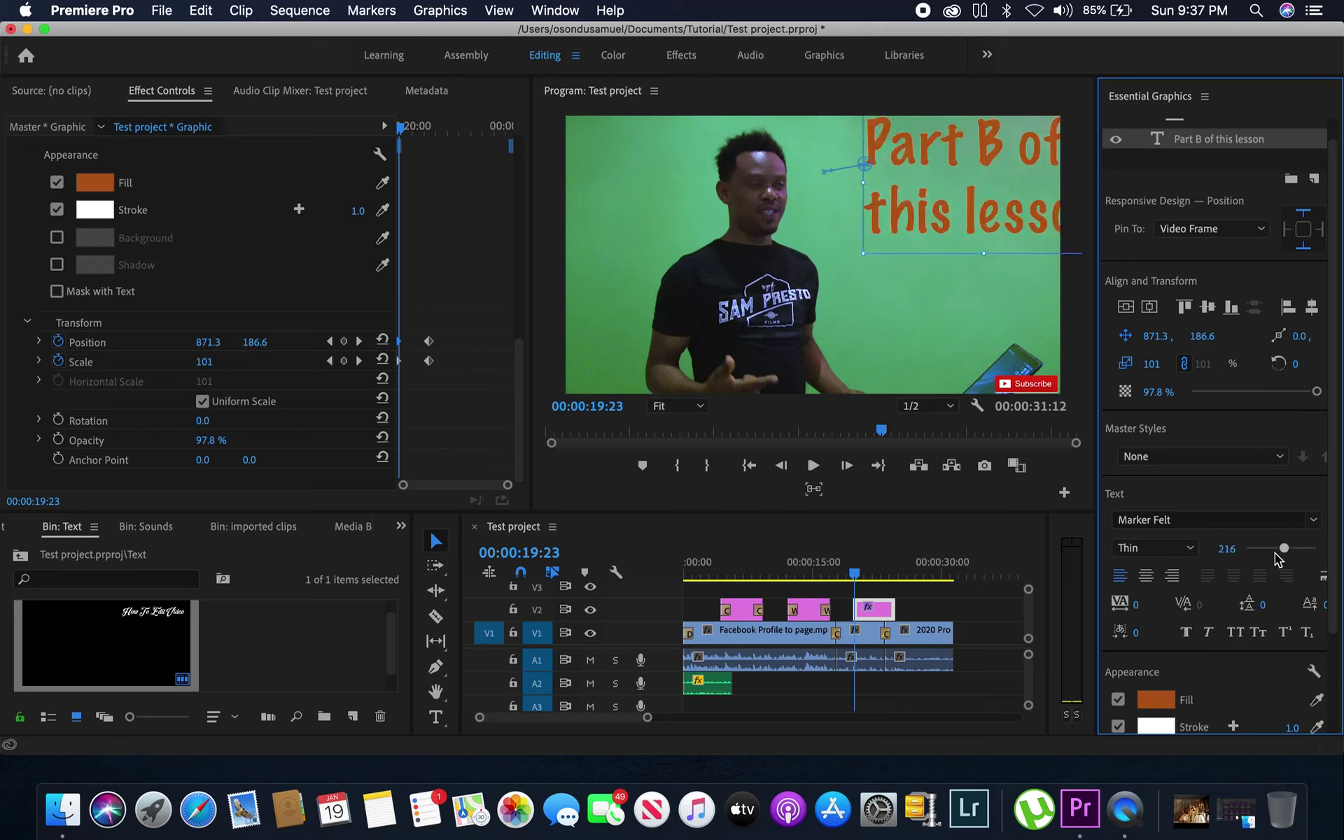
pyautogui.click(1275, 551)
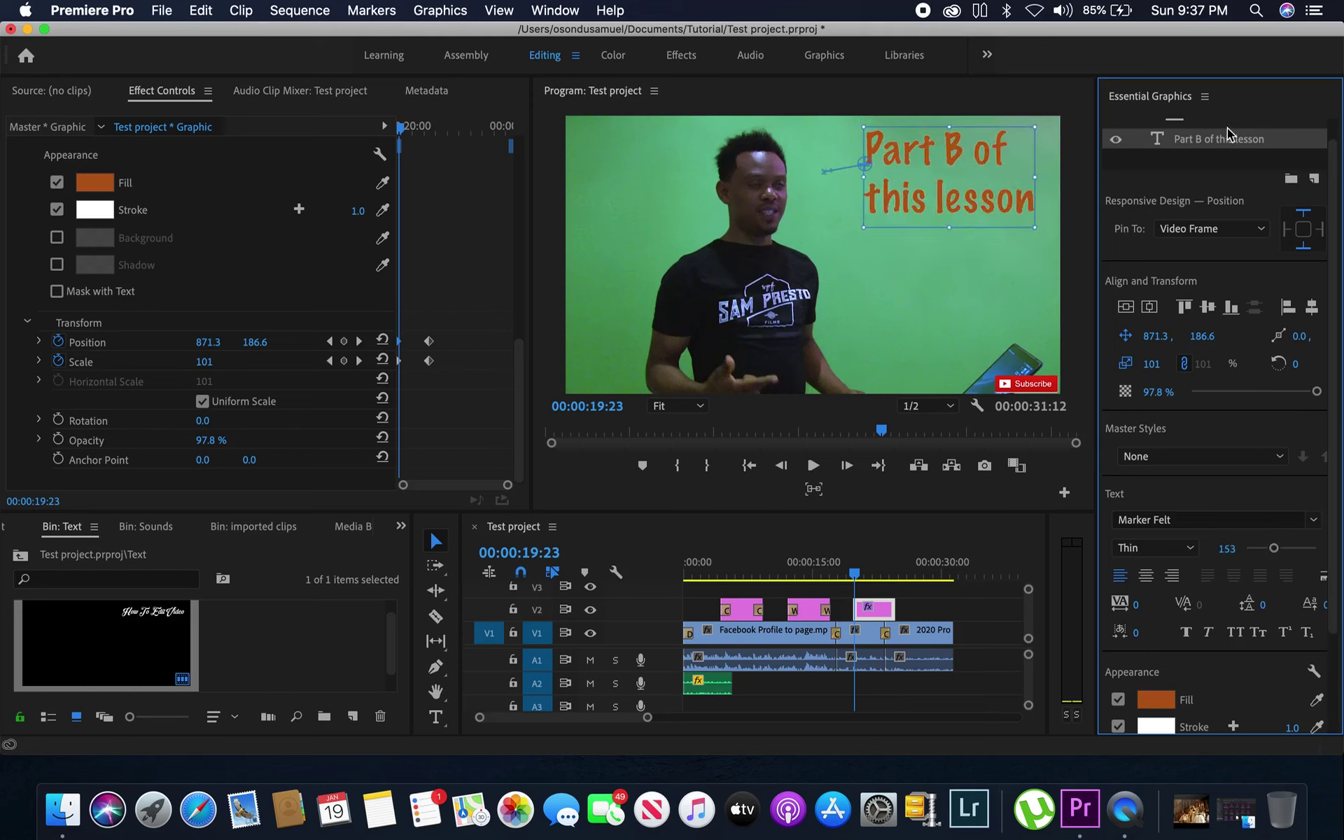
# Set the text's font size to 155 in Effect Controls.
pyautogui.click(518, 384)
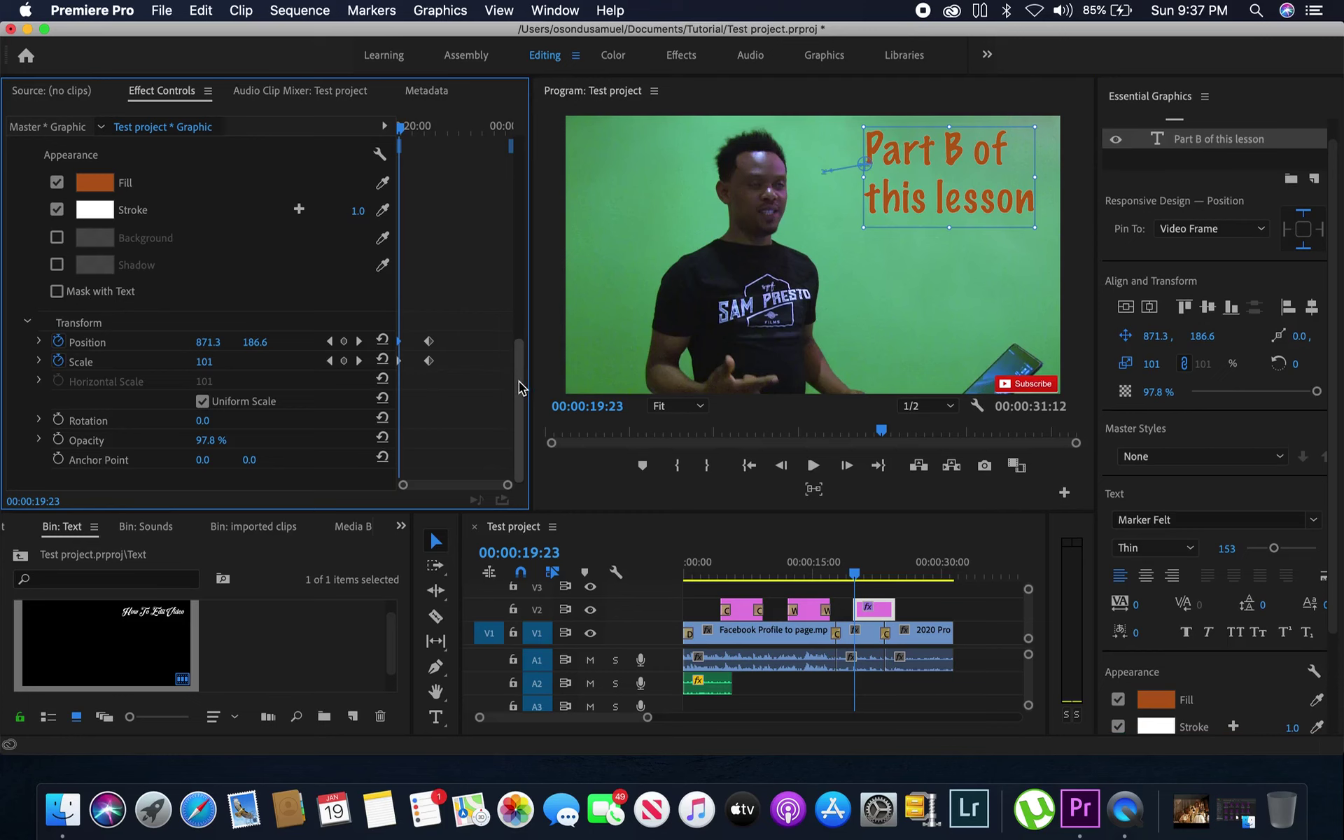
pyautogui.scroll(5, 518, 383)
pyautogui.moveTo(291, 254); pyautogui.dragTo(300, 259)
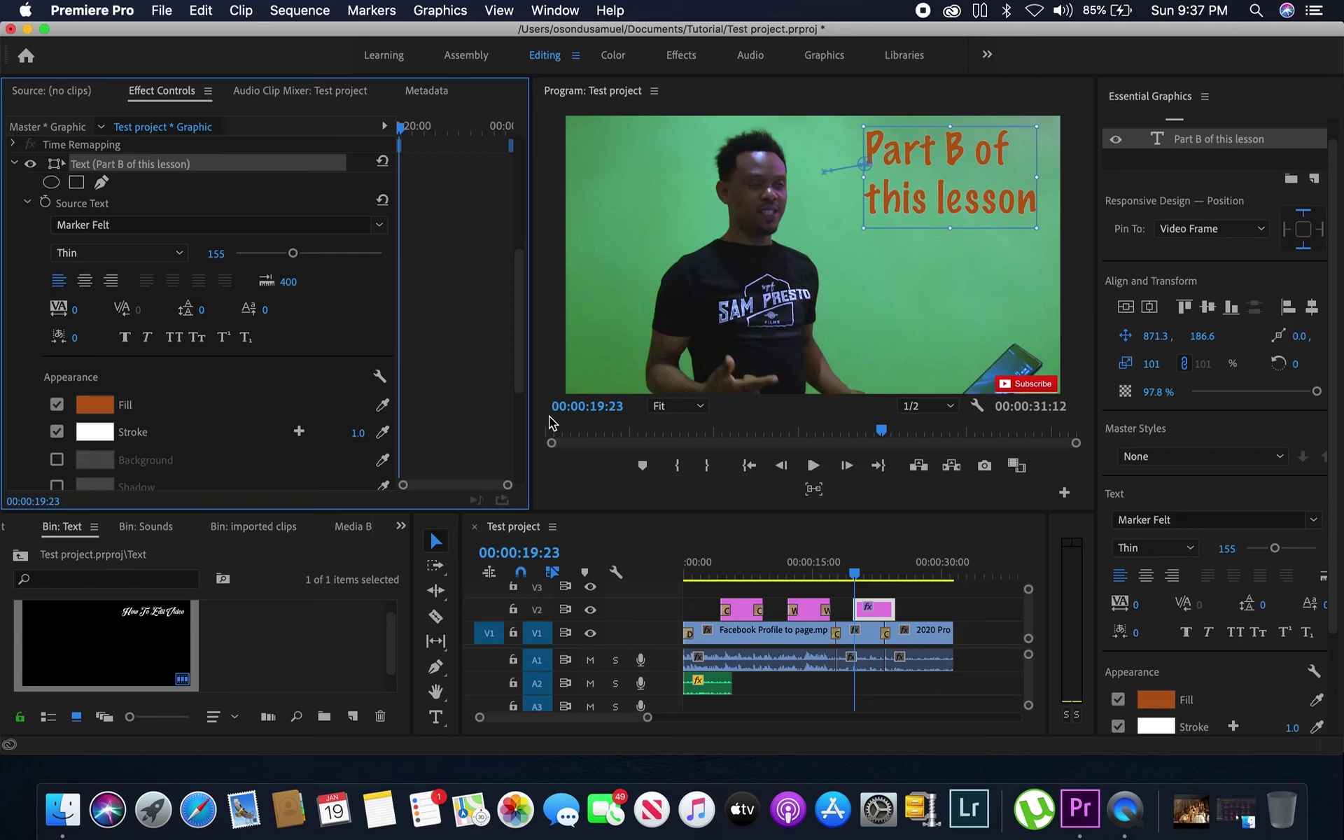
# Move the playhead to 00:00:21:12 over the graphic clip and close the Essential Graphics panel.
pyautogui.click(870, 572)
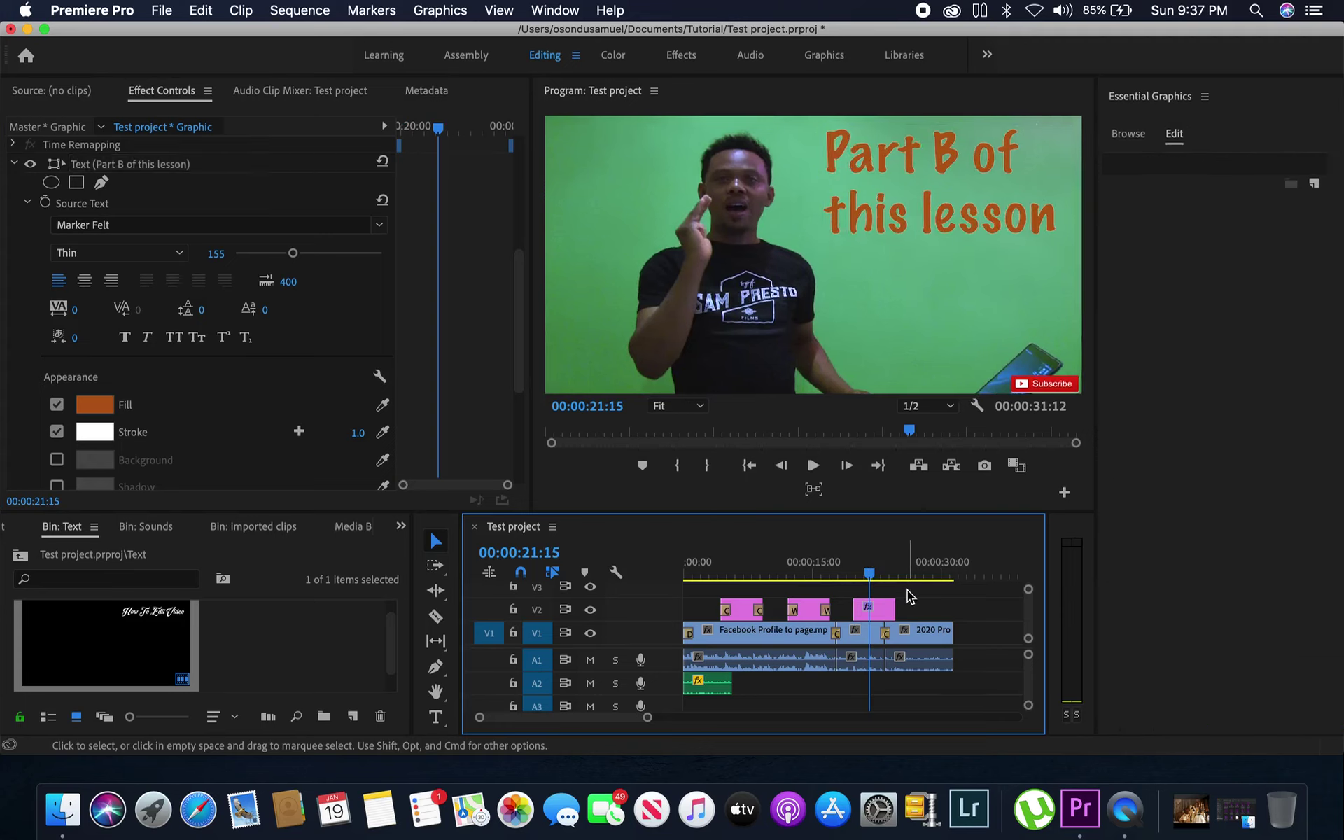
pyautogui.click(908, 596)
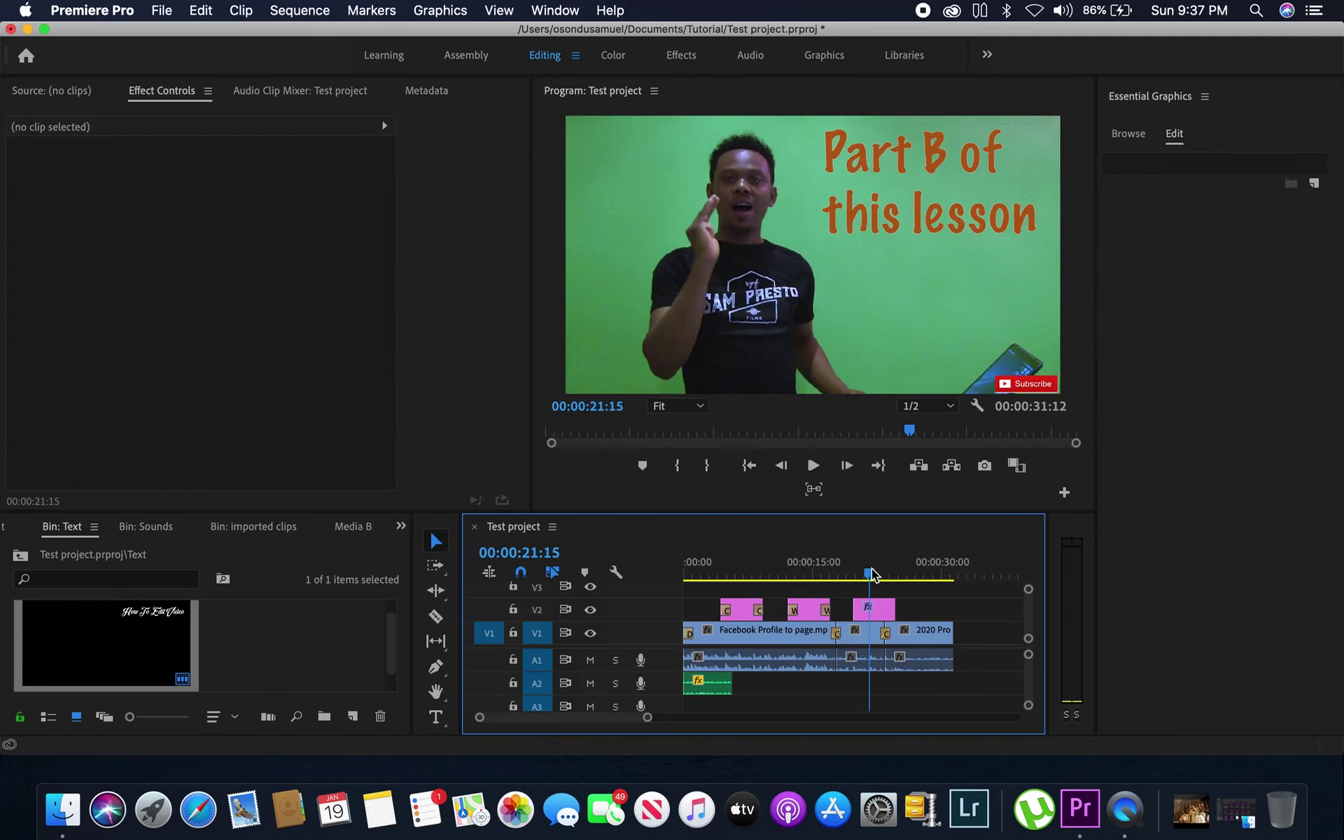
pyautogui.moveTo(870, 574)
pyautogui.mouseDown()
pyautogui.moveTo(892, 575)
pyautogui.moveTo(873, 582)
pyautogui.mouseUp()
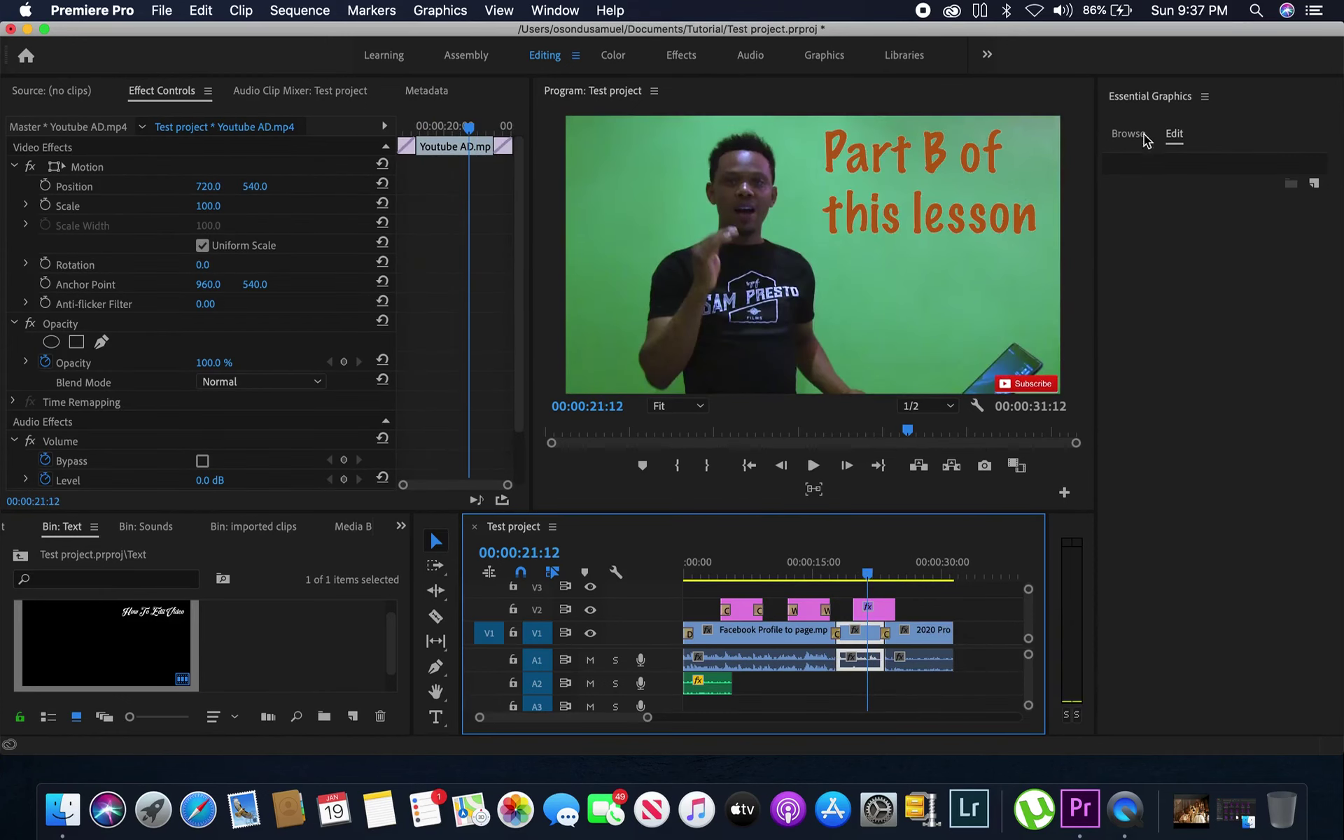
pyautogui.click(1205, 95)
pyautogui.click(1080, 114)
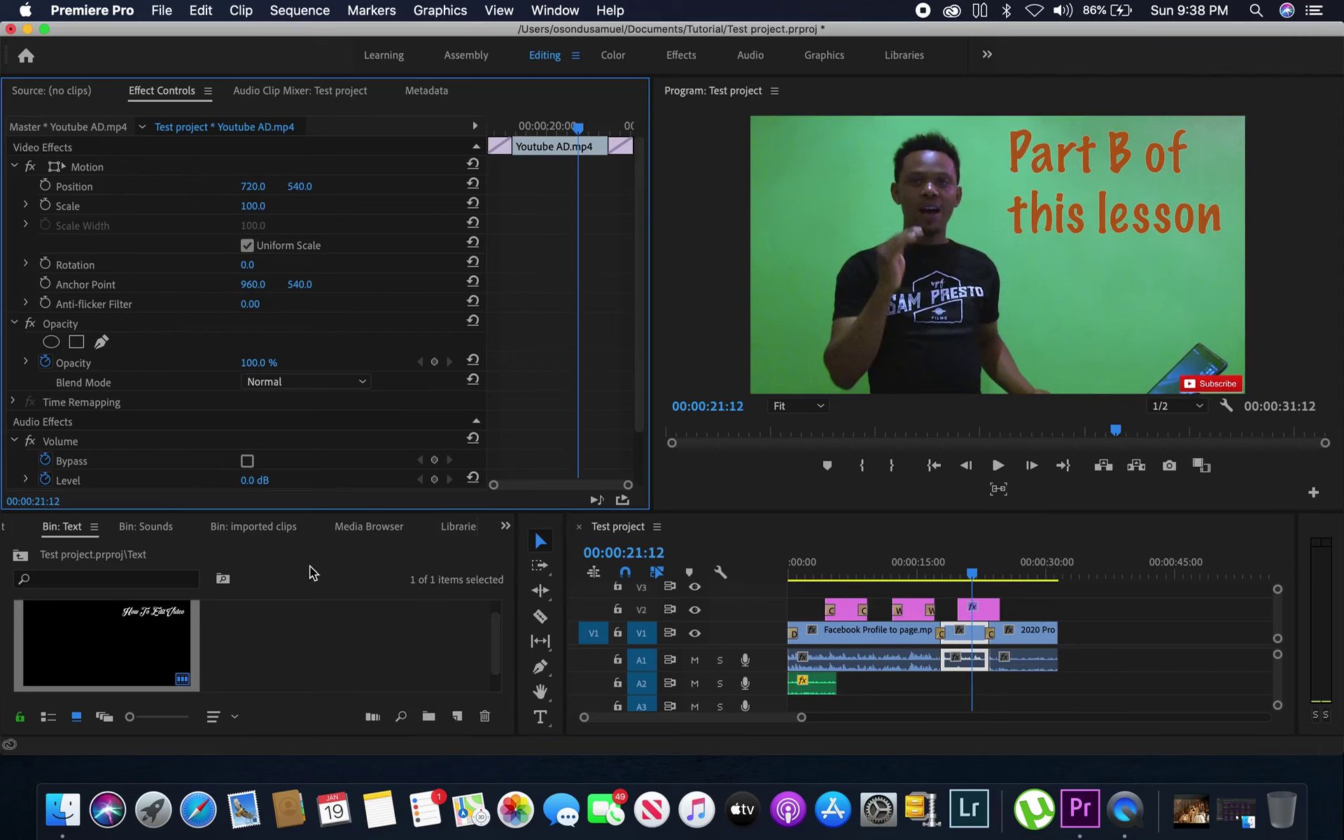
# Move the playhead to 00:00:27:00 over the last video clip, and make the Text bin active with nothing selected.
pyautogui.moveTo(978, 579); pyautogui.dragTo(1023, 589)
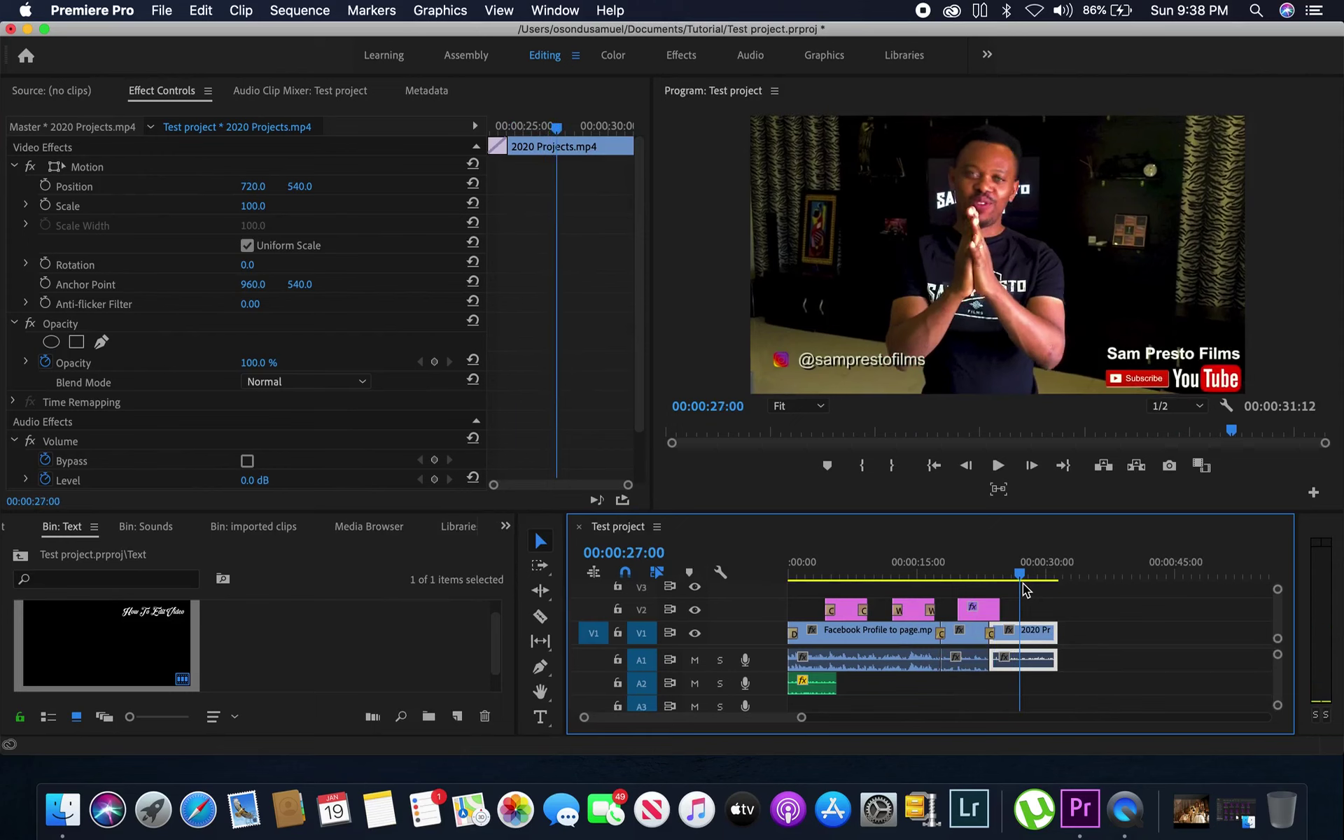
pyautogui.click(1040, 599)
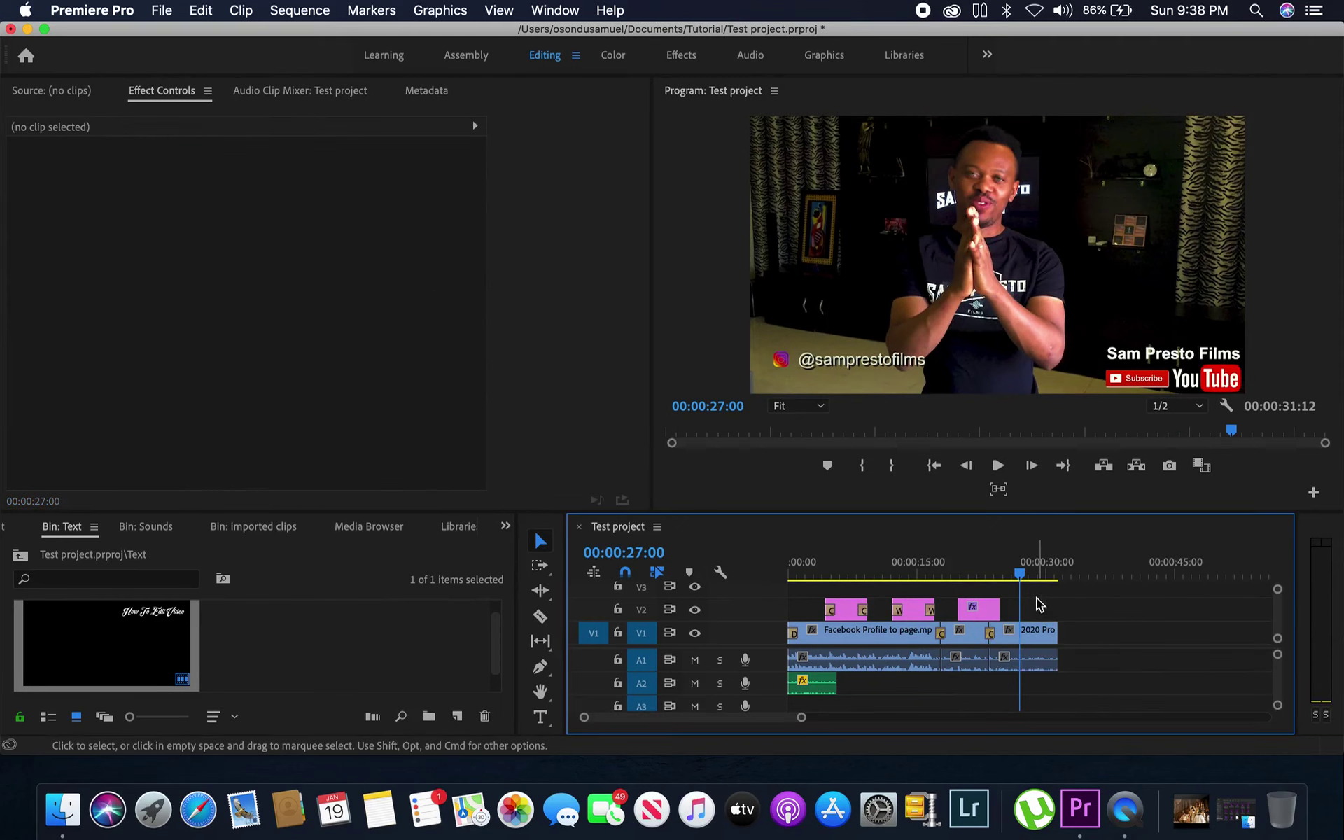
pyautogui.click(242, 637)
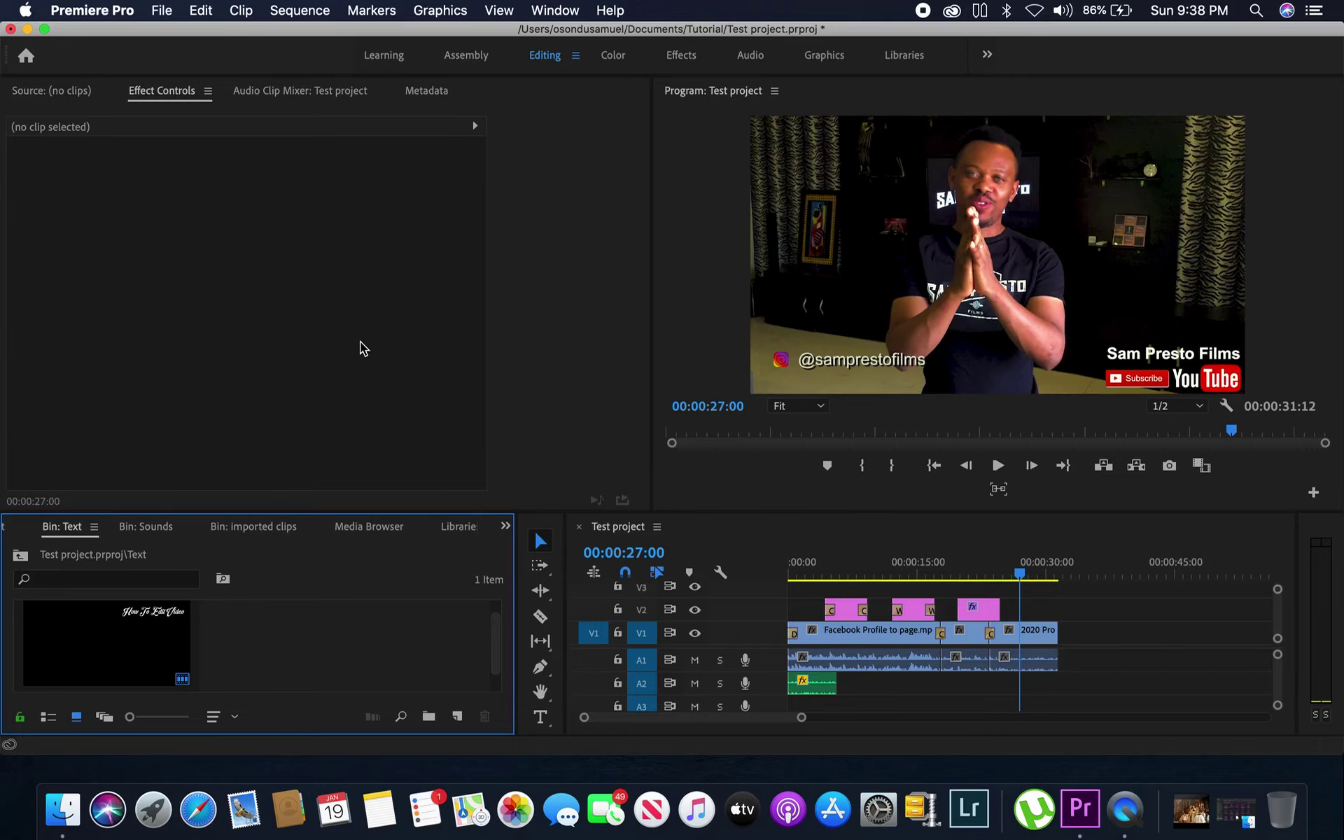
# Create a new captions item in the Text bin using the Open Captions standard at 25.00 fps and 1440 × 1080.
pyautogui.click(162, 10)
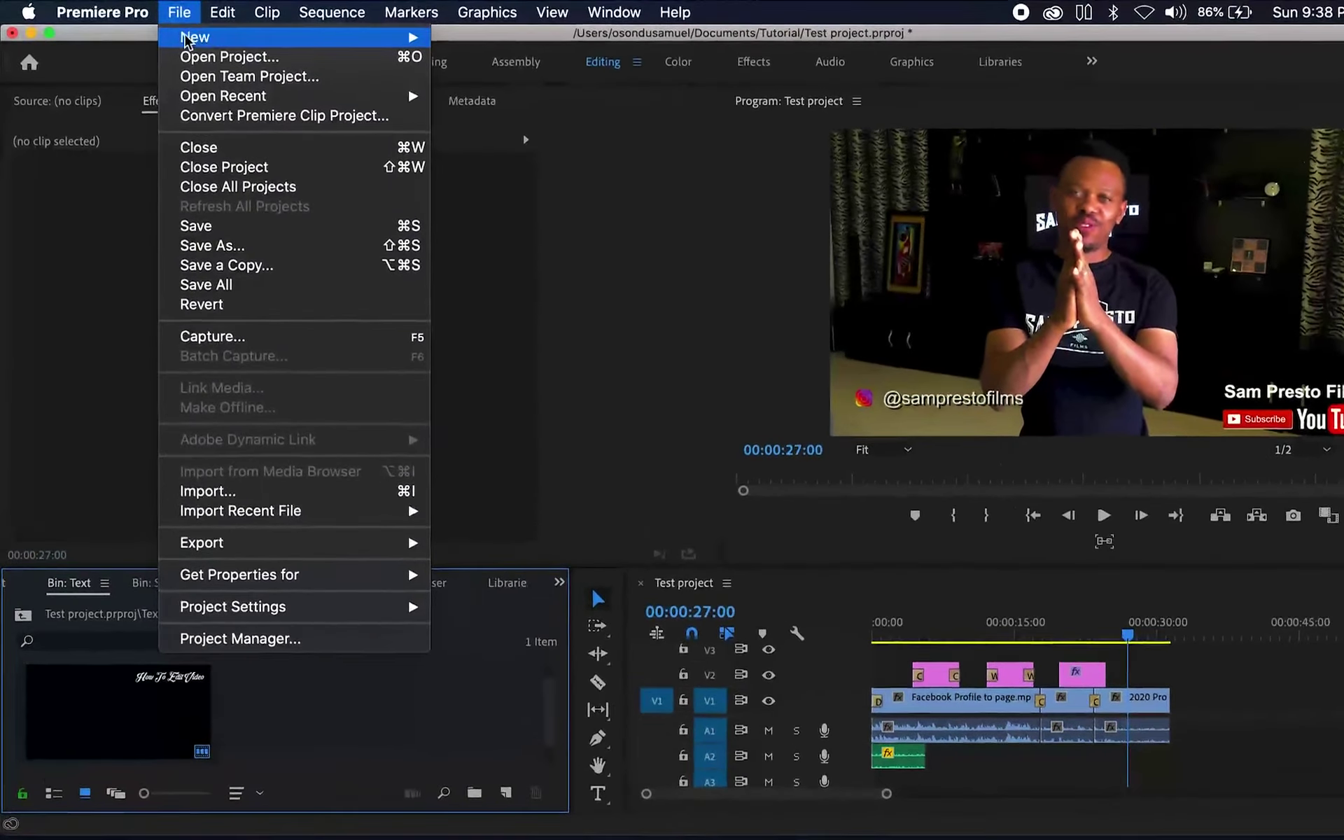
pyautogui.moveTo(185, 40)
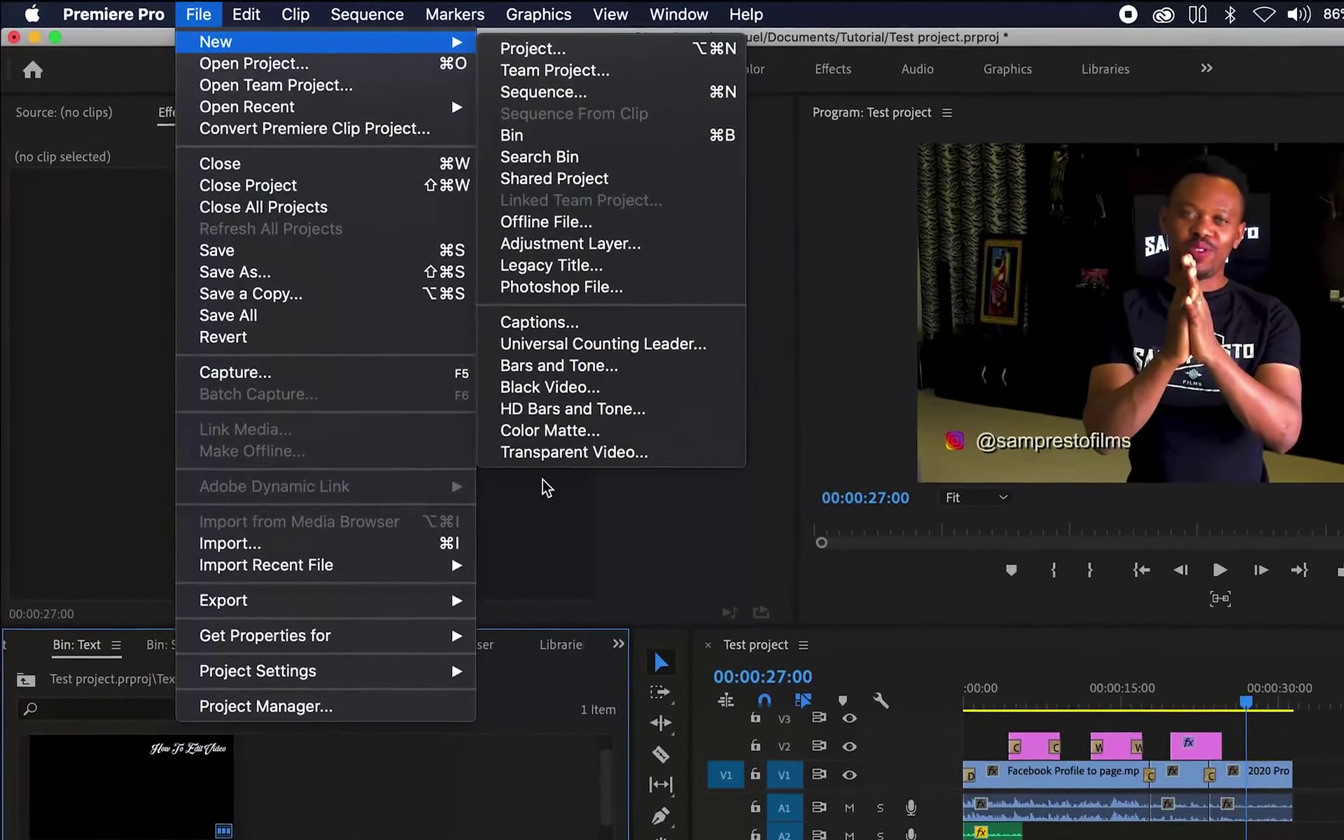
pyautogui.click(561, 334)
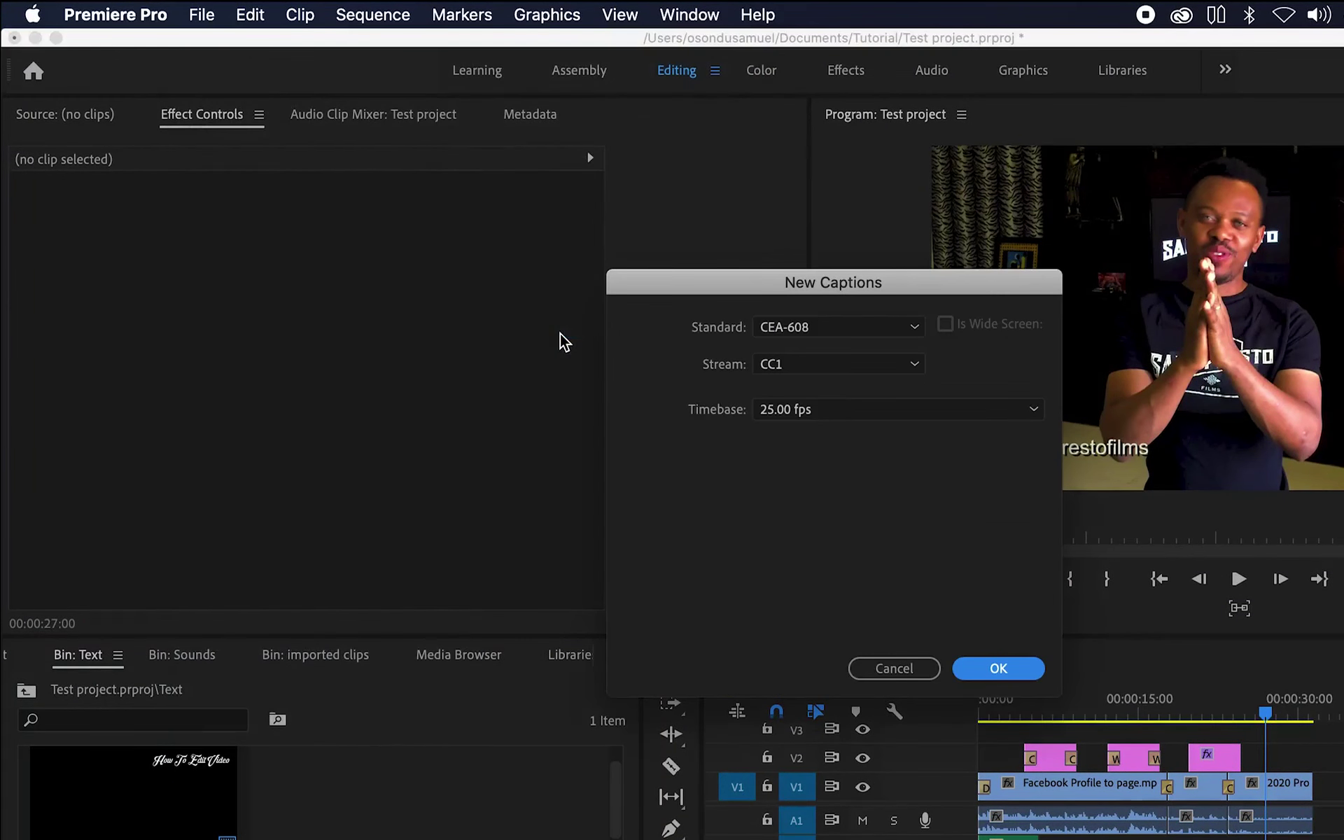
pyautogui.click(893, 335)
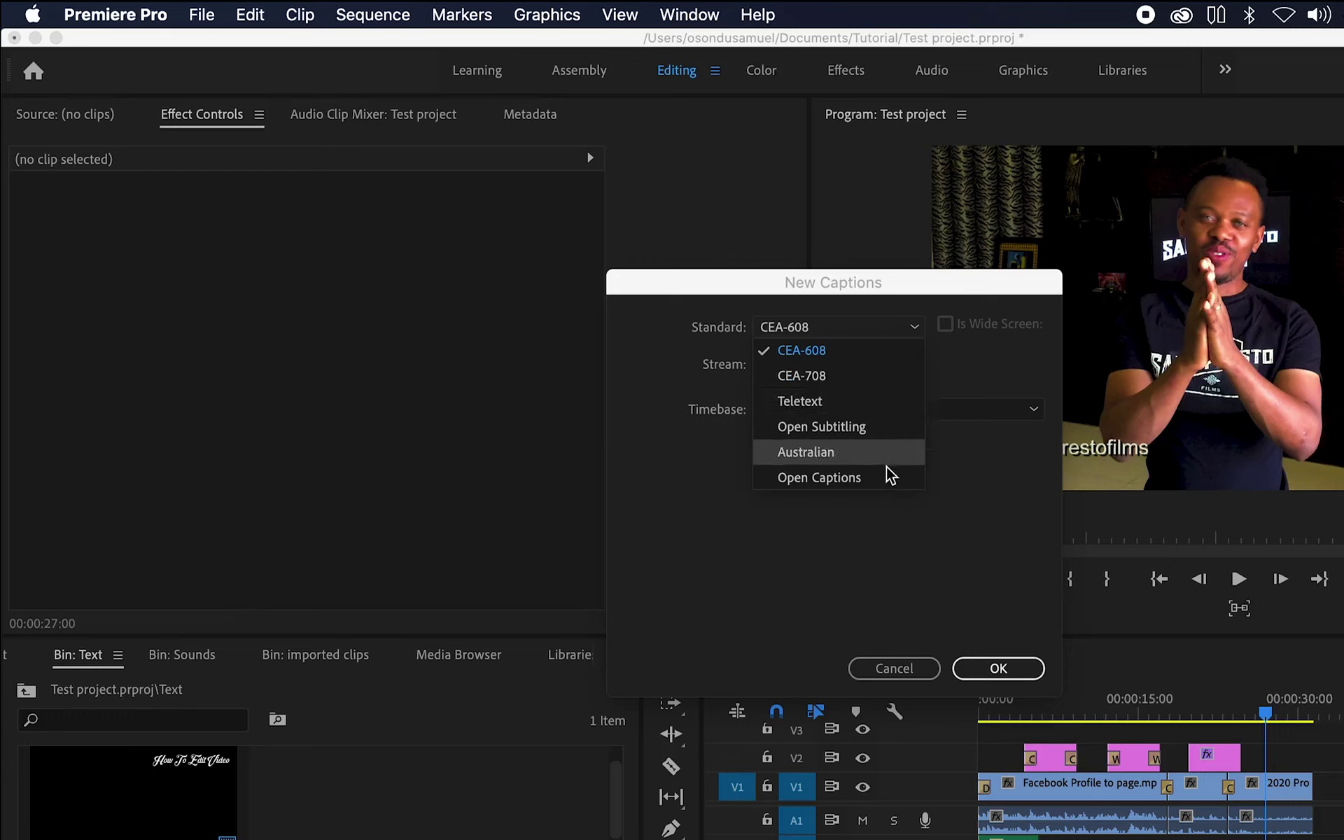
pyautogui.click(859, 485)
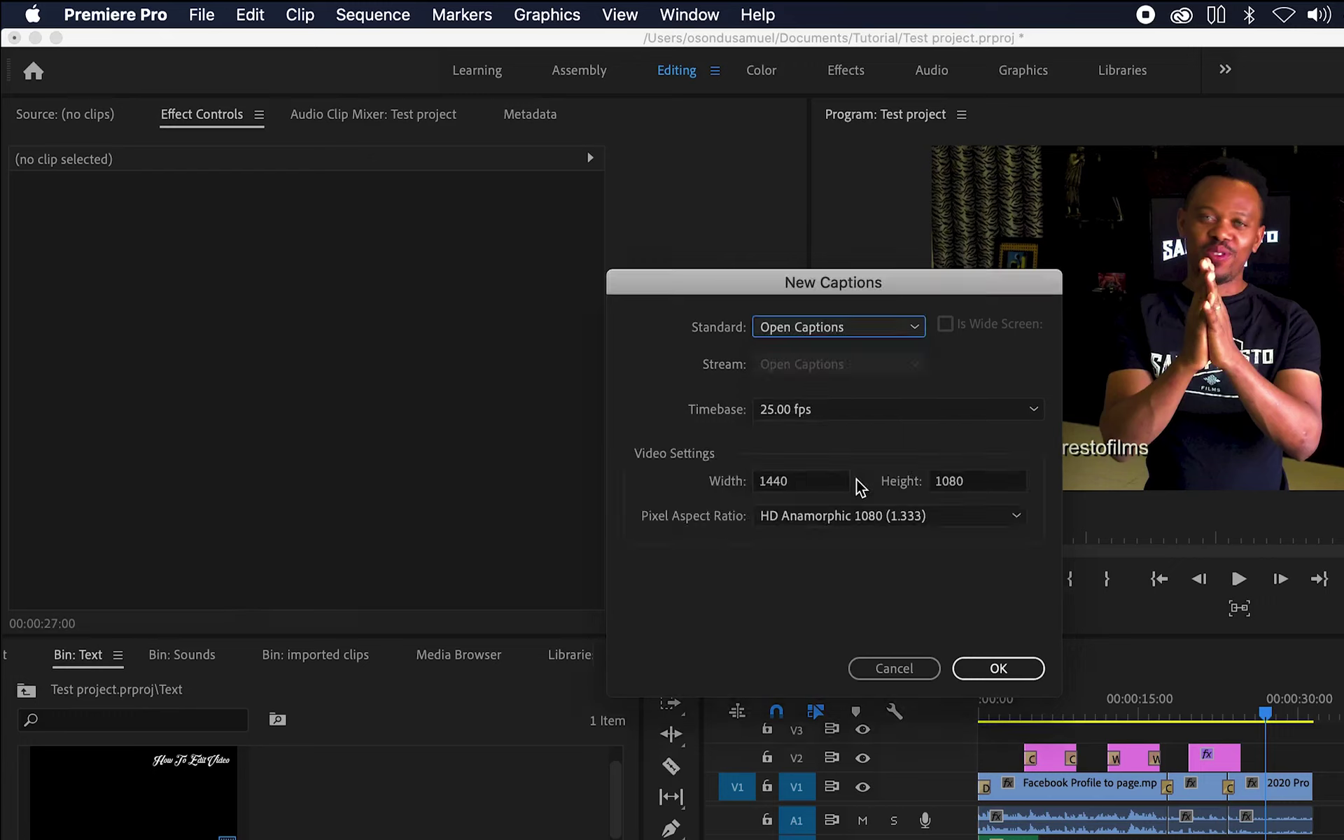
pyautogui.click(1016, 672)
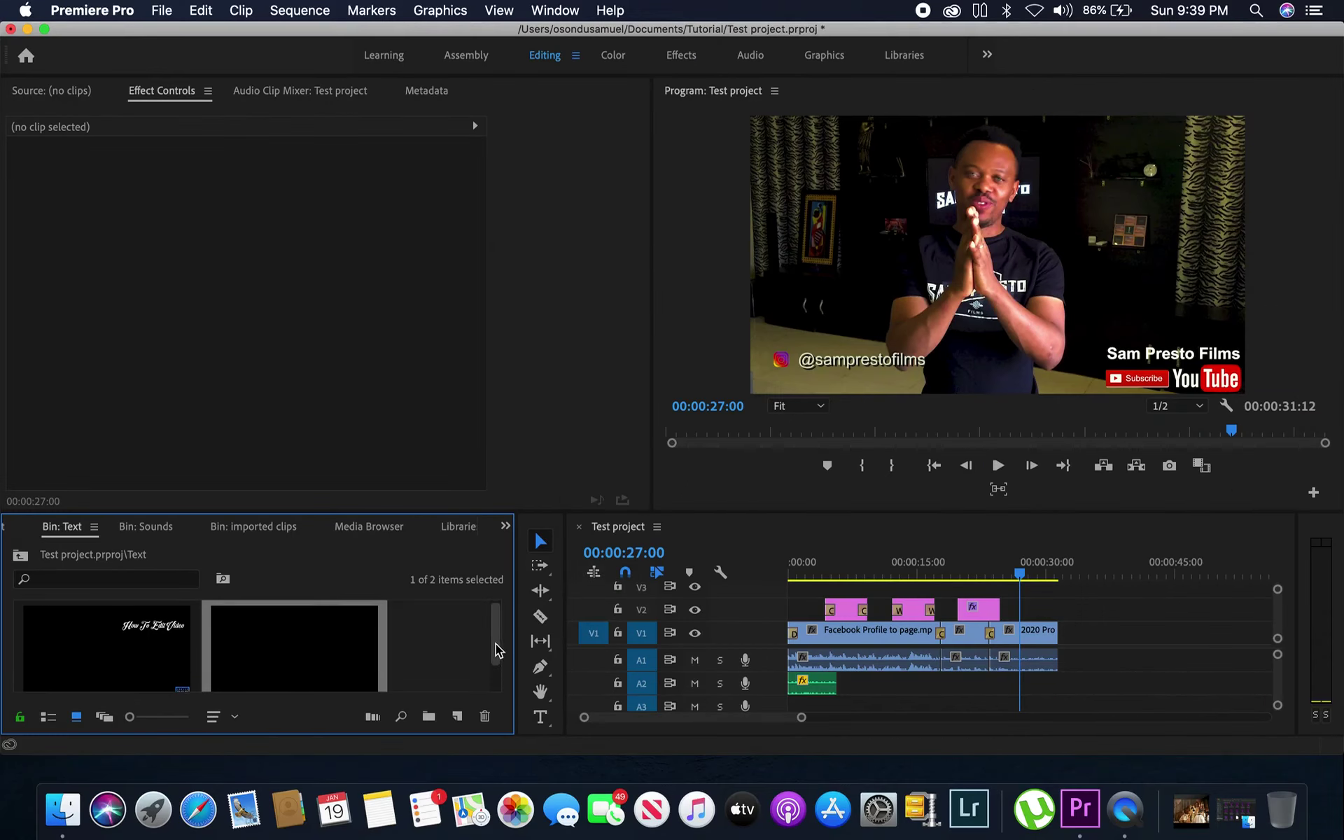
# Place the Open Captions item on track V2 at 00:00:27:00, above the 2020 Projects clip.
pyautogui.scroll(-2, 496, 636)
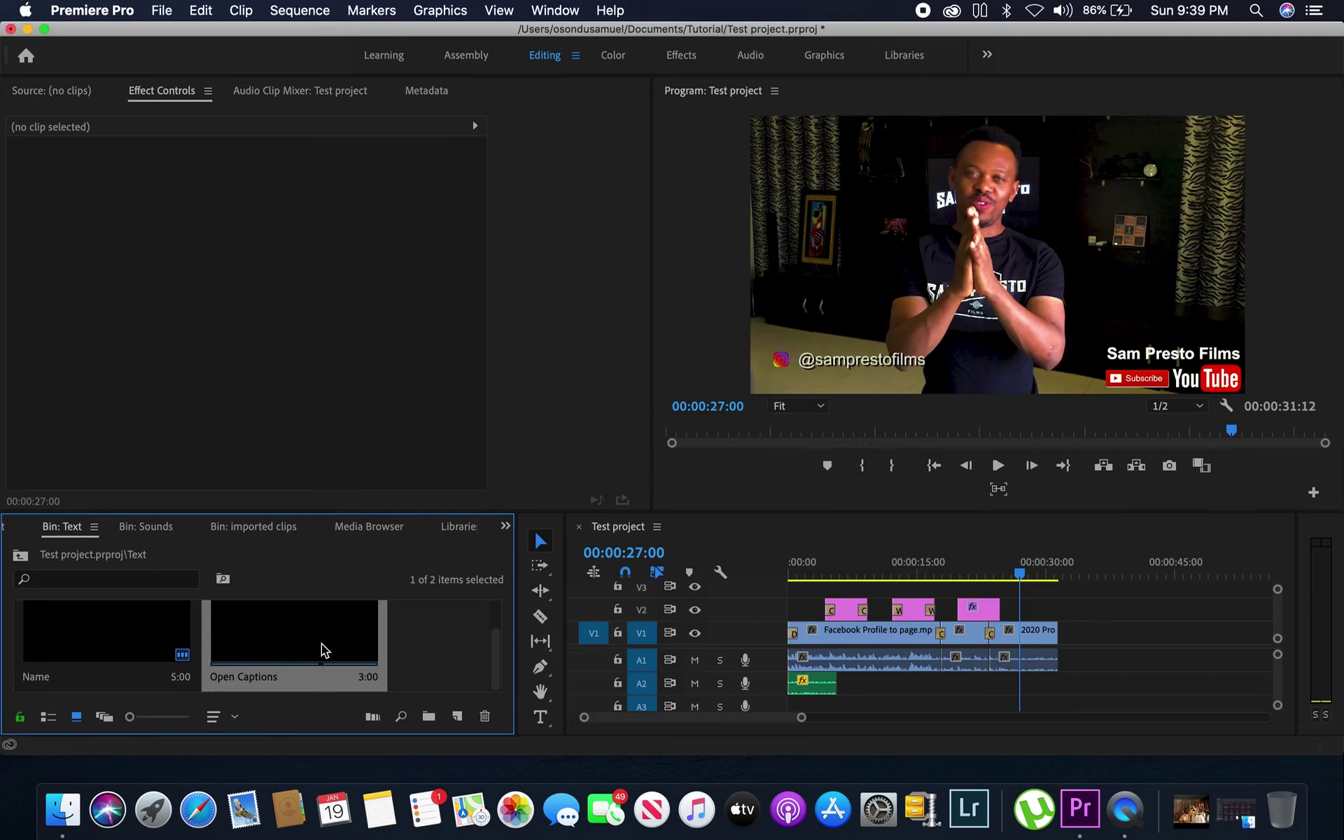
pyautogui.moveTo(259, 648); pyautogui.dragTo(1016, 612)
pyautogui.press('=')
pyautogui.press('=')
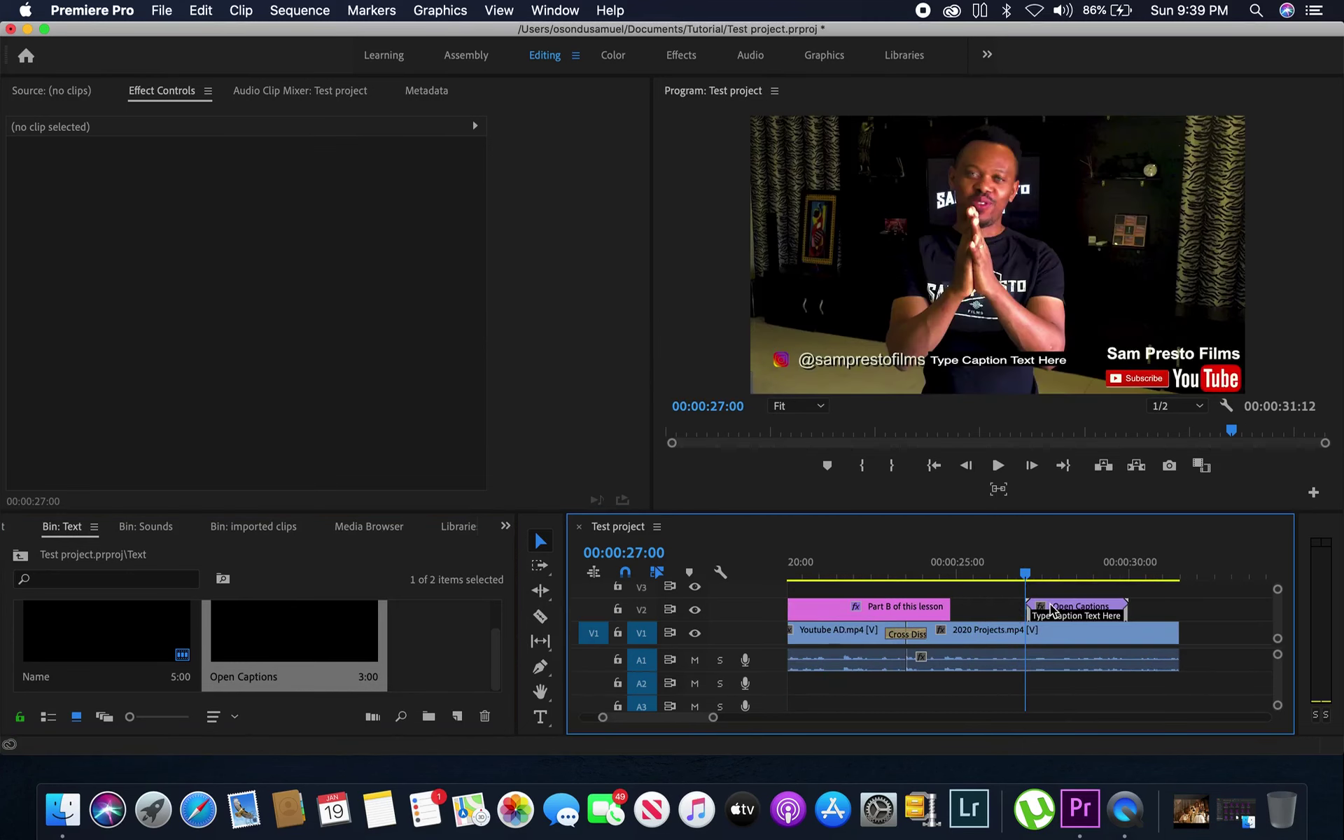
# Move the Open Captions clip to V3 above the start of the "Part B of this lesson" graphic, with the playhead at 00:00:21:00.
pyautogui.moveTo(1069, 615); pyautogui.dragTo(1042, 614)
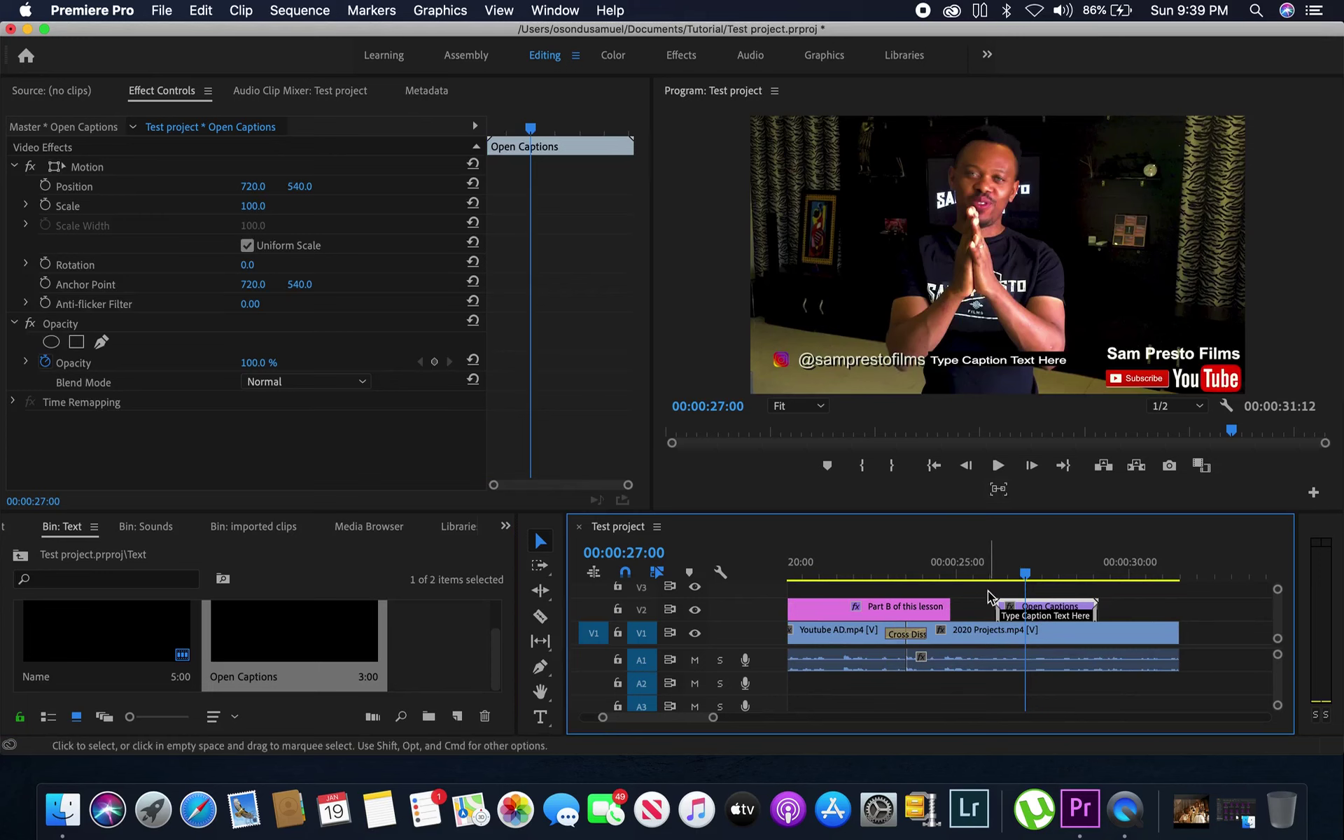
pyautogui.hscroll(-5, 989, 595)
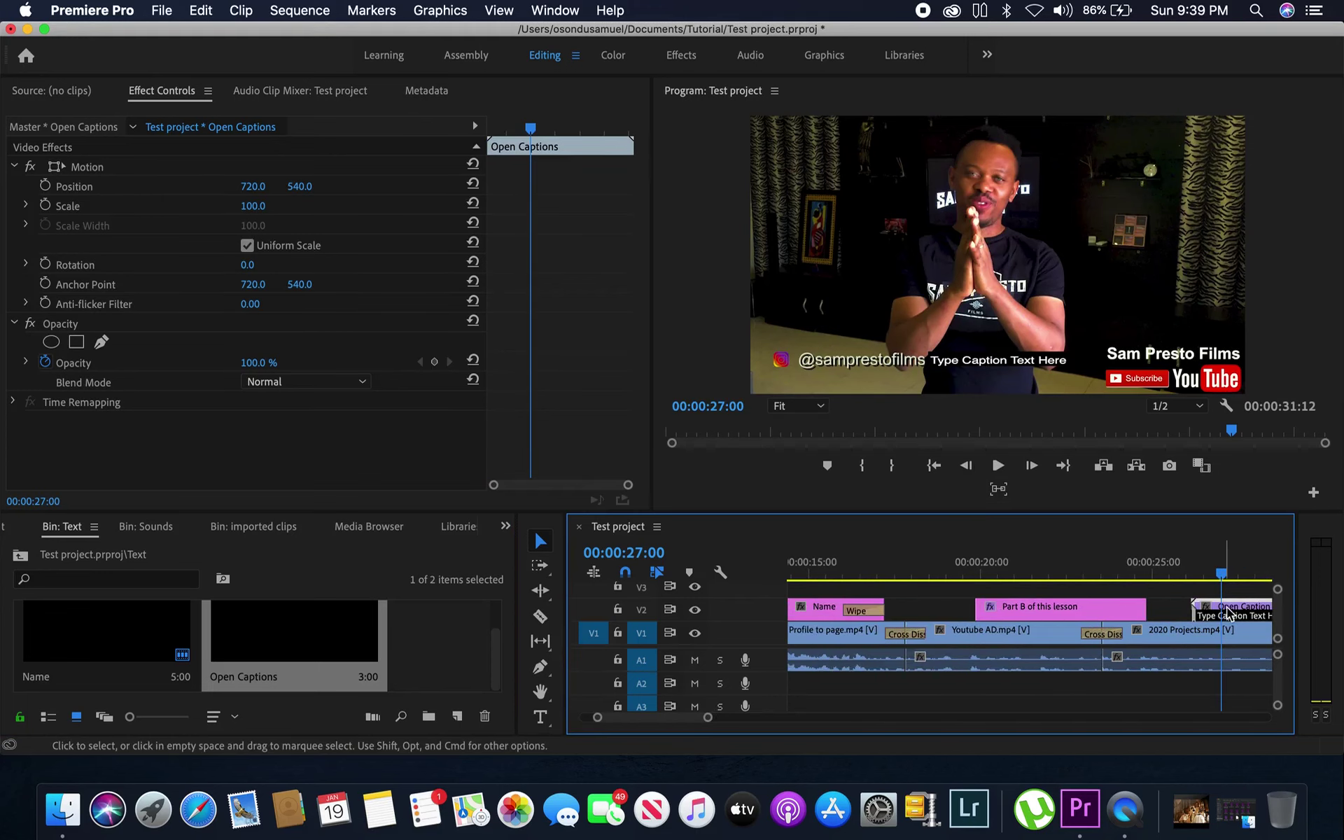
pyautogui.moveTo(1226, 613); pyautogui.dragTo(1025, 597)
pyautogui.click(1017, 571)
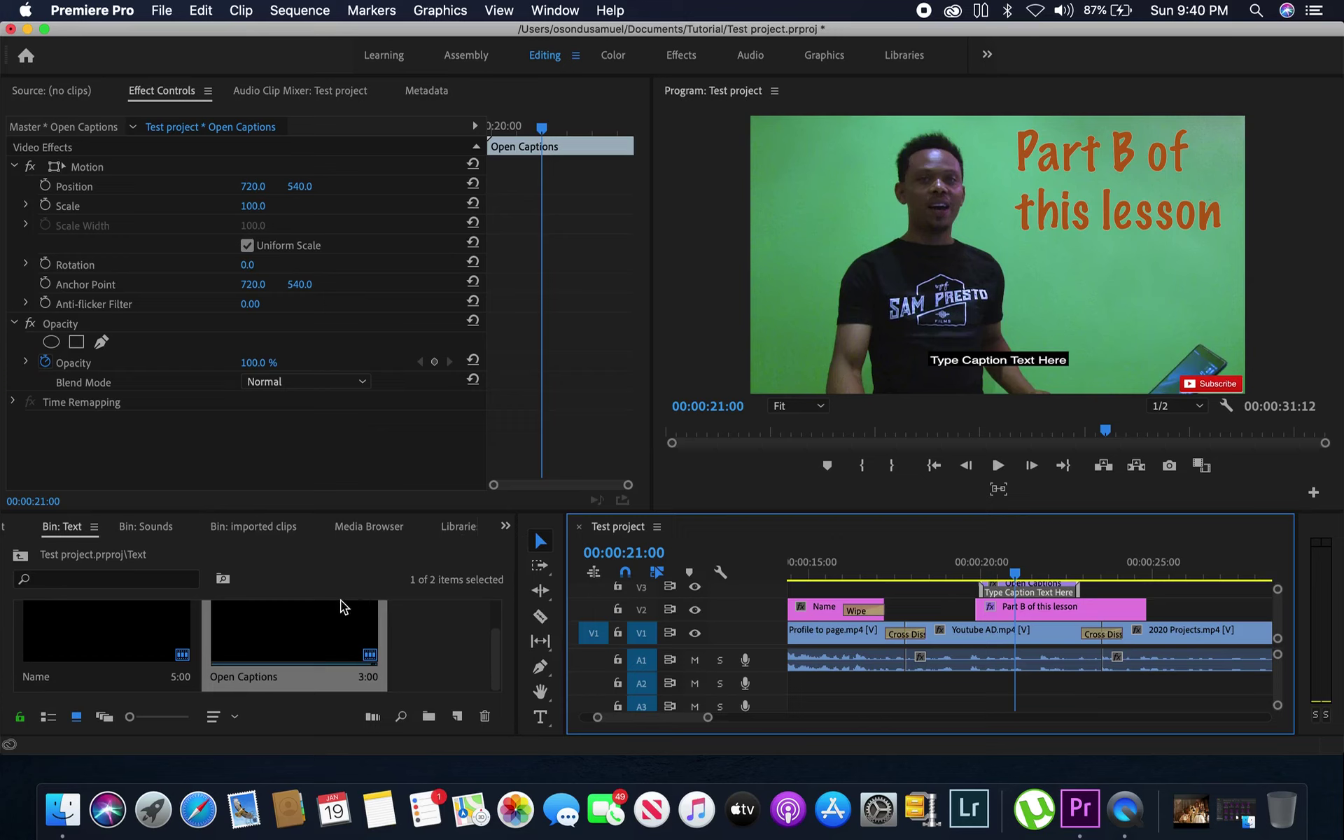
# Open the Open Captions clip for editing and replace the placeholder caption text with "learn how to edit on premiere pro".
pyautogui.doubleClick(1027, 592)
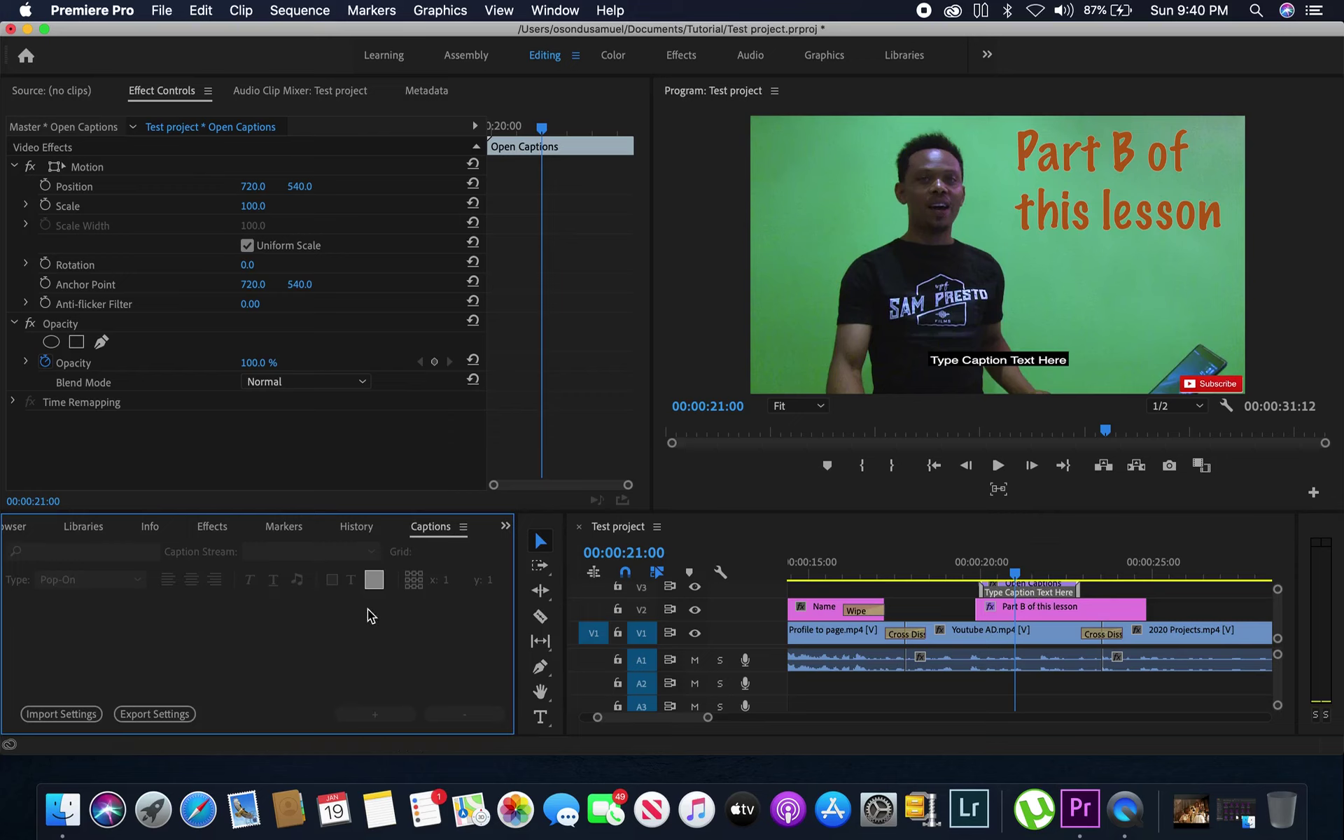
pyautogui.click(1029, 595)
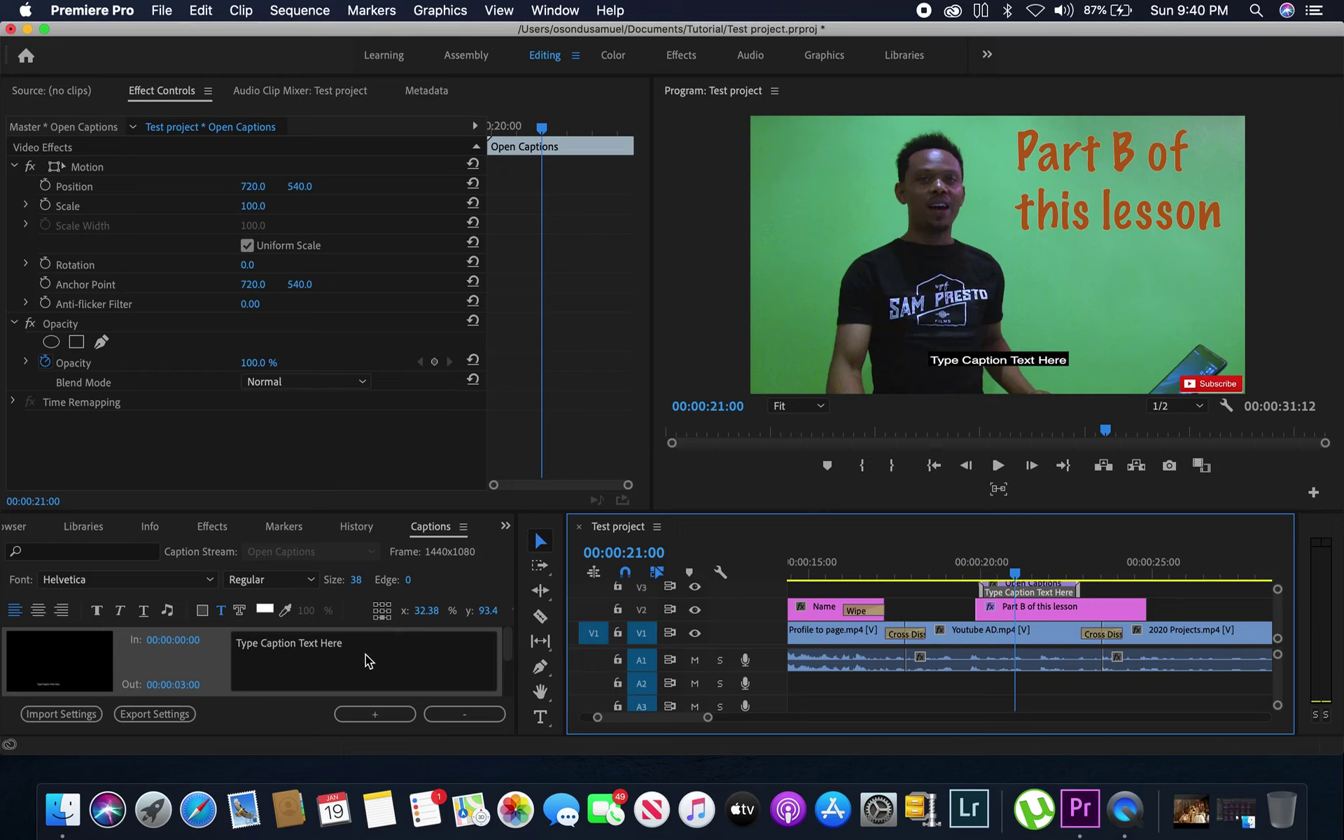
pyautogui.click(410, 649)
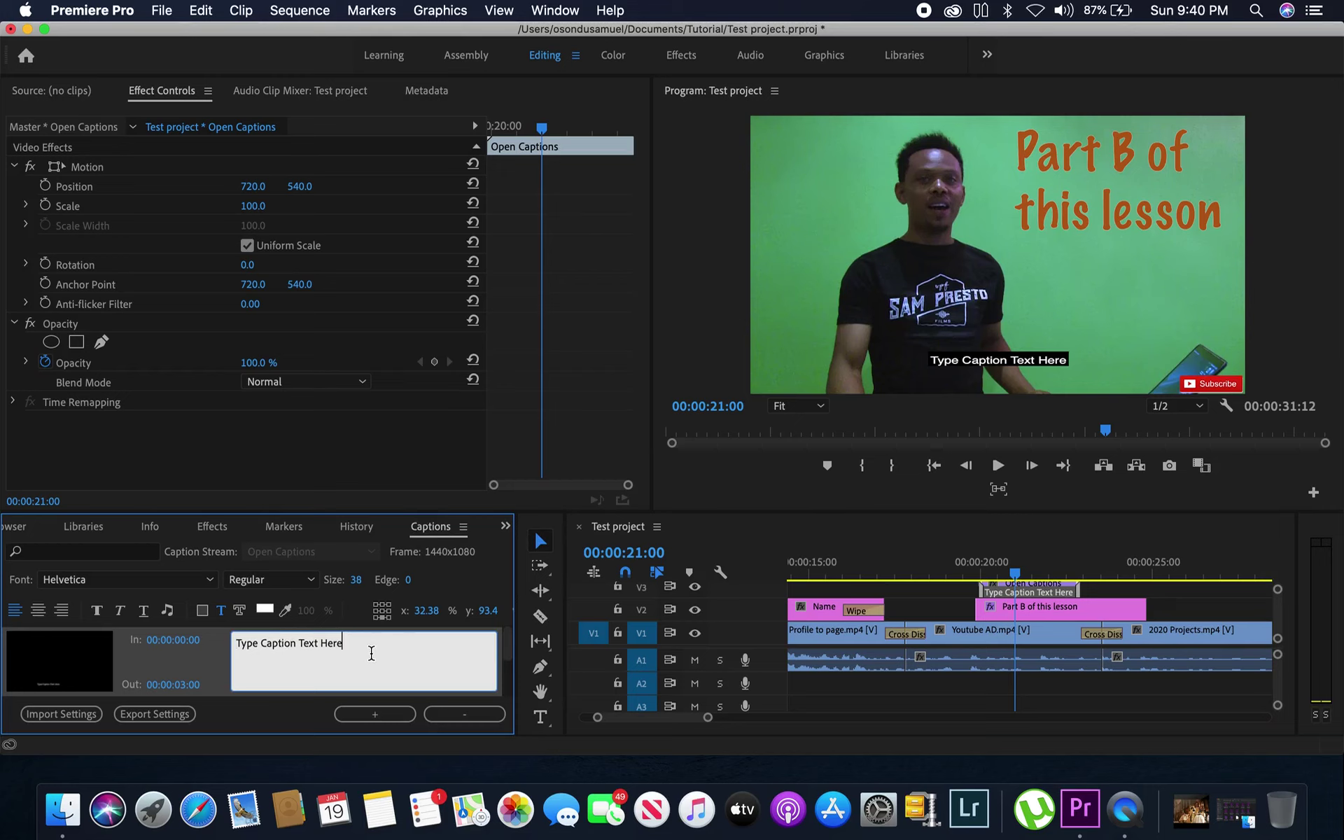
pyautogui.press('BackSpace')
pyautogui.press('BackSpace')
pyautogui.press('BackSpace')
pyautogui.press('BackSpace')
pyautogui.press('BackSpace')
pyautogui.press('BackSpace')
pyautogui.press('BackSpace')
pyautogui.press('BackSpace')
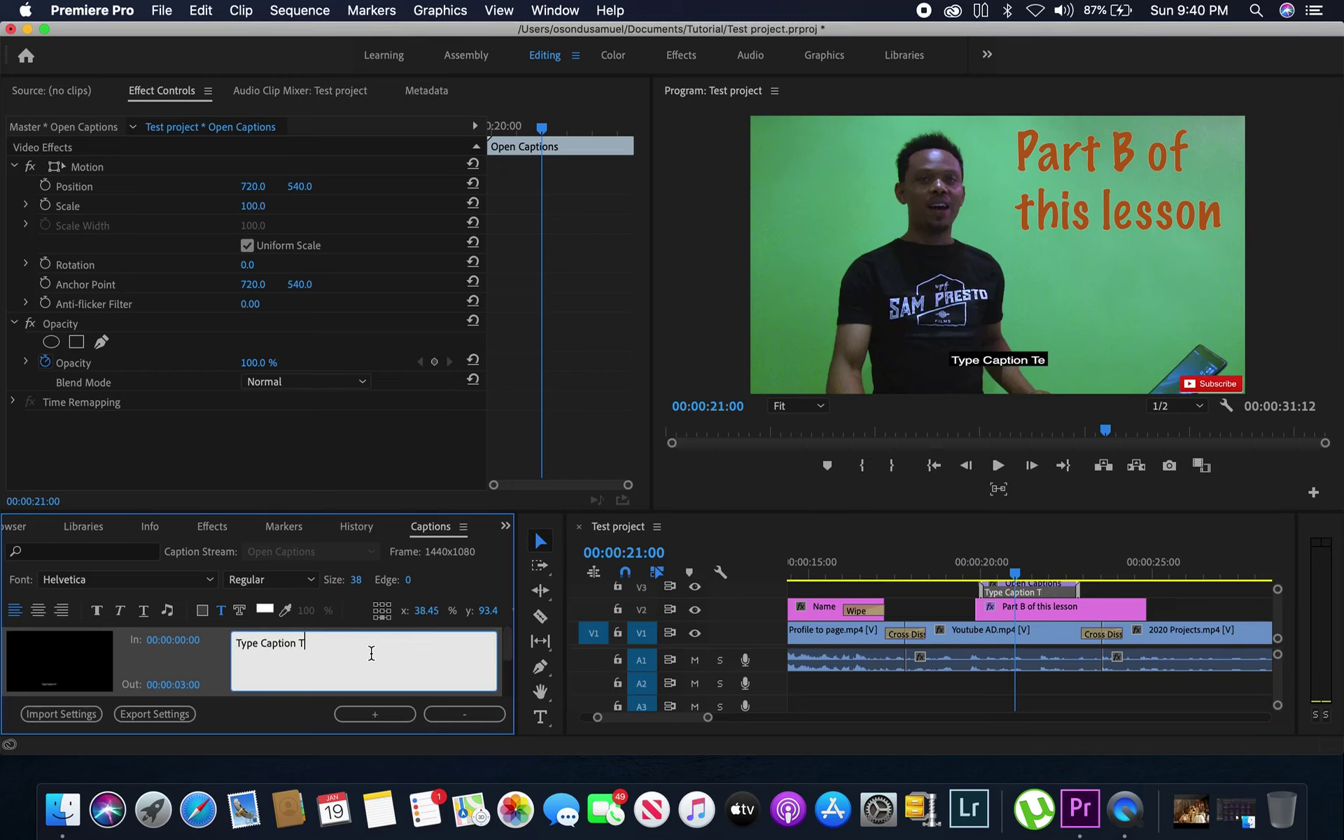
pyautogui.press('BackSpace')
pyautogui.press('BackSpace')
pyautogui.press('BackSpace')
pyautogui.press('BackSpace')
pyautogui.press('BackSpace')
pyautogui.press('BackSpace')
pyautogui.press('BackSpace')
pyautogui.press('BackSpace')
pyautogui.press('BackSpace')
pyautogui.press('BackSpace')
pyautogui.press('BackSpace')
pyautogui.press('BackSpace')
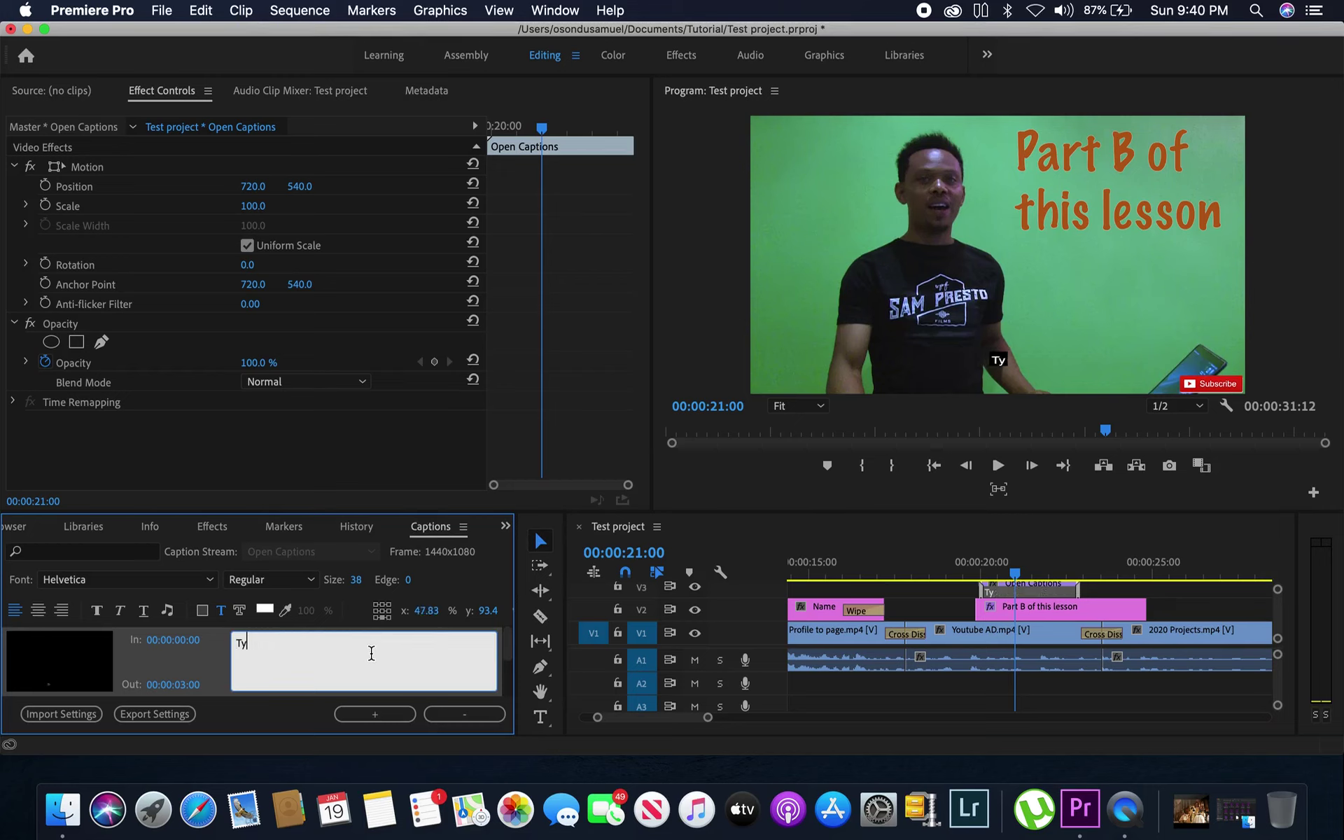
pyautogui.press('BackSpace')
pyautogui.press('BackSpace')
pyautogui.write('learn how')
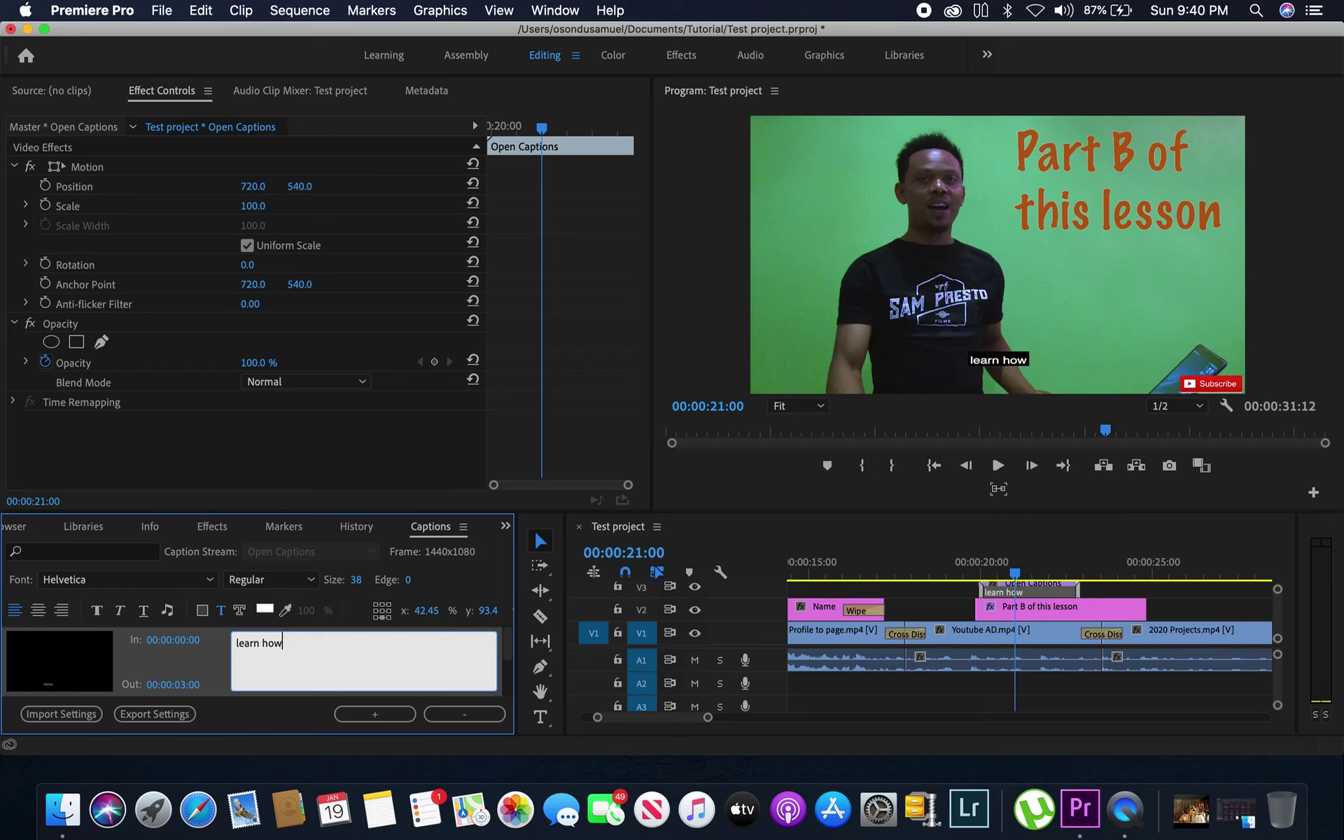
pyautogui.write(' to edit ')
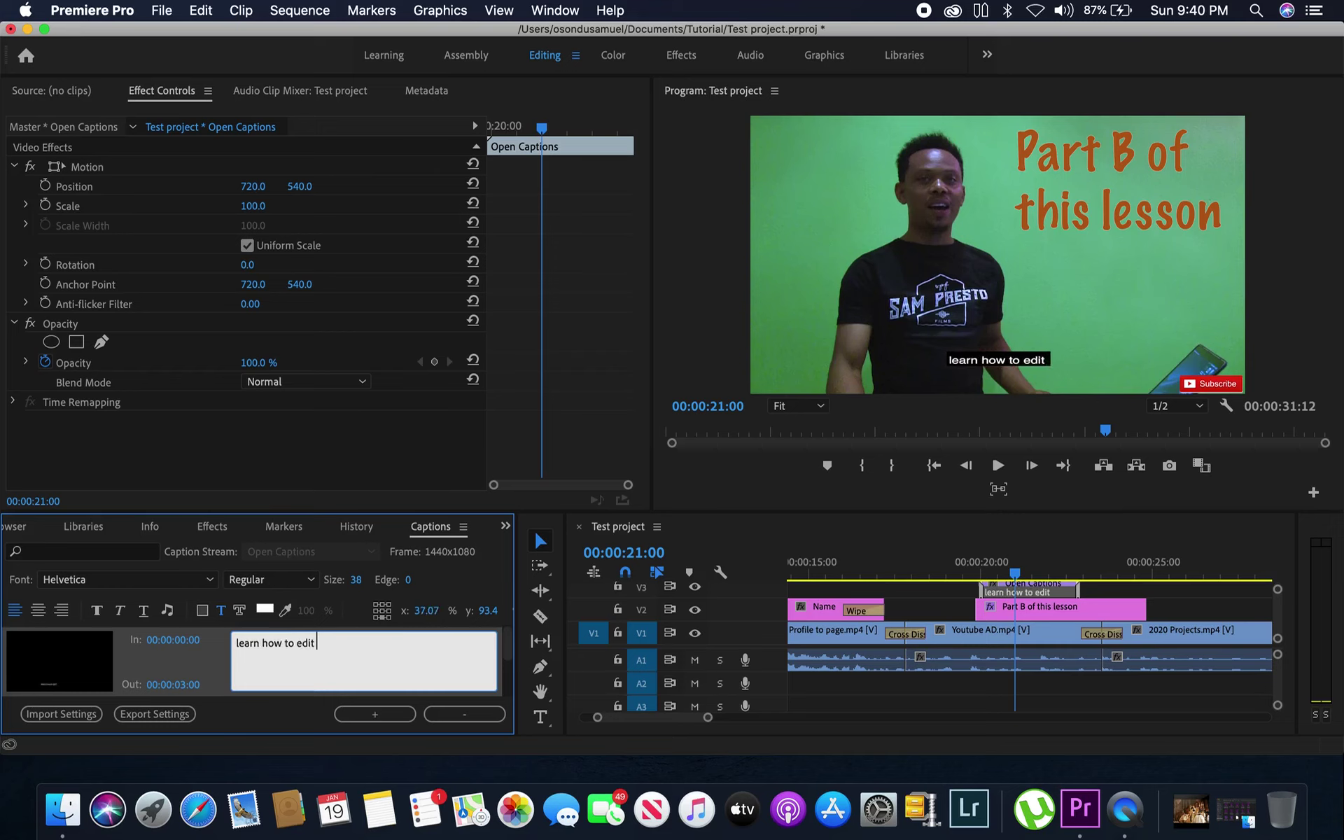
pyautogui.write('on ')
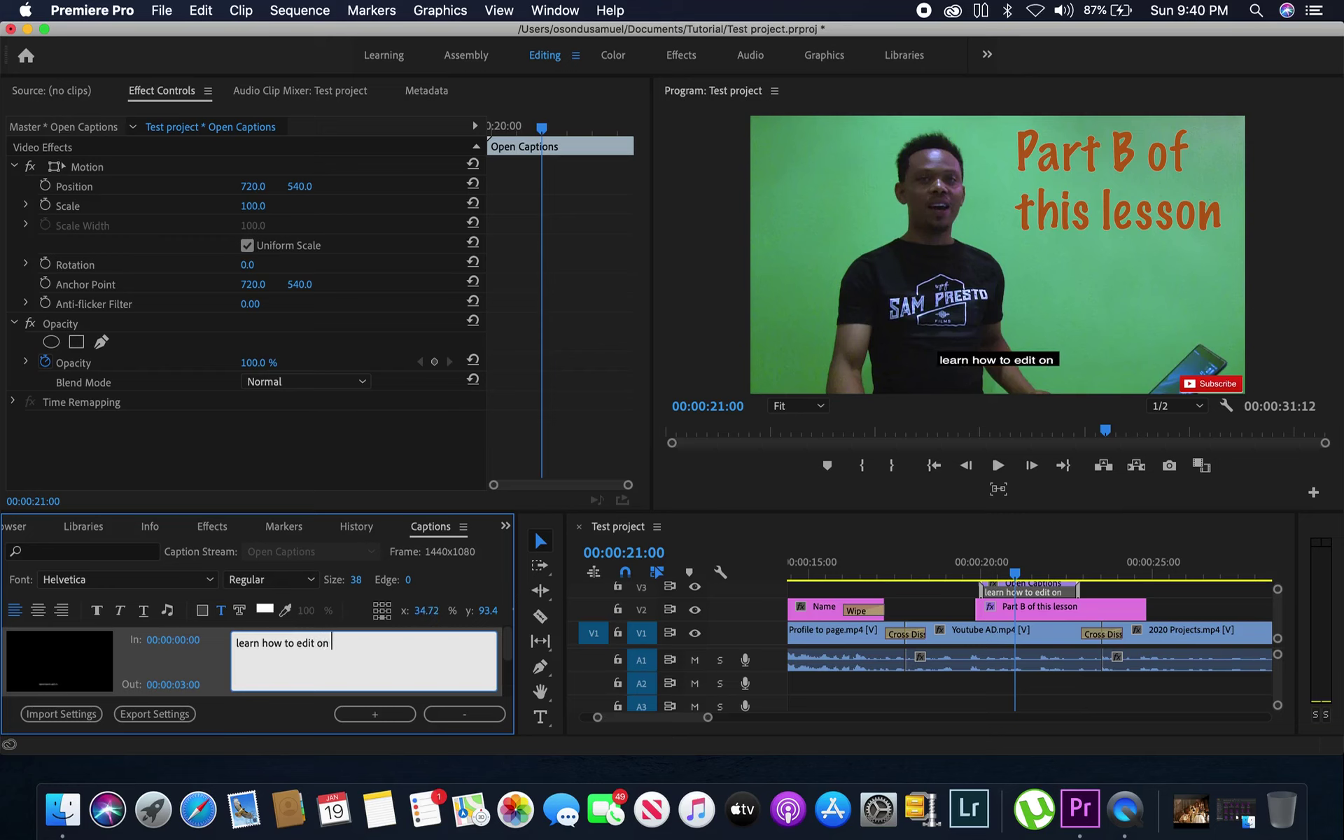
pyautogui.write('prem')
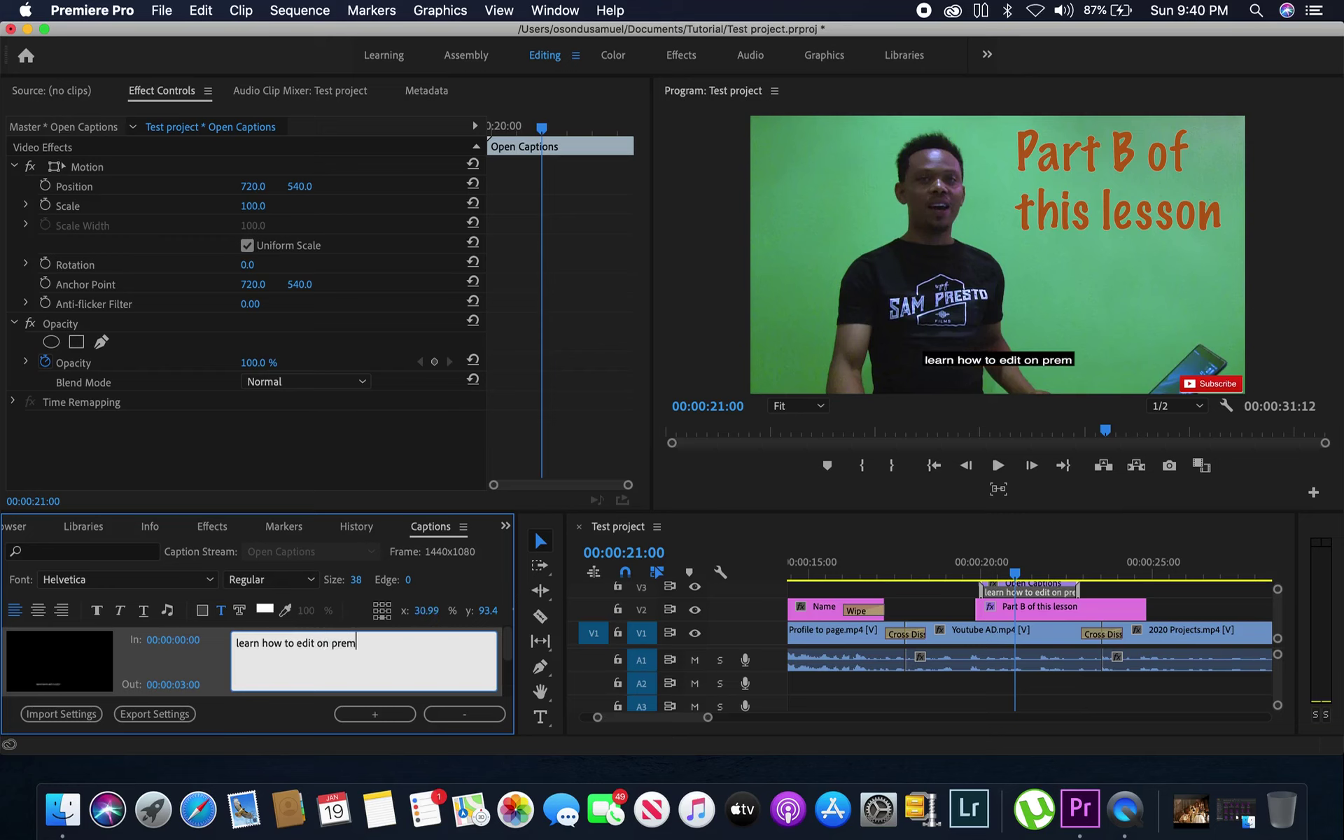
pyautogui.write('i')
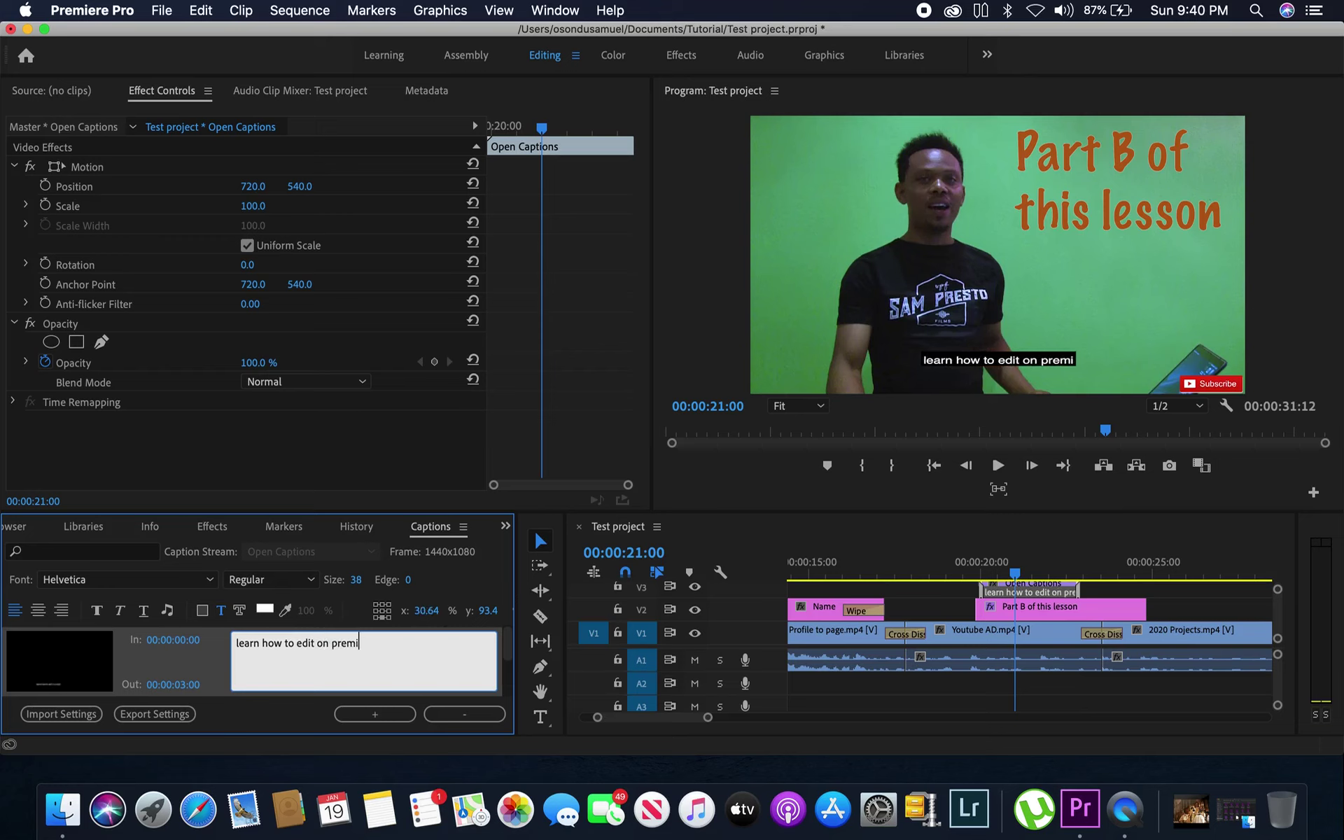
pyautogui.write('ere pr')
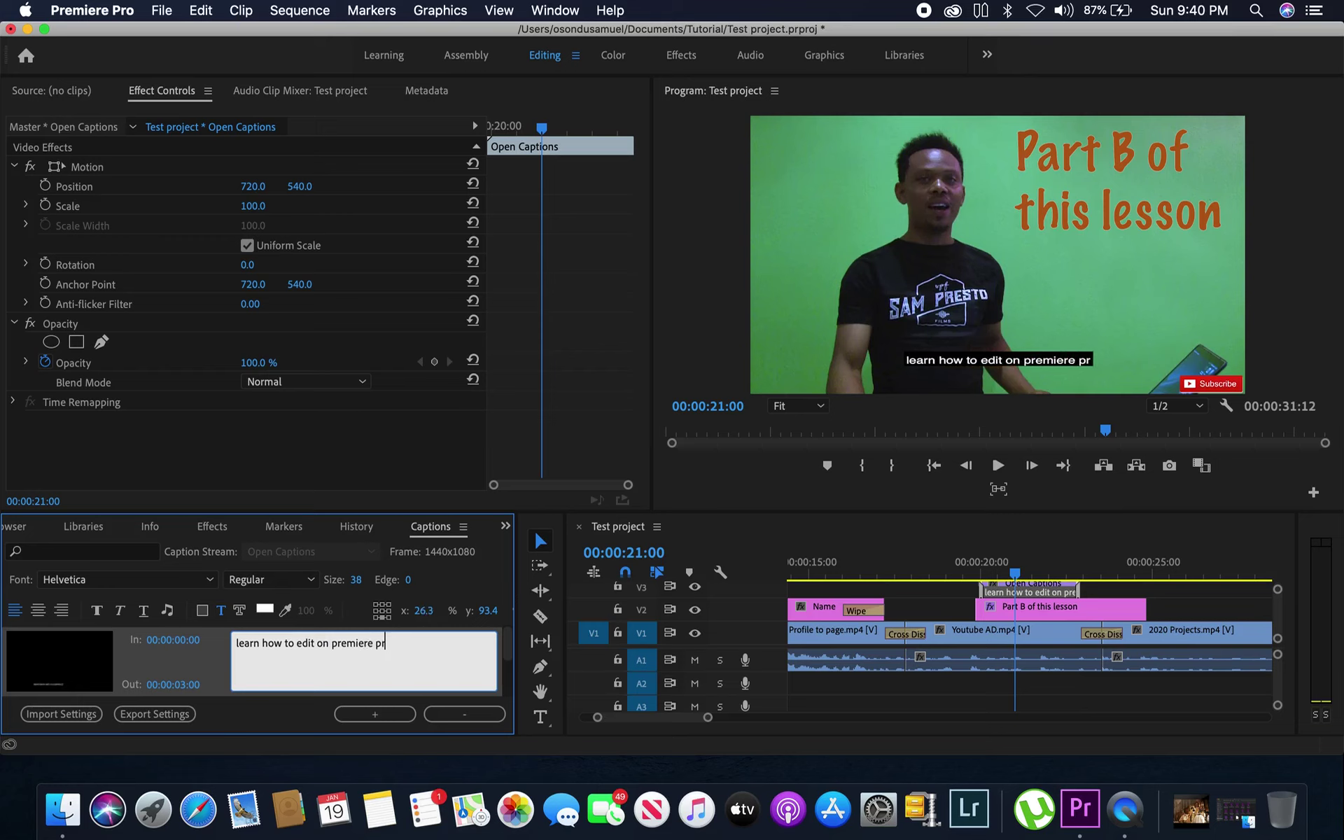
pyautogui.write('o')
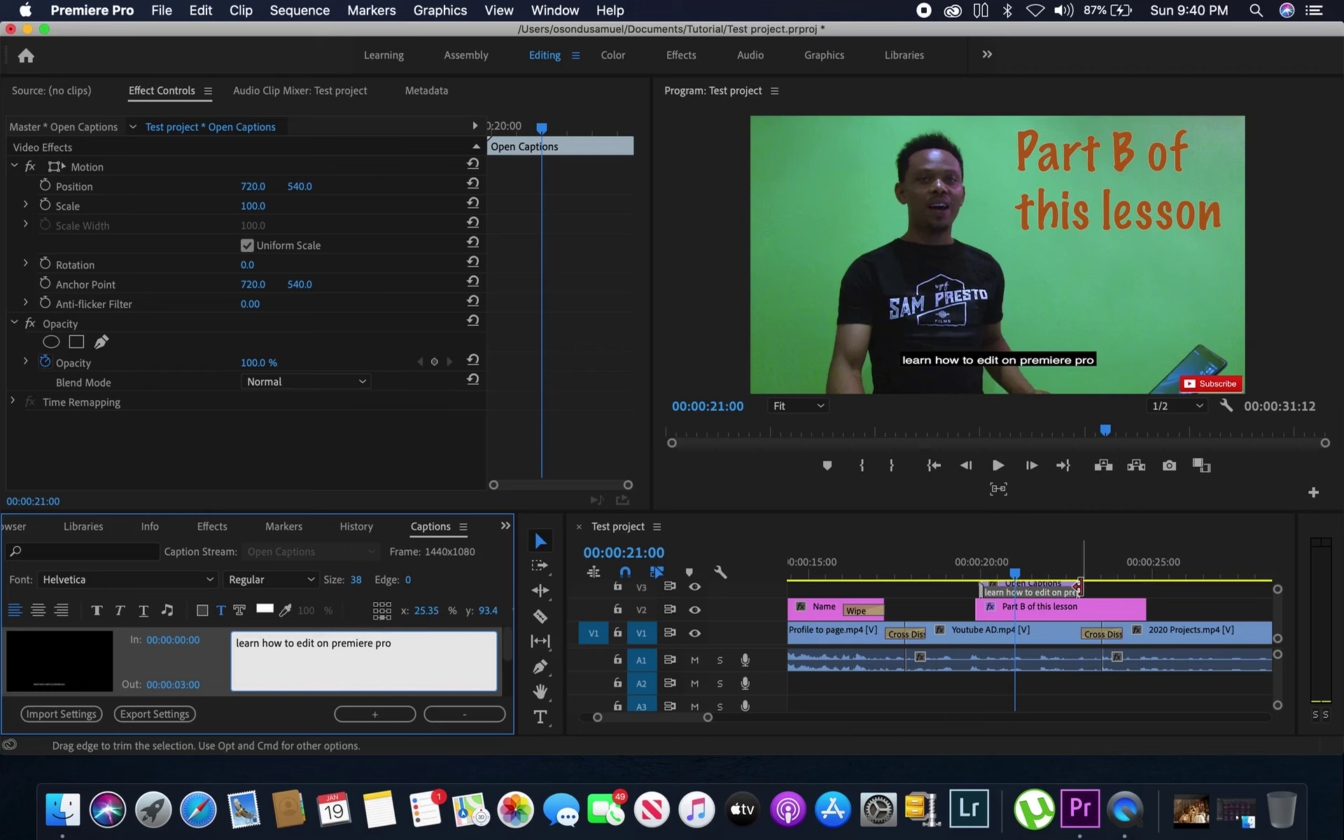
# Extend the Open Captions clip's end to about 00:00:27:00 and set its caption's out point to 00:00:03:15.
pyautogui.moveTo(1077, 586); pyautogui.dragTo(1232, 615)
pyautogui.scroll(1, 1177, 626)
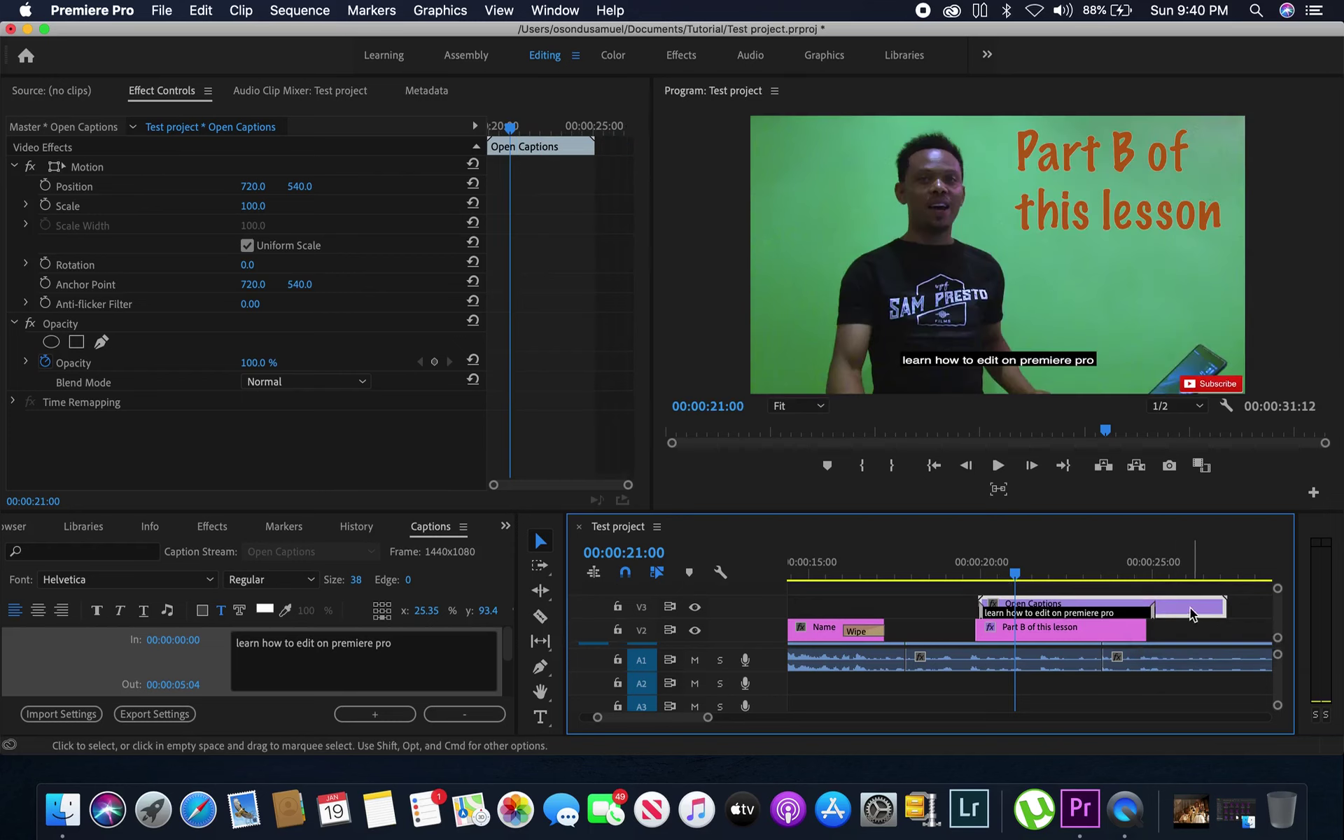
pyautogui.moveTo(1150, 608); pyautogui.dragTo(1103, 610)
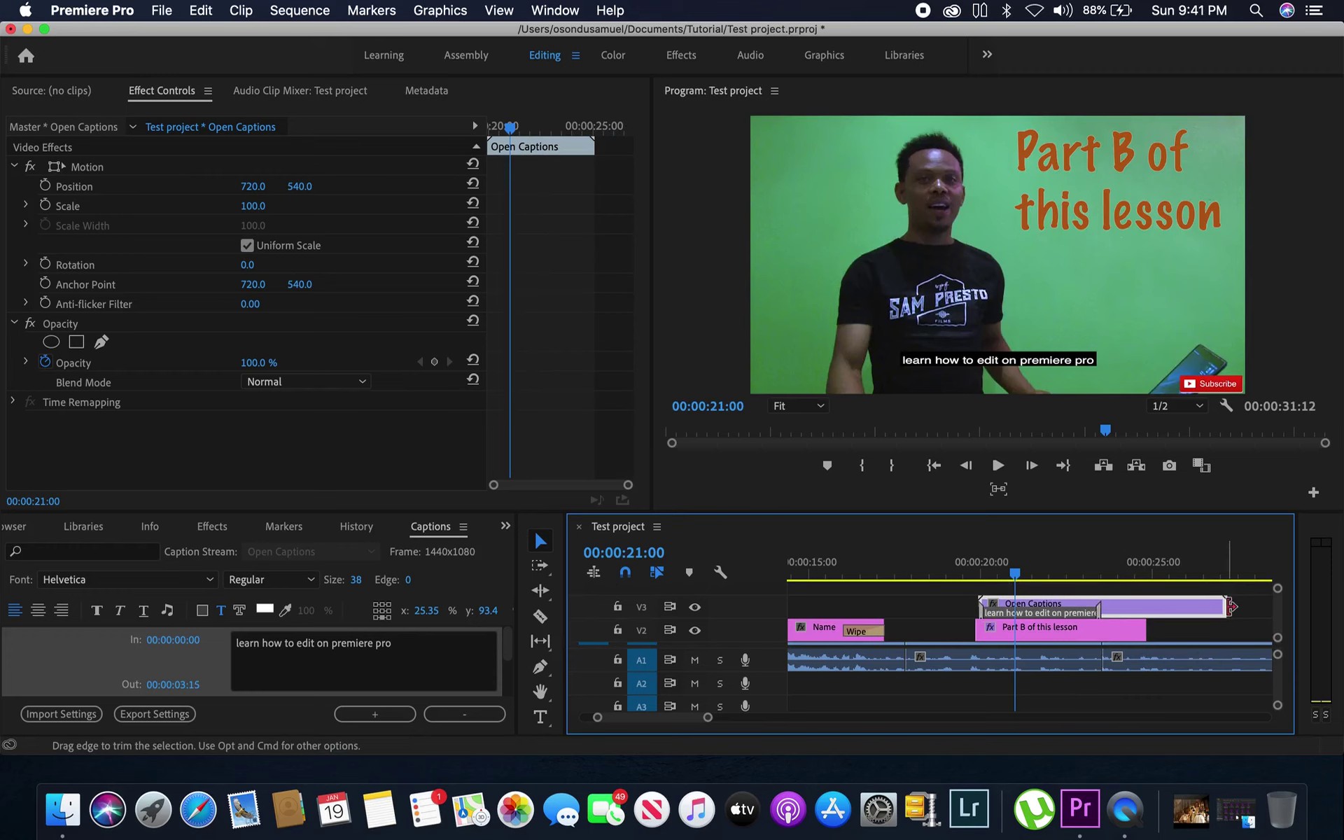
pyautogui.press('-')
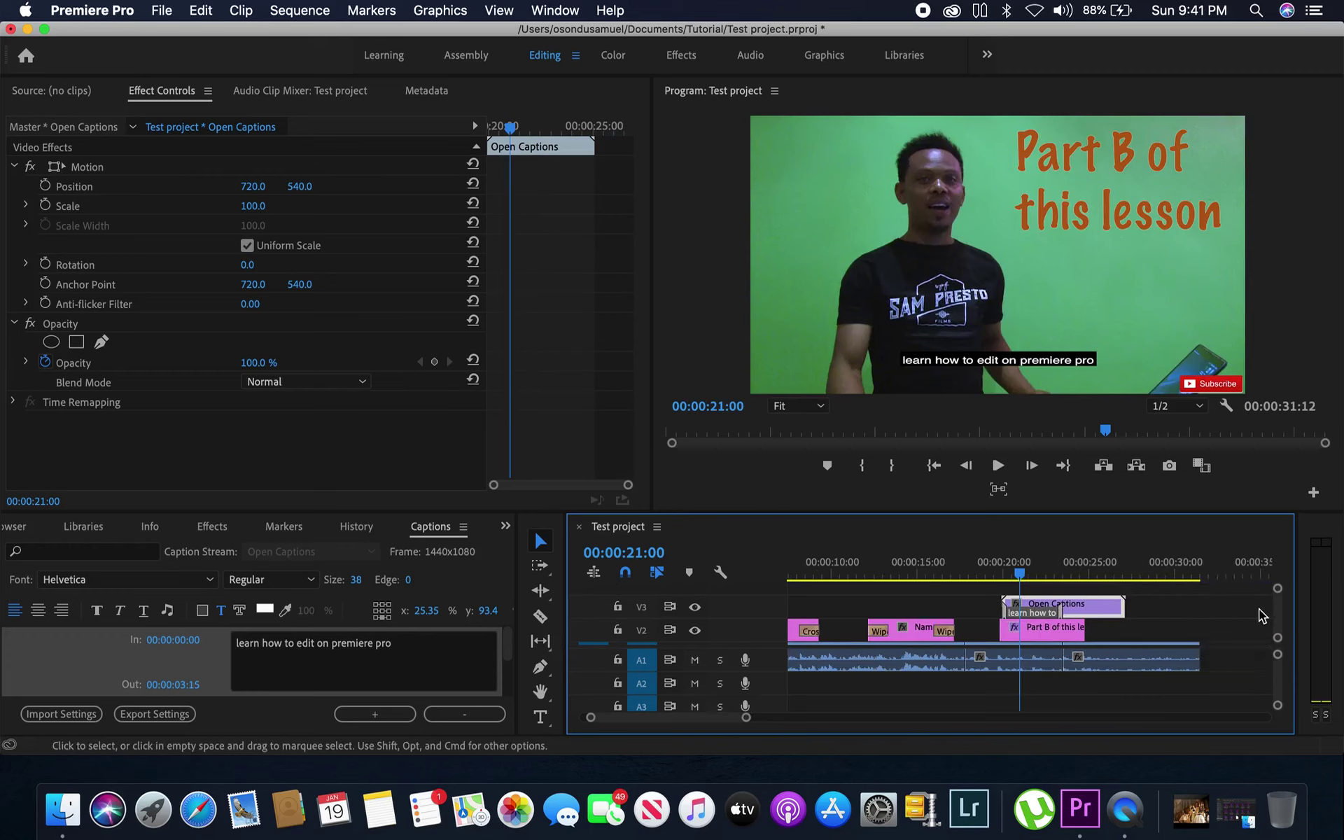
# Extend the Open Captions clip's end to about 00:00:30:12 and set the caption's text size to 50.
pyautogui.moveTo(1125, 607); pyautogui.dragTo(1190, 611)
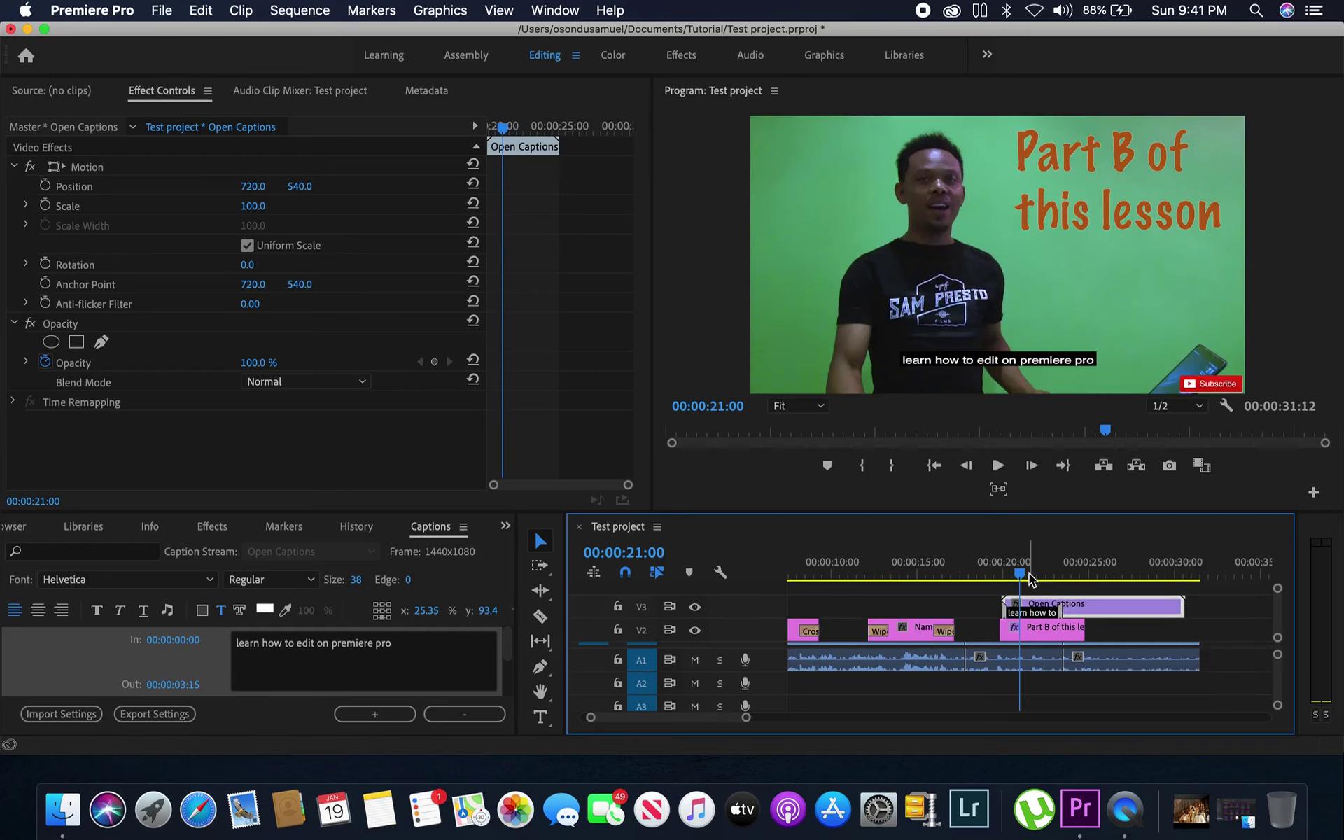
pyautogui.moveTo(1028, 573); pyautogui.dragTo(1020, 573)
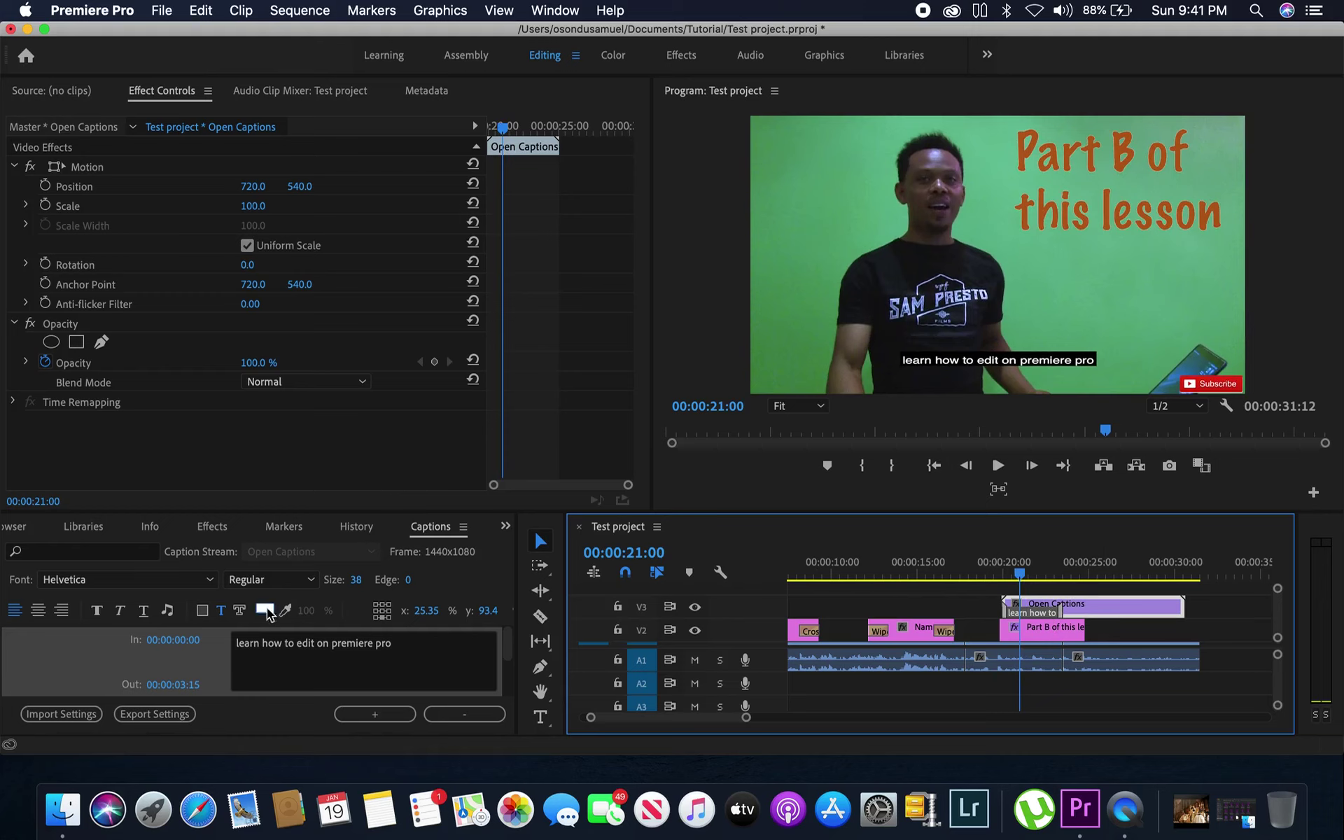
pyautogui.click(356, 579)
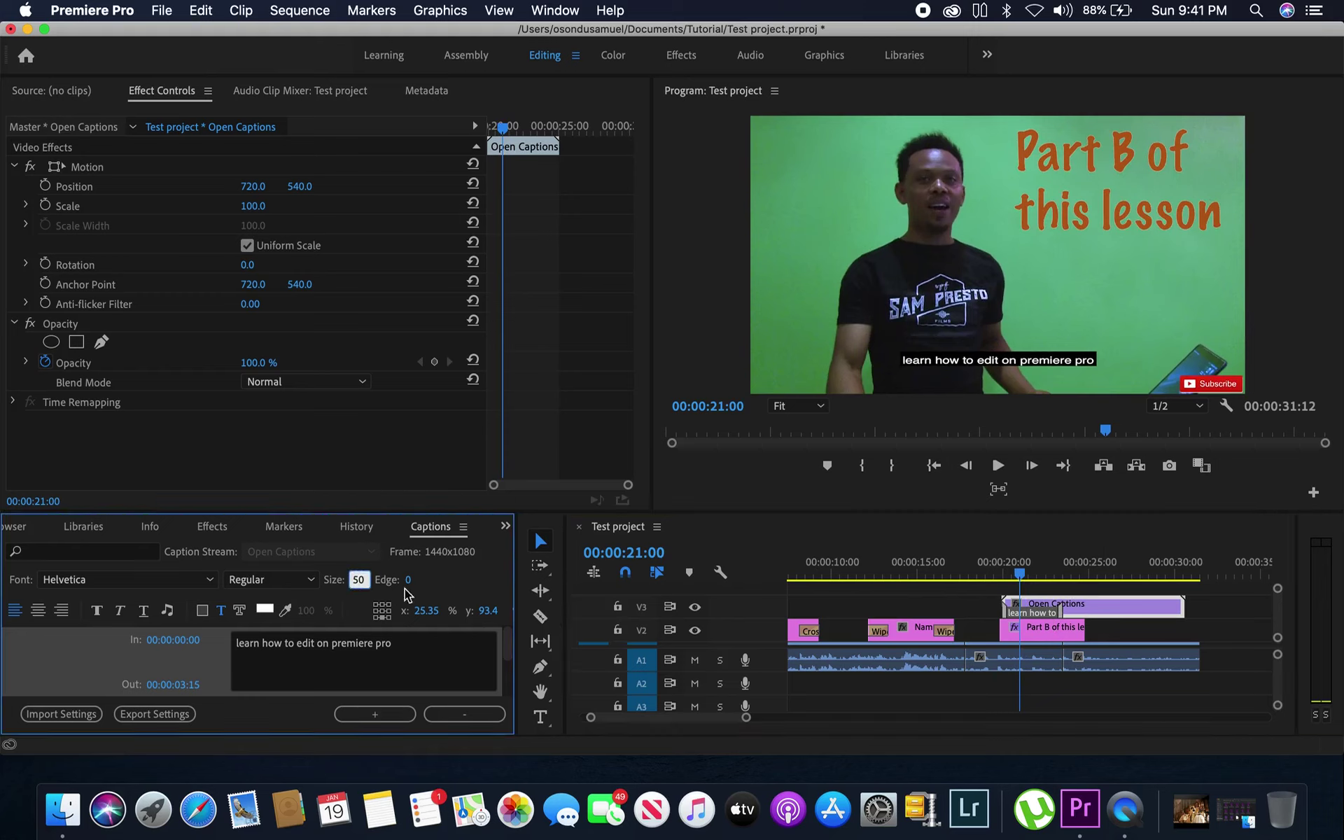
pyautogui.press('Return')
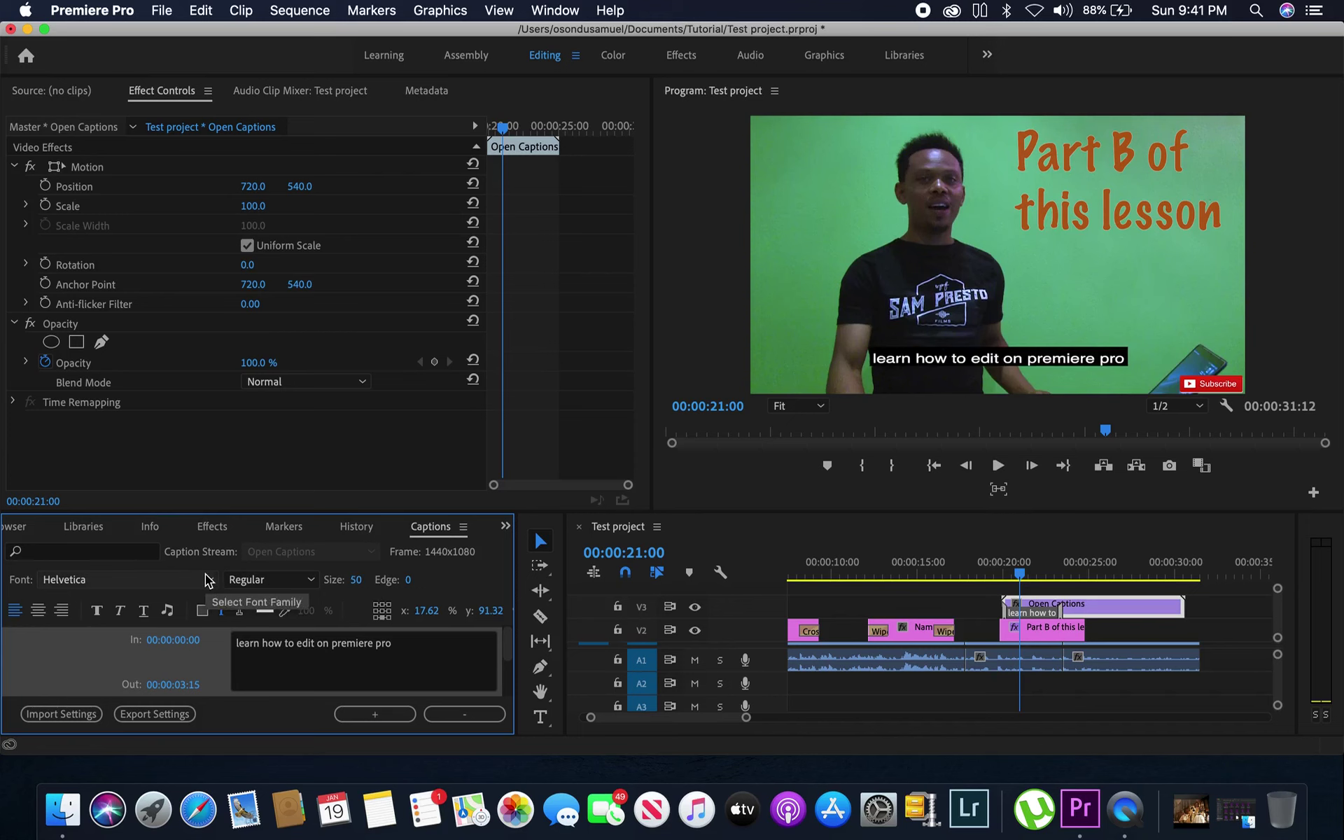
pyautogui.click(207, 580)
pyautogui.click(207, 579)
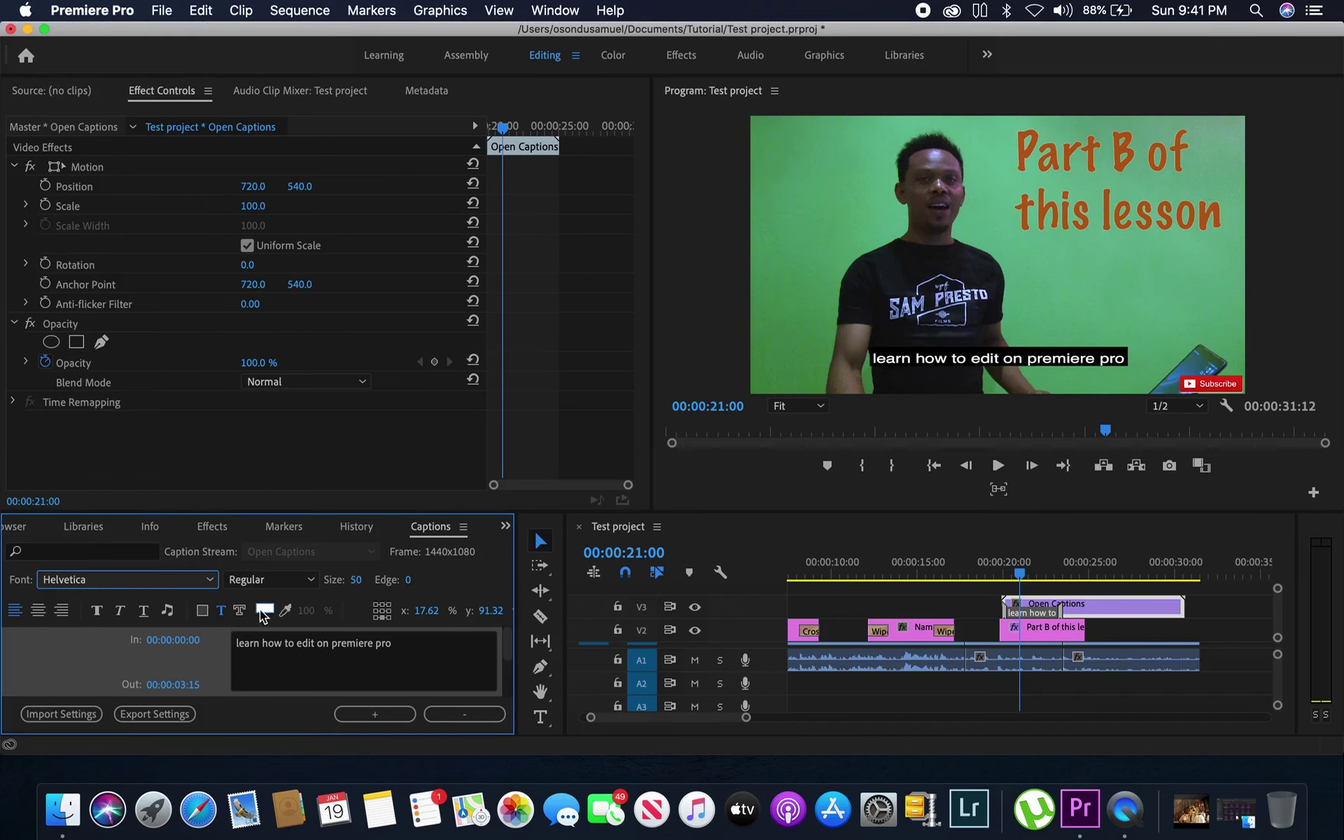
# Set the caption's background opacity to 40% and change the background colour to light grey.
pyautogui.click(202, 610)
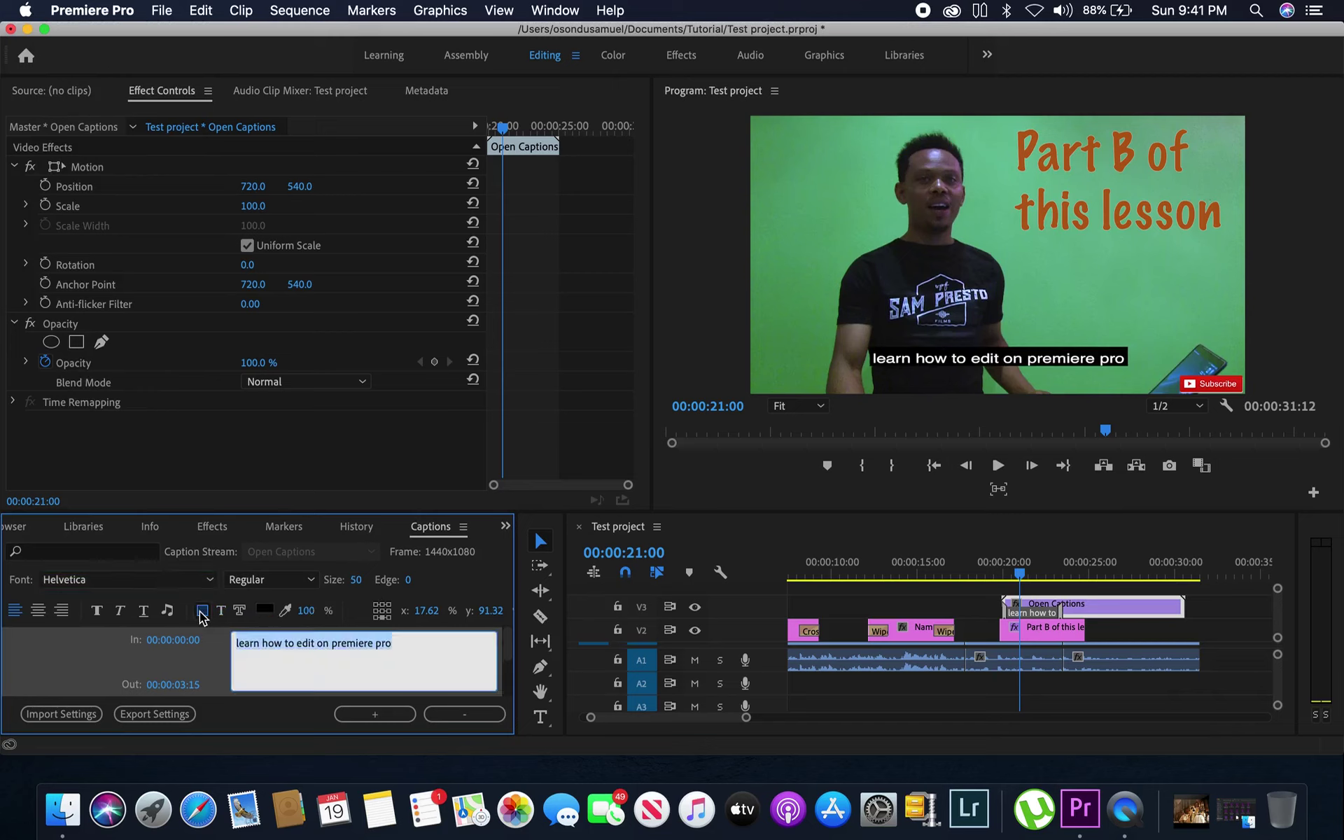
pyautogui.click(308, 613)
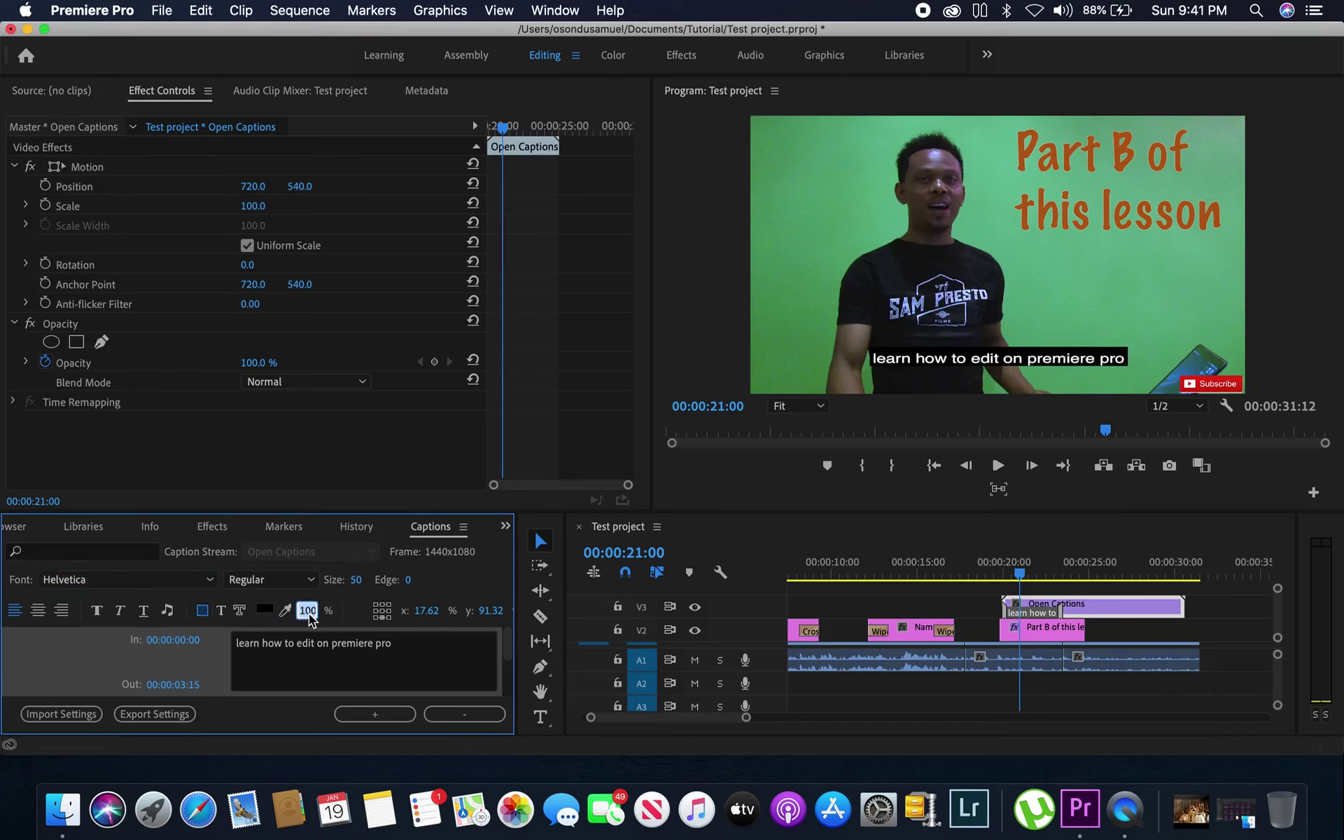
pyautogui.write('40')
pyautogui.press('Return')
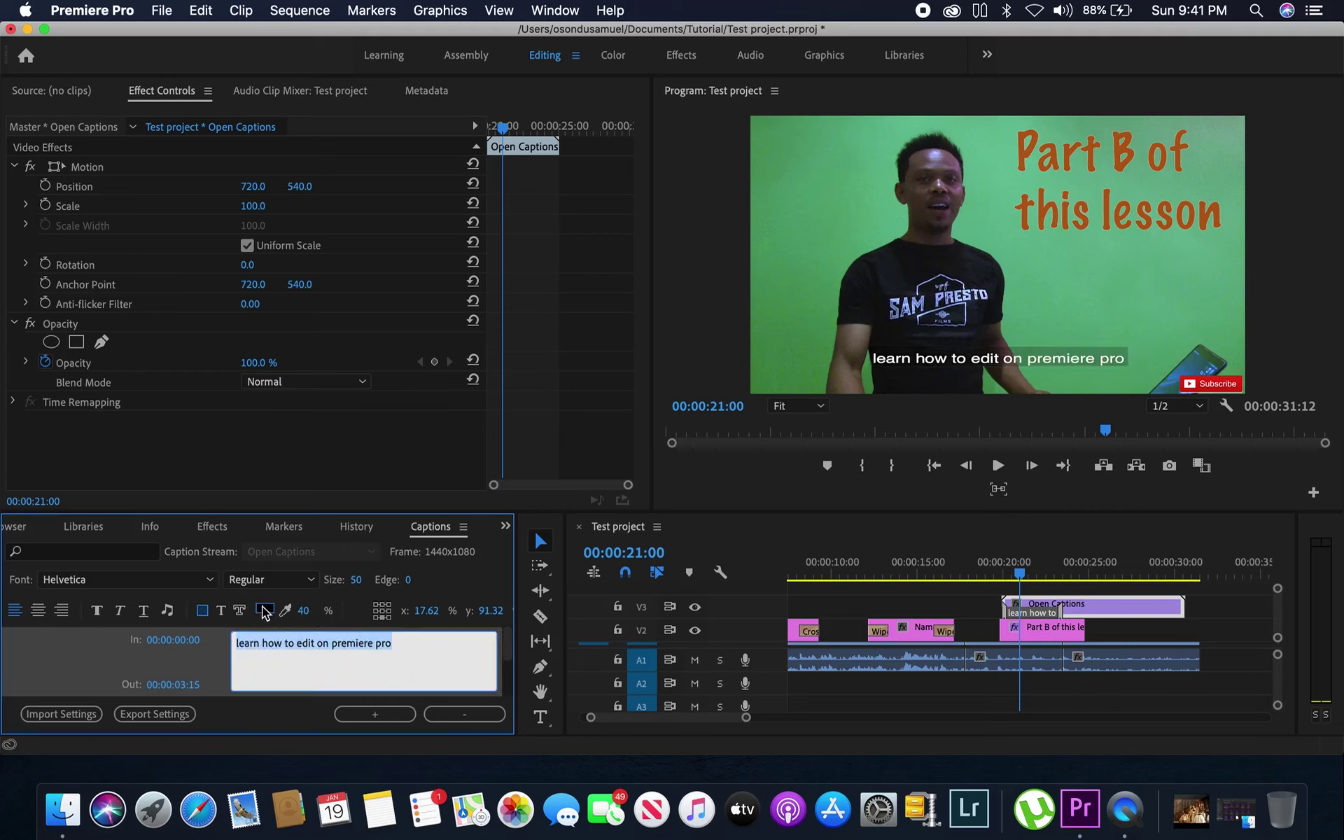
pyautogui.click(264, 611)
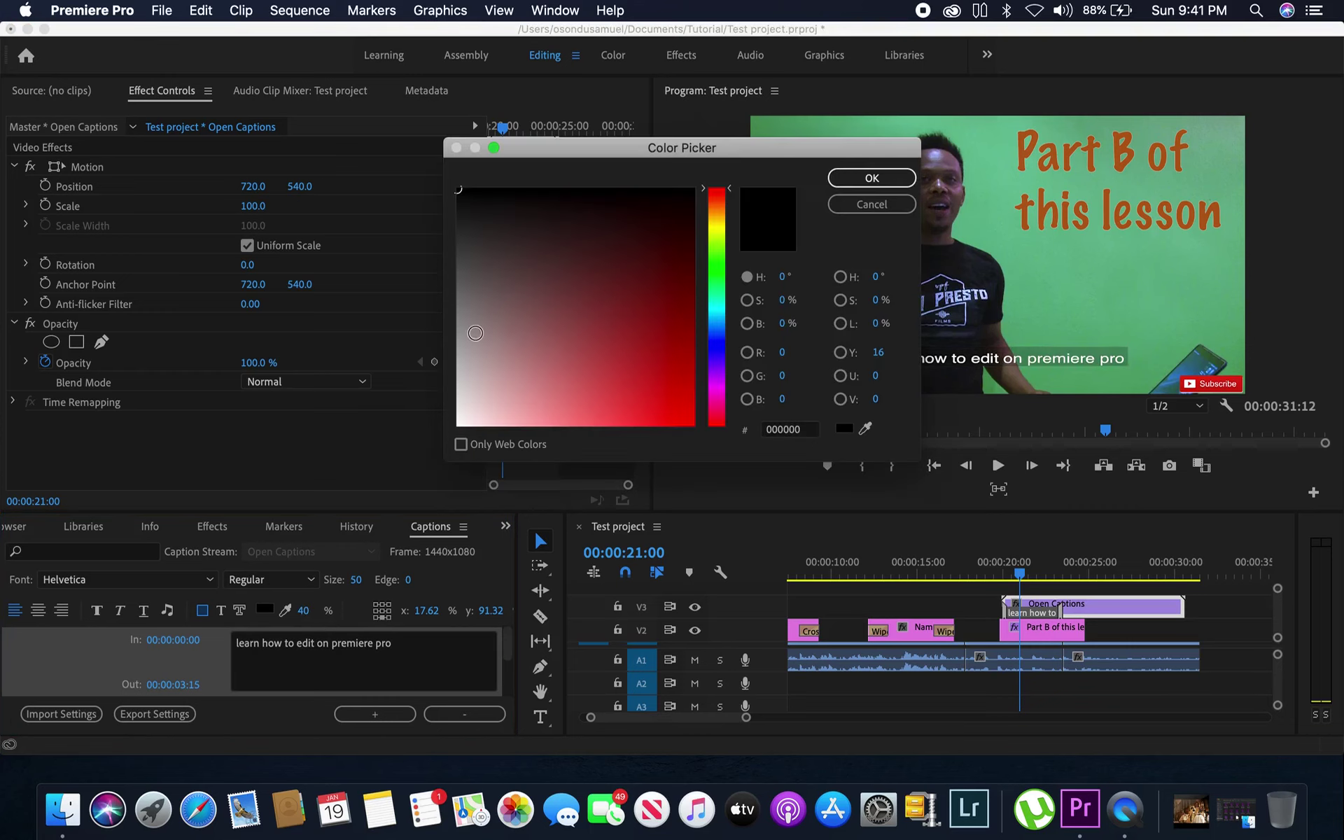
pyautogui.click(868, 178)
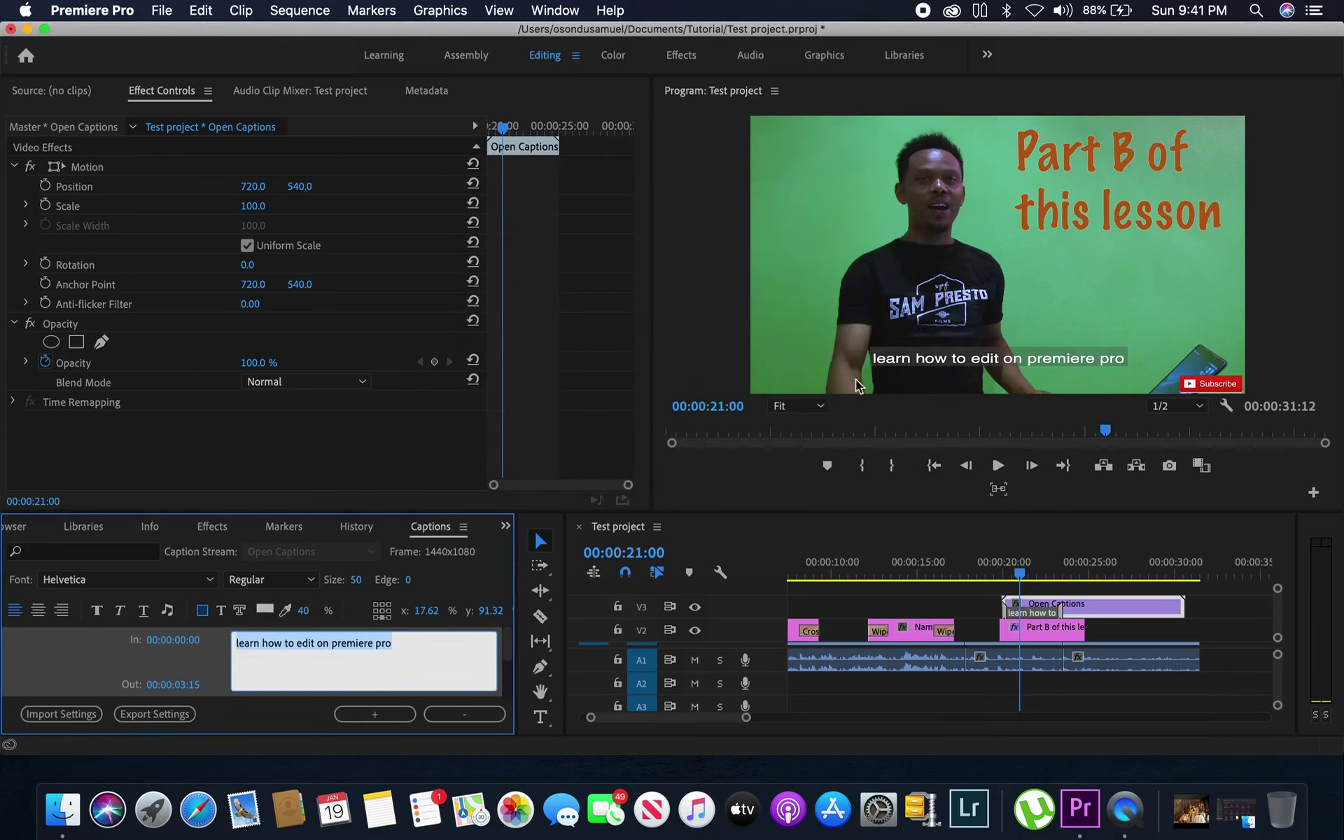
pyautogui.click(335, 598)
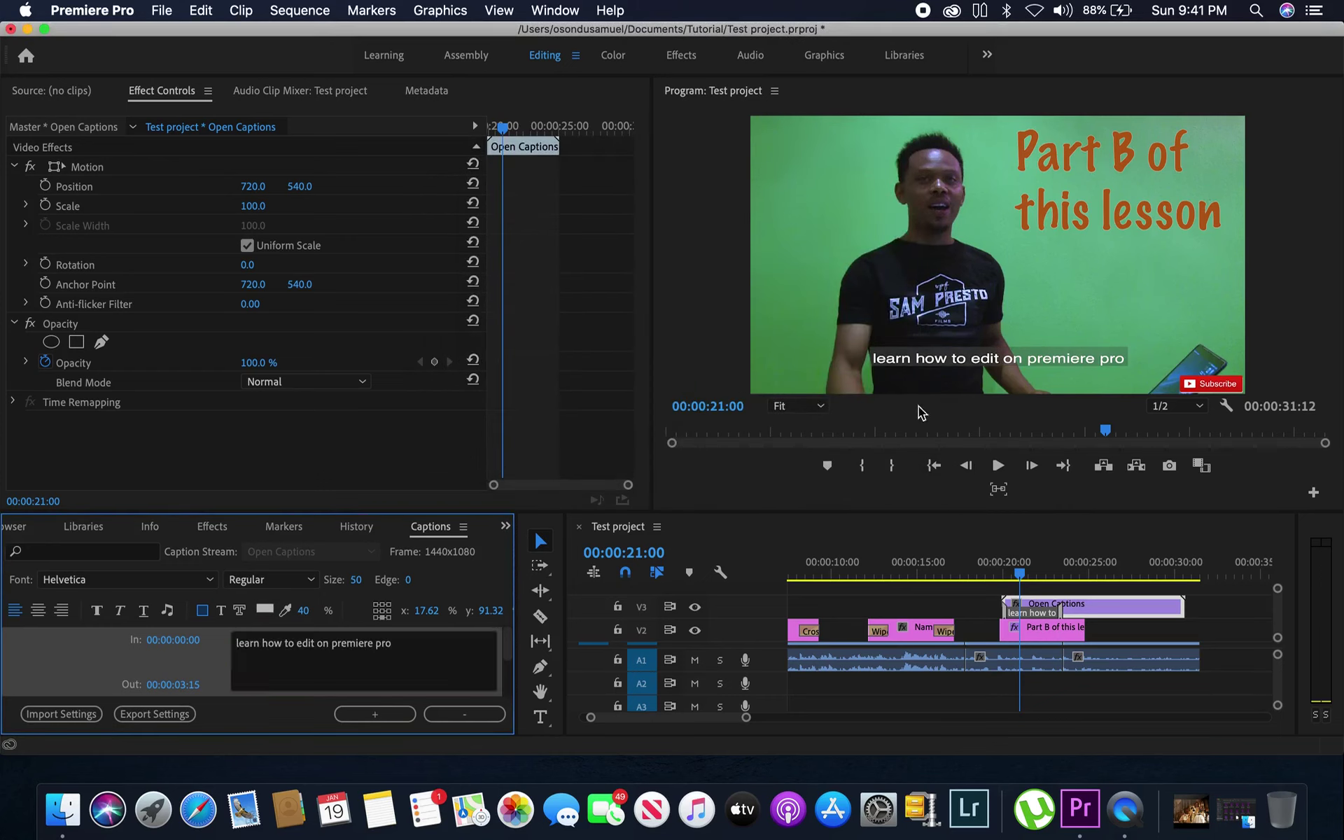
# Make the caption's background fully transparent by setting its opacity to 0%.
pyautogui.click(206, 620)
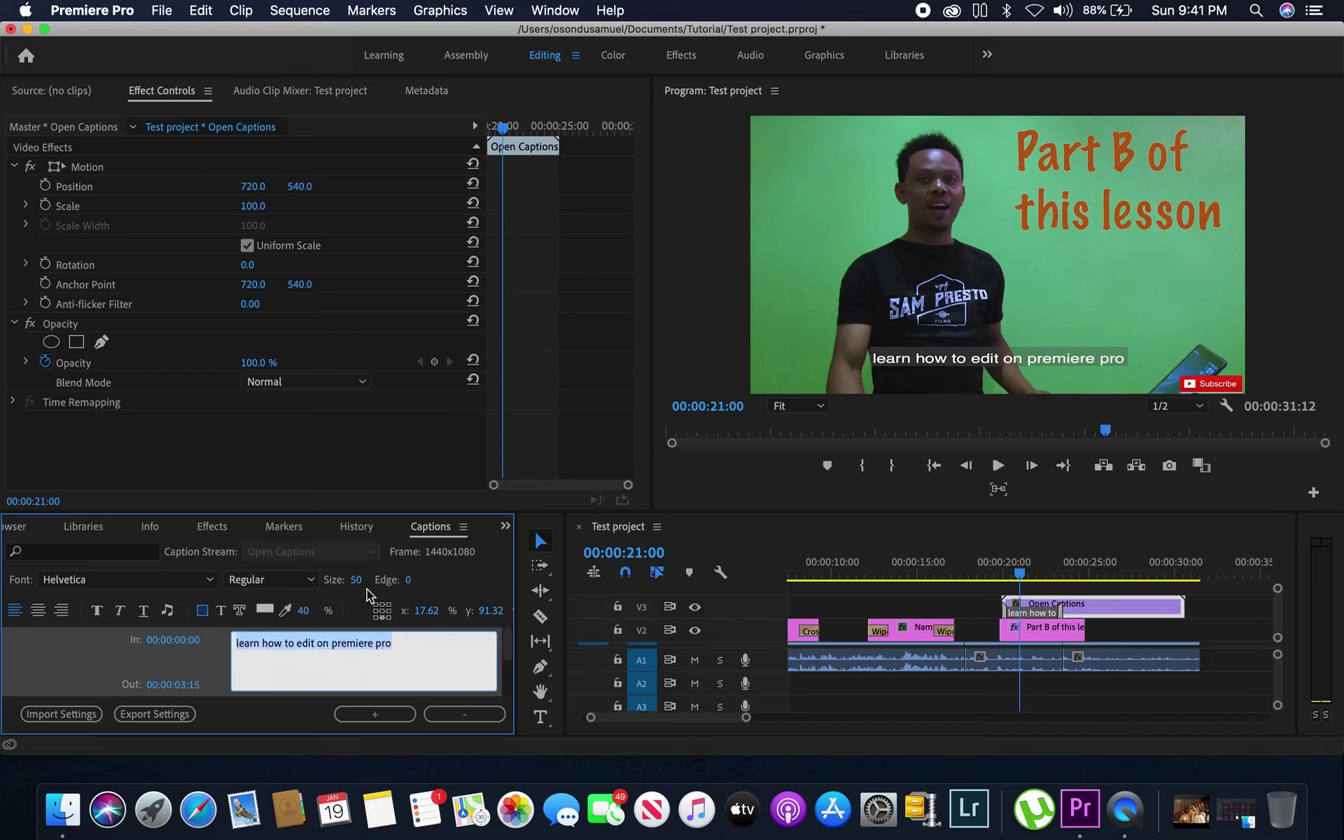
pyautogui.click(305, 611)
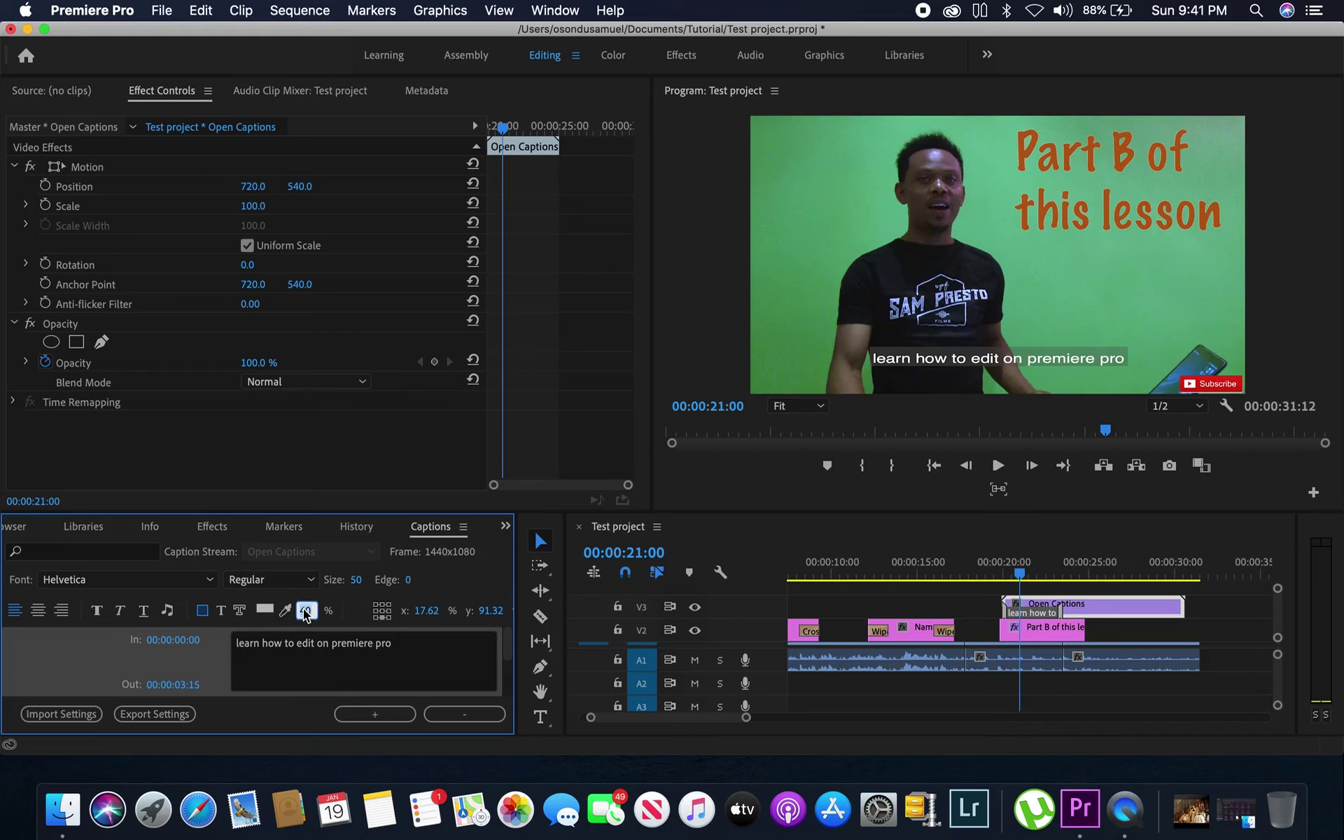
pyautogui.write('0')
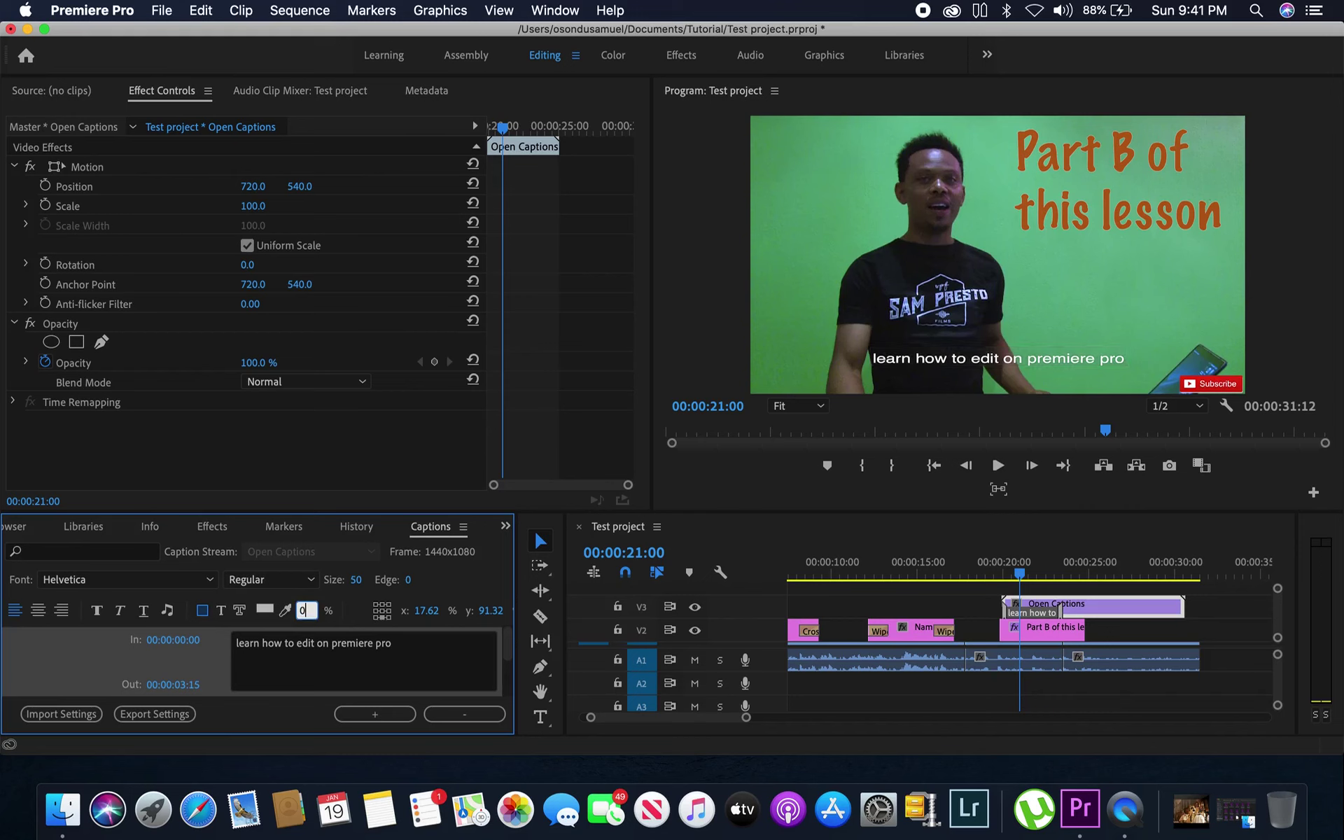
pyautogui.press('Tab')
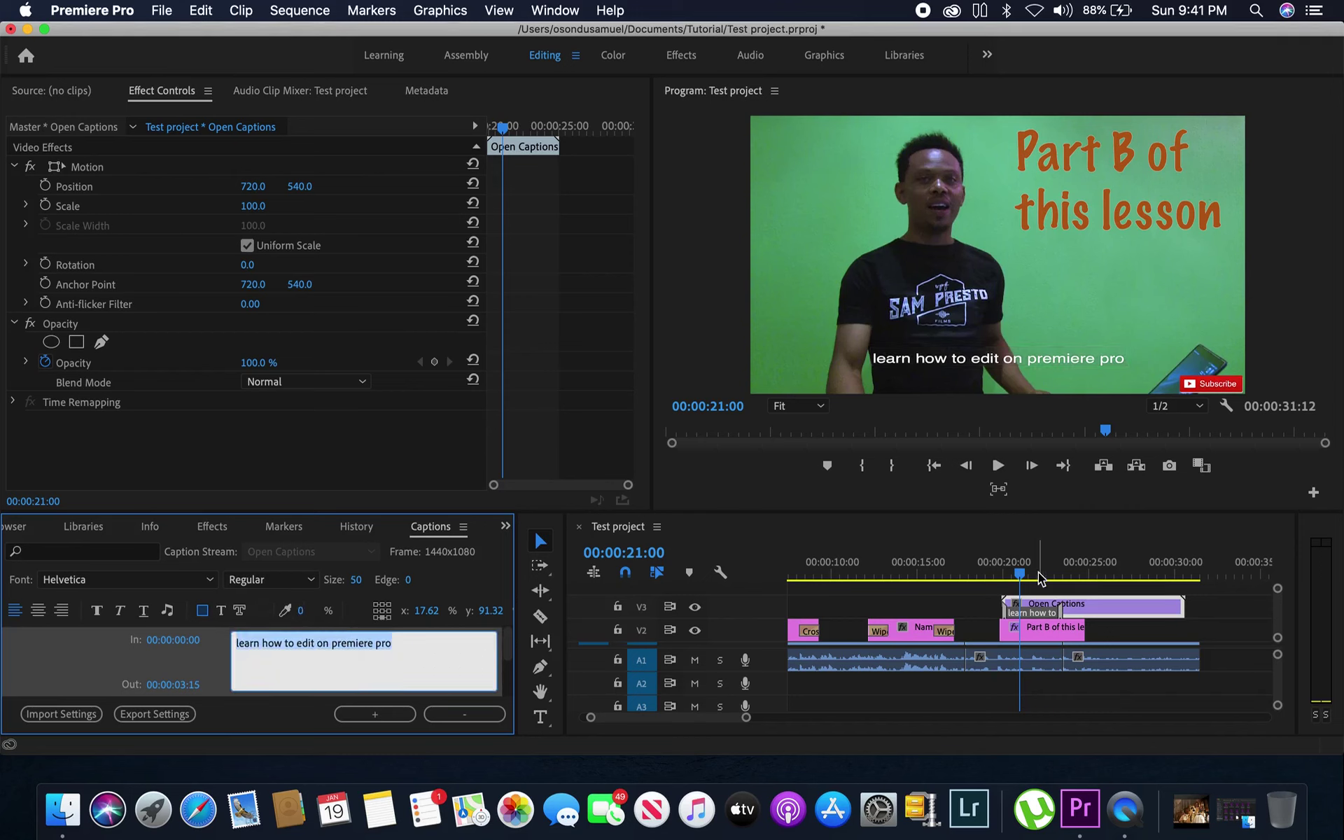
# Play the sequence from 00:00:20:10 to review how the caption looks and how long it stays on.
pyautogui.click(1016, 583)
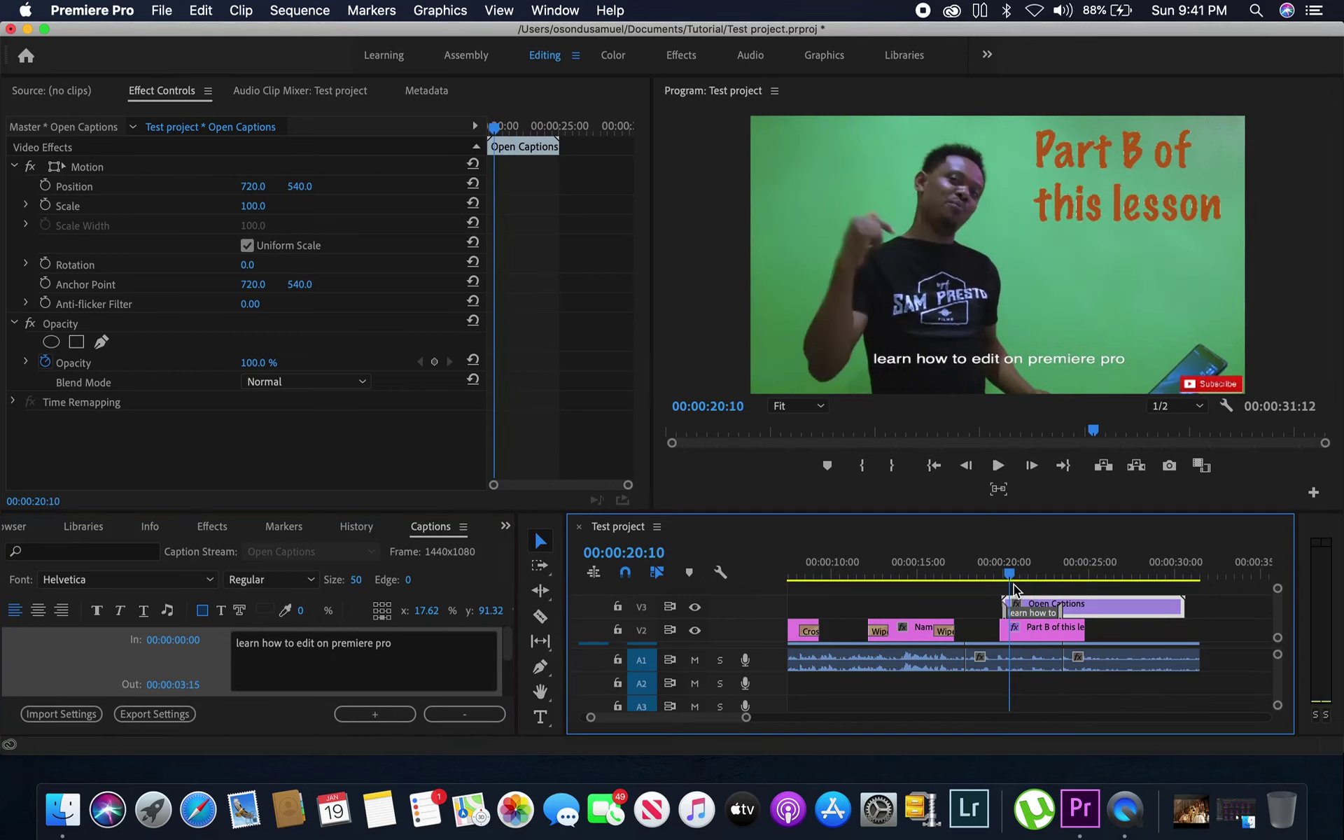
pyautogui.press('space')
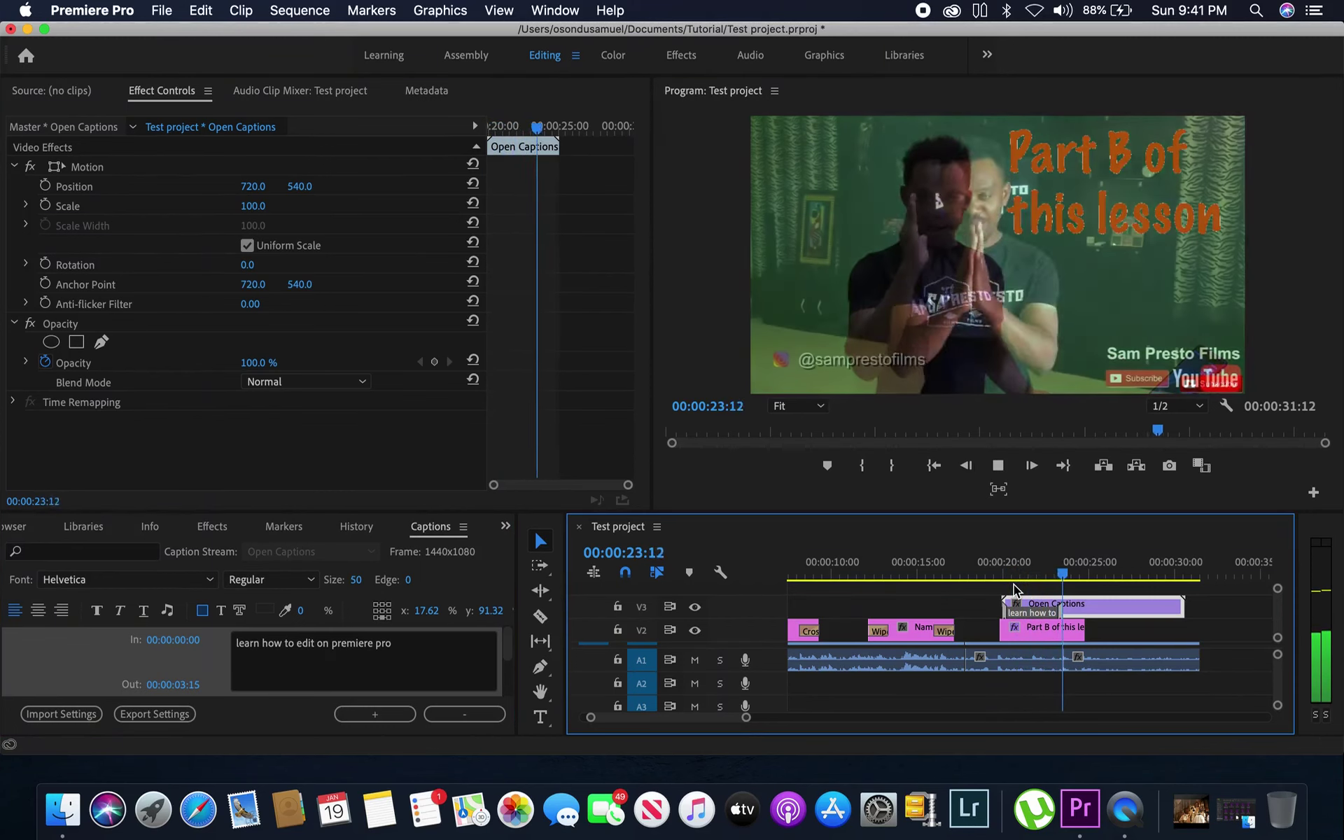
pyautogui.press('space')
# Move the Open Captions clip to the start of the Youtube AD clip and shorten its caption to an out point of 00:00:02:01.
pyautogui.moveTo(1102, 608); pyautogui.dragTo(1066, 608)
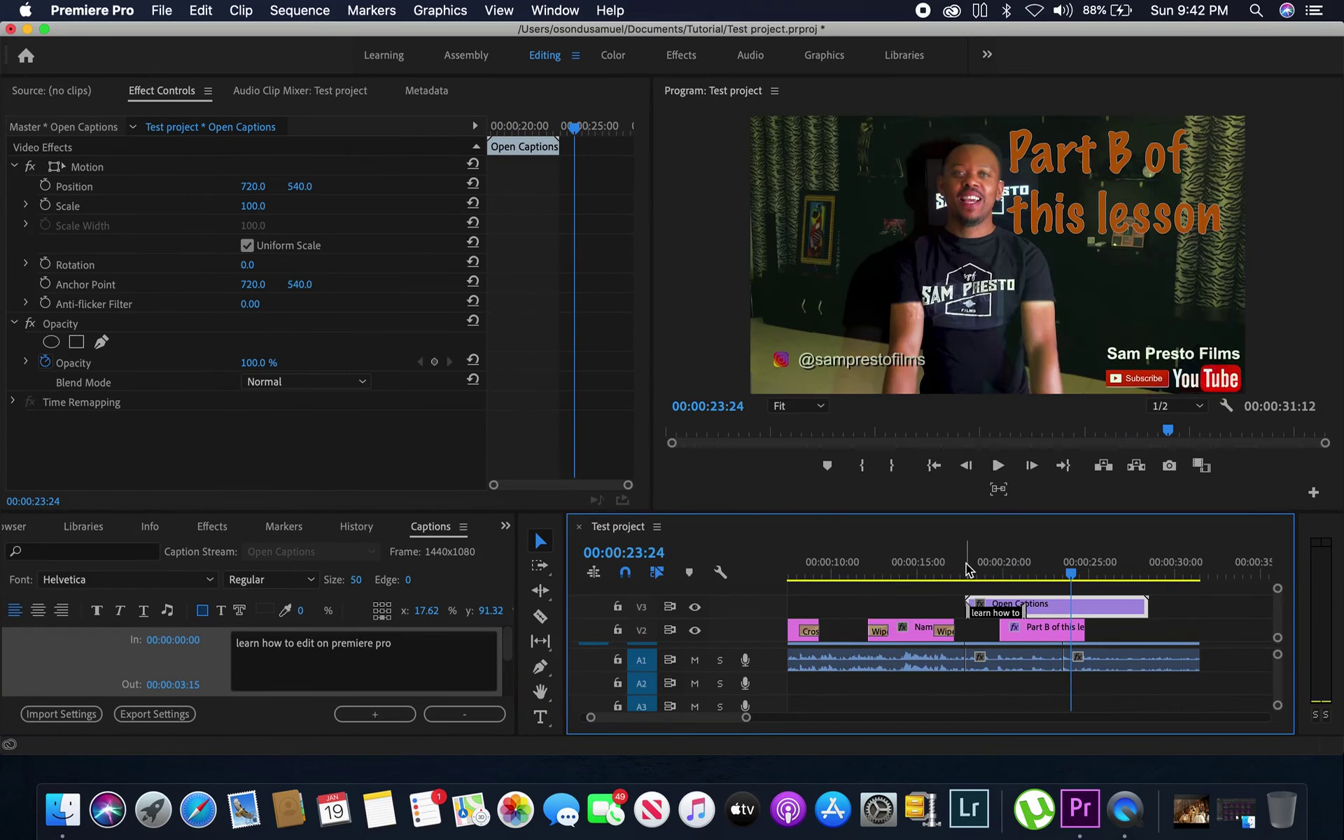
pyautogui.moveTo(966, 568); pyautogui.dragTo(1012, 608)
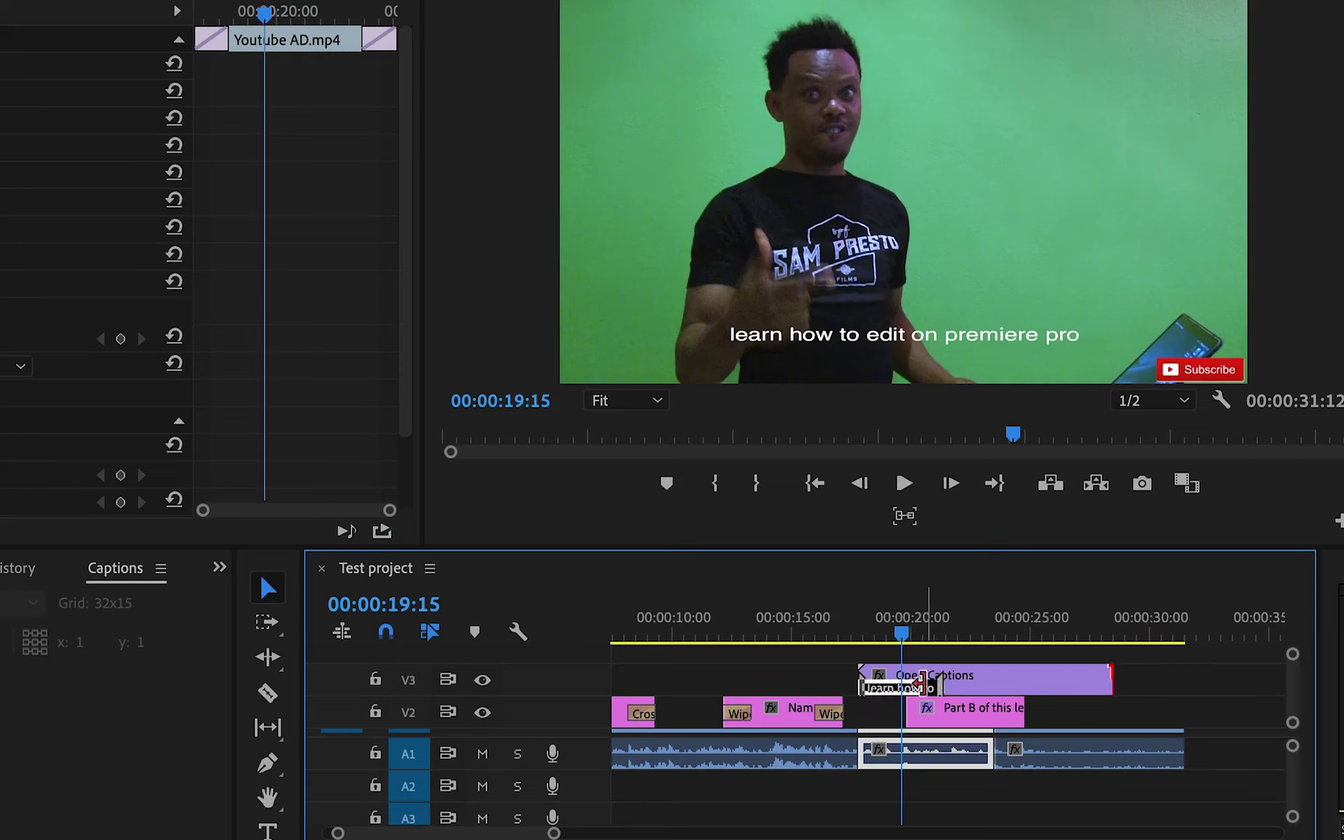
pyautogui.moveTo(923, 682); pyautogui.dragTo(903, 686)
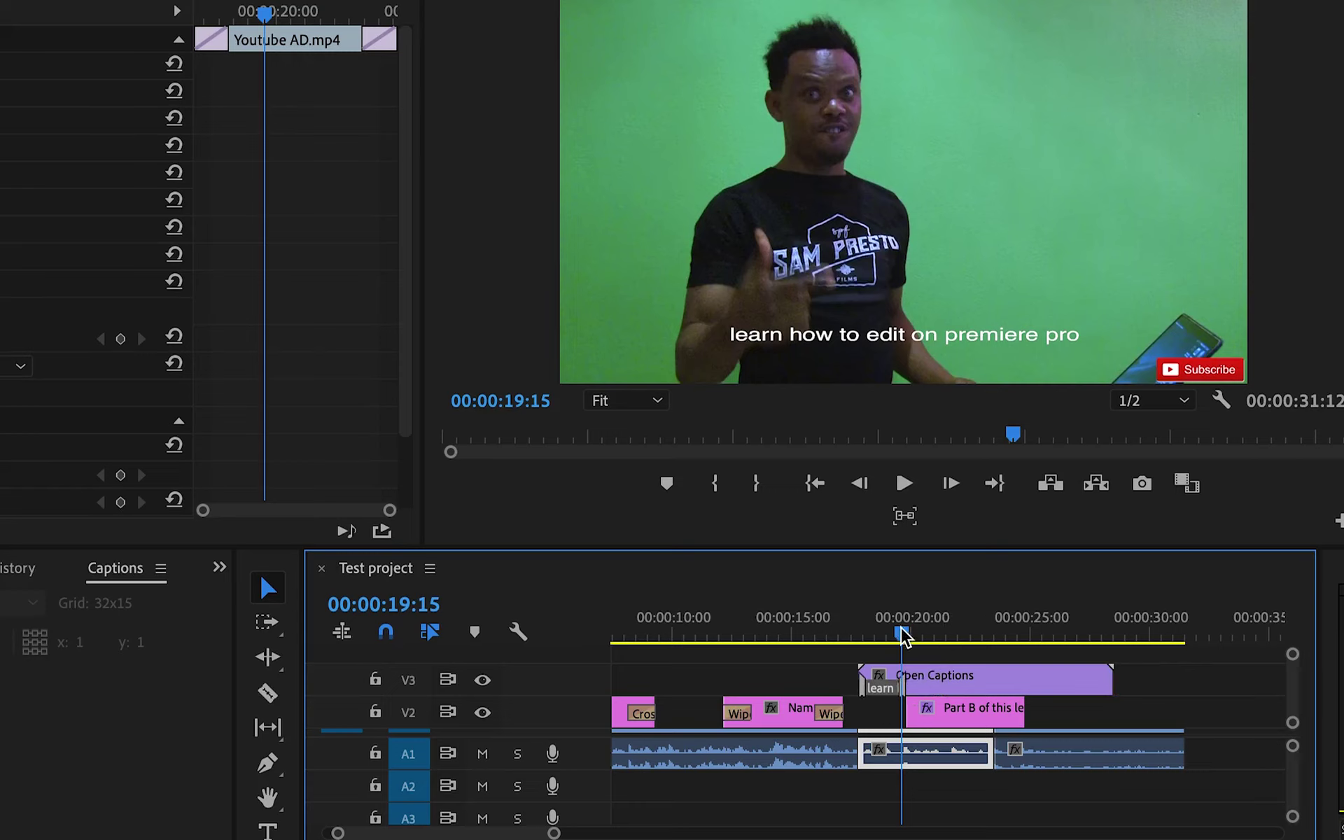
# Play and scrub across the end of the first caption, up to 00:00:20:16, to check its timing.
pyautogui.moveTo(901, 636); pyautogui.dragTo(877, 640)
pyautogui.press('space')
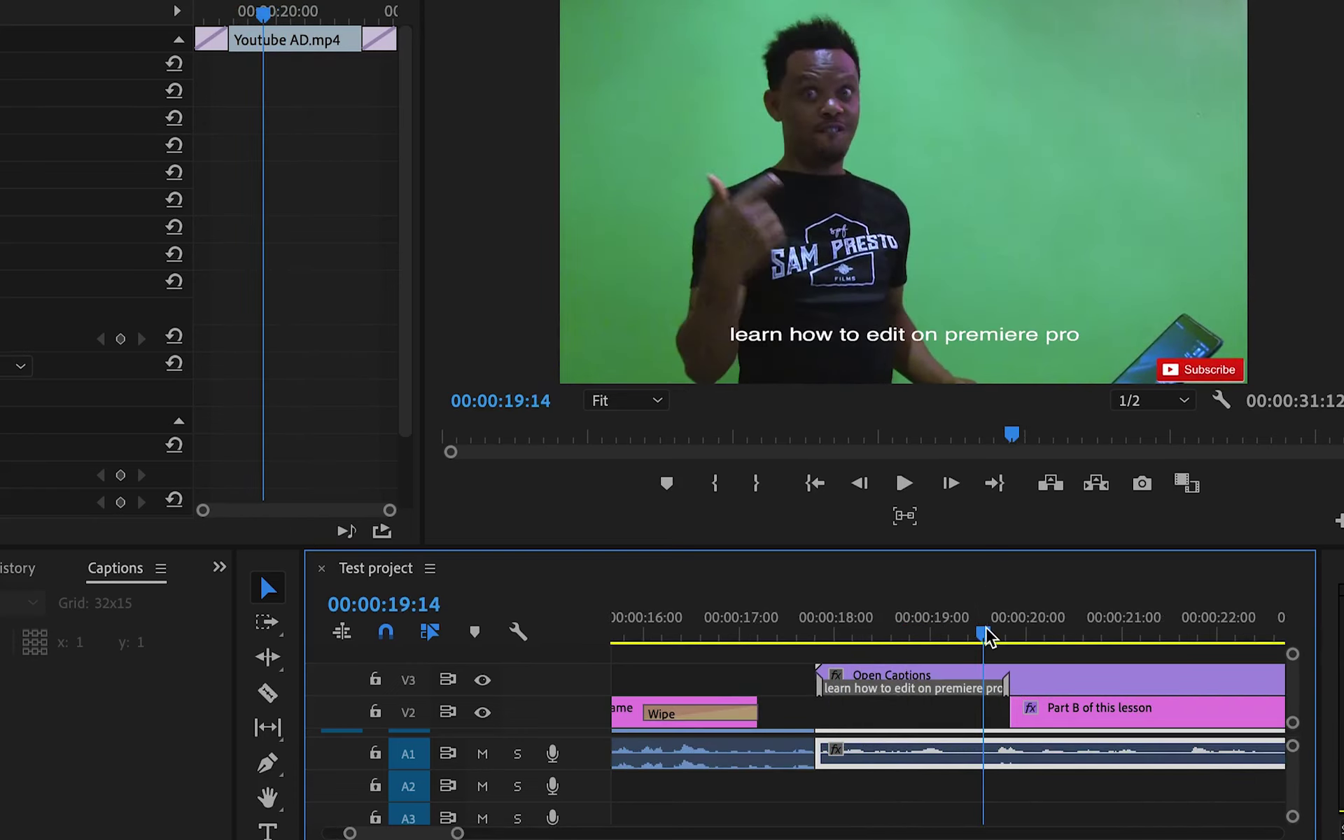
pyautogui.moveTo(987, 635); pyautogui.dragTo(999, 635)
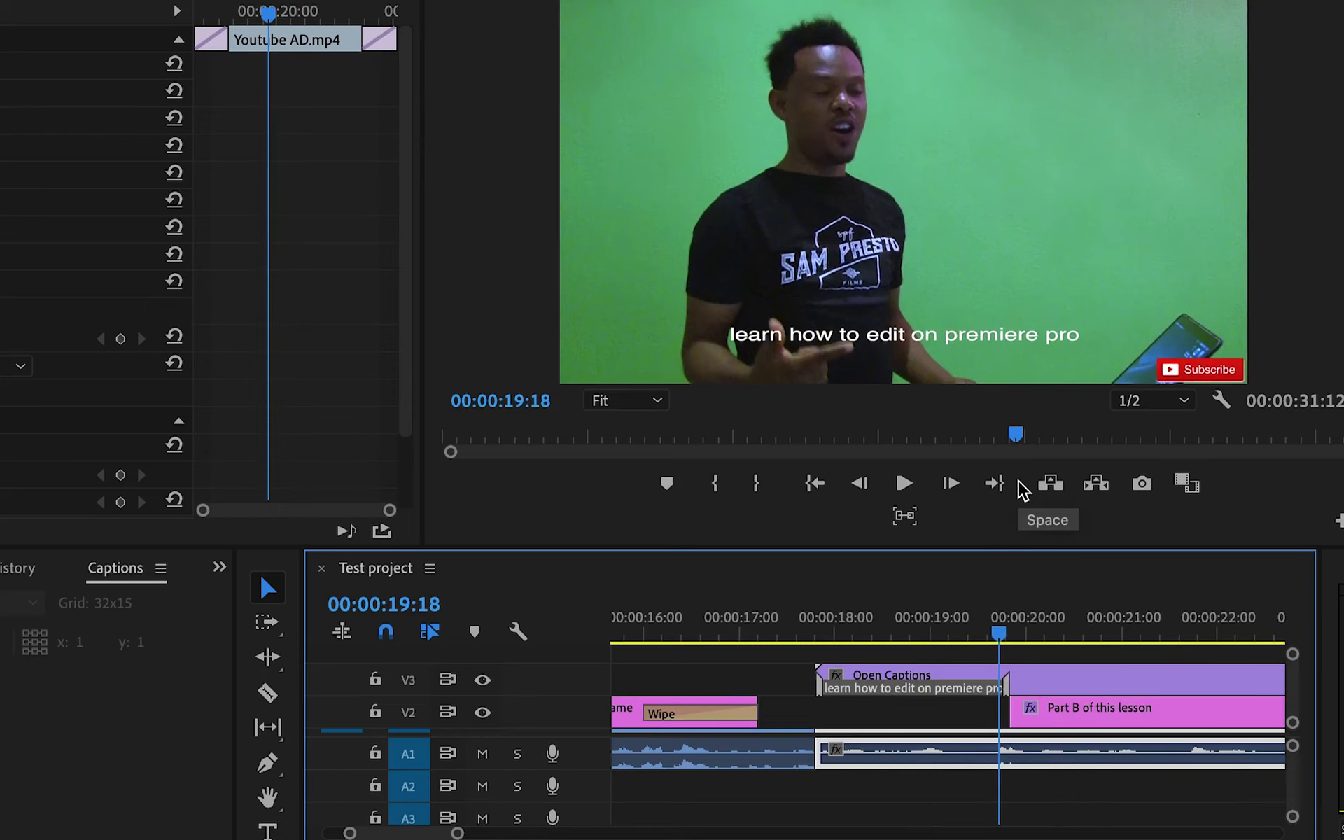
pyautogui.press('space')
pyautogui.press('space')
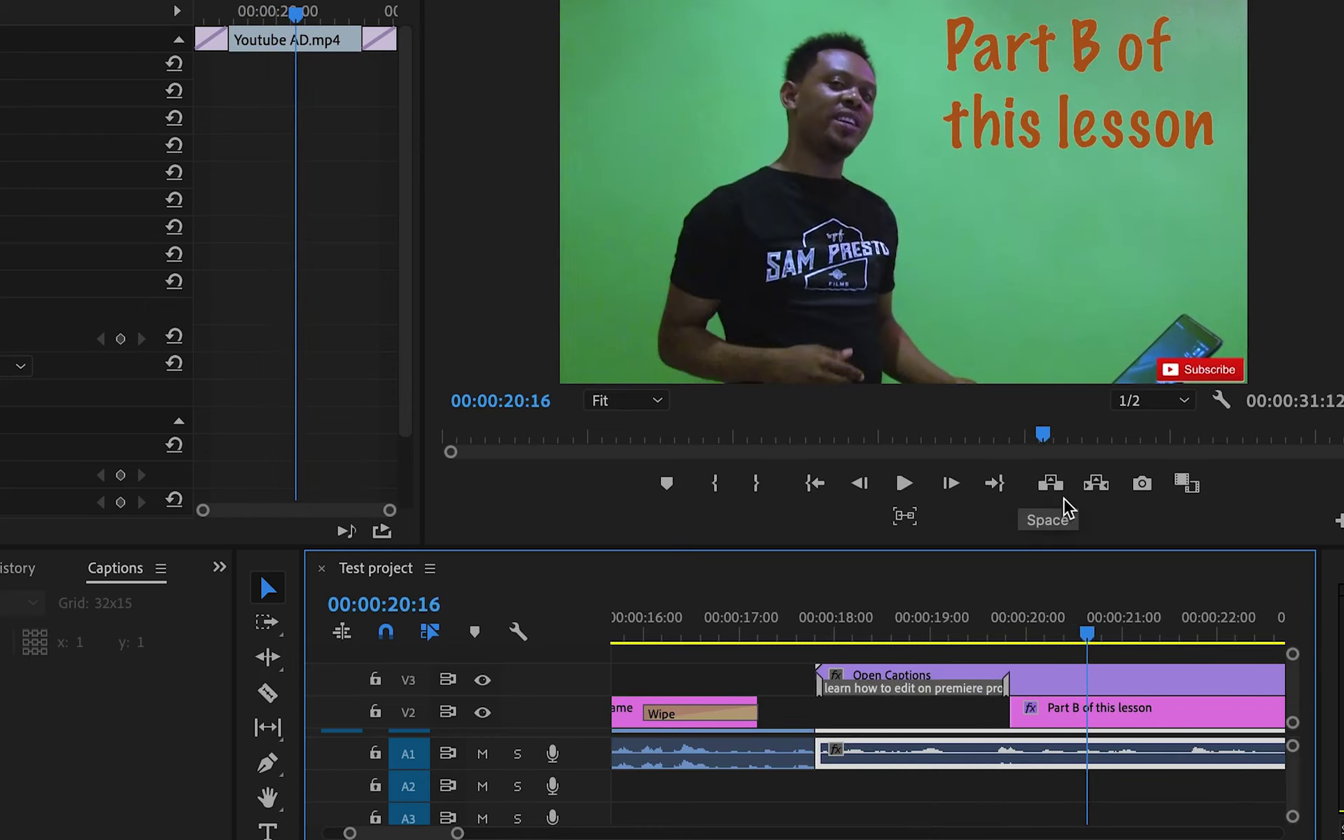
pyautogui.moveTo(1089, 616); pyautogui.dragTo(1033, 619)
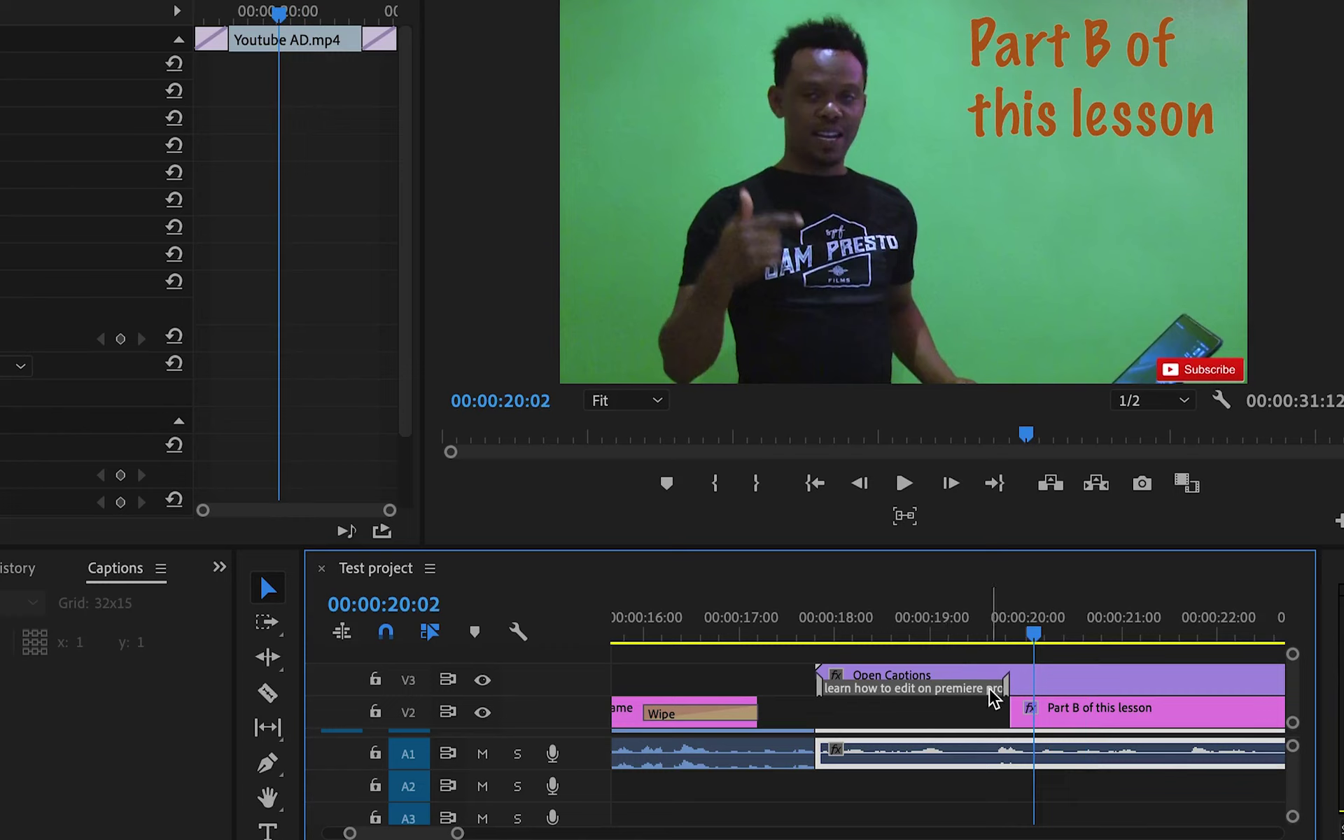
# Add a second caption to the Open Captions clip with the text "learn now".
pyautogui.click(969, 634)
pyautogui.click(997, 695)
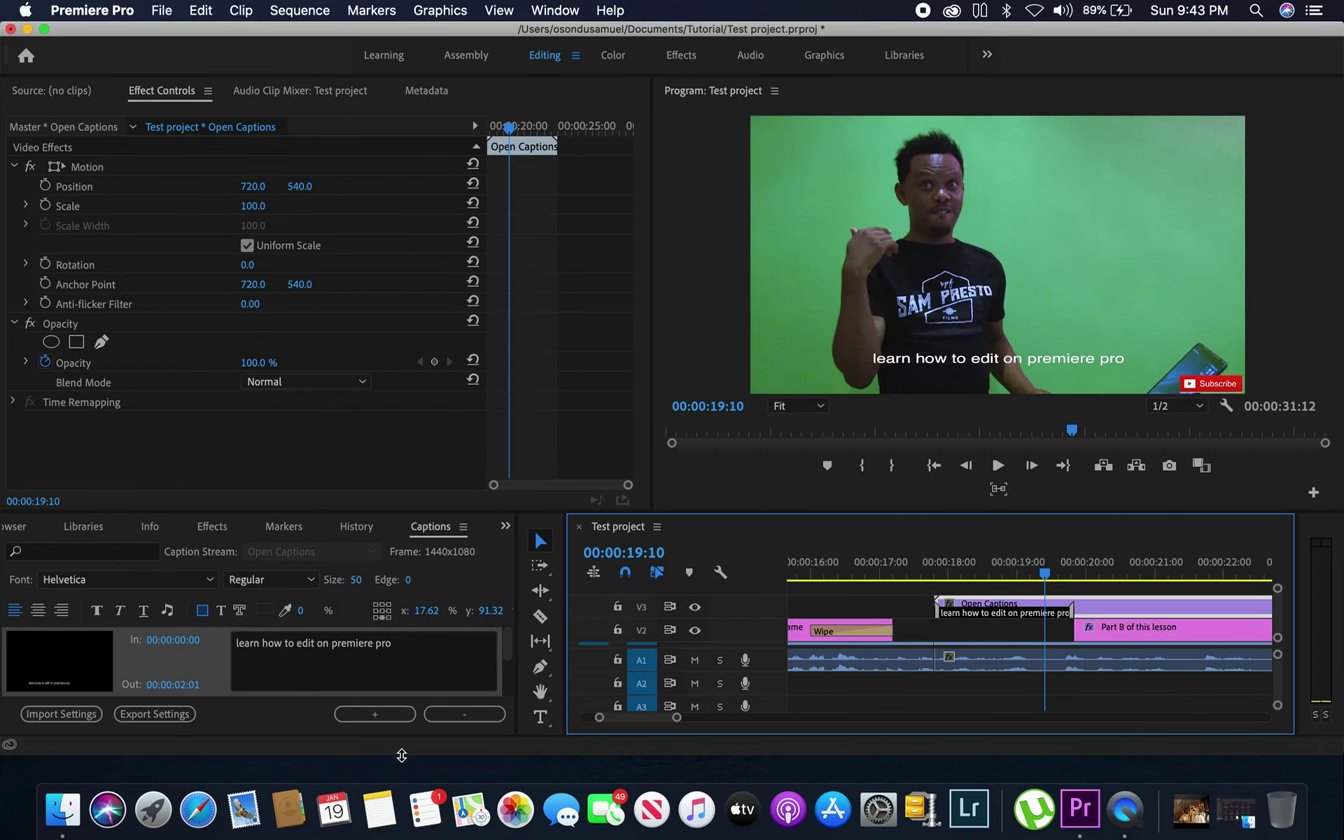
pyautogui.click(375, 715)
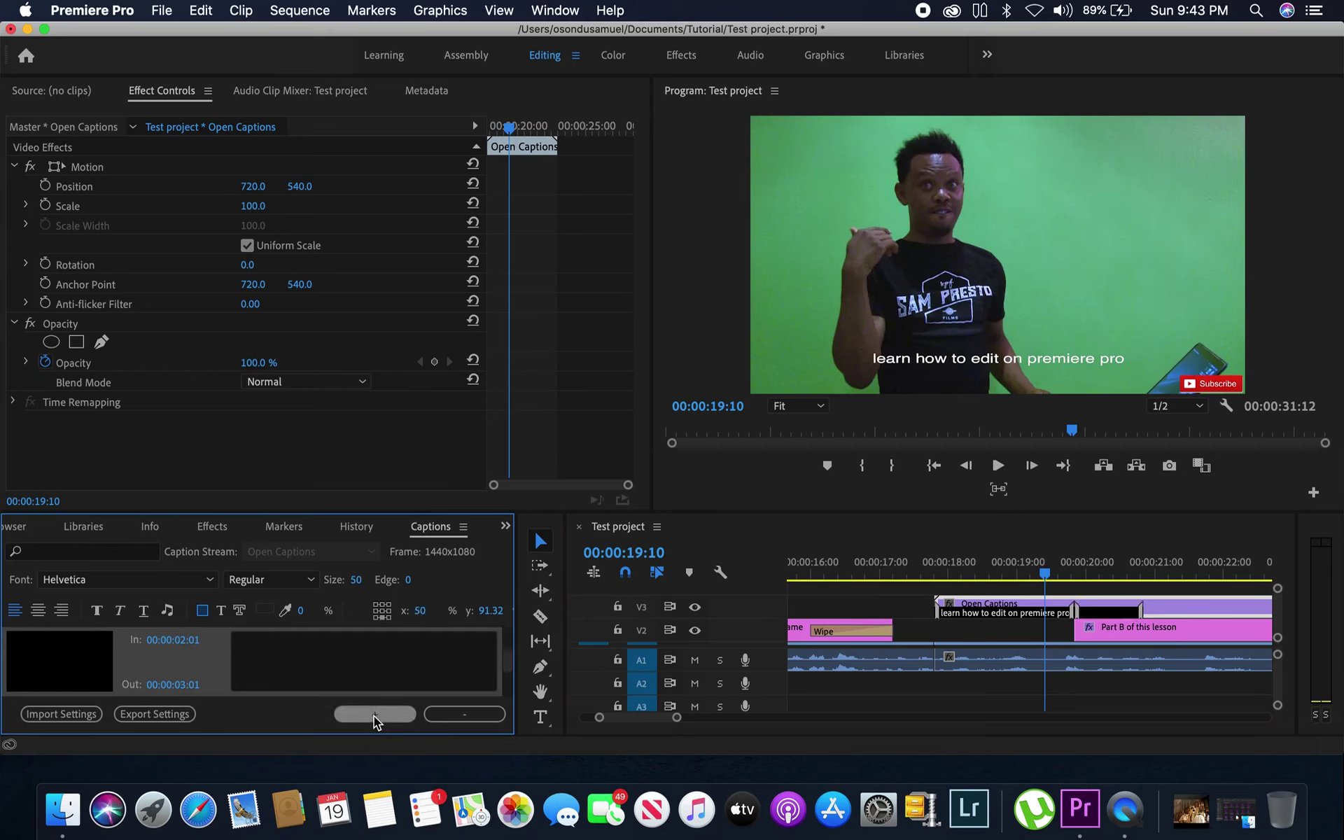
pyautogui.click(329, 674)
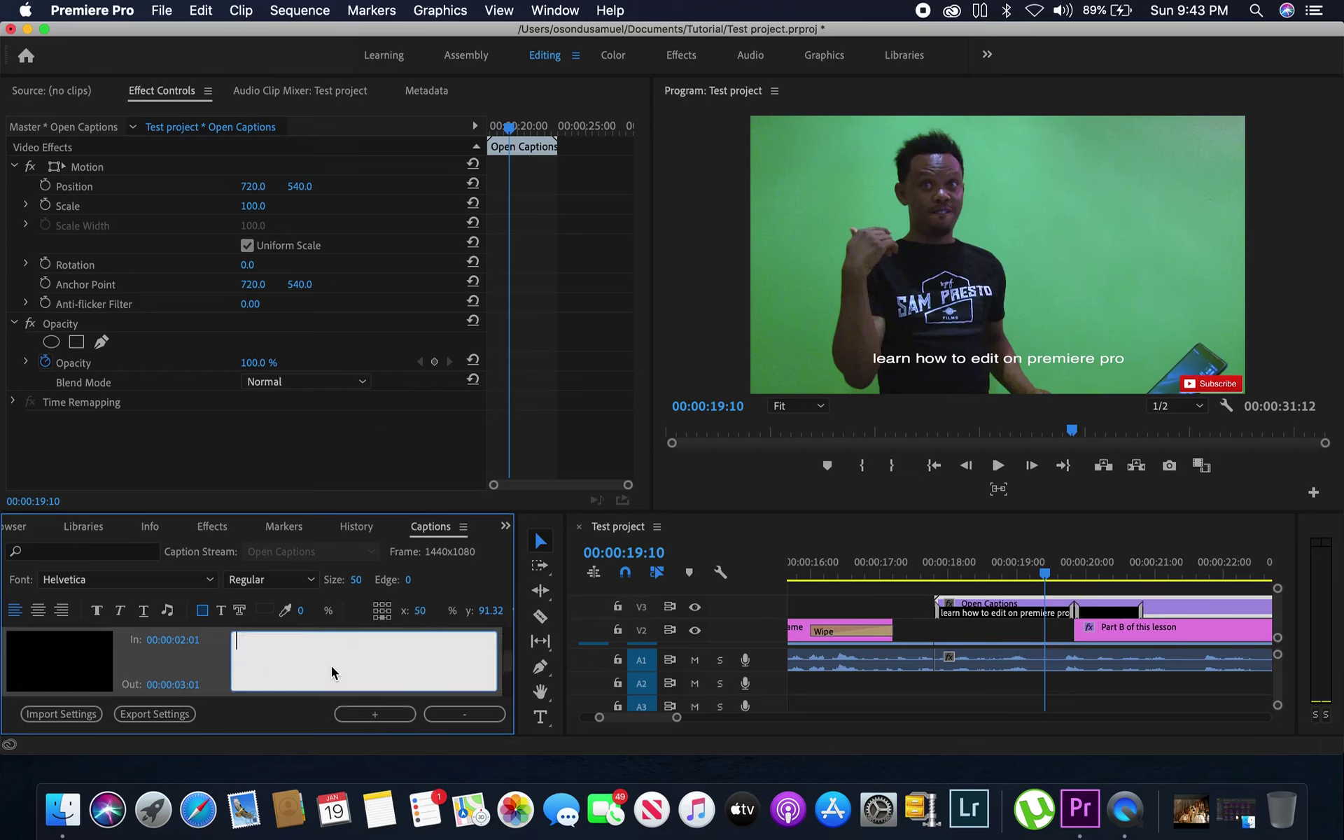
pyautogui.write('learn now')
# Preview the "learn now" caption and shift it to start at about 00:00:20:12, leaving a gap after the first caption.
pyautogui.moveTo(1046, 570)
pyautogui.mouseDown()
pyautogui.moveTo(1088, 572)
pyautogui.moveTo(996, 577)
pyautogui.moveTo(1066, 583)
pyautogui.mouseUp()
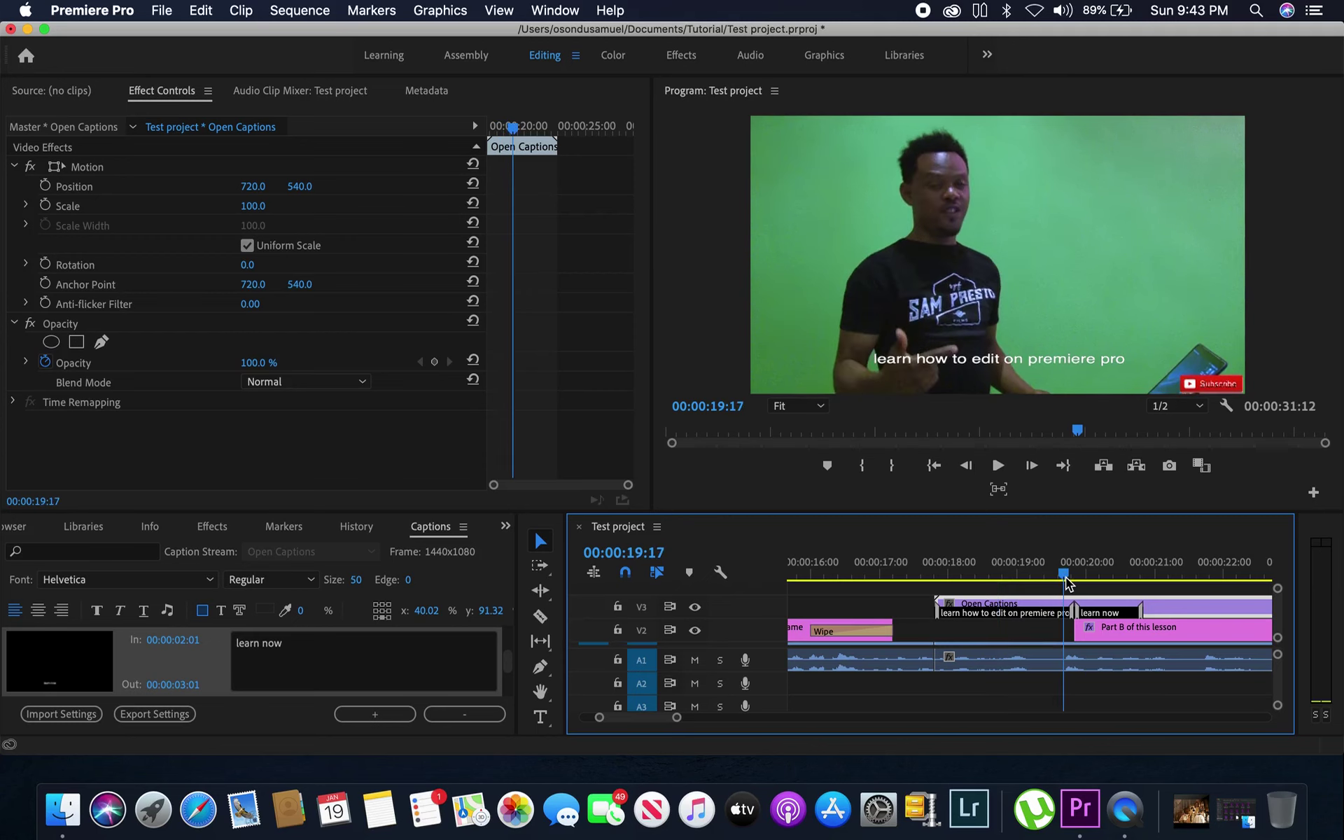
pyautogui.press('space')
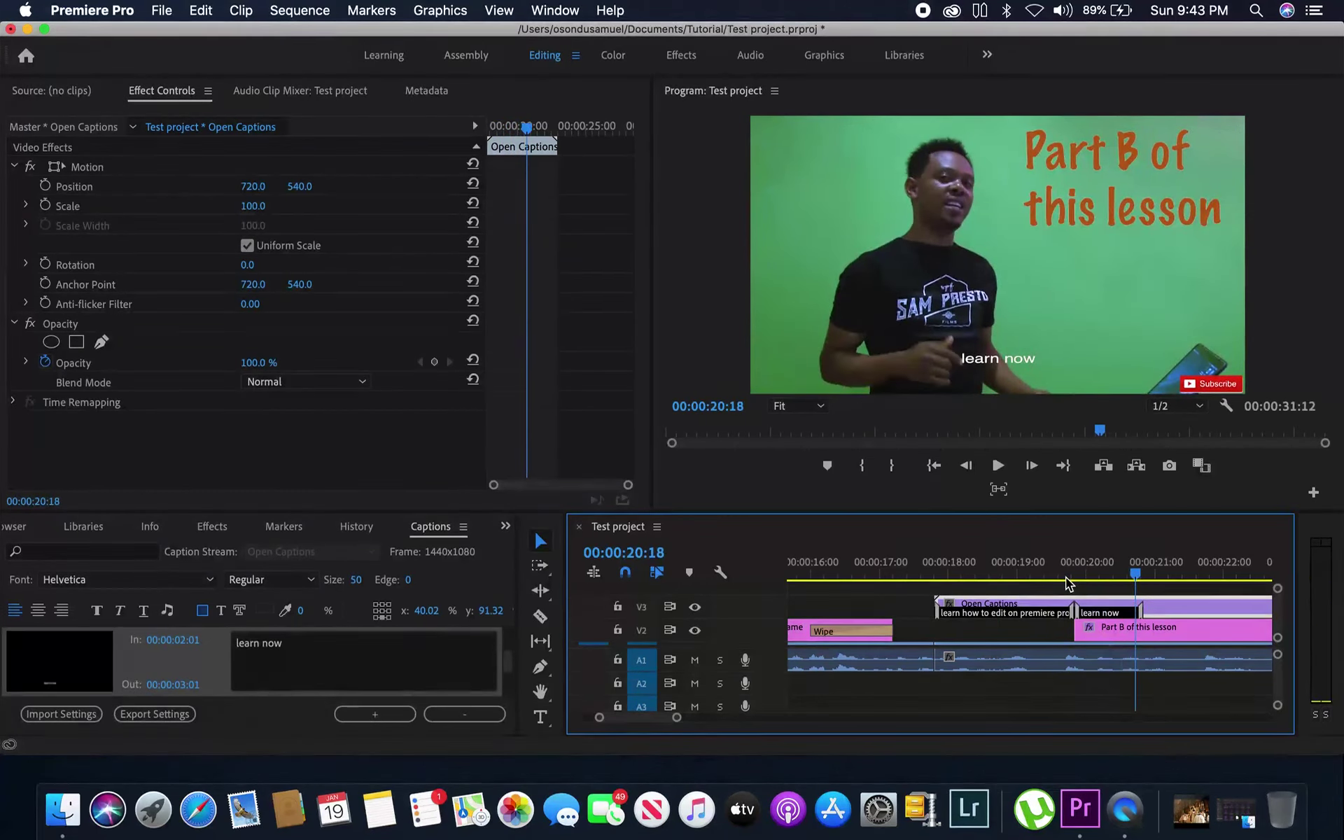
pyautogui.click(1100, 614)
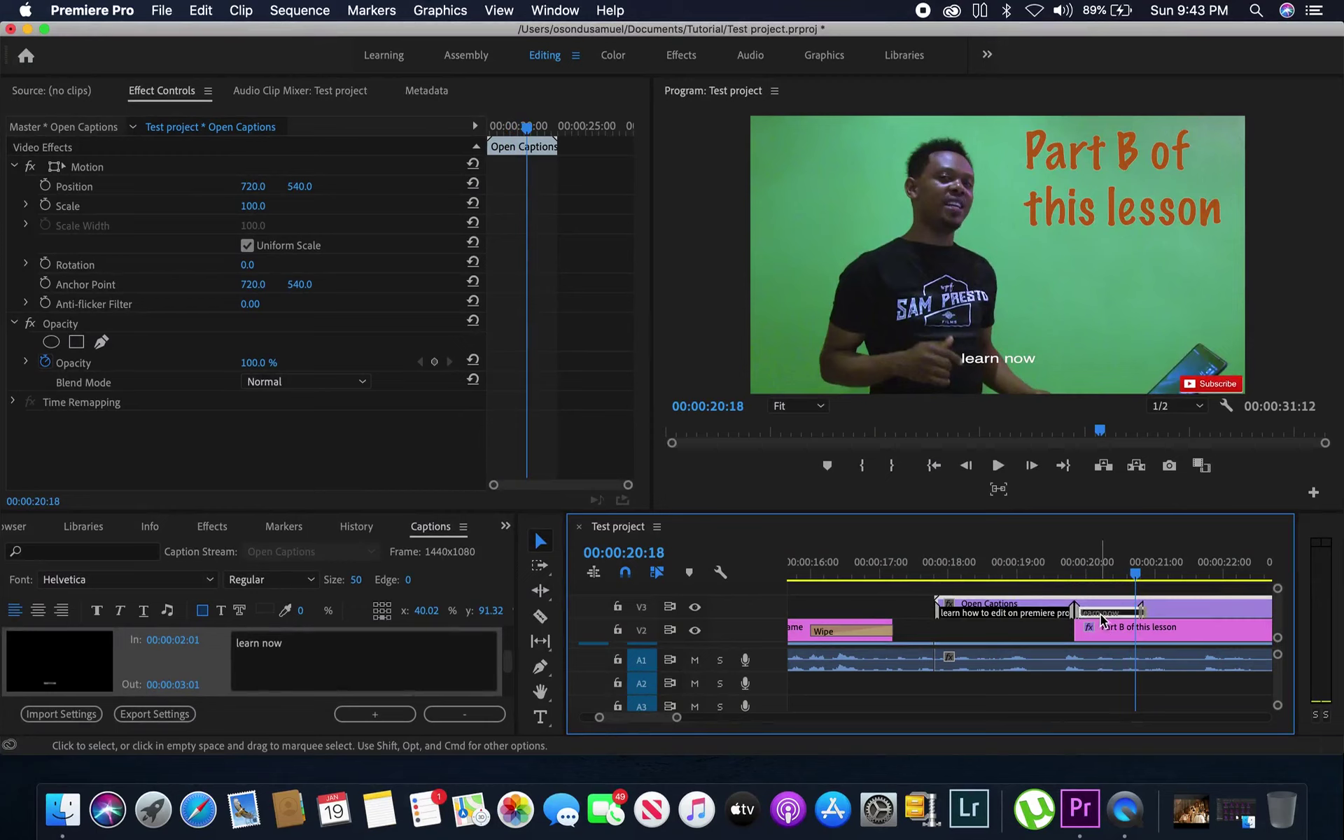
pyautogui.moveTo(1101, 618); pyautogui.dragTo(1125, 573)
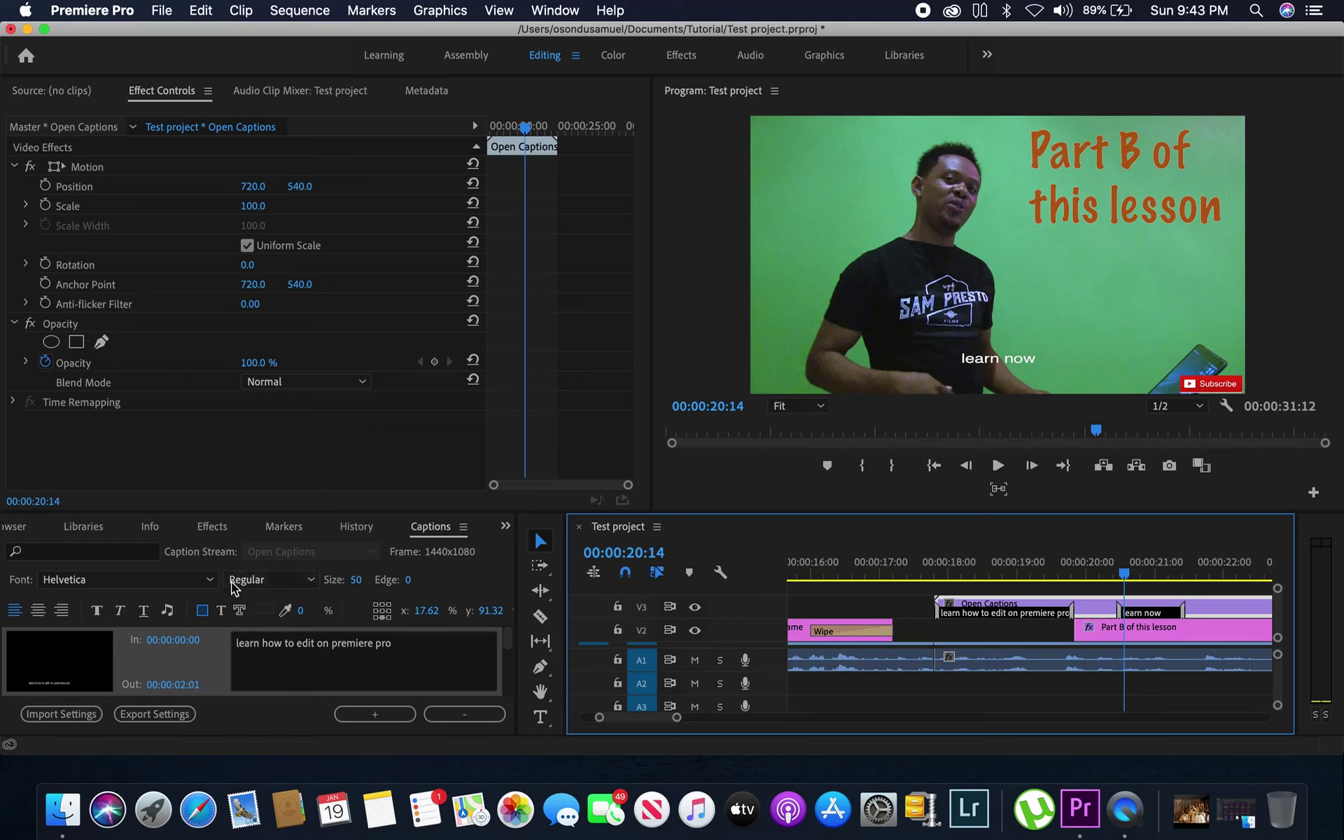
pyautogui.click(1140, 570)
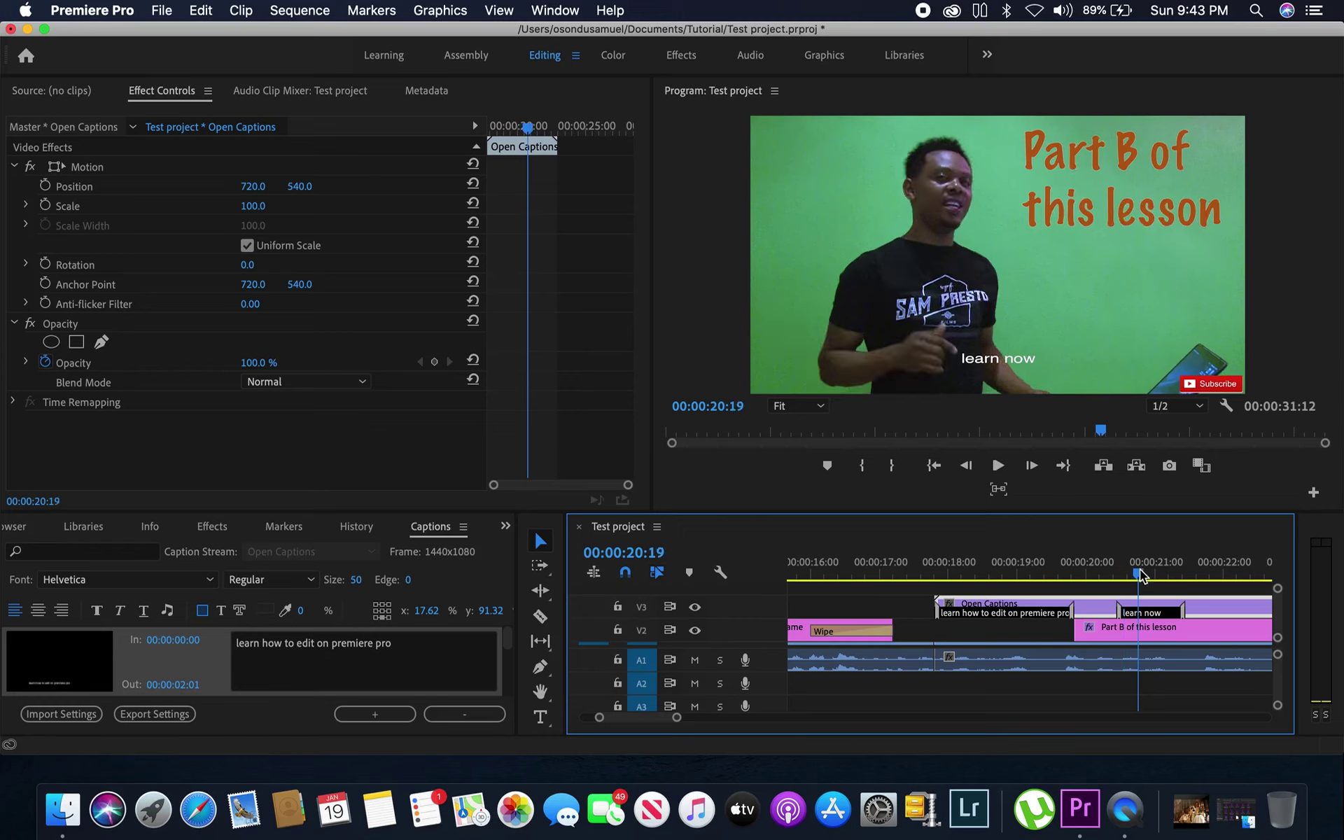
# Select the Name title clip on track V2 with the playhead at 00:00:14:19.
pyautogui.press('-')
pyautogui.press('-')
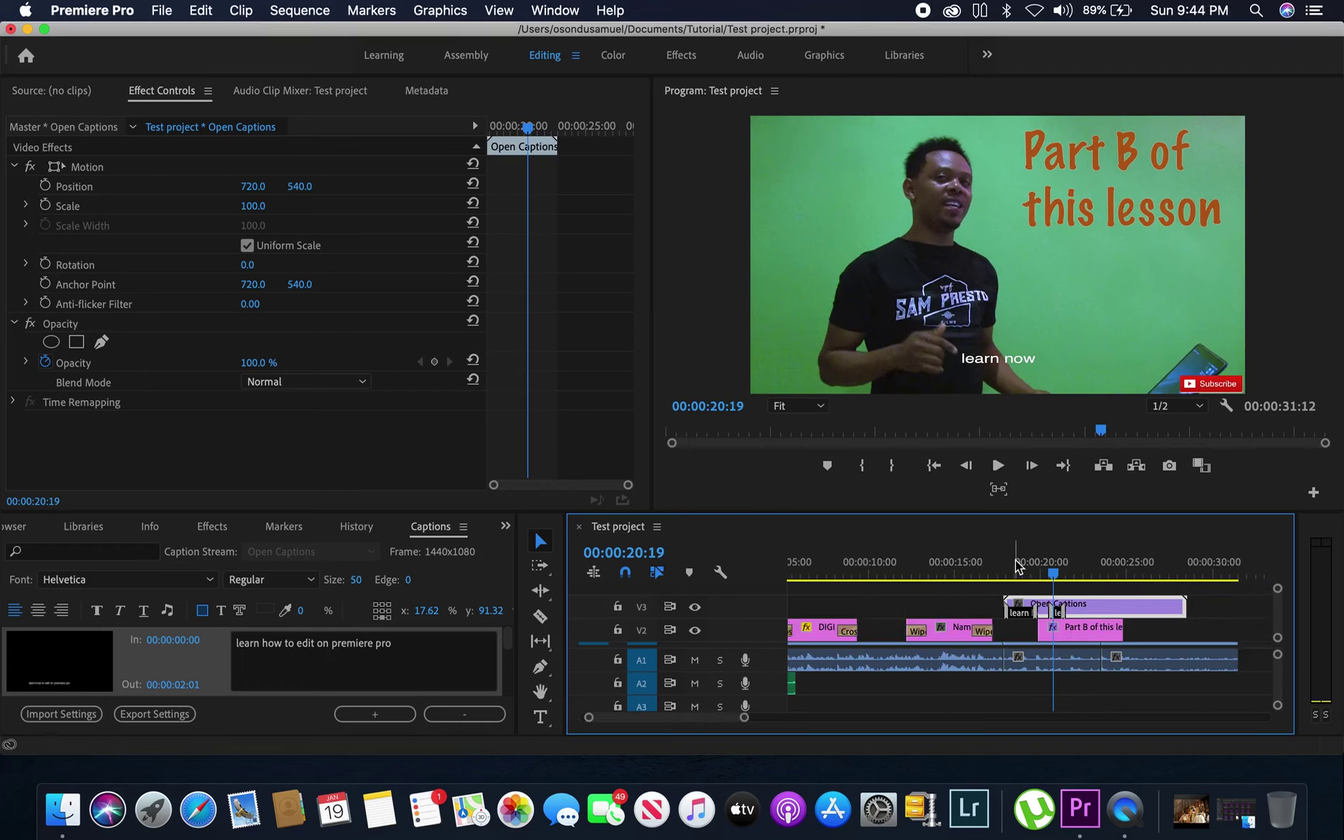
pyautogui.click(949, 570)
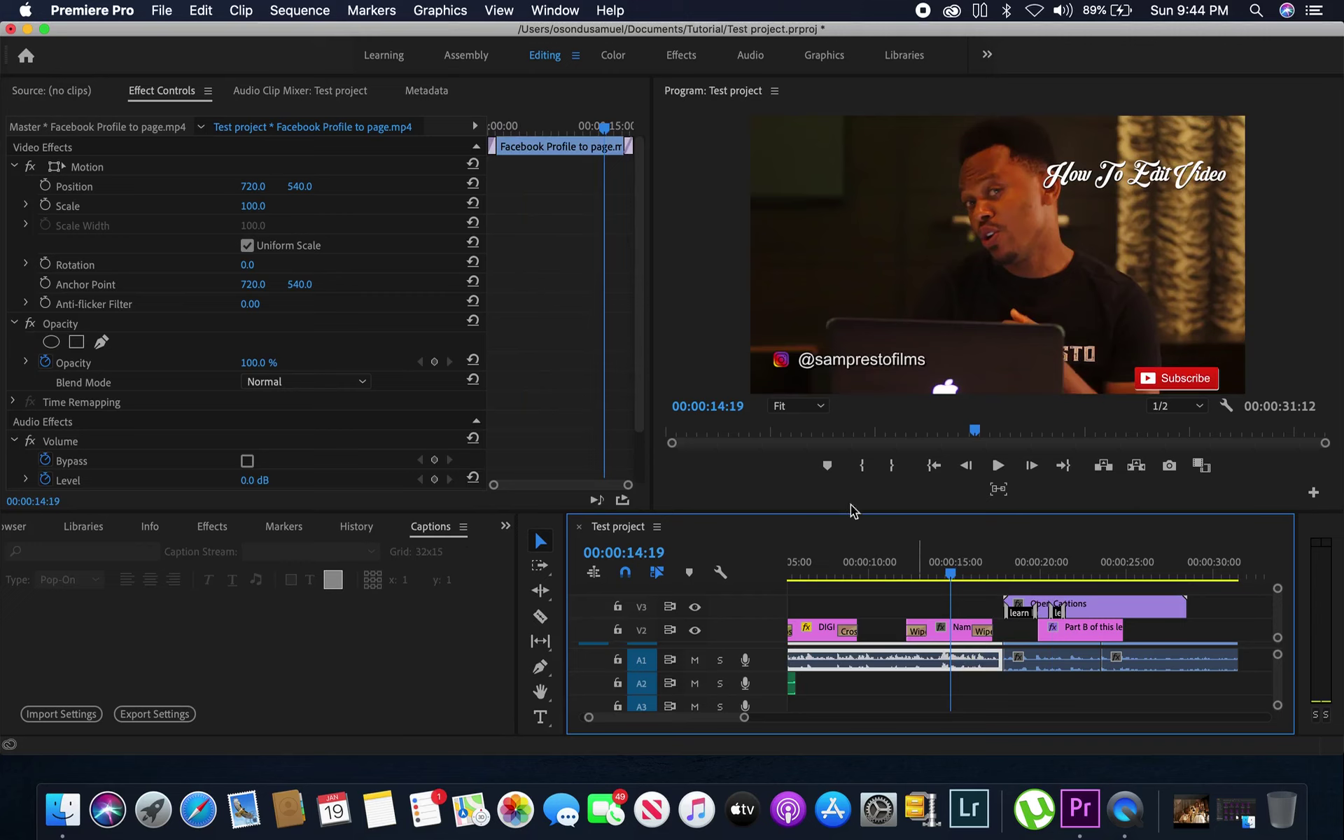
pyautogui.click(953, 631)
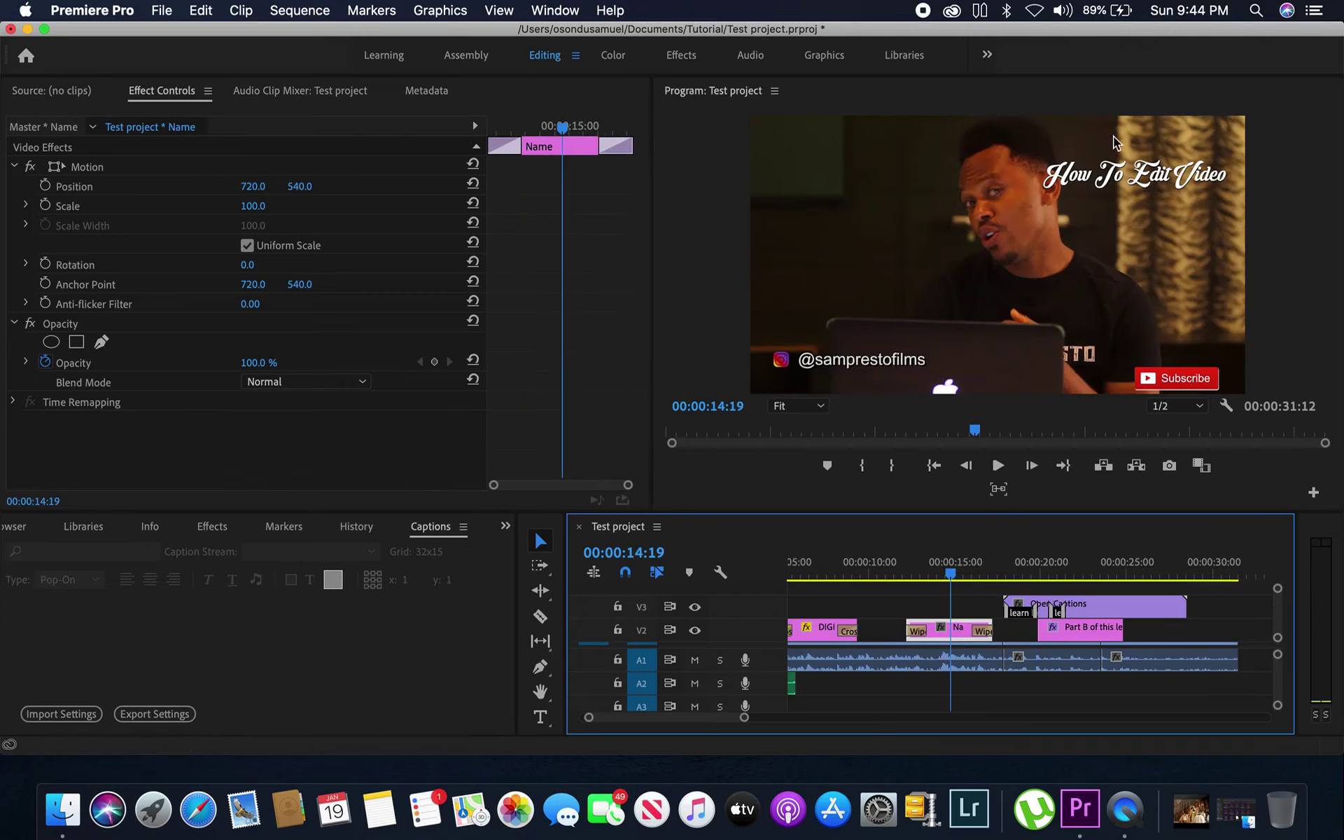
# Review the "Part B of this lesson" title and both open captions at several points between 00:00:19:01 and 00:00:27:09.
pyautogui.click(1101, 569)
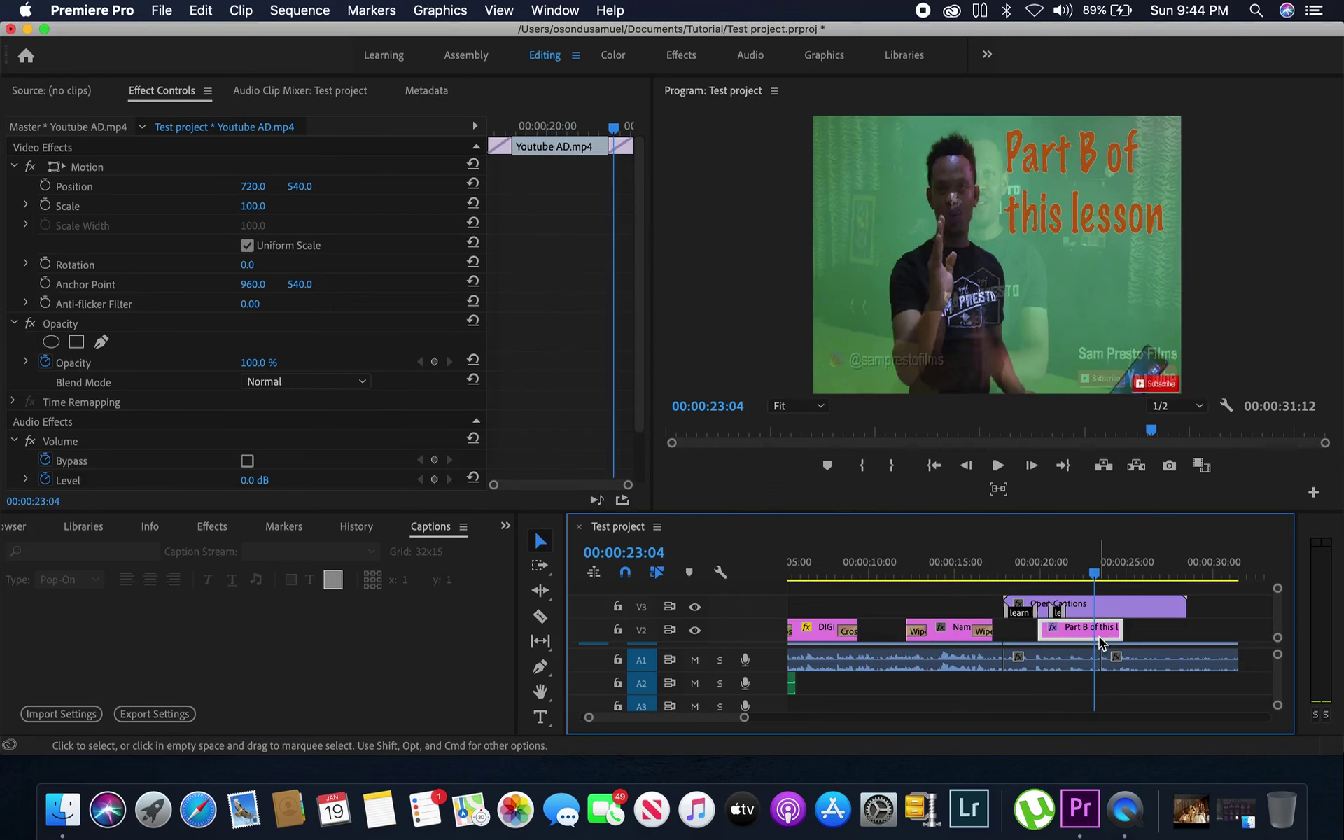
pyautogui.click(1098, 636)
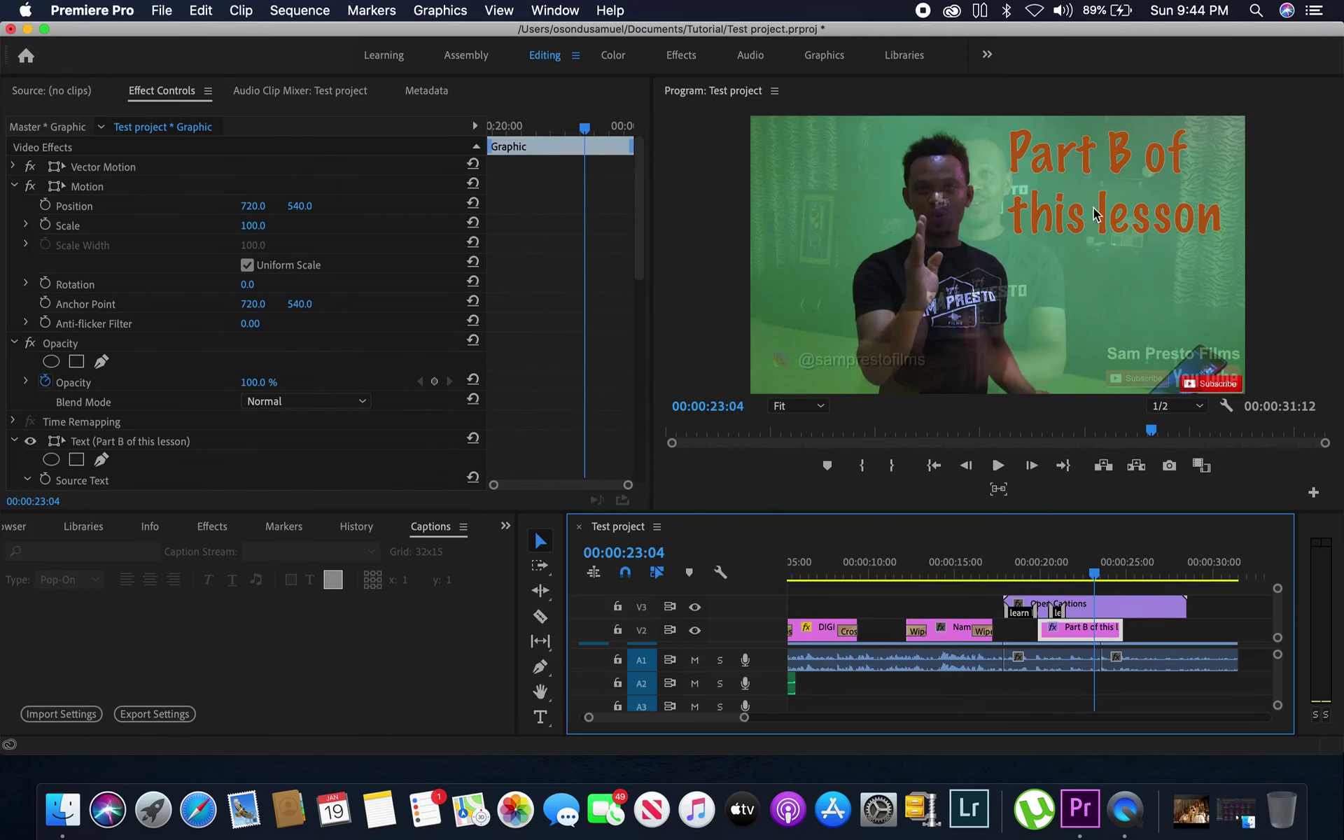
pyautogui.click(1025, 565)
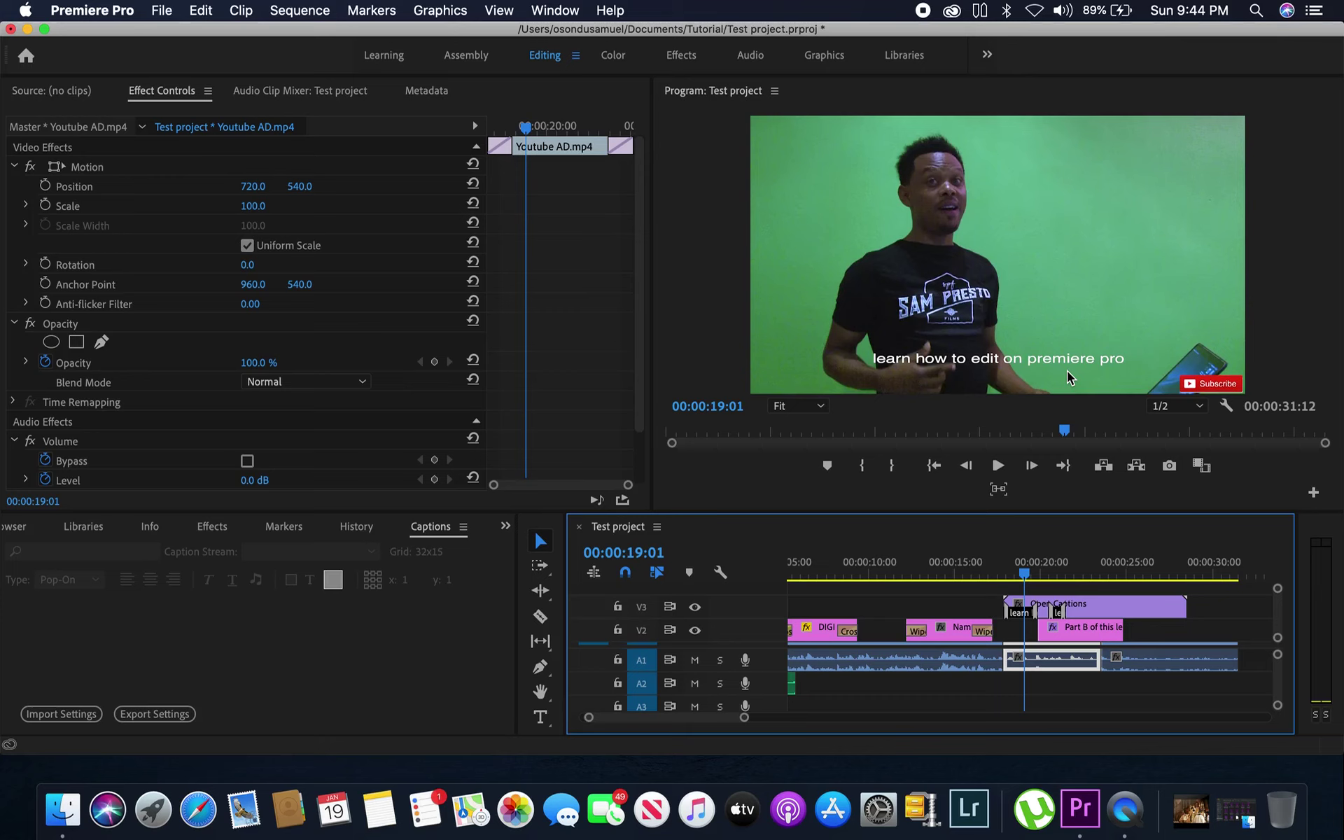
pyautogui.click(1058, 574)
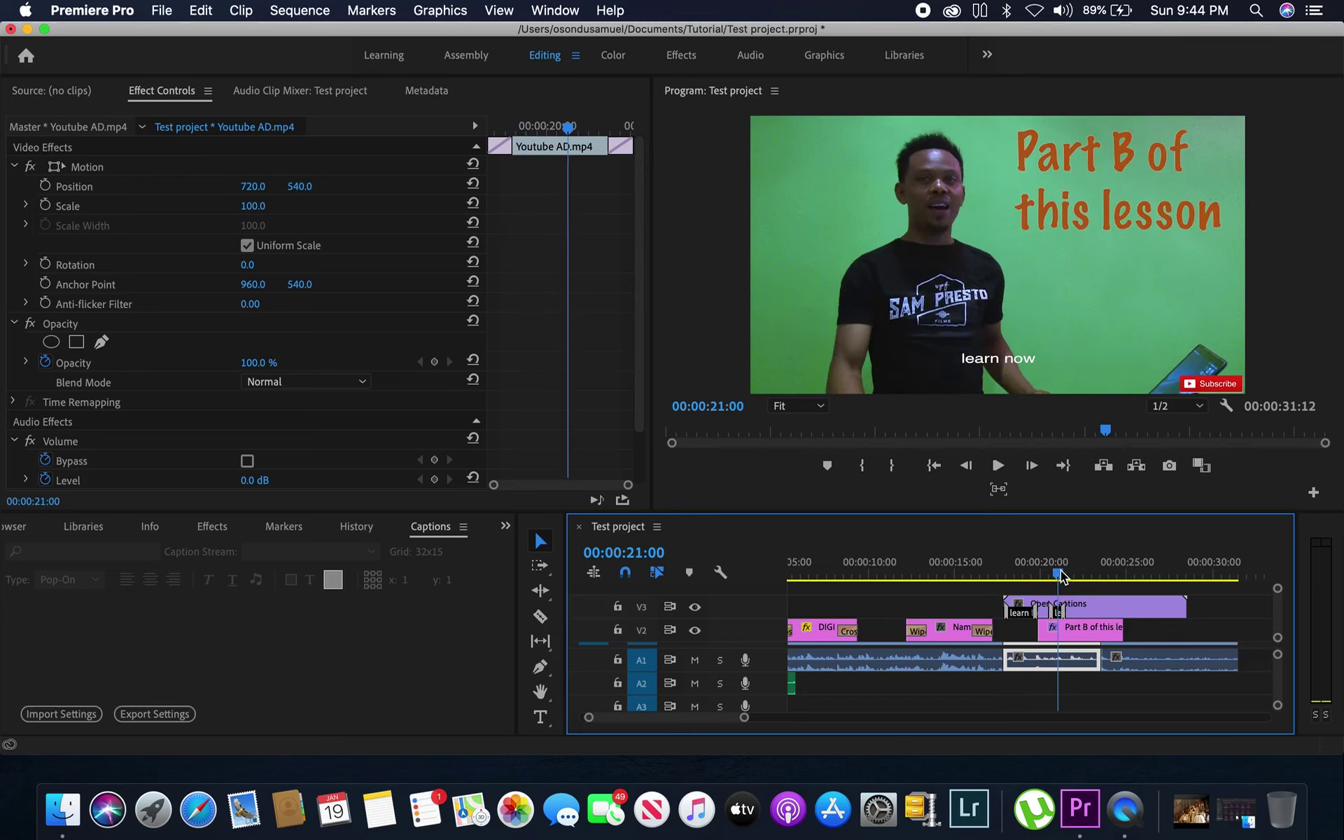
pyautogui.press('-')
pyautogui.click(979, 573)
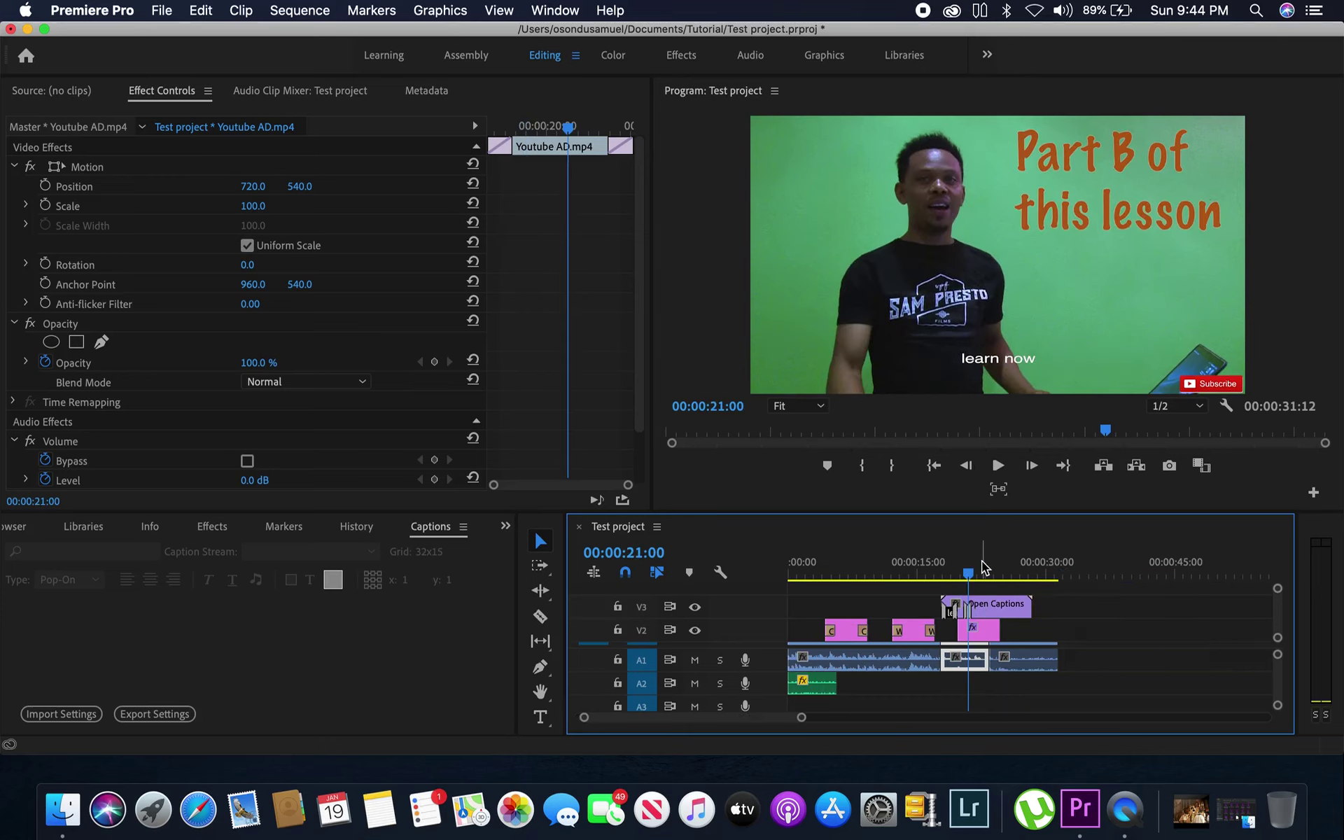
# Open the media export settings for the Test project sequence and keep H.264 as the format.
pyautogui.click(162, 10)
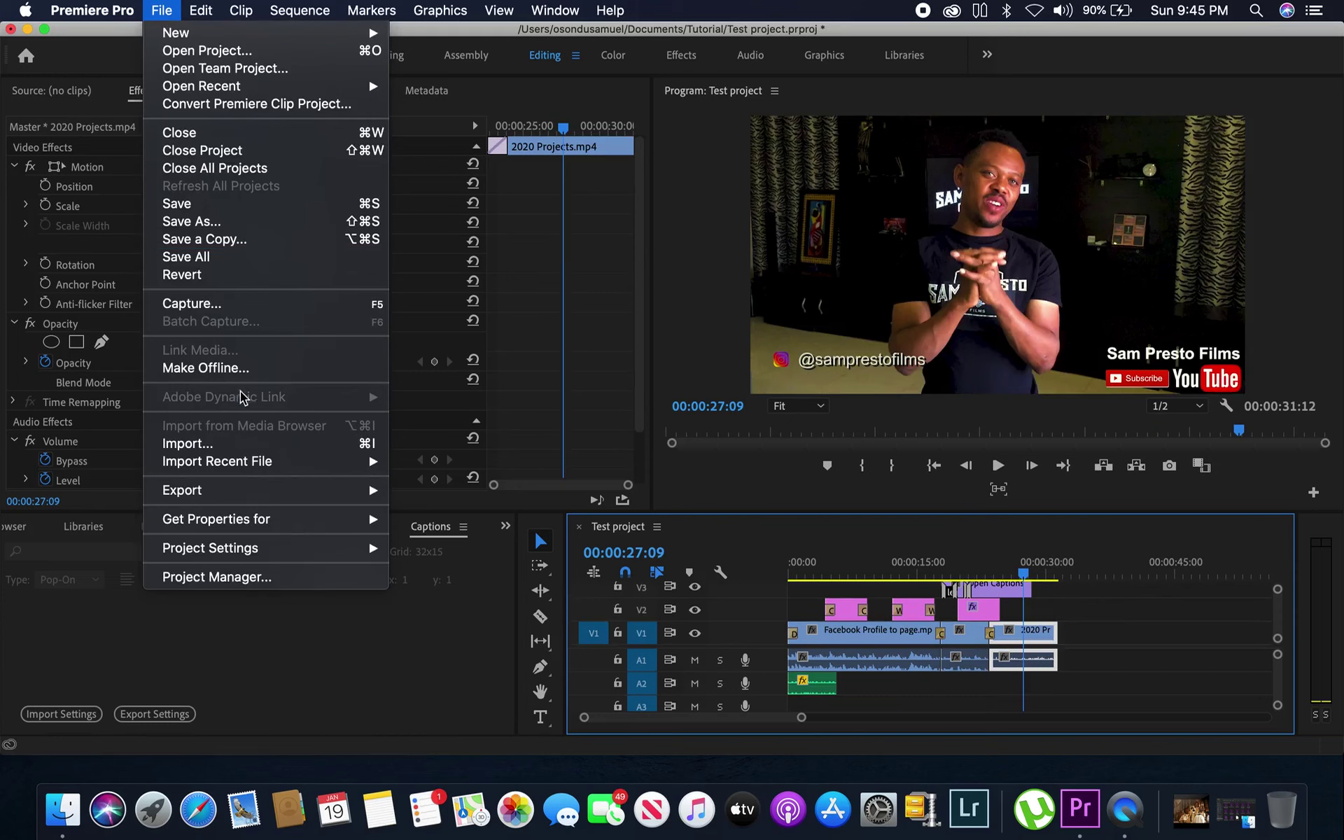
pyautogui.moveTo(285, 492)
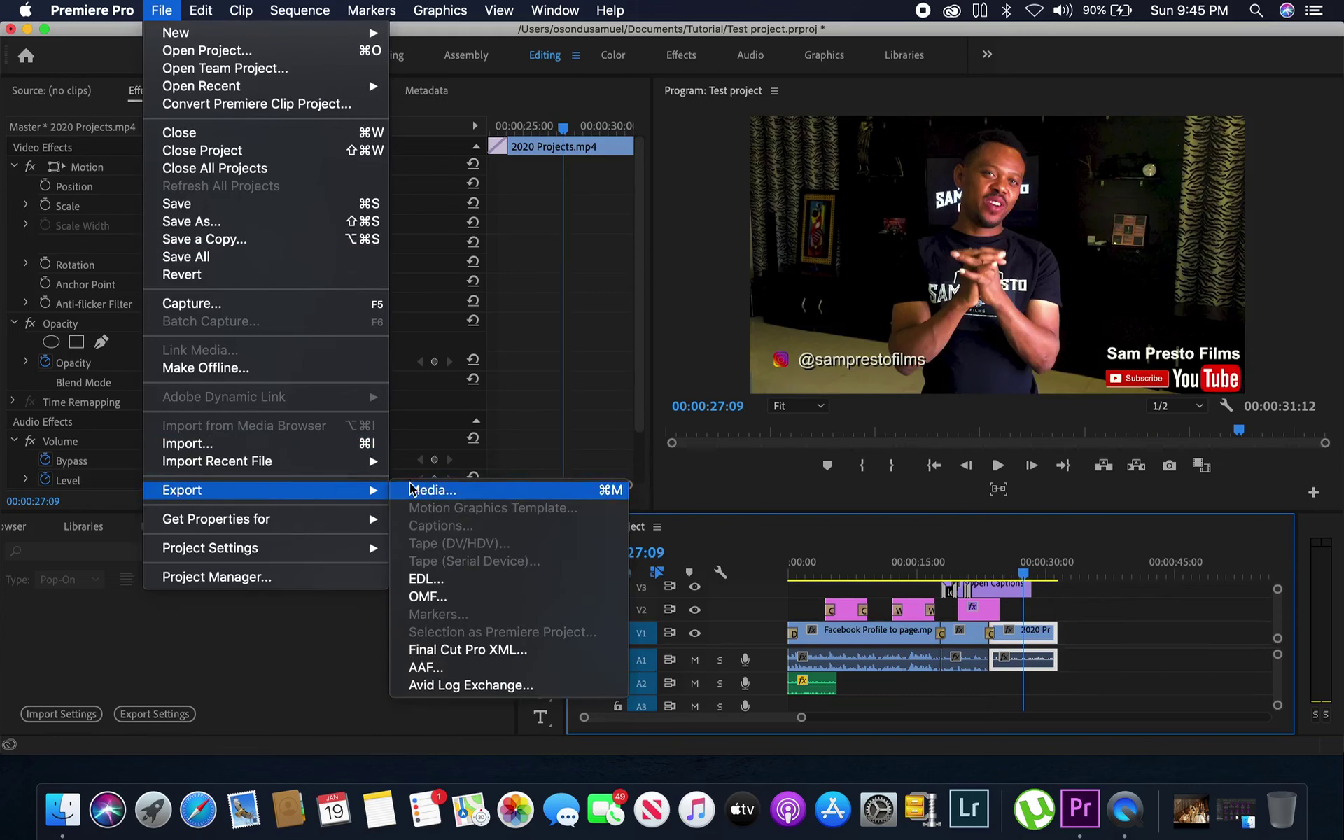
pyautogui.click(435, 491)
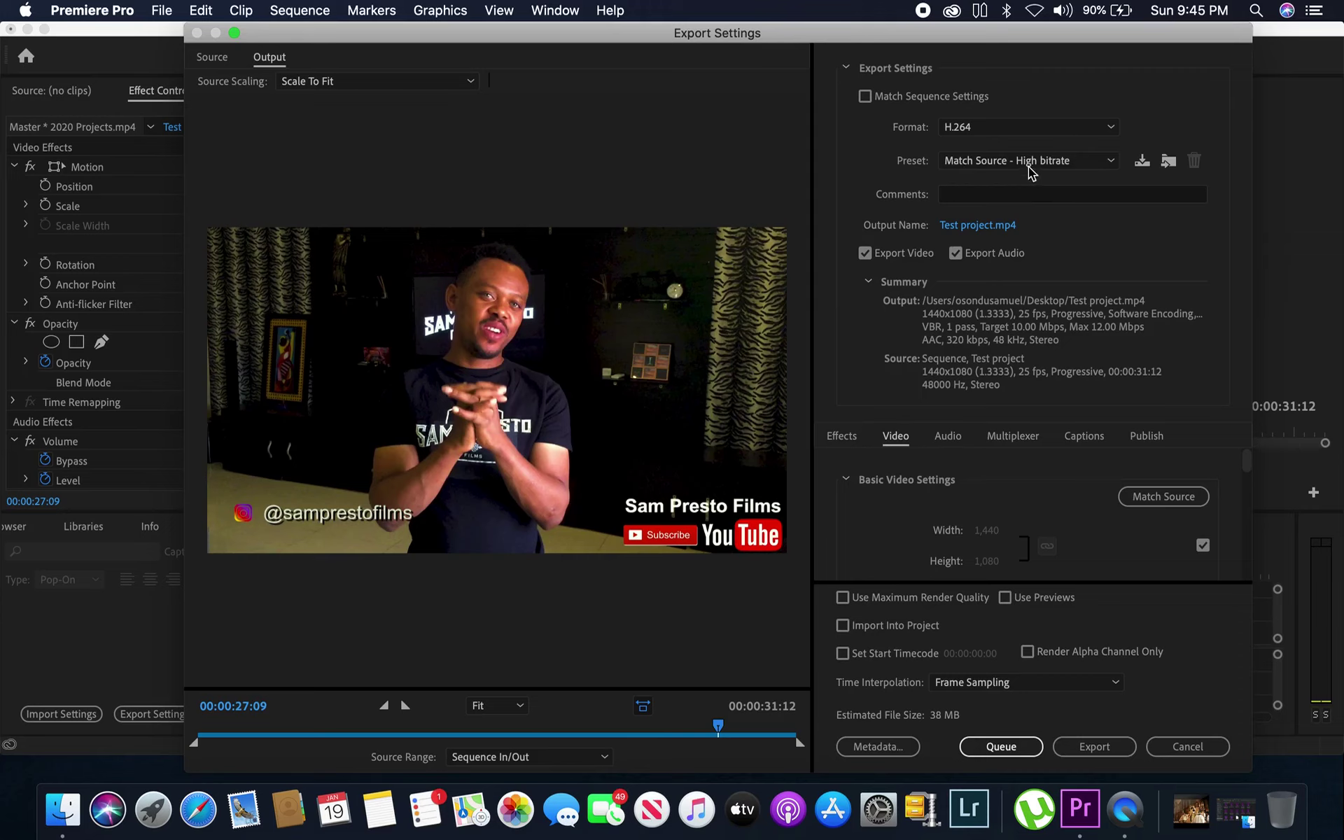
pyautogui.click(1109, 130)
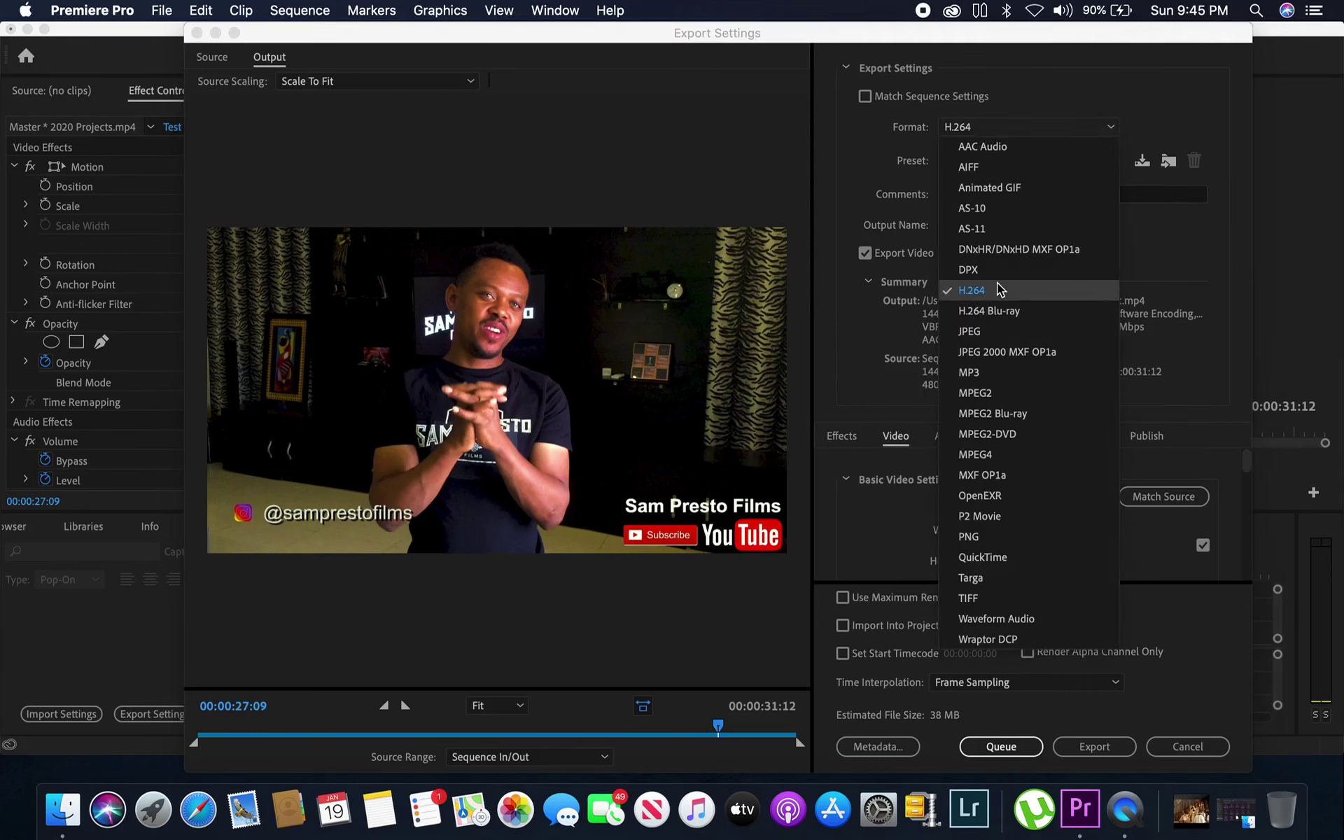
pyautogui.click(1072, 108)
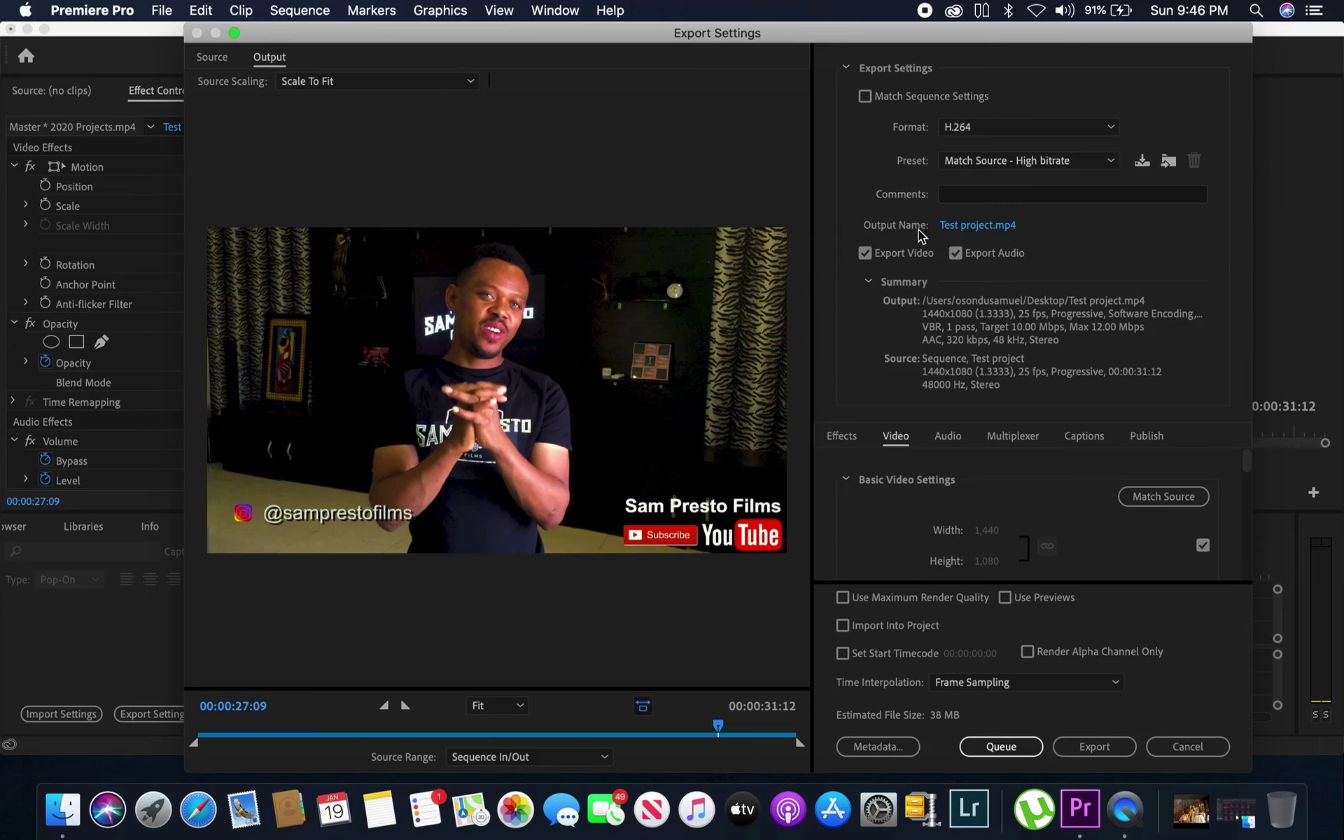
# Set the export destination to the Movies folder with the file name Test project, and export the video.
pyautogui.click(984, 225)
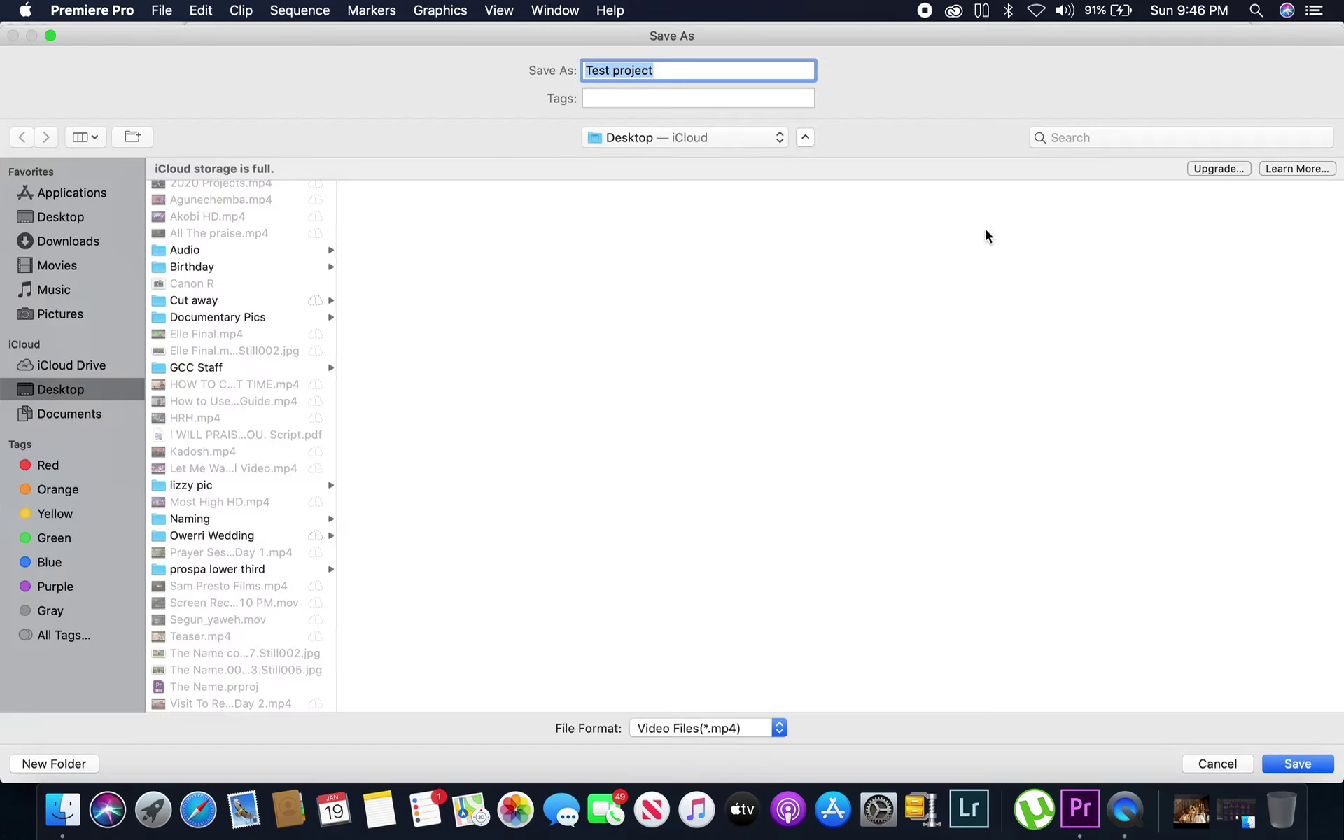
pyautogui.click(1218, 764)
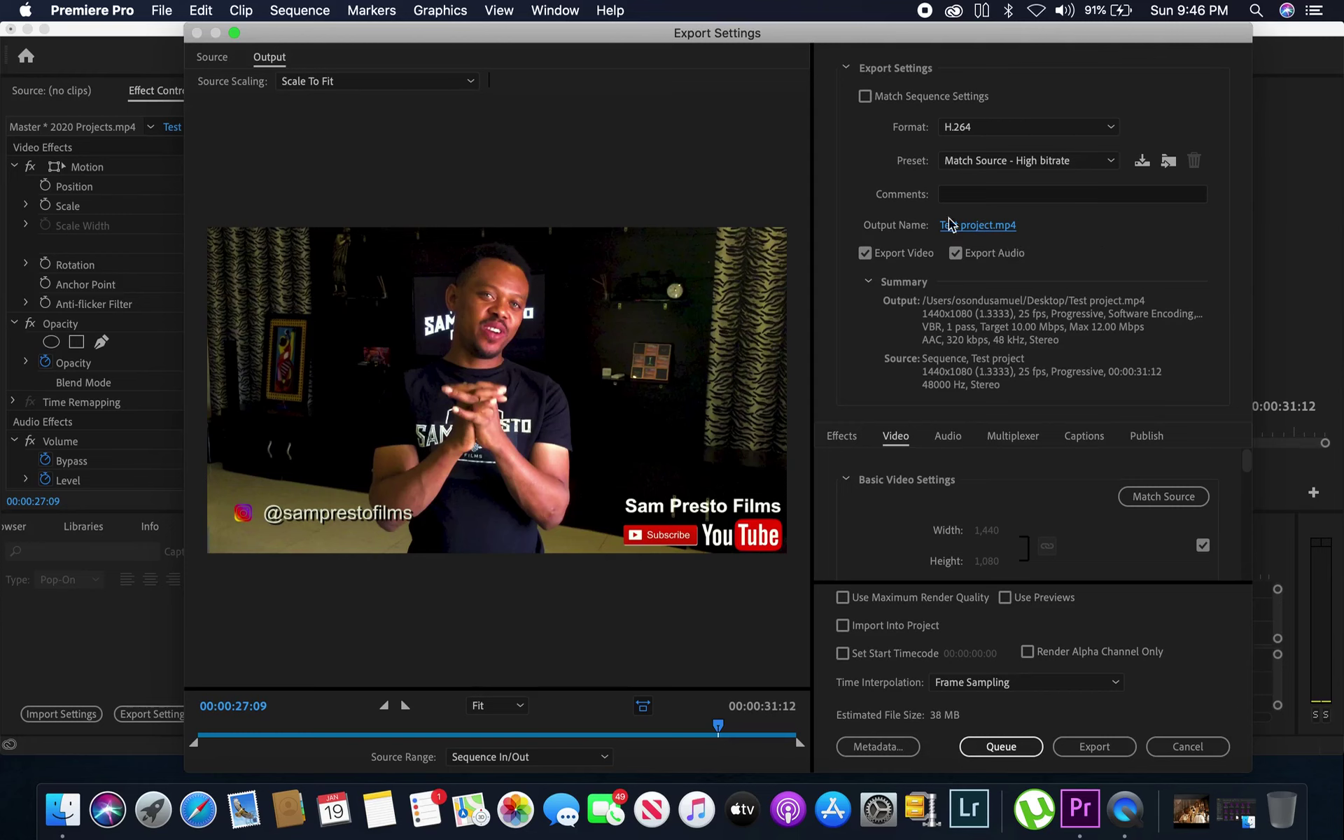
pyautogui.click(973, 227)
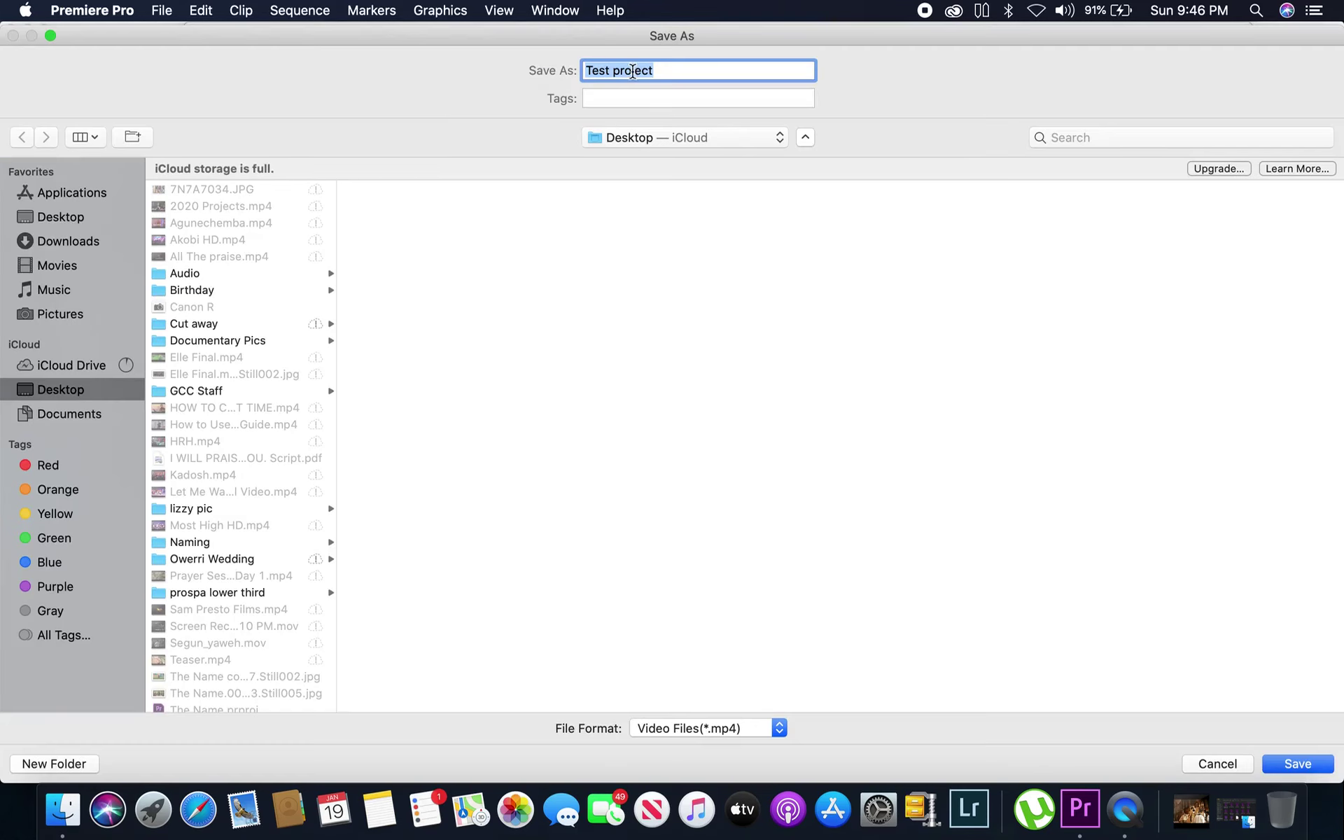
pyautogui.click(51, 269)
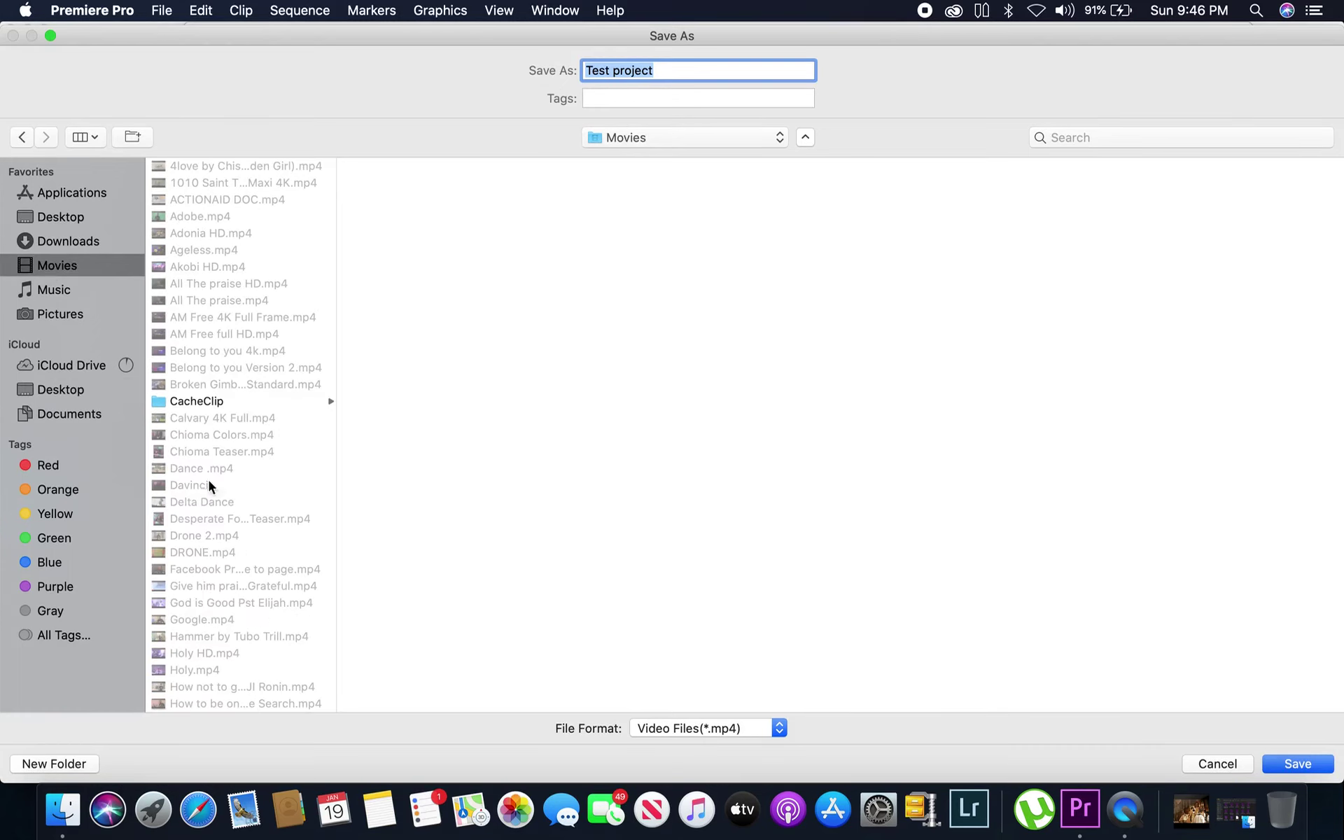
pyautogui.click(1297, 764)
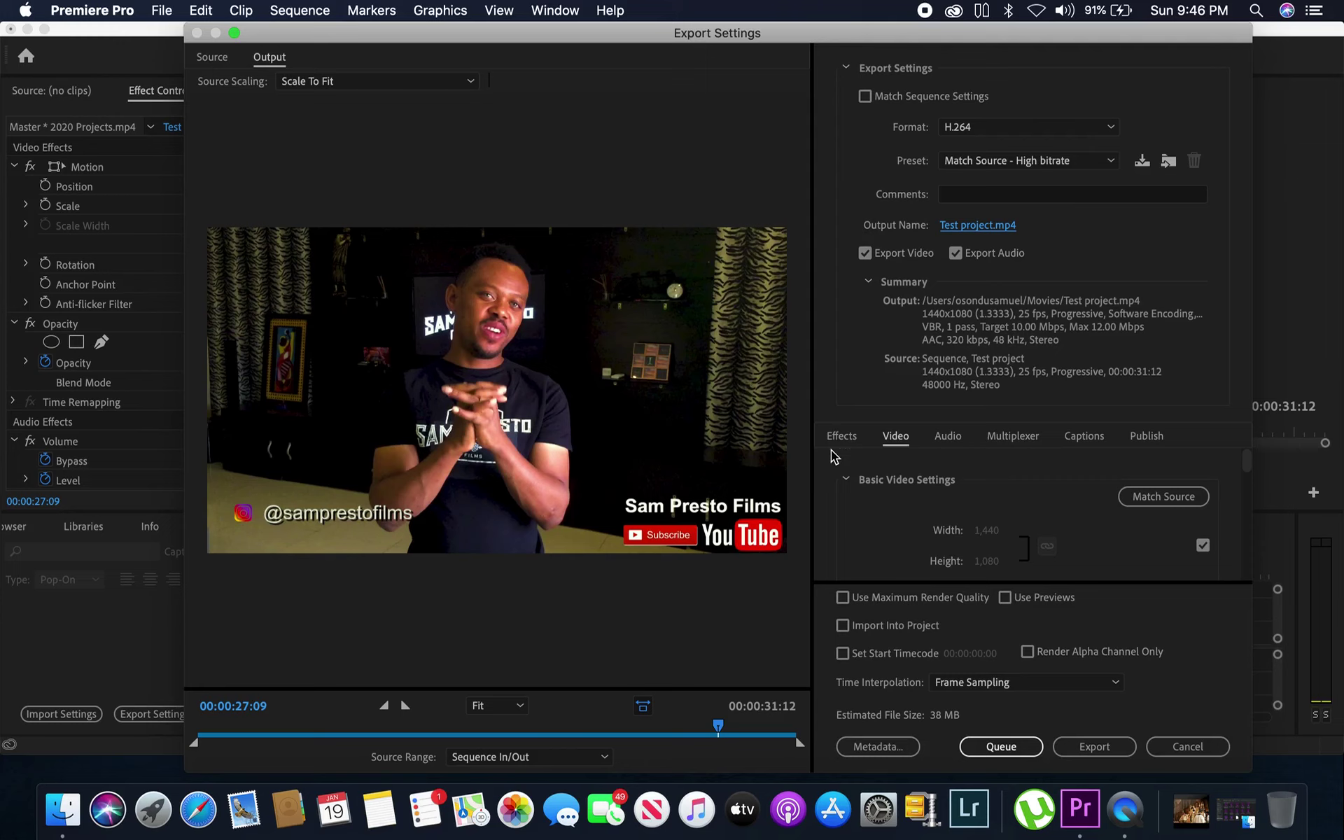
pyautogui.click(1089, 749)
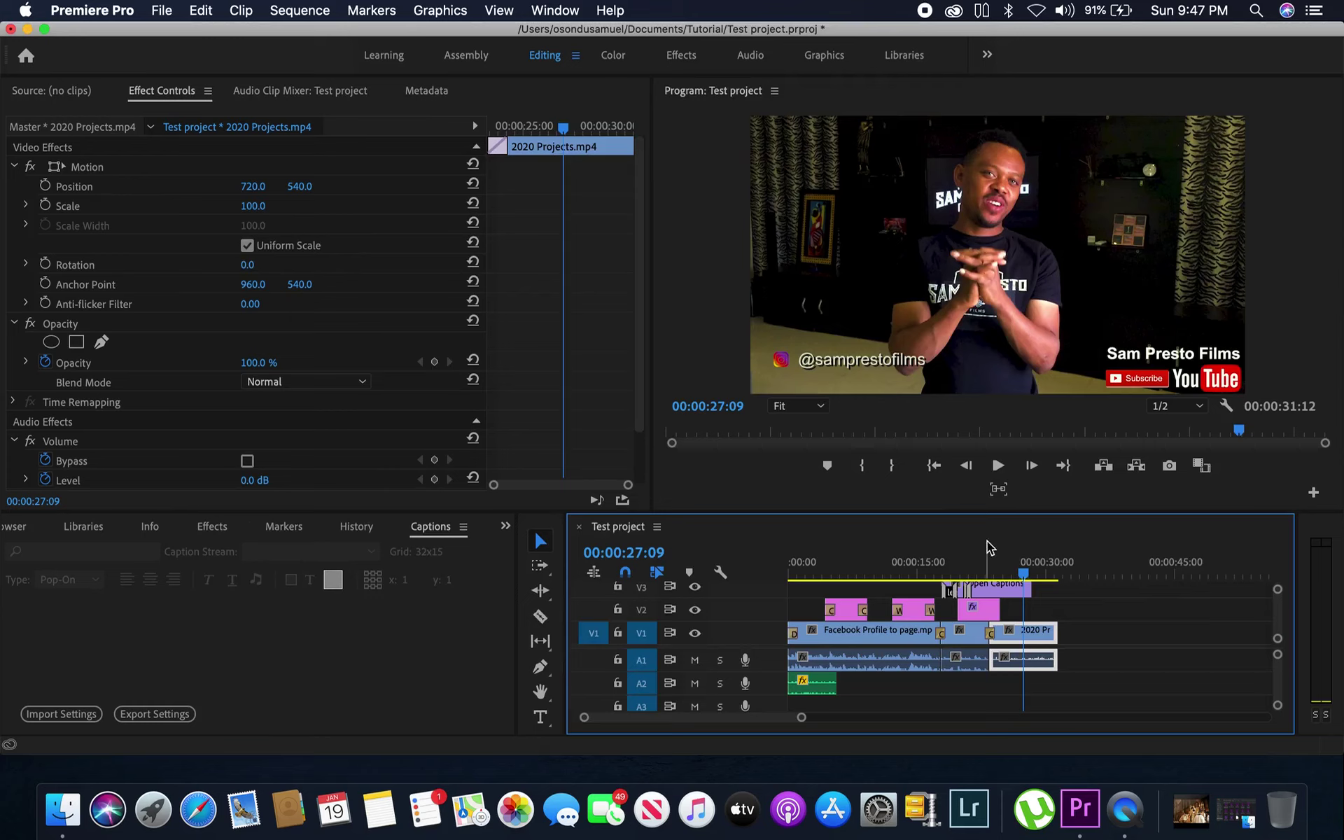
# Save the project and quit Premiere Pro.
pyautogui.click(161, 9)
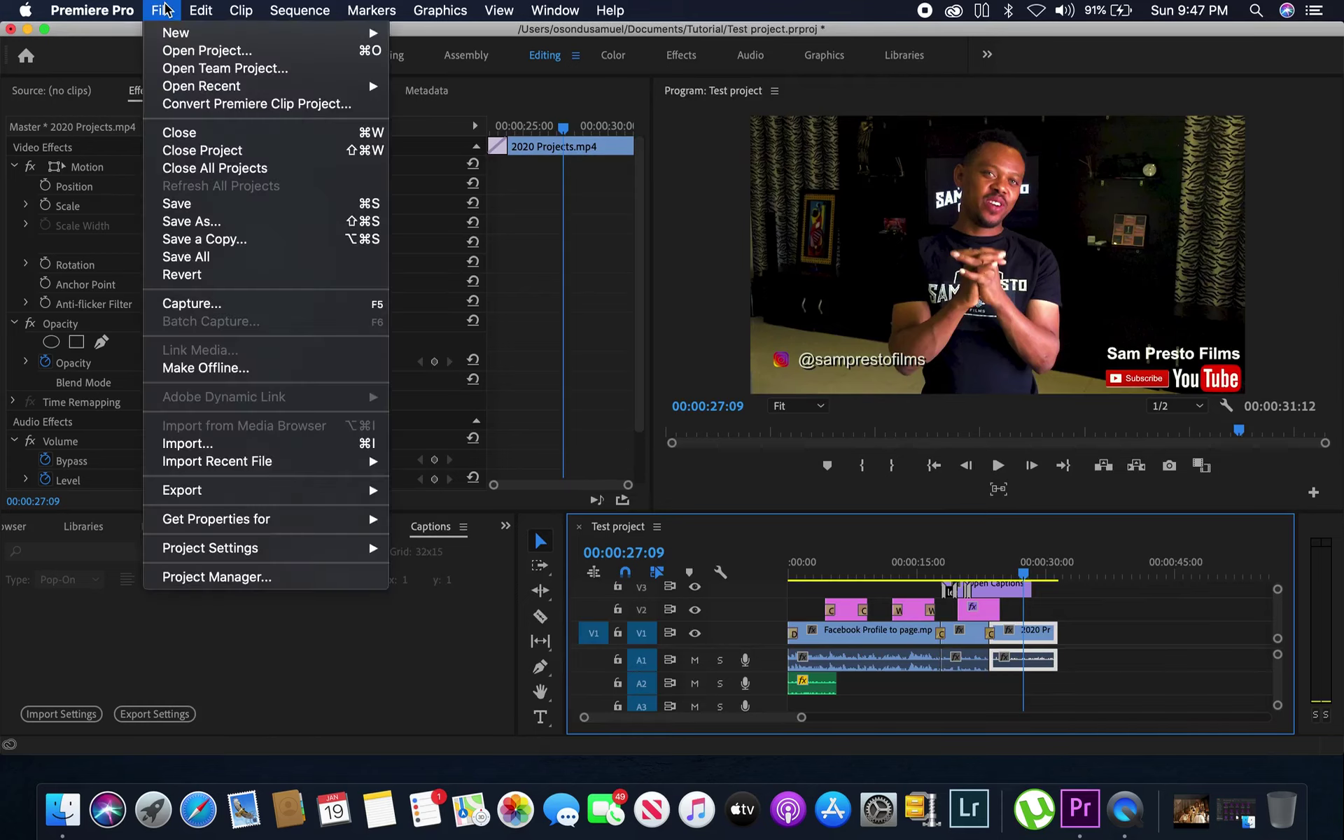
pyautogui.click(184, 204)
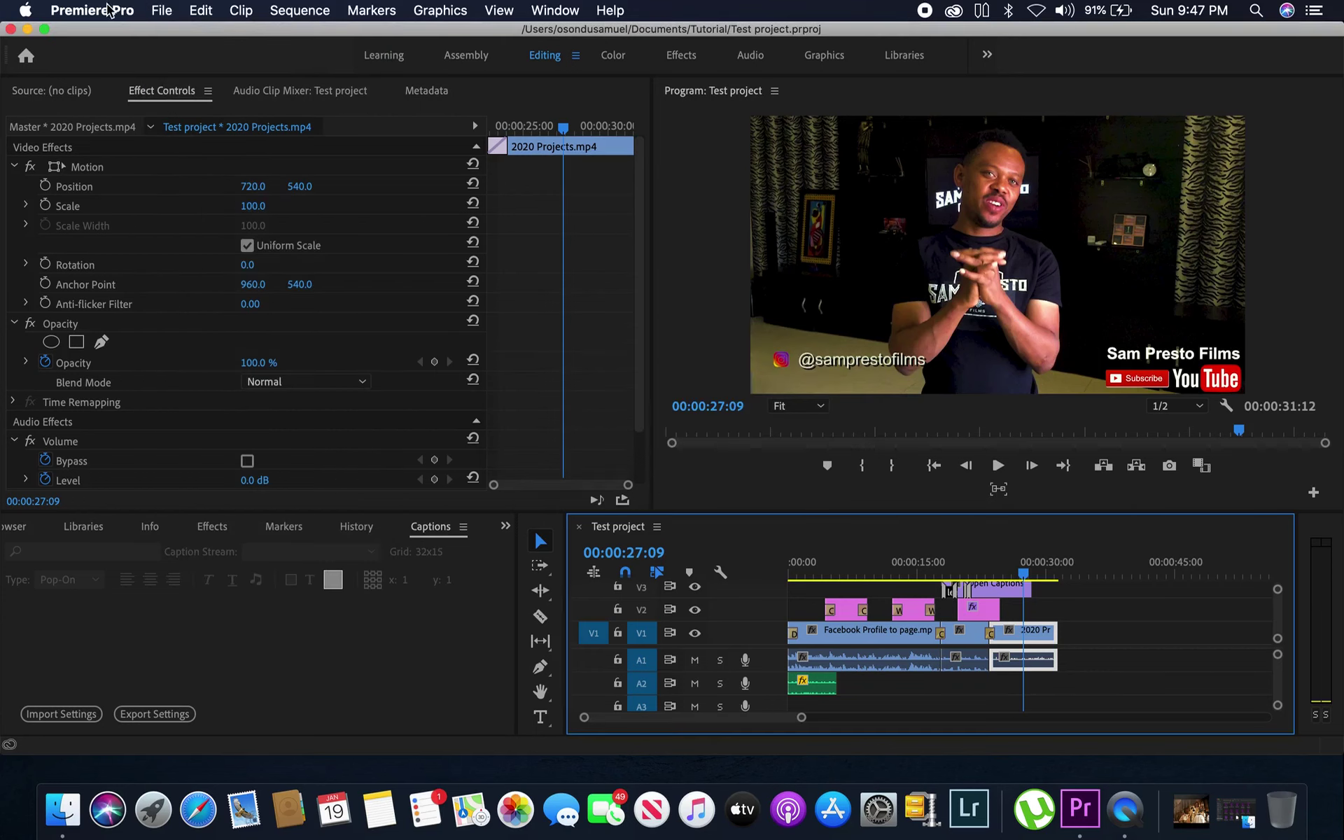
pyautogui.click(109, 10)
pyautogui.click(168, 235)
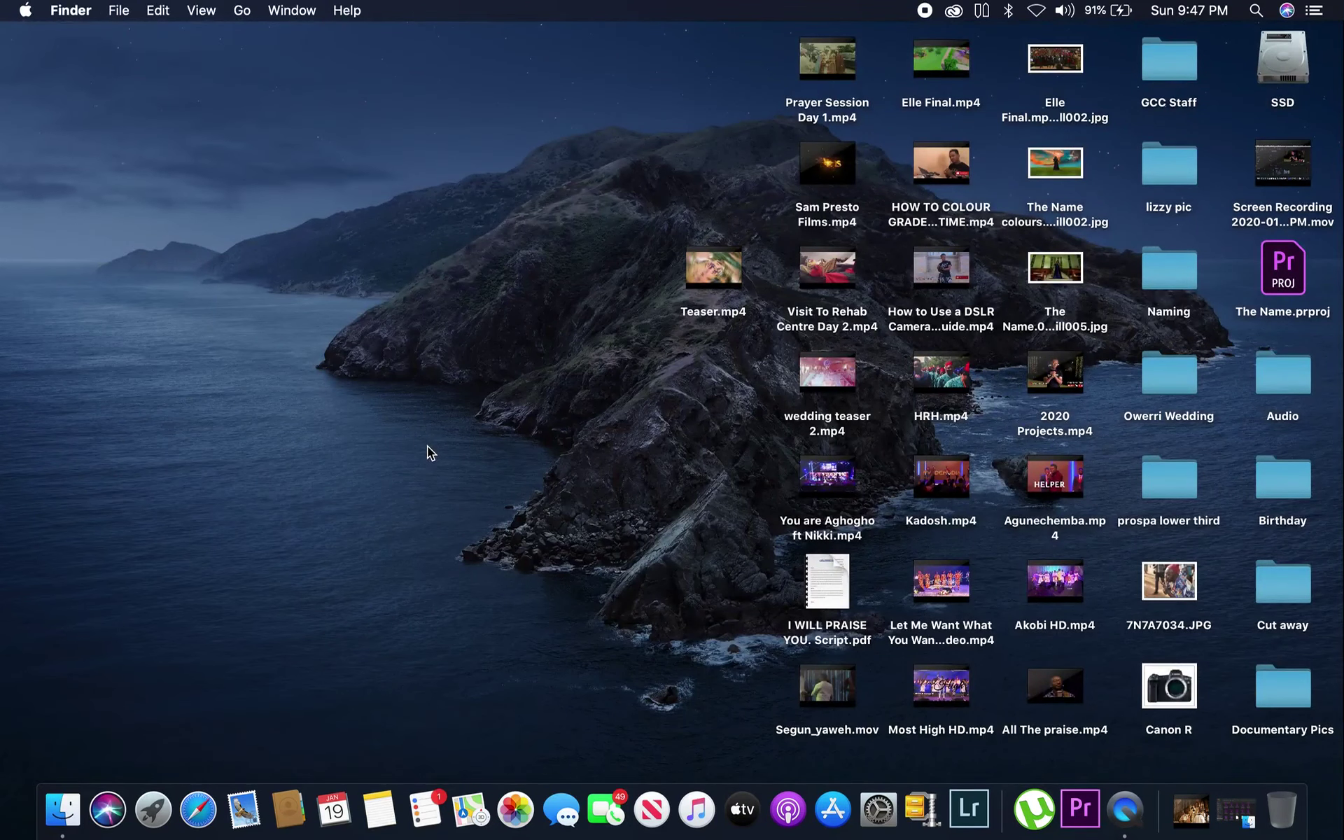
# Open the Movies folder in Finder and locate the exported video file.
pyautogui.moveTo(733, 284)
pyautogui.doubleClick(1172, 168)
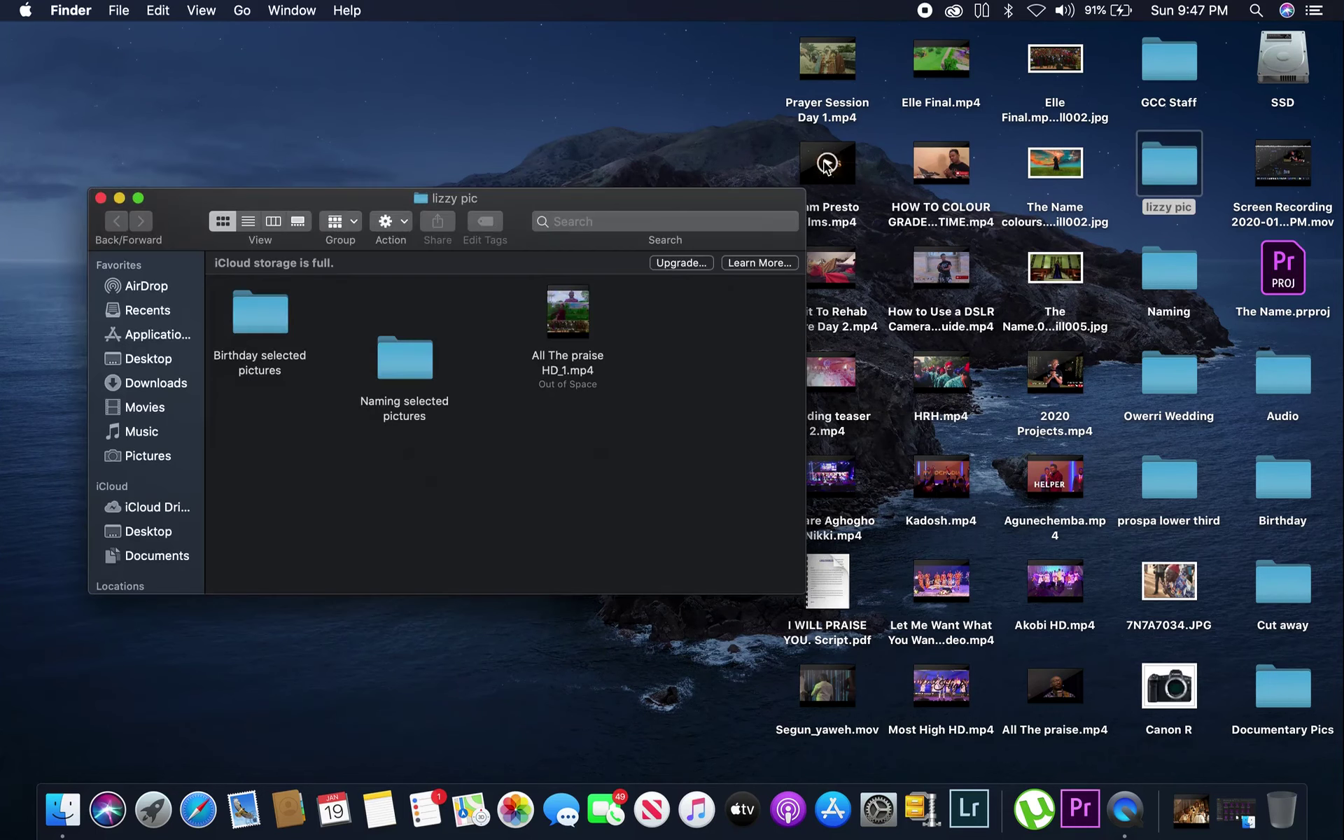
pyautogui.click(144, 407)
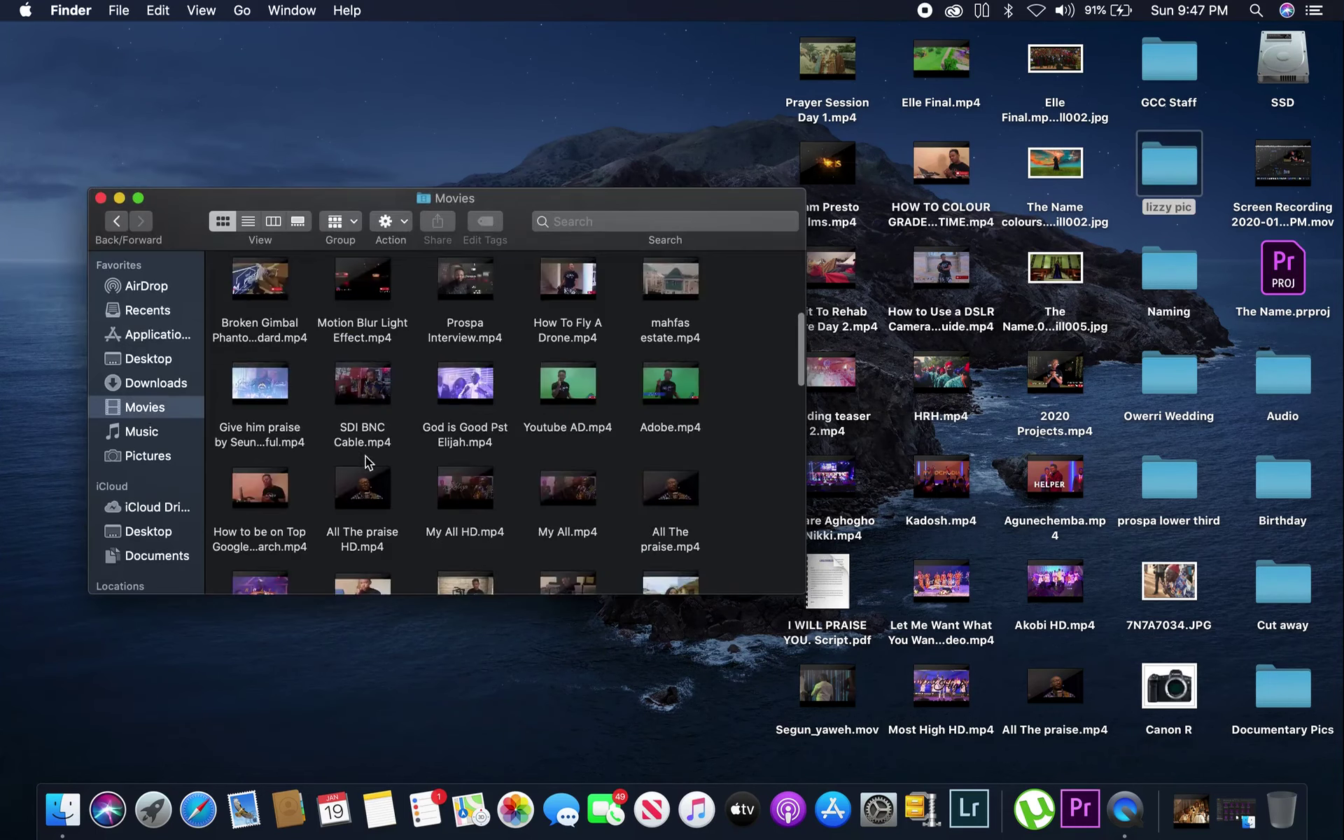
pyautogui.scroll(-15, 378, 462)
pyautogui.scroll(-2, 396, 476)
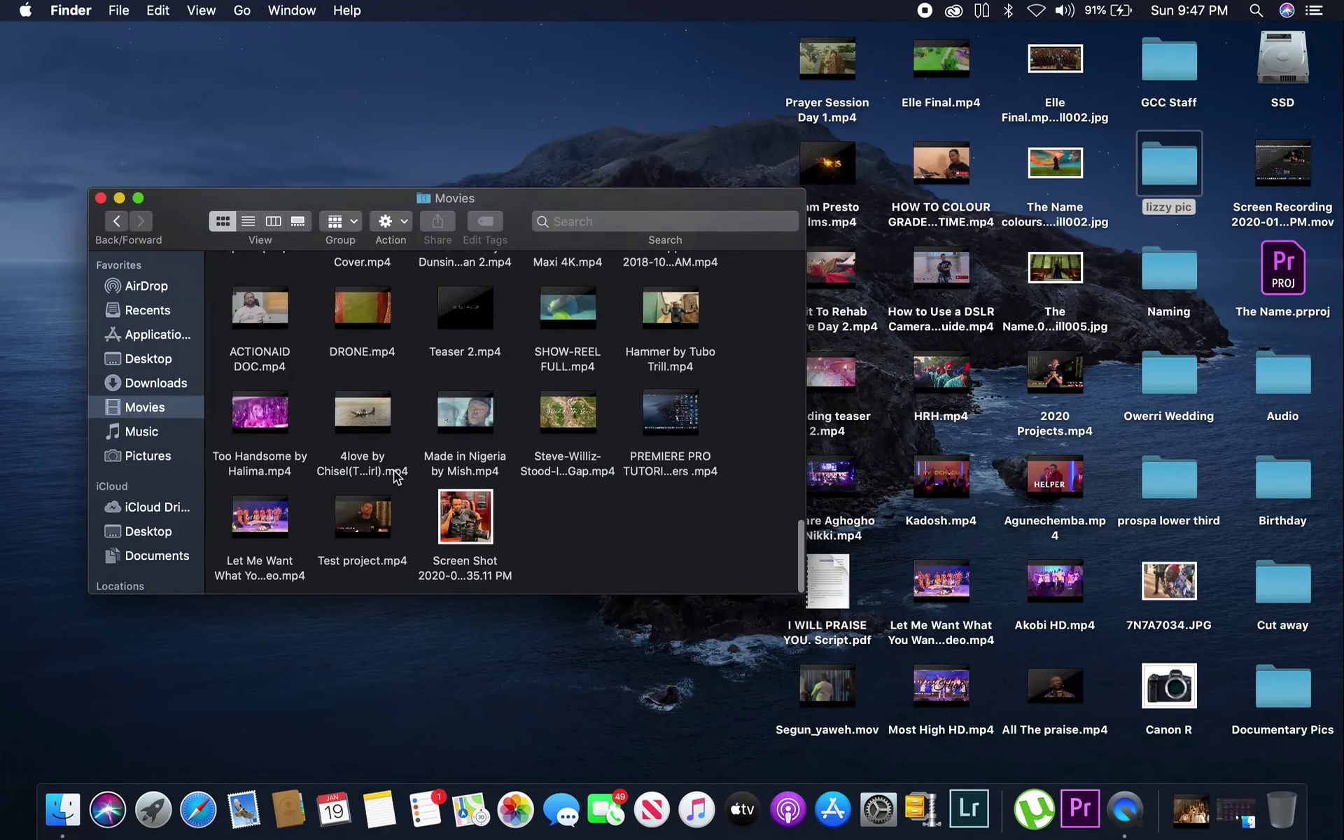
# Play the exported Test project.mp4 in a Quick Look preview and close the preview.
pyautogui.click(384, 540)
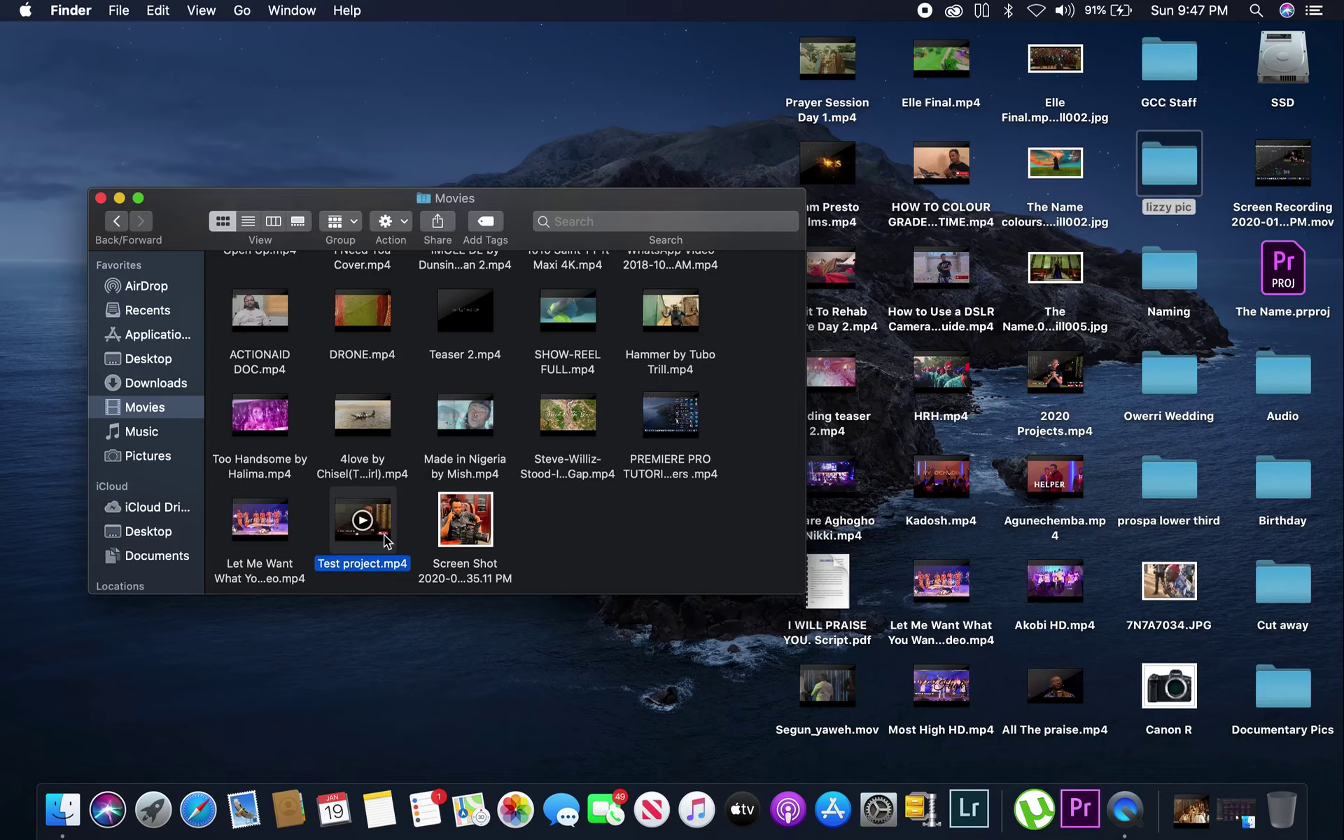
pyautogui.press('space')
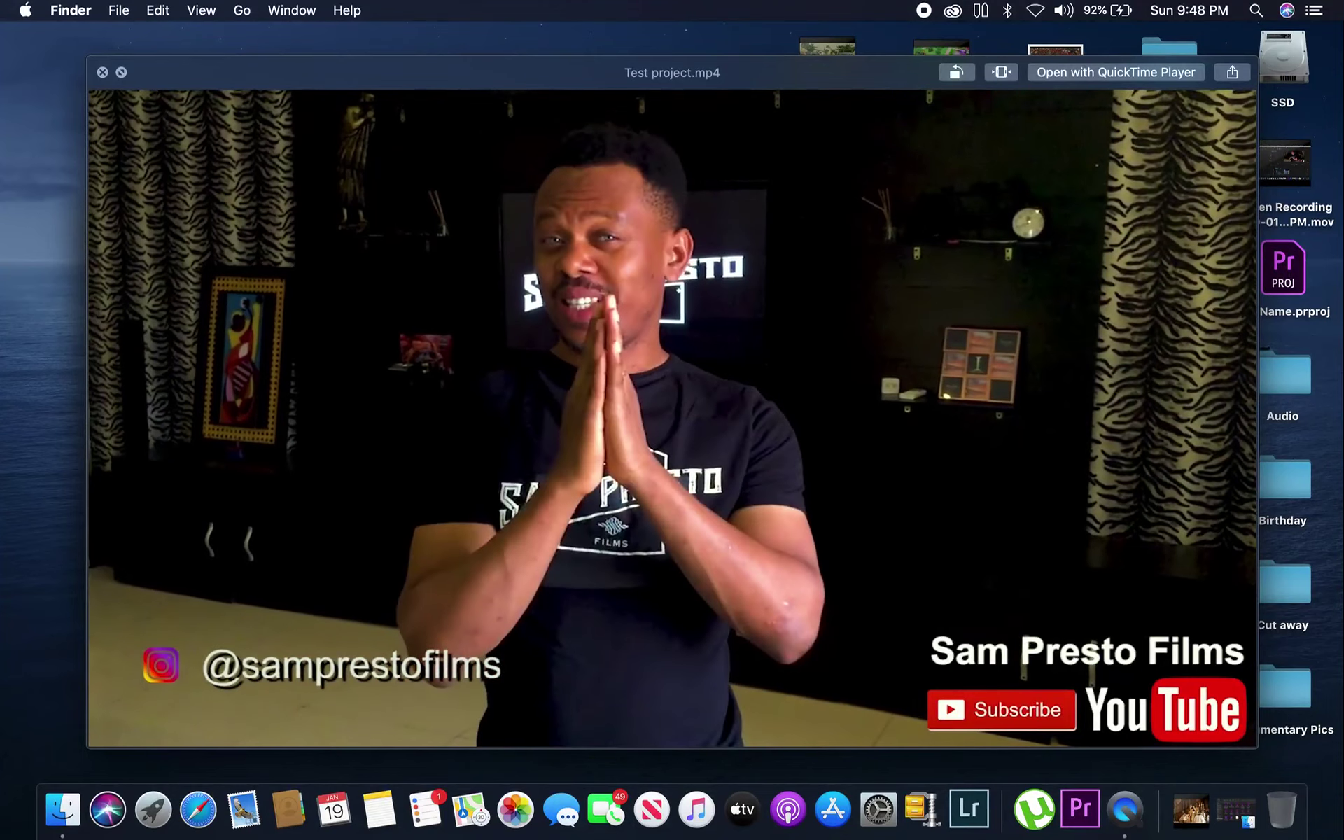
pyautogui.press('space')
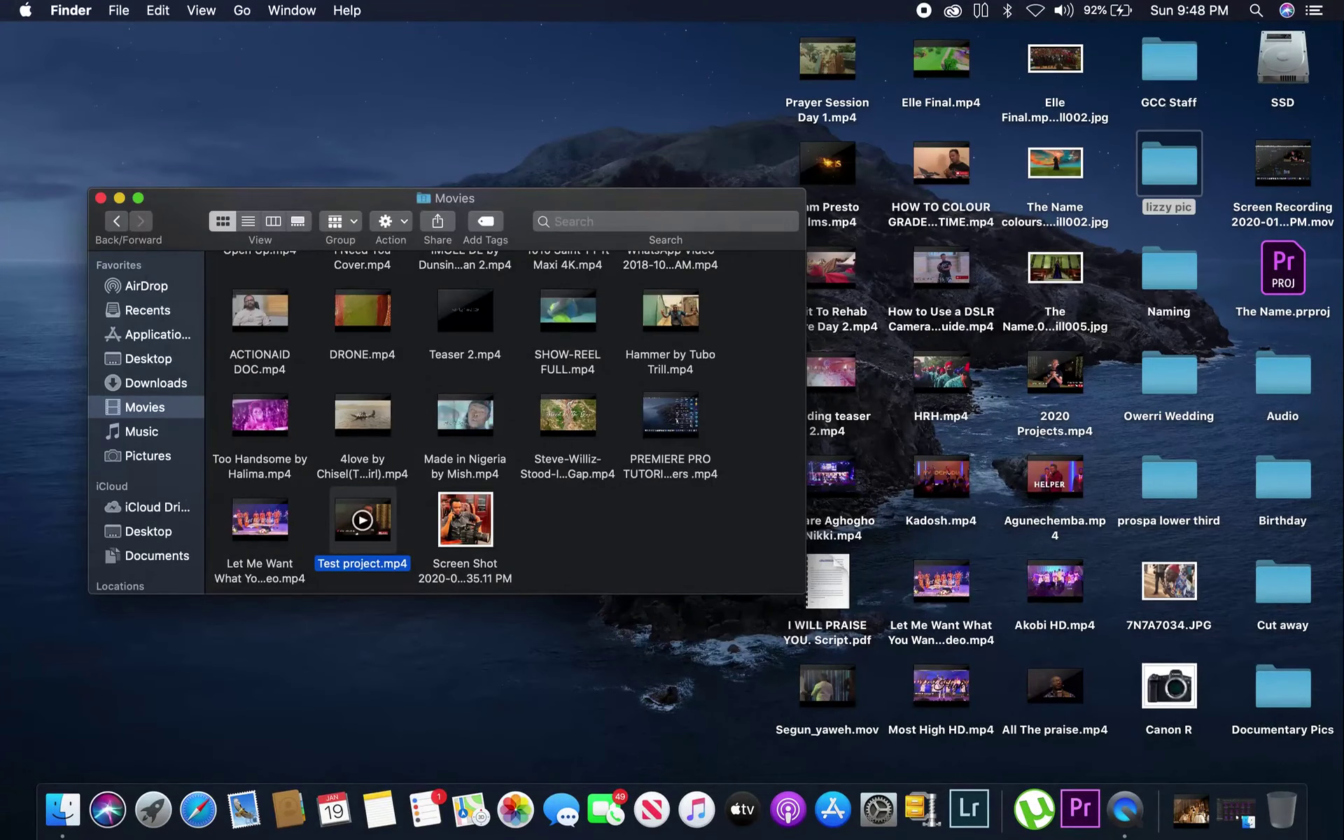